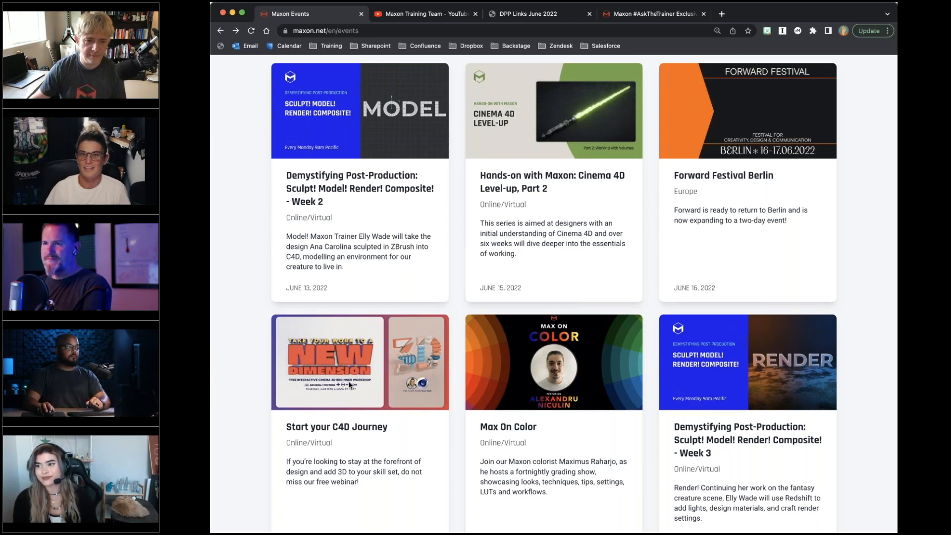
Review the "Start your C4D Journey" event page and return to the Maxon events list.
{"action": "left_click", "coordinate": [360, 357]}
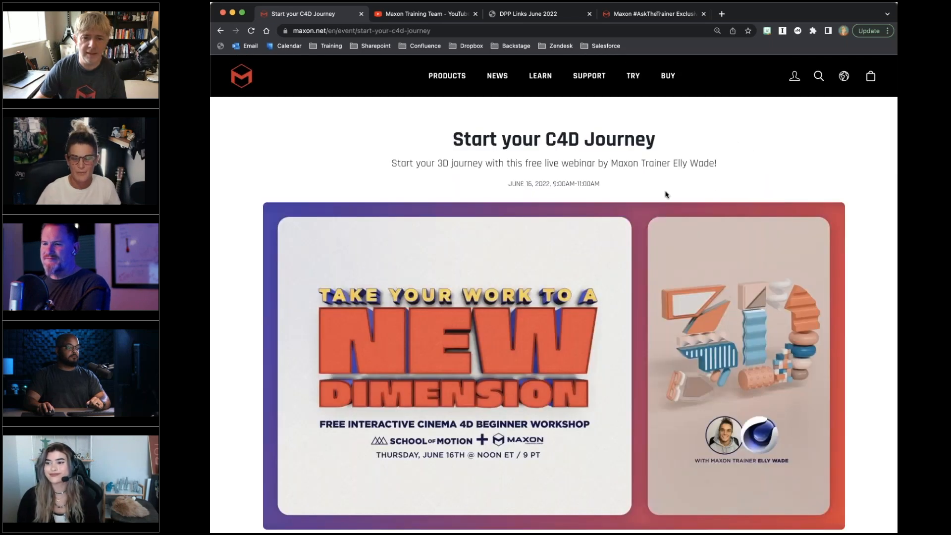
{"action": "scroll", "coordinate": [665, 195], "scroll_direction": "down", "scroll_amount": 3}
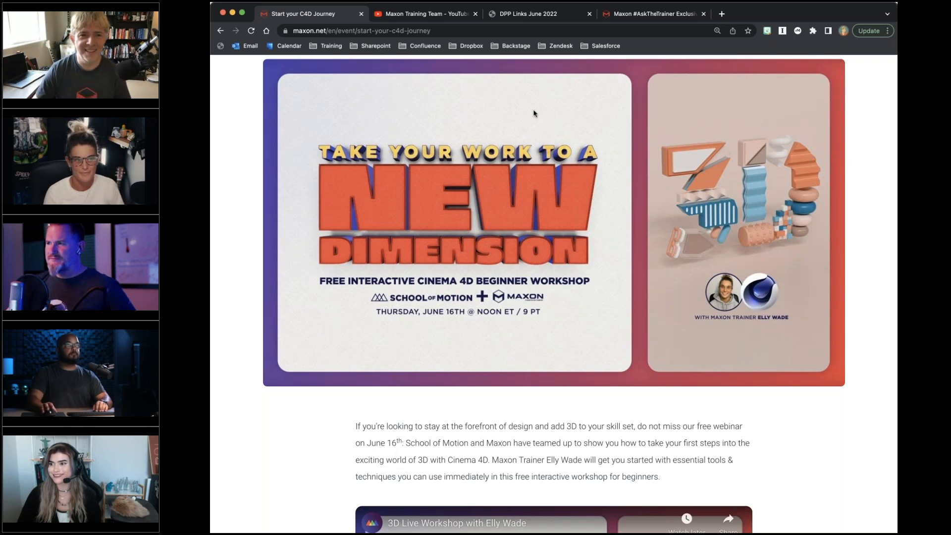
{"action": "left_click", "coordinate": [221, 31]}
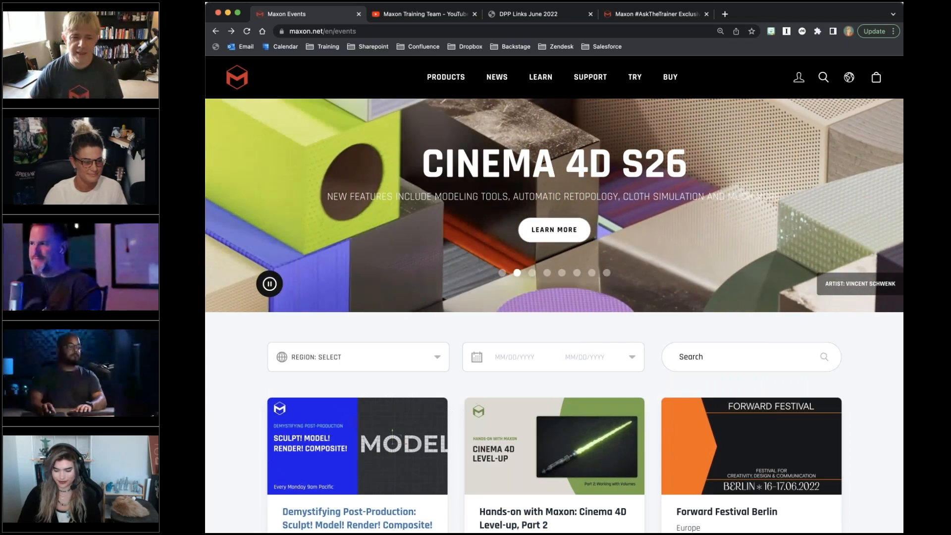
Find the "Max On Color" event for June 16, 2022 and review its details page.
{"action": "scroll", "coordinate": [455, 388], "scroll_direction": "down", "scroll_amount": 7}
{"action": "scroll", "coordinate": [456, 389], "scroll_direction": "down", "scroll_amount": 5}
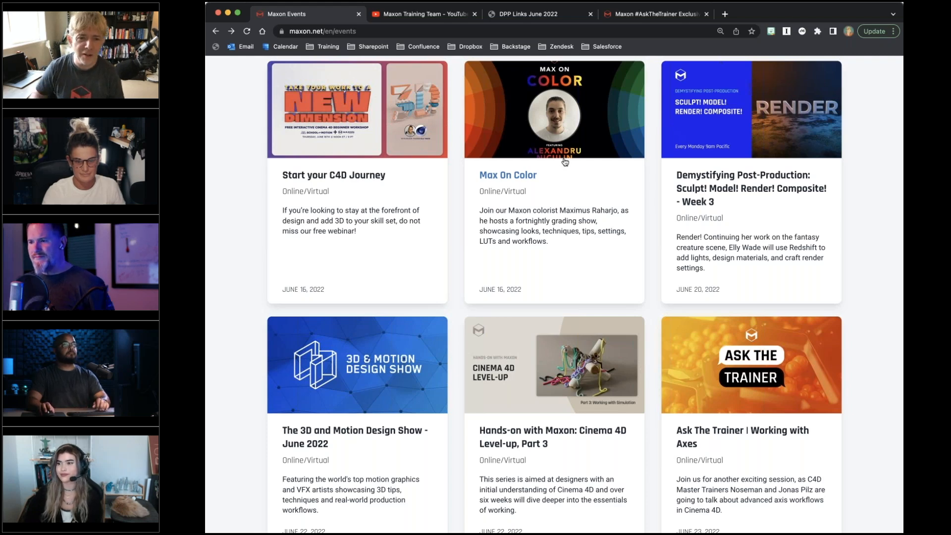
{"action": "left_click", "coordinate": [537, 177]}
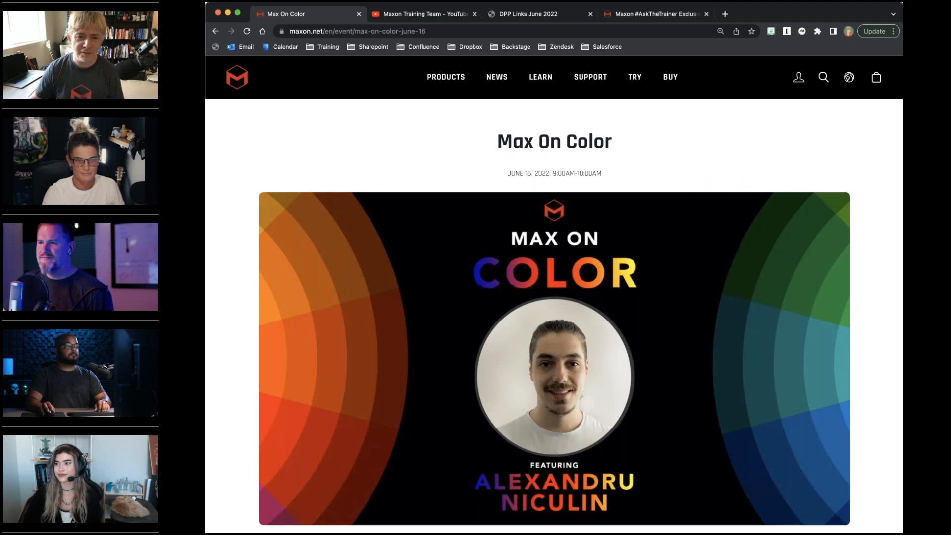
{"action": "scroll", "coordinate": [671, 221], "scroll_direction": "down", "scroll_amount": 3}
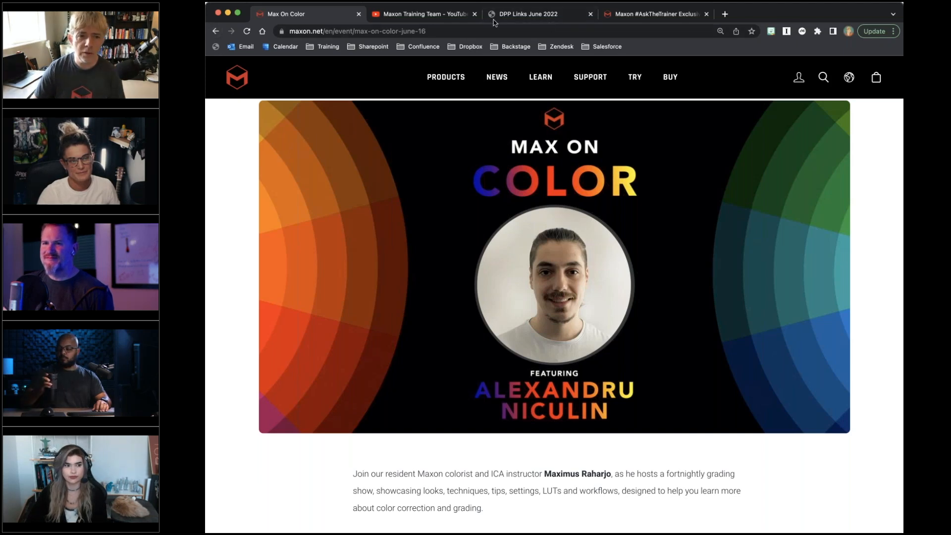
Browse the upcoming live streams, uploads and playlists on the Maxon Training Team YouTube channel.
{"action": "left_click", "coordinate": [421, 17]}
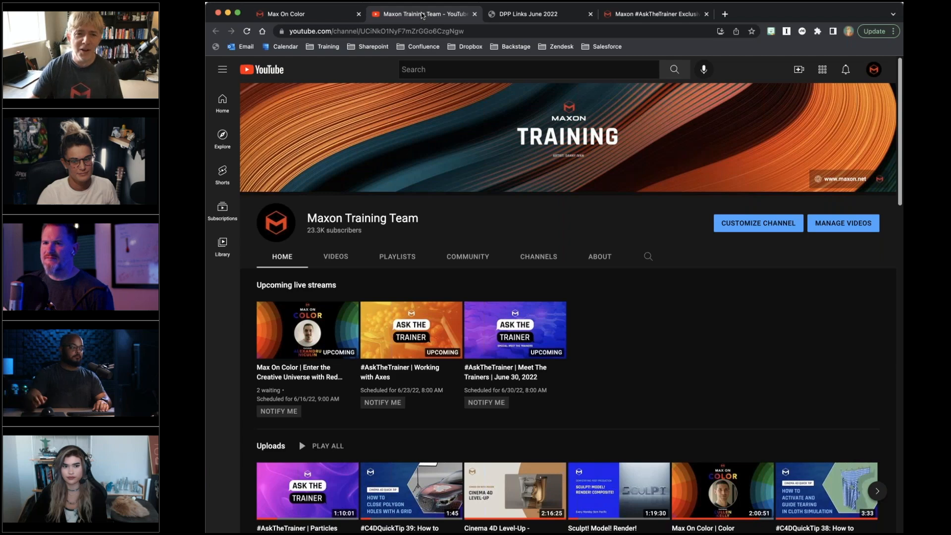
{"action": "scroll", "coordinate": [476, 238], "scroll_direction": "down", "scroll_amount": 4}
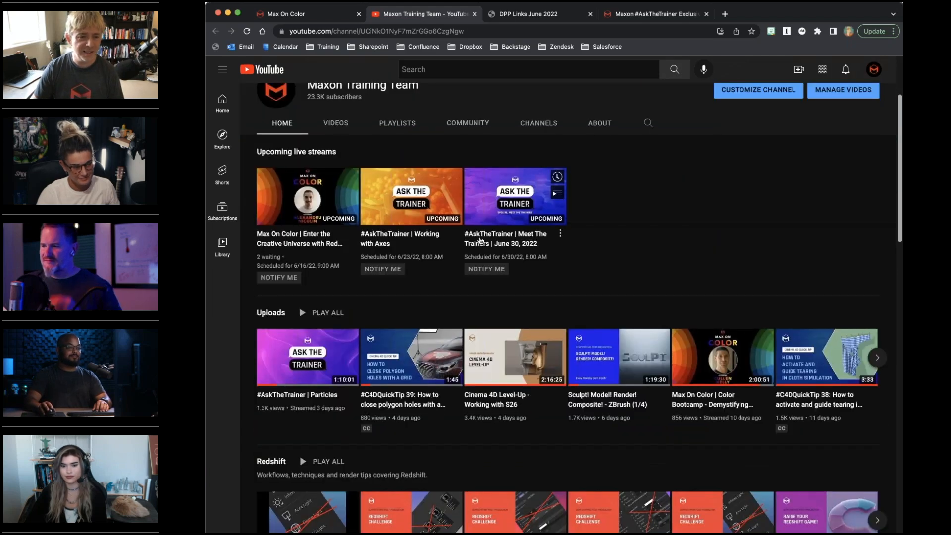
{"action": "scroll", "coordinate": [417, 236], "scroll_direction": "down", "scroll_amount": 3}
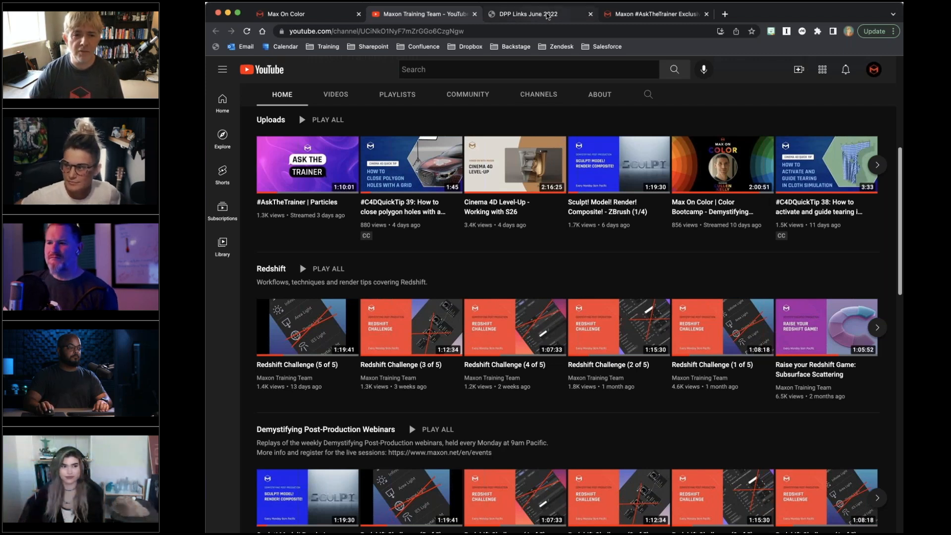
View the DPP Links June 2022 document and highlight the project files download link.
{"action": "left_click", "coordinate": [547, 15]}
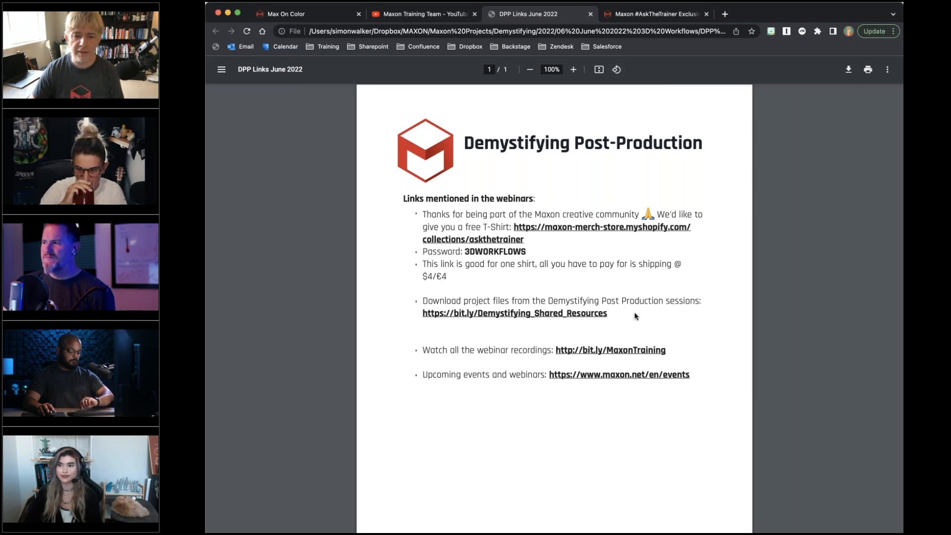
{"action": "left_click_drag", "start_coordinate": [423, 301], "coordinate": [648, 313]}
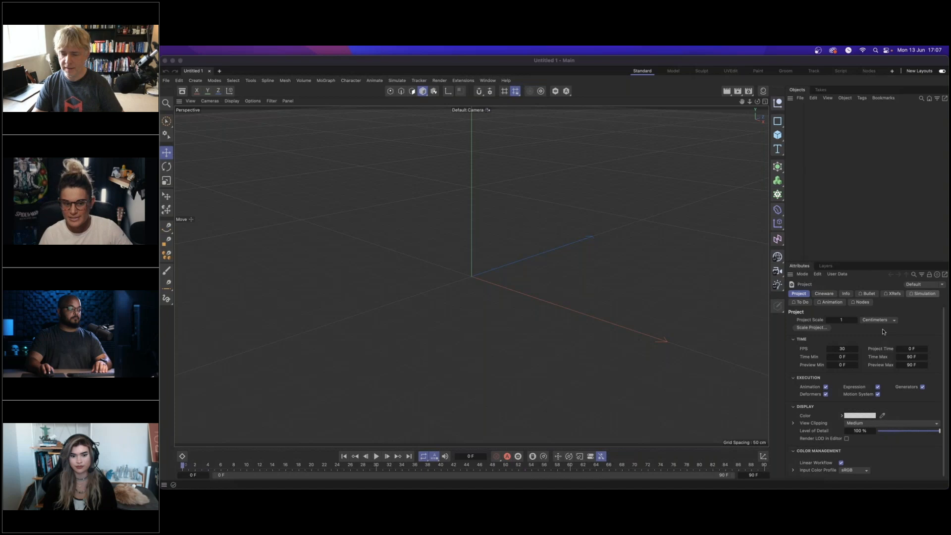
Switch to ZBrush and send all subtools of the Kraken creature to Cinema 4D with GoZ.
{"action": "left_click", "coordinate": [722, 260]}
{"action": "mouse_move", "coordinate": [463, 483]}
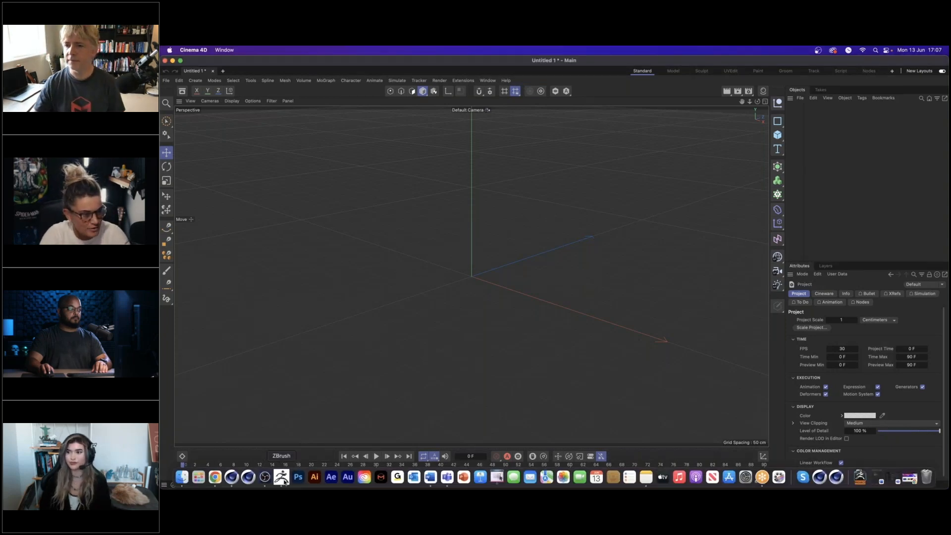
{"action": "left_click", "coordinate": [284, 479]}
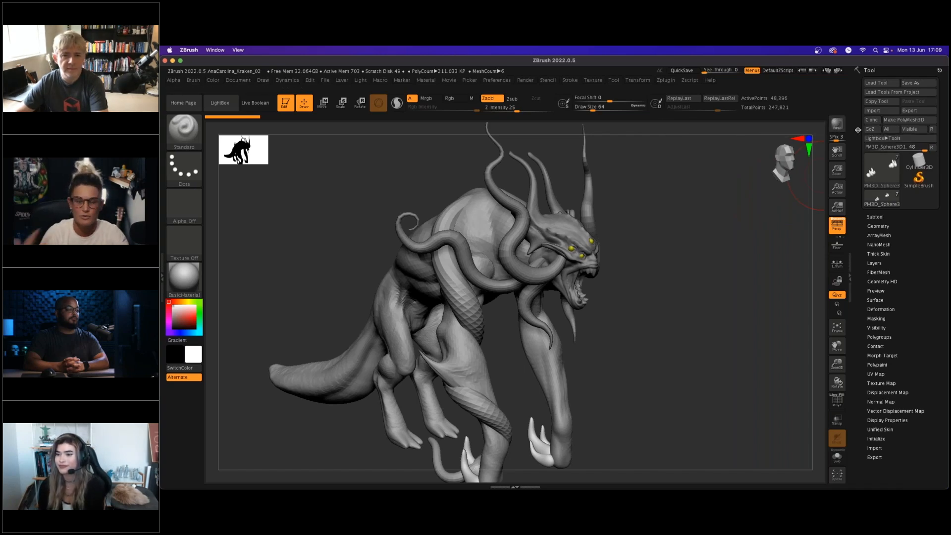
{"action": "left_click", "coordinate": [890, 130]}
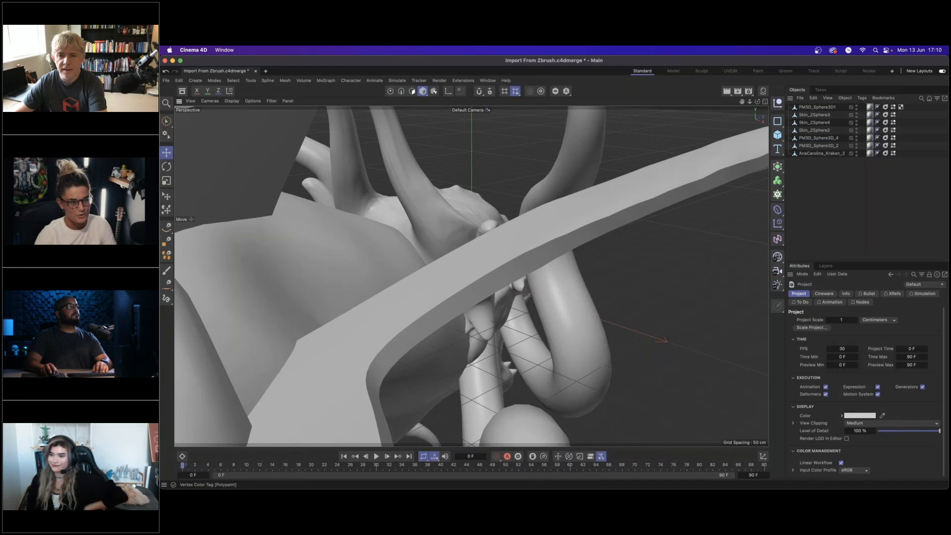
Examine the imported creature from the front and check the PM3D_Sphere3D1 part, leaving nothing selected.
{"action": "left_click_drag", "start_coordinate": [658, 257], "coordinate": [479, 234], "text": "alt"}
{"action": "right_click_drag", "start_coordinate": [612, 260], "coordinate": [591, 310], "text": "alt"}
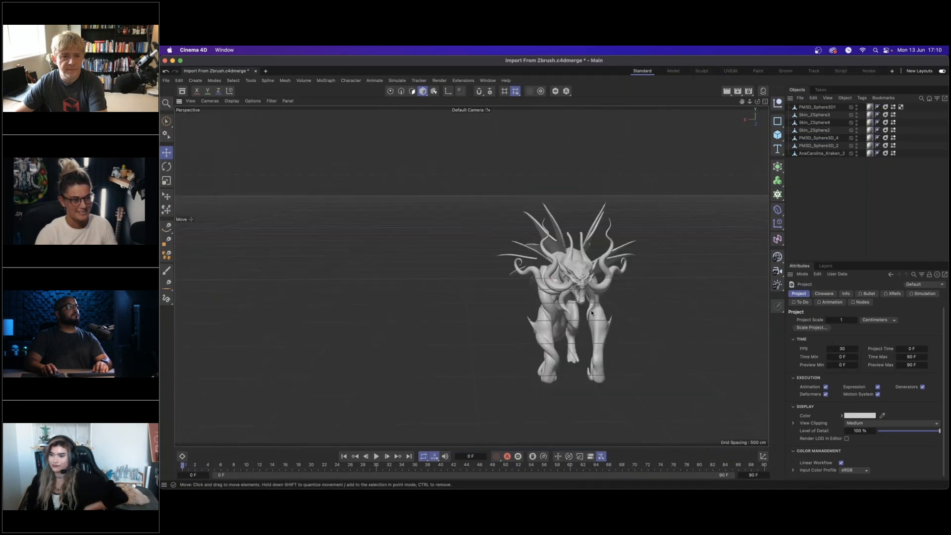
{"action": "middle_click_drag", "start_coordinate": [570, 312], "coordinate": [546, 271], "text": "alt"}
{"action": "left_click_drag", "start_coordinate": [546, 272], "coordinate": [562, 285], "text": "alt"}
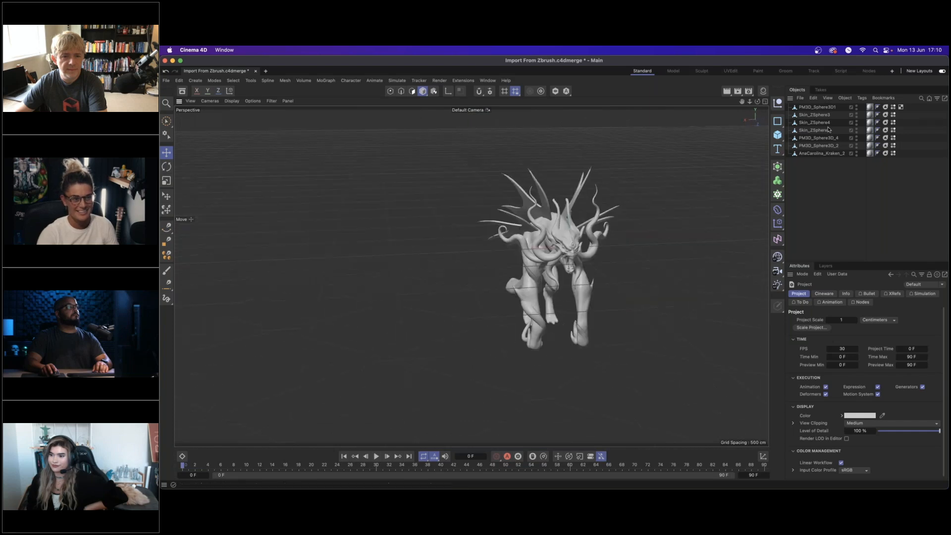
{"action": "left_click", "coordinate": [813, 108]}
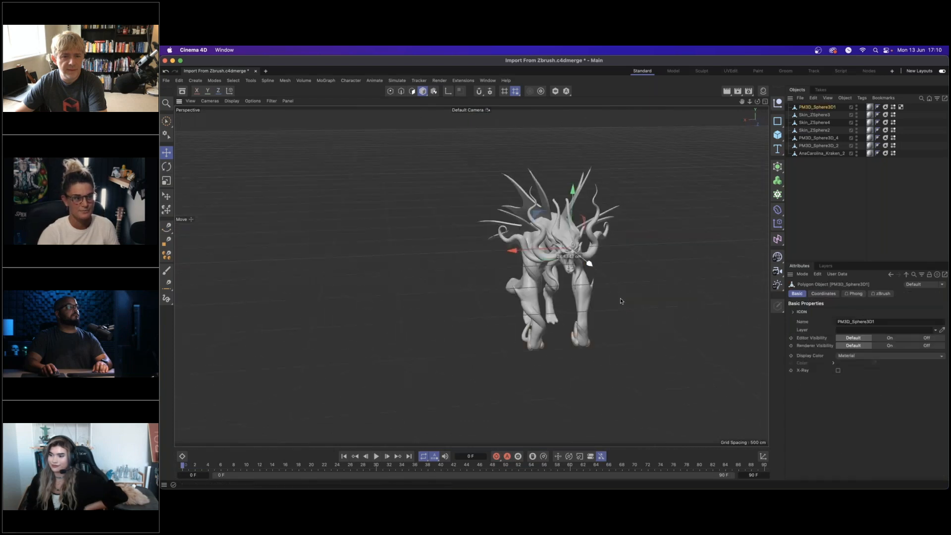
{"action": "key", "text": "super+z"}
{"action": "left_click_drag", "start_coordinate": [633, 279], "coordinate": [565, 274], "text": "alt"}
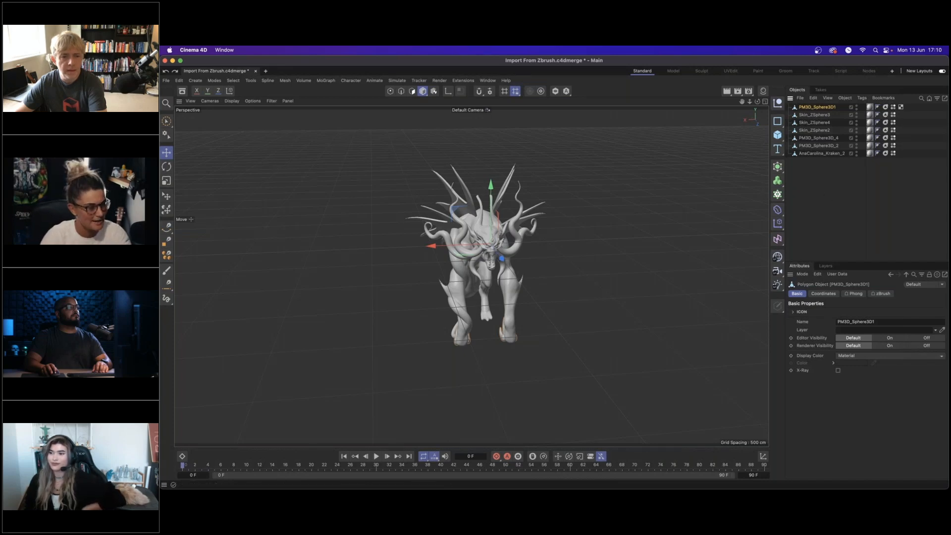
{"action": "left_click", "coordinate": [474, 201]}
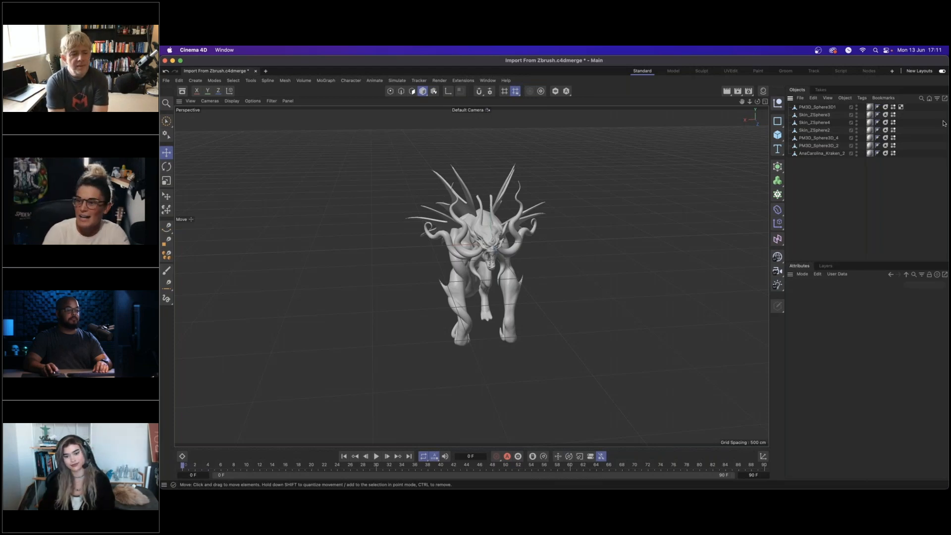
Bring the Kraken Model Links document into view to check the model sources, and move it back off screen.
{"action": "left_click_drag", "start_coordinate": [950, 60], "coordinate": [644, 62]}
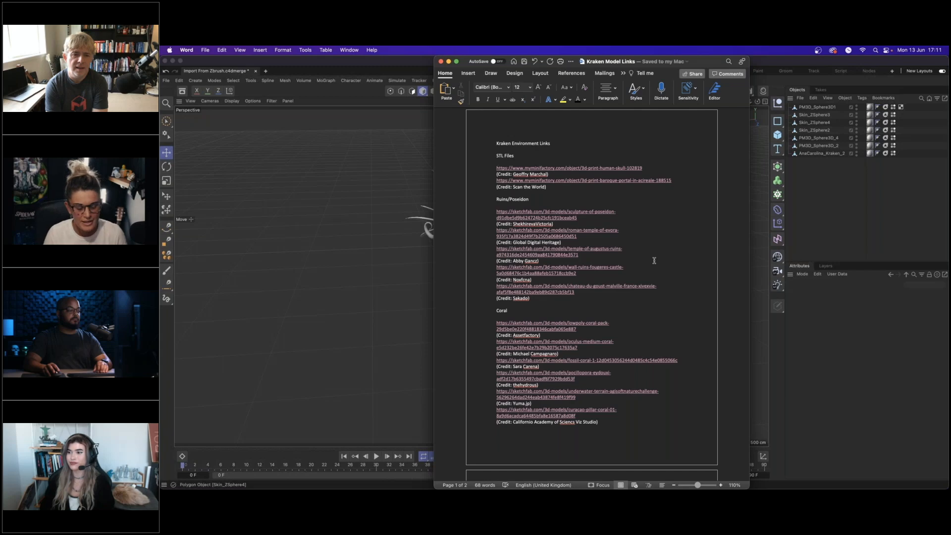
{"action": "left_click", "coordinate": [561, 242]}
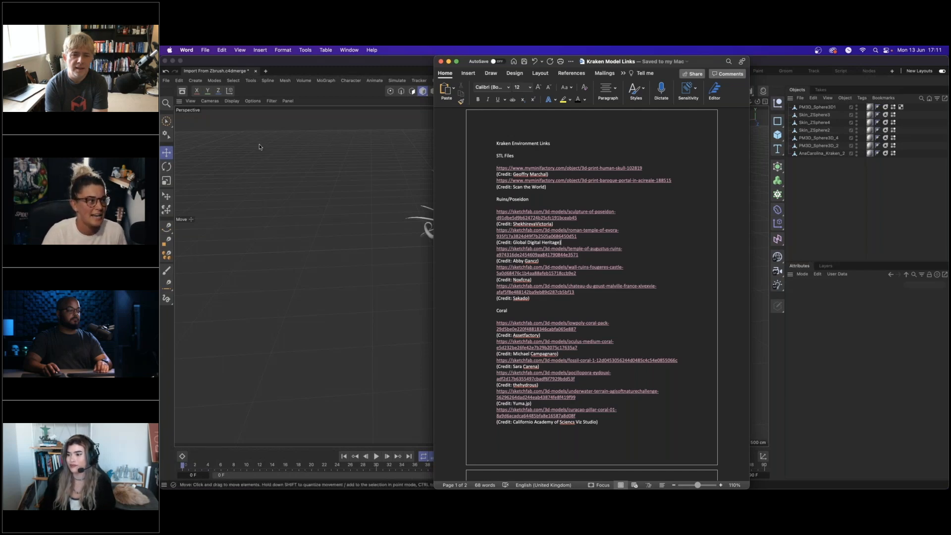
{"action": "left_click_drag", "start_coordinate": [587, 58], "coordinate": [947, 56]}
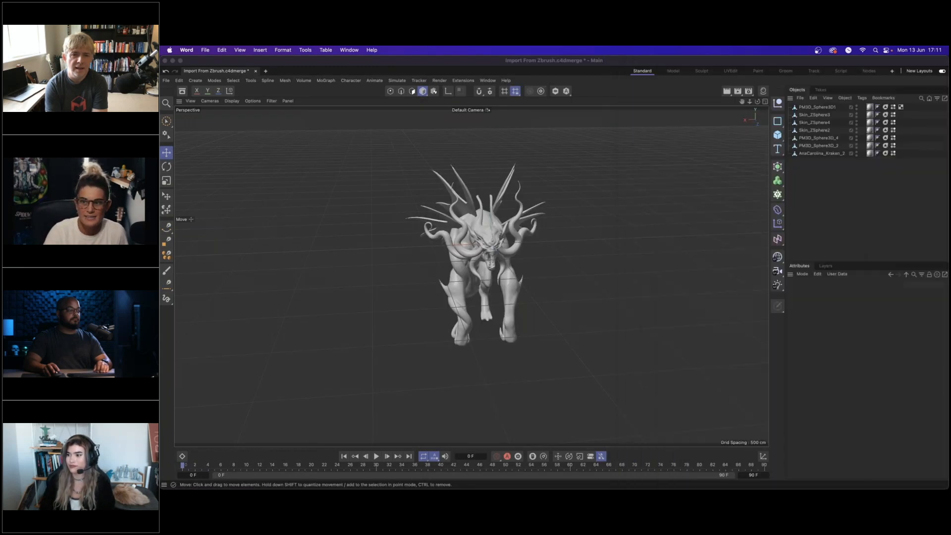
Open the recent project DPP_P2_C4D_Models.c4d in Cinema 4D.
{"action": "left_click", "coordinate": [166, 81]}
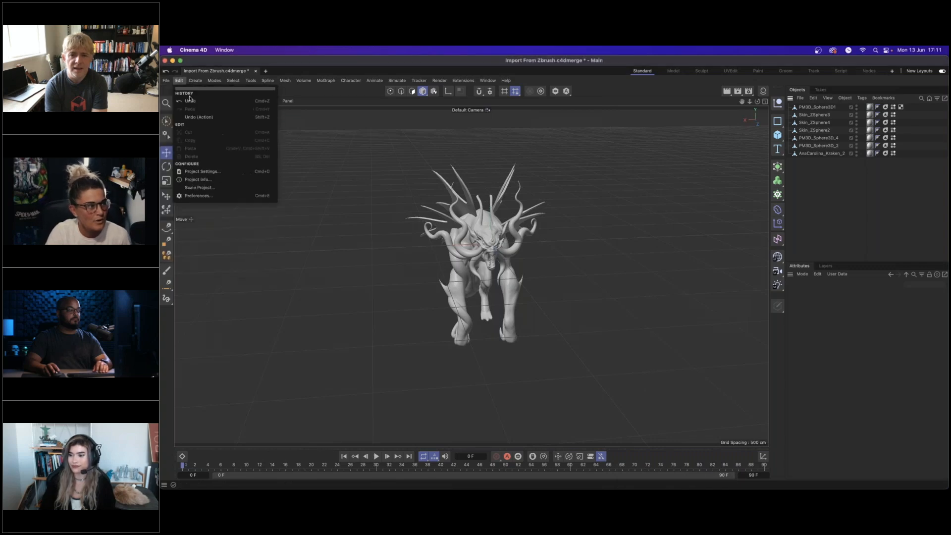
{"action": "mouse_move", "coordinate": [197, 119]}
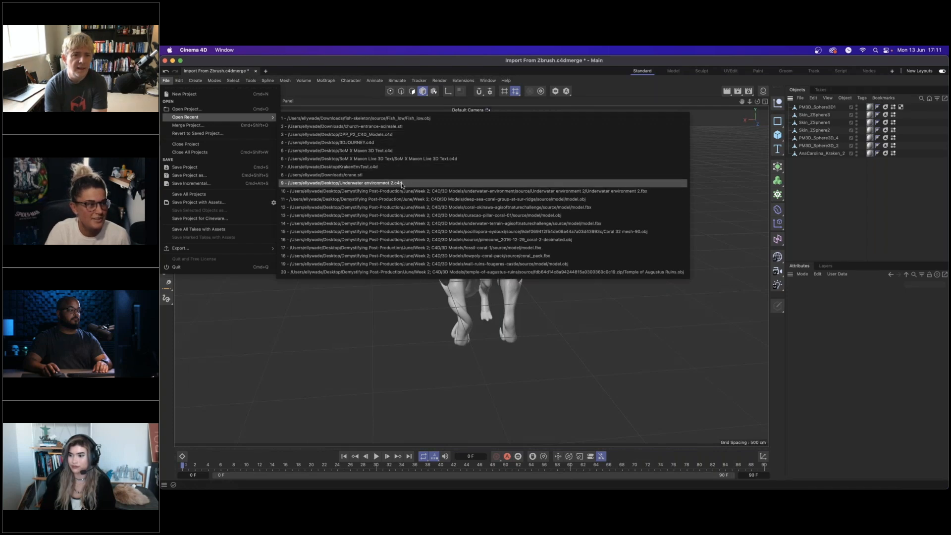
{"action": "left_click", "coordinate": [396, 134]}
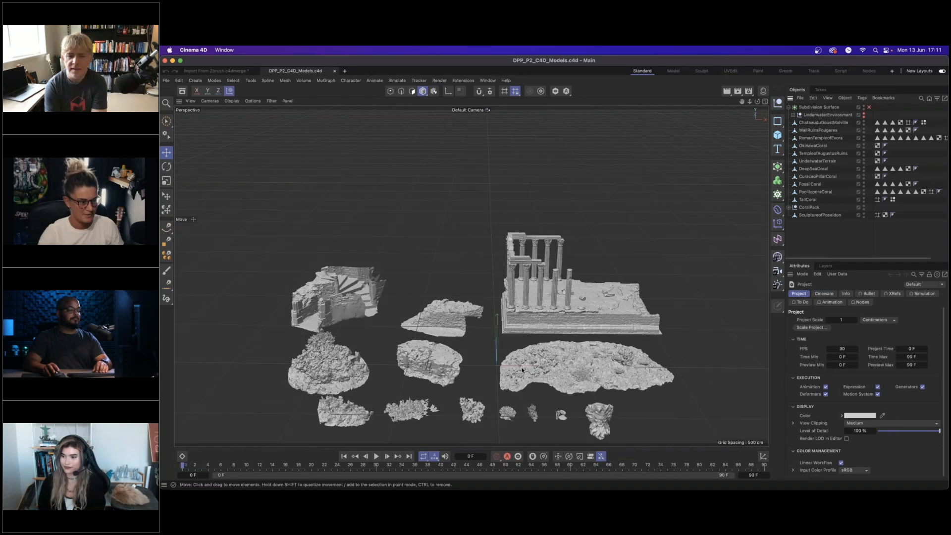
Hide the world grid in the viewport showing the ruins and coral models.
{"action": "middle_click_drag", "start_coordinate": [469, 387], "coordinate": [468, 323], "text": "alt"}
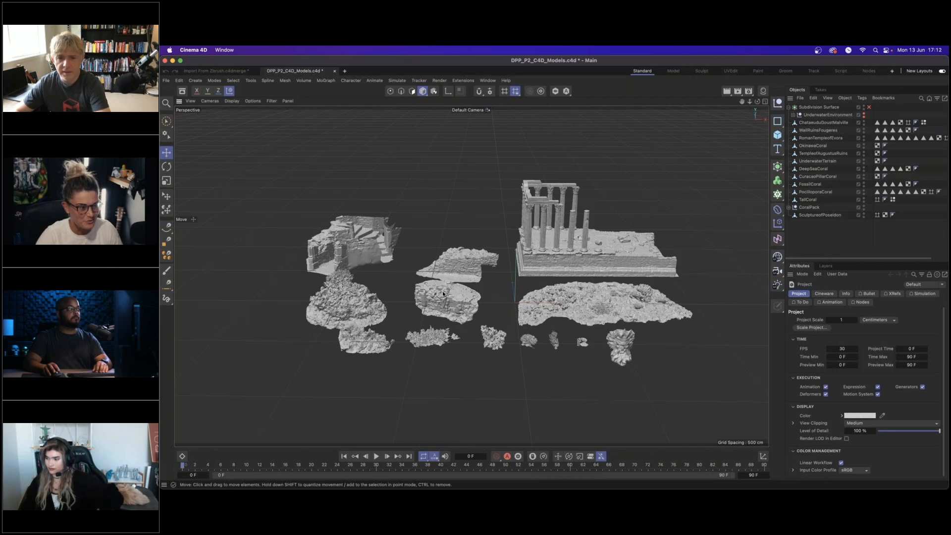
{"action": "scroll", "coordinate": [455, 293], "scroll_direction": "up", "scroll_amount": 5}
{"action": "scroll", "coordinate": [572, 260], "scroll_direction": "up", "scroll_amount": 5}
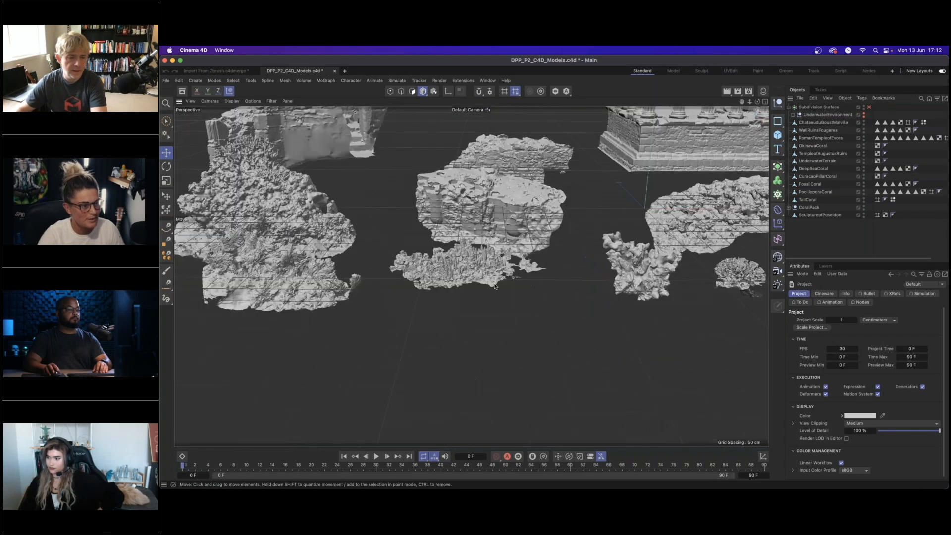
{"action": "left_click", "coordinate": [271, 101]}
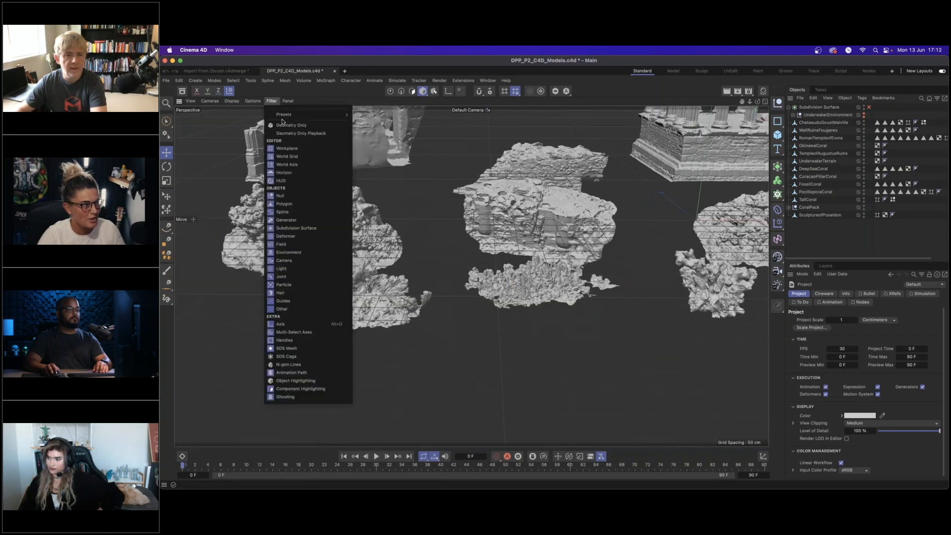
{"action": "left_click", "coordinate": [287, 156]}
Examine the temple, wall, staircase ruin, terrain and coral models from several angles.
{"action": "middle_click_drag", "start_coordinate": [545, 281], "coordinate": [358, 294], "text": "alt"}
{"action": "left_click_drag", "start_coordinate": [636, 228], "coordinate": [711, 247], "text": "alt"}
{"action": "middle_click_drag", "start_coordinate": [421, 282], "coordinate": [412, 378], "text": "alt"}
{"action": "middle_click_drag", "start_coordinate": [534, 191], "coordinate": [549, 241], "text": "alt"}
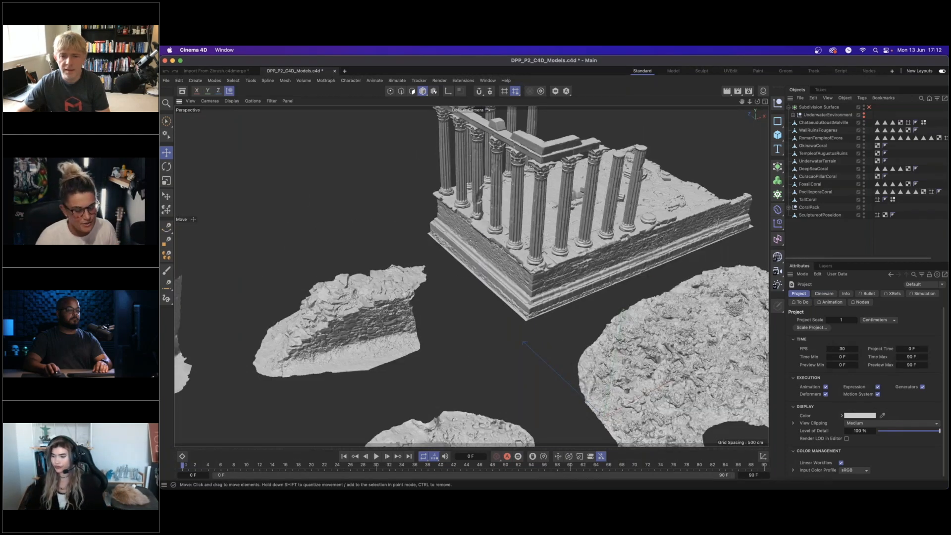
{"action": "middle_click_drag", "start_coordinate": [512, 319], "coordinate": [576, 262], "text": "alt"}
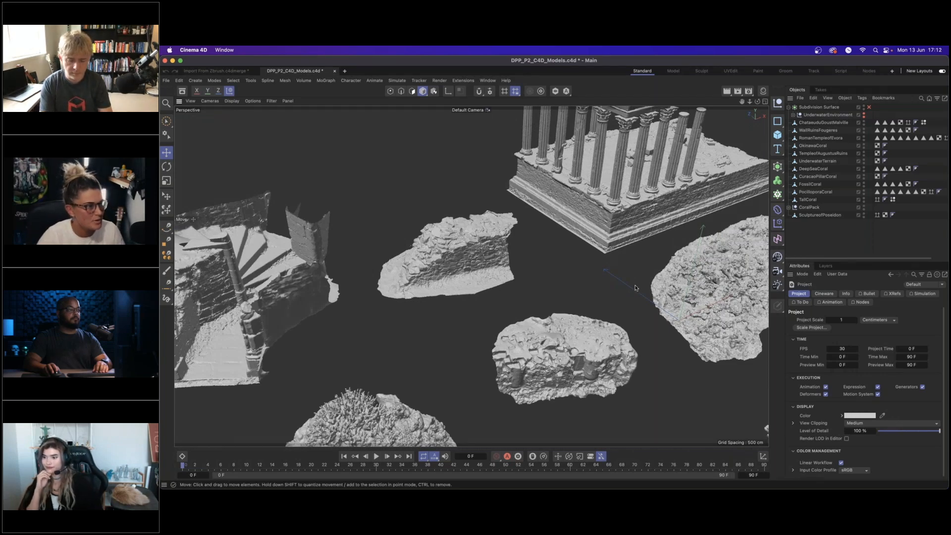
{"action": "scroll", "coordinate": [619, 286], "scroll_direction": "down", "scroll_amount": 5}
{"action": "left_click_drag", "start_coordinate": [619, 285], "coordinate": [689, 274], "text": "alt"}
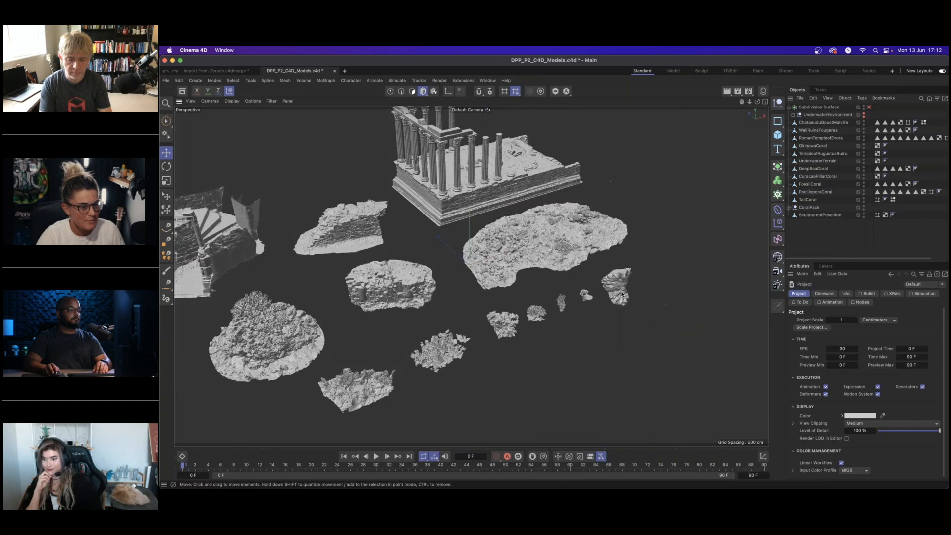
{"action": "scroll", "coordinate": [692, 273], "scroll_direction": "up", "scroll_amount": 5}
{"action": "right_click_drag", "start_coordinate": [692, 274], "coordinate": [664, 270], "text": "alt"}
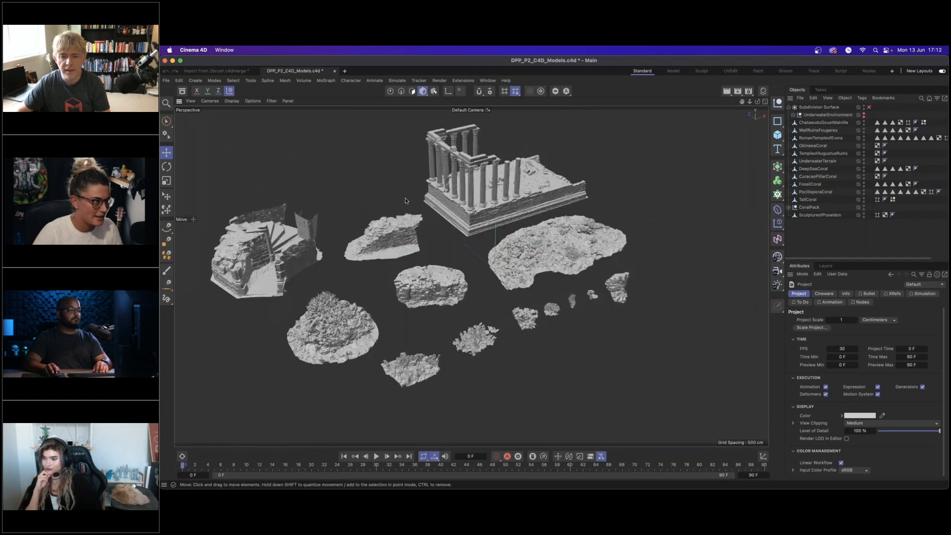
Create a new empty project and review the renderer choices in its render settings.
{"action": "left_click", "coordinate": [345, 71]}
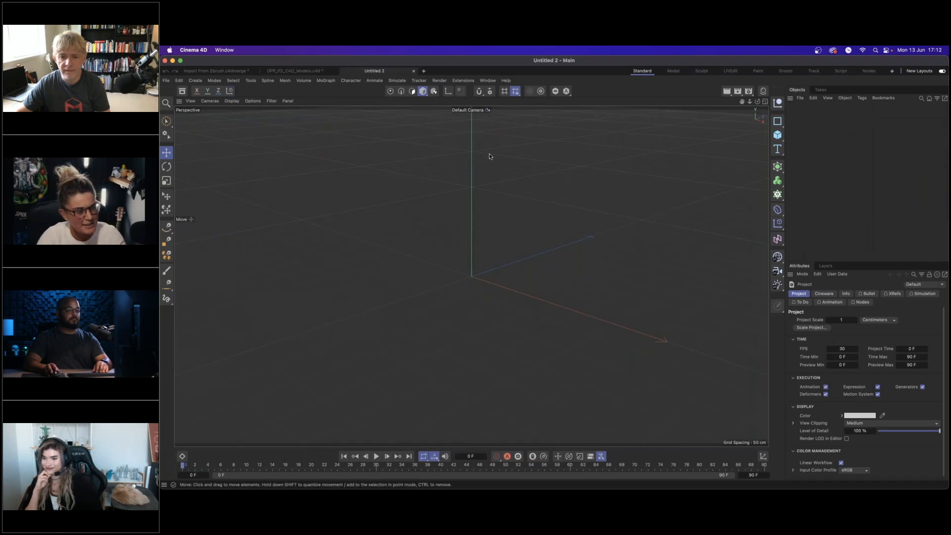
{"action": "left_click", "coordinate": [748, 92]}
{"action": "left_click", "coordinate": [754, 106]}
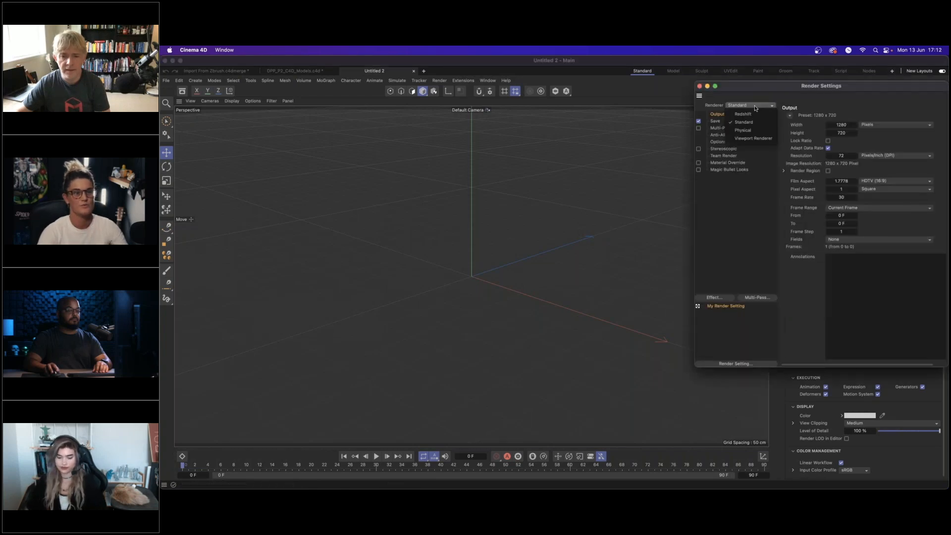
{"action": "left_click", "coordinate": [863, 100]}
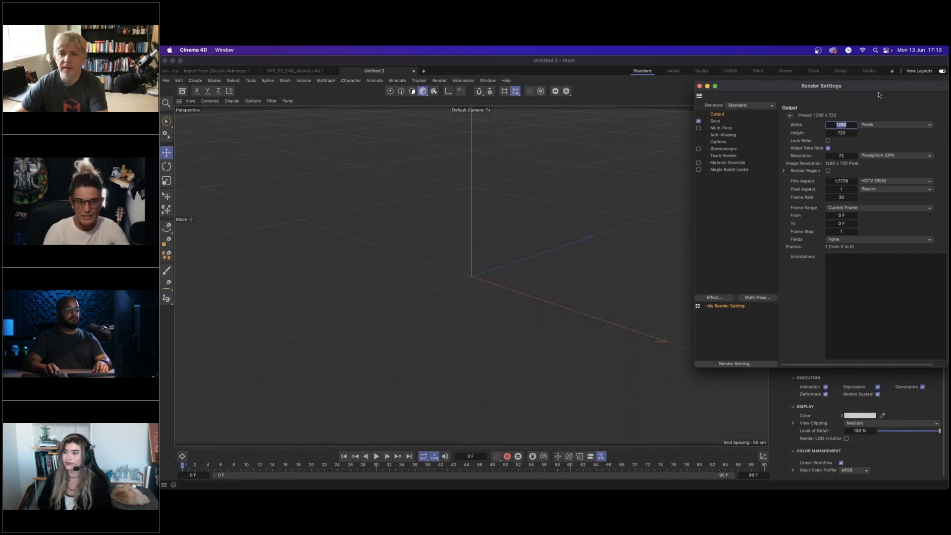
{"action": "left_click", "coordinate": [699, 86]}
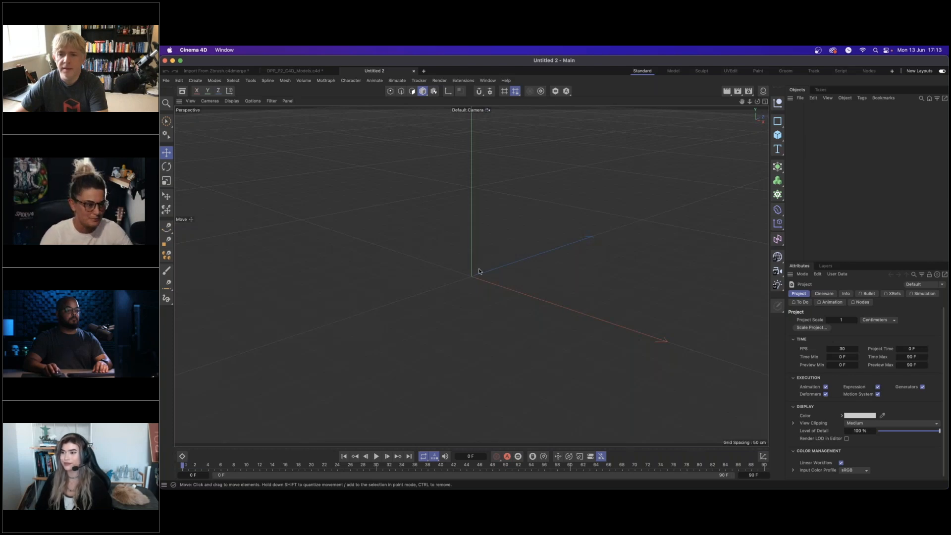
{"action": "left_click_drag", "start_coordinate": [489, 265], "coordinate": [477, 172], "text": "alt"}
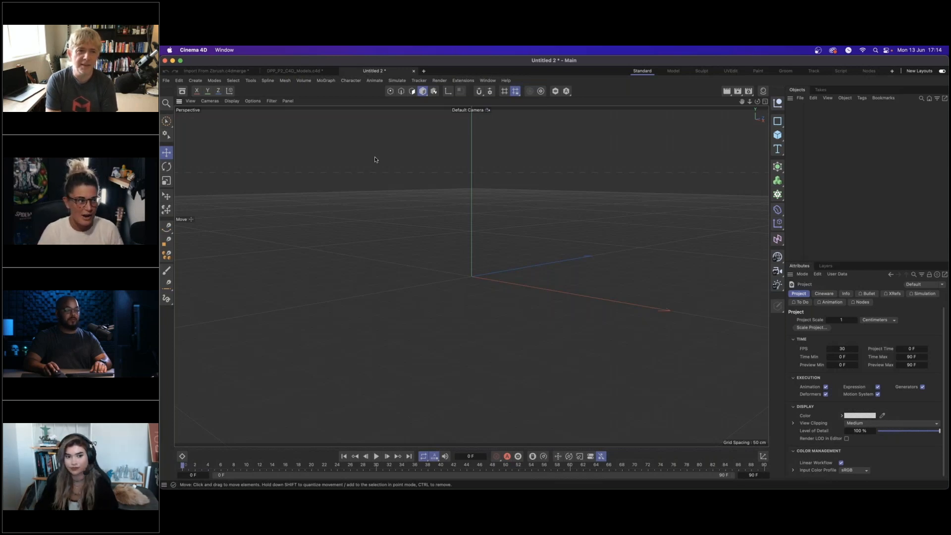
Switch to DPP_P2_C4D_Models.c4d and inspect the models' polygon density with Gouraud Shading (Lines).
{"action": "left_click", "coordinate": [294, 71]}
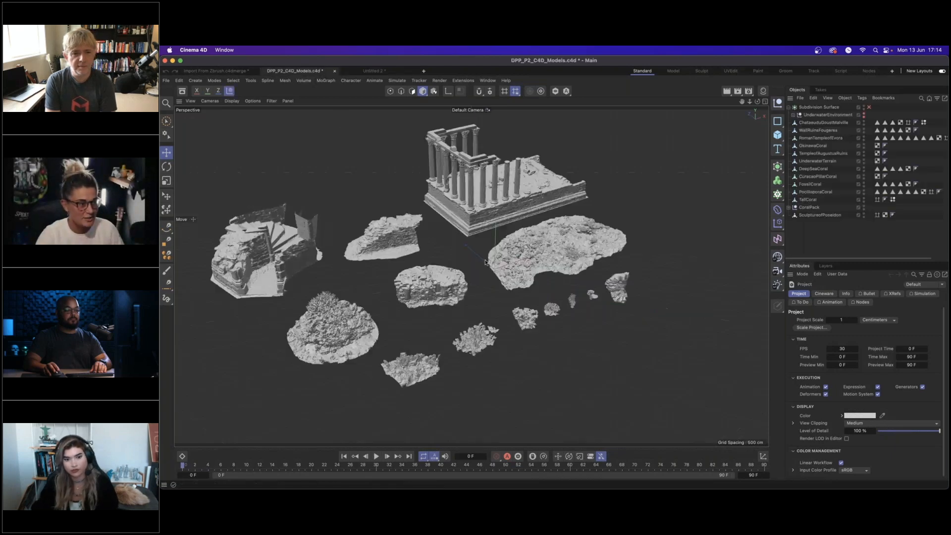
{"action": "left_click", "coordinate": [232, 101]}
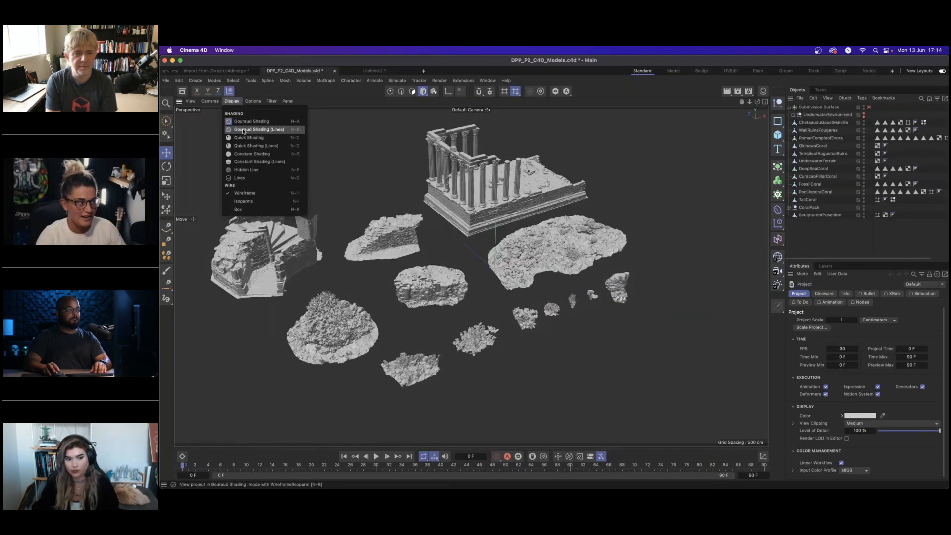
{"action": "left_click", "coordinate": [243, 130]}
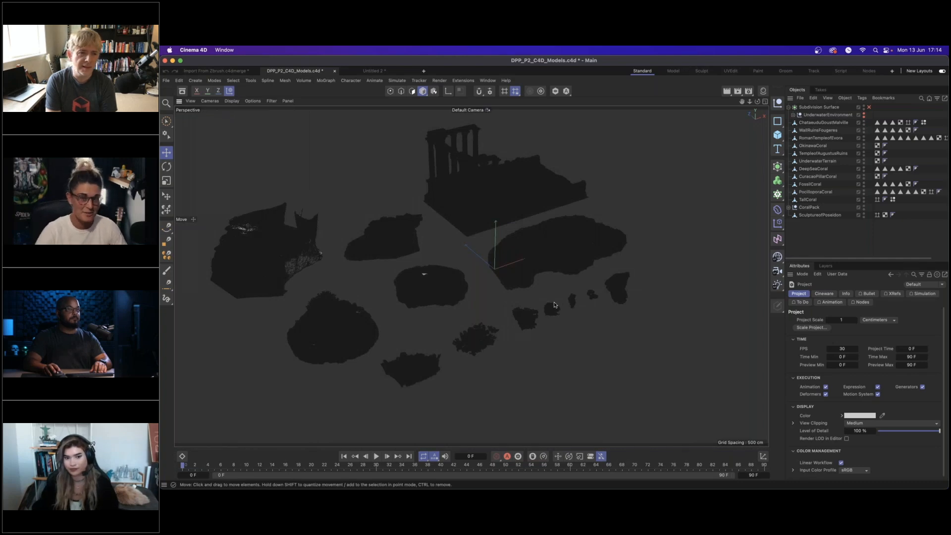
{"action": "right_click_drag", "start_coordinate": [526, 280], "coordinate": [673, 233], "text": "alt"}
{"action": "right_click_drag", "start_coordinate": [524, 225], "coordinate": [579, 260], "text": "alt"}
{"action": "left_click_drag", "start_coordinate": [579, 259], "coordinate": [535, 224], "text": "alt"}
{"action": "right_click_drag", "start_coordinate": [535, 224], "coordinate": [485, 251], "text": "alt"}
{"action": "left_click_drag", "start_coordinate": [485, 250], "coordinate": [593, 285], "text": "alt"}
{"action": "middle_click_drag", "start_coordinate": [432, 238], "coordinate": [592, 274], "text": "alt"}
{"action": "right_click_drag", "start_coordinate": [592, 274], "coordinate": [547, 273], "text": "alt"}
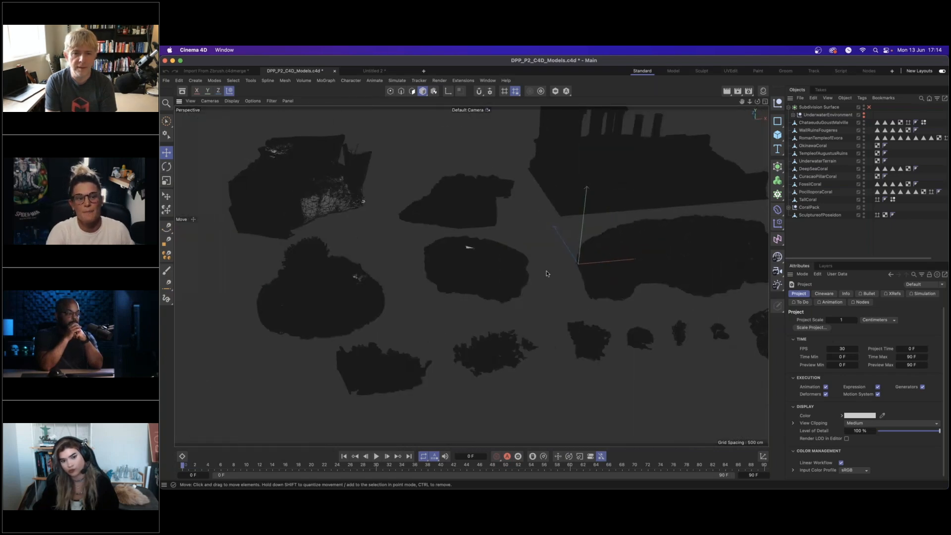
Add a Remesh generator to the models project and delete it again.
{"action": "left_click_drag", "start_coordinate": [781, 178], "coordinate": [813, 287]}
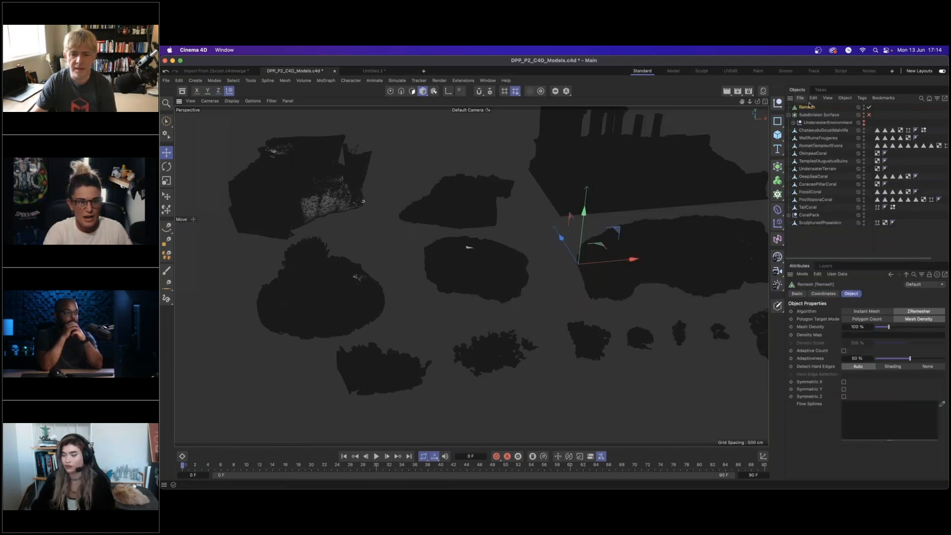
{"action": "key", "text": "super+Tab"}
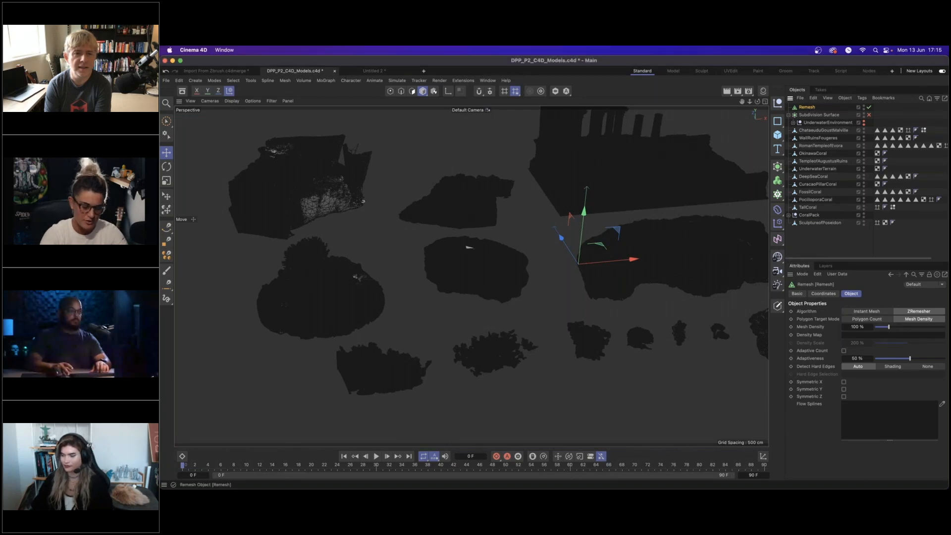
{"action": "key", "text": "Delete"}
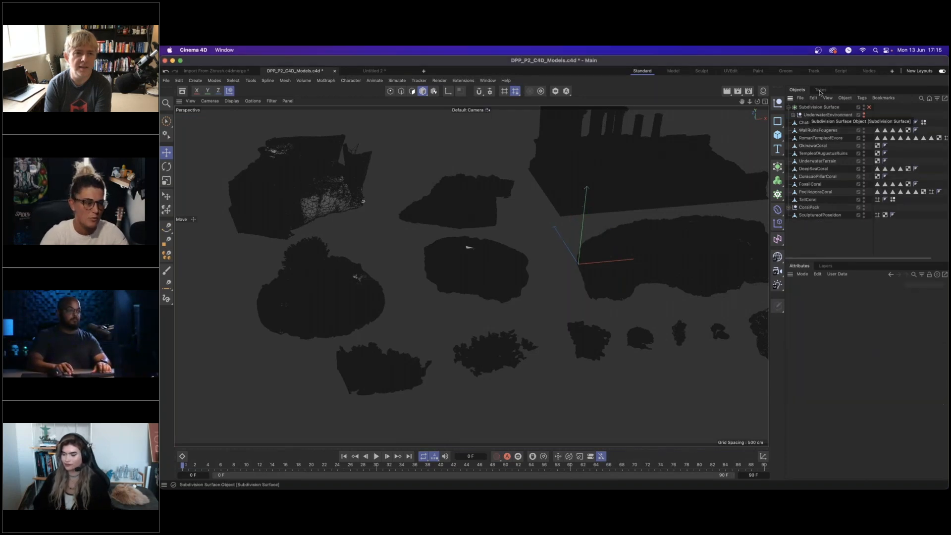
Set the viewport display of the ruins and coral models to plain Gouraud Shading.
{"action": "left_click", "coordinate": [252, 101]}
{"action": "mouse_move", "coordinate": [231, 101]}
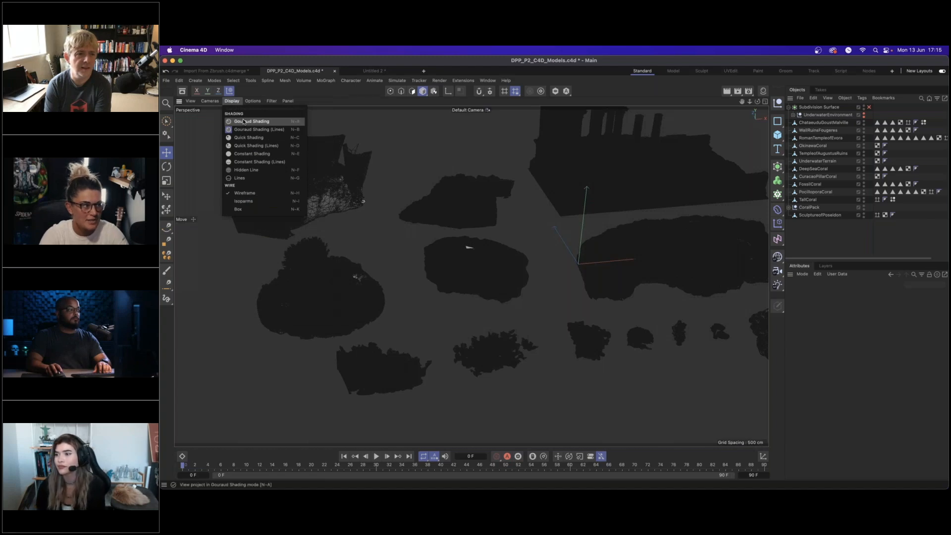
{"action": "left_click", "coordinate": [243, 121]}
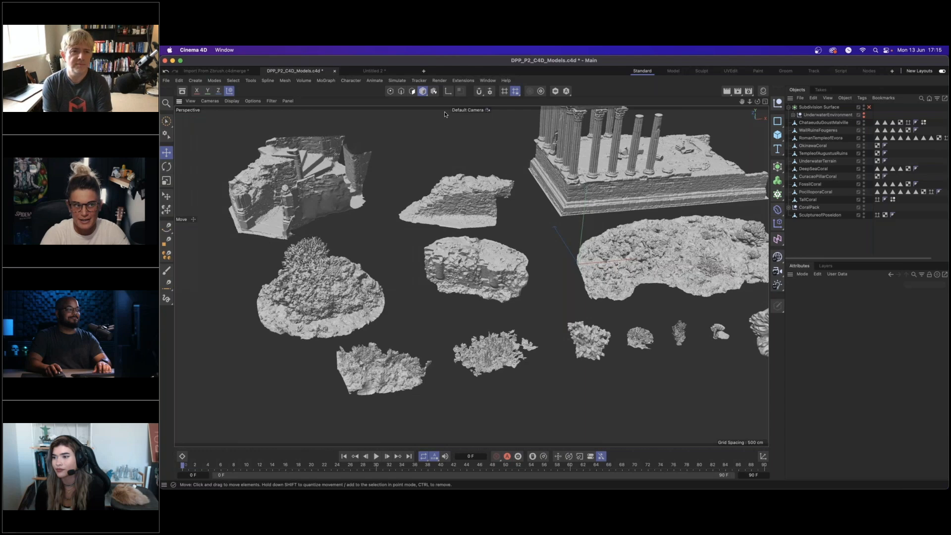
Add a plane to the Untitled 2 project and hide the world grid in its viewport.
{"action": "left_click", "coordinate": [373, 72]}
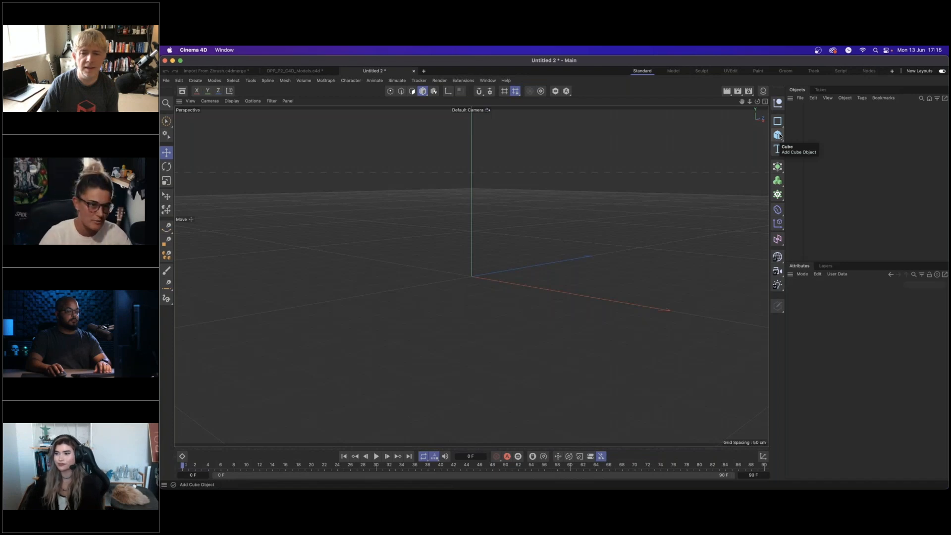
{"action": "left_click_drag", "start_coordinate": [780, 135], "coordinate": [800, 167]}
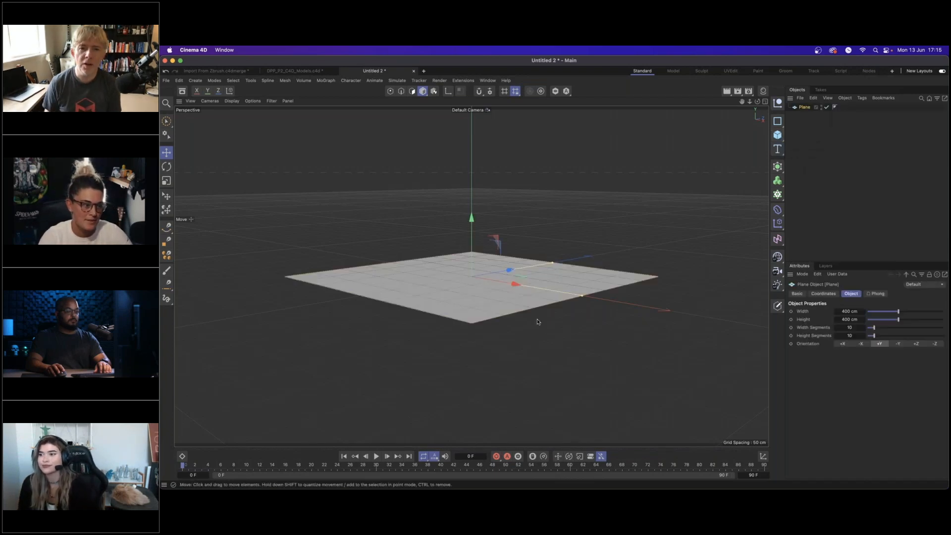
{"action": "left_click", "coordinate": [253, 100]}
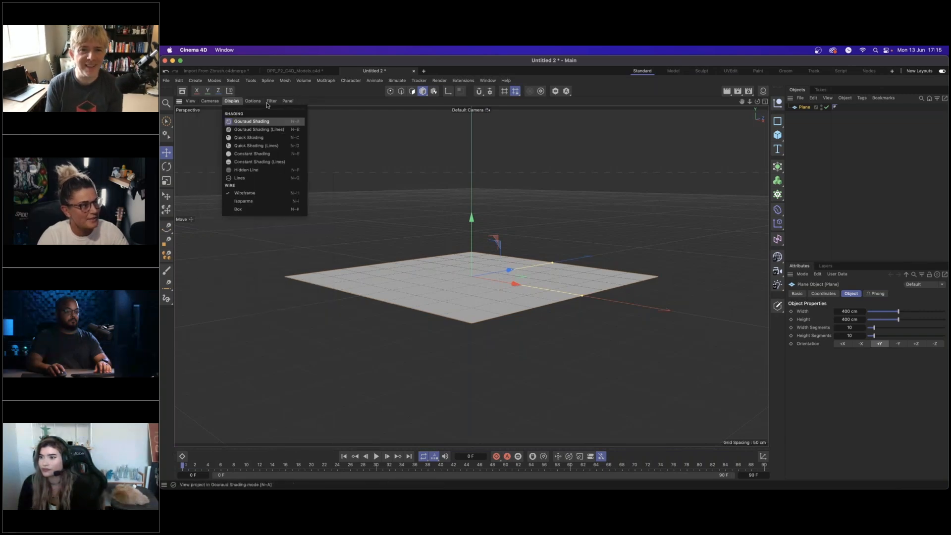
{"action": "mouse_move", "coordinate": [271, 100]}
{"action": "left_click", "coordinate": [286, 149]}
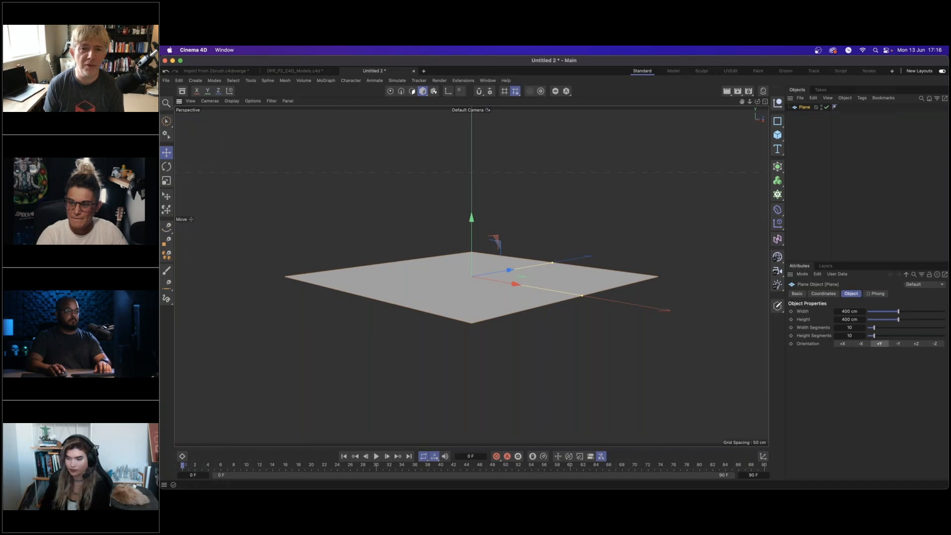
{"action": "mouse_move", "coordinate": [503, 478]}
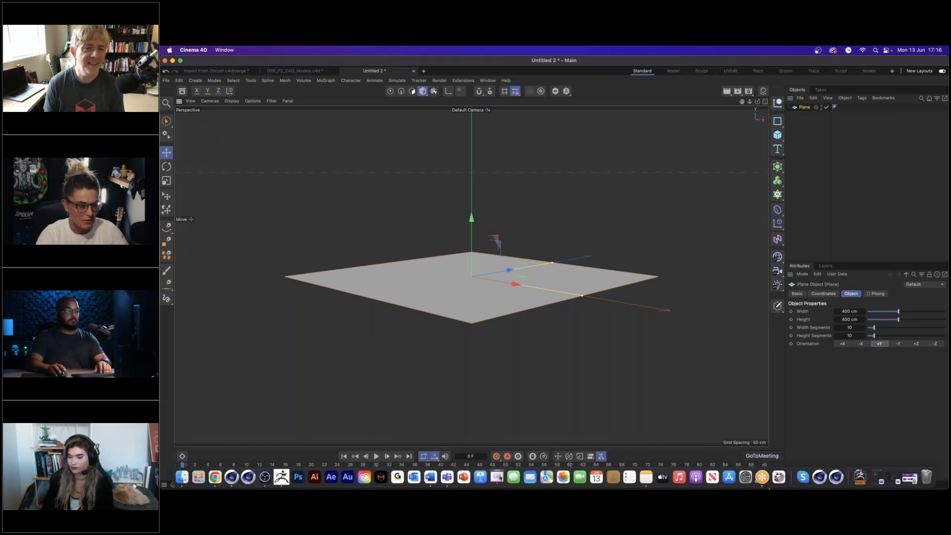
{"action": "left_click", "coordinate": [447, 477]}
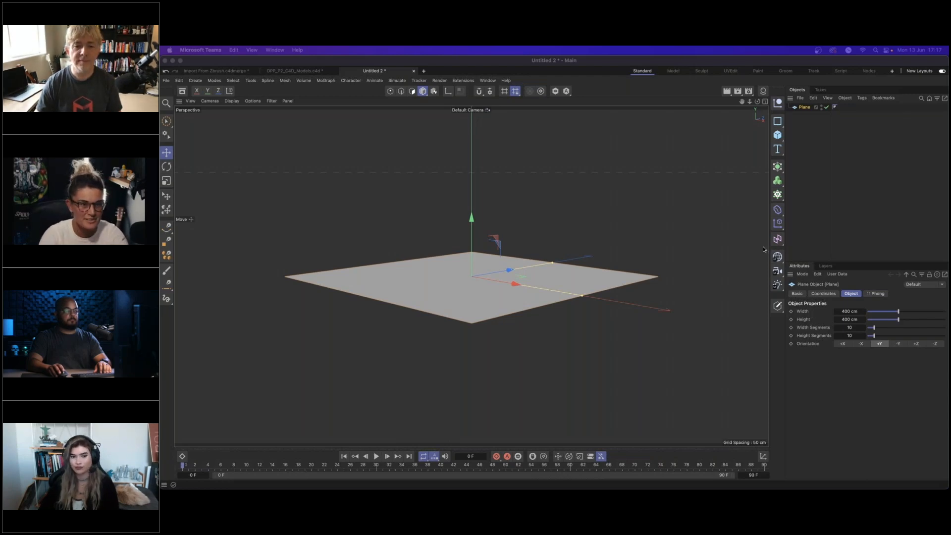
{"action": "left_click", "coordinate": [805, 109]}
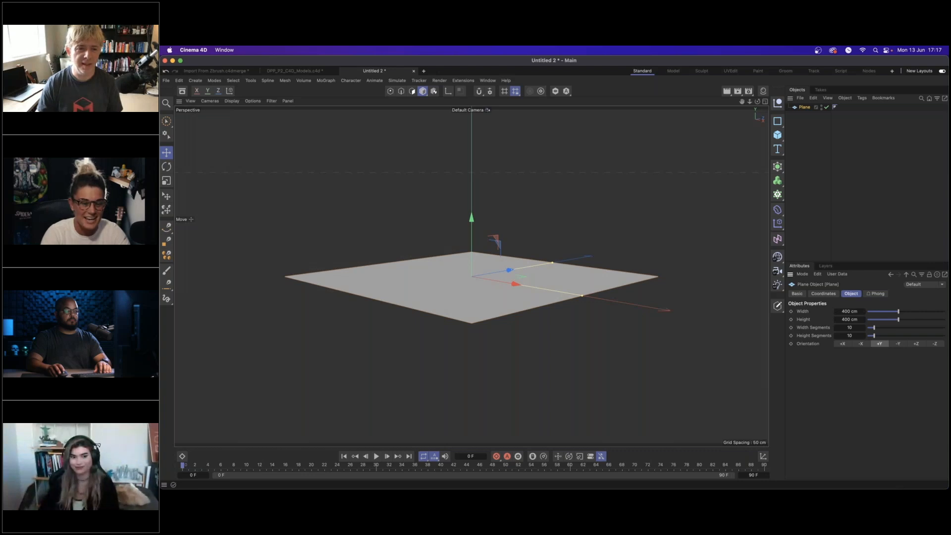
Set the plane's width and height to 4000 cm and frame the whole plane.
{"action": "left_click", "coordinate": [850, 311]}
{"action": "left_click", "coordinate": [871, 436]}
{"action": "left_click", "coordinate": [847, 311]}
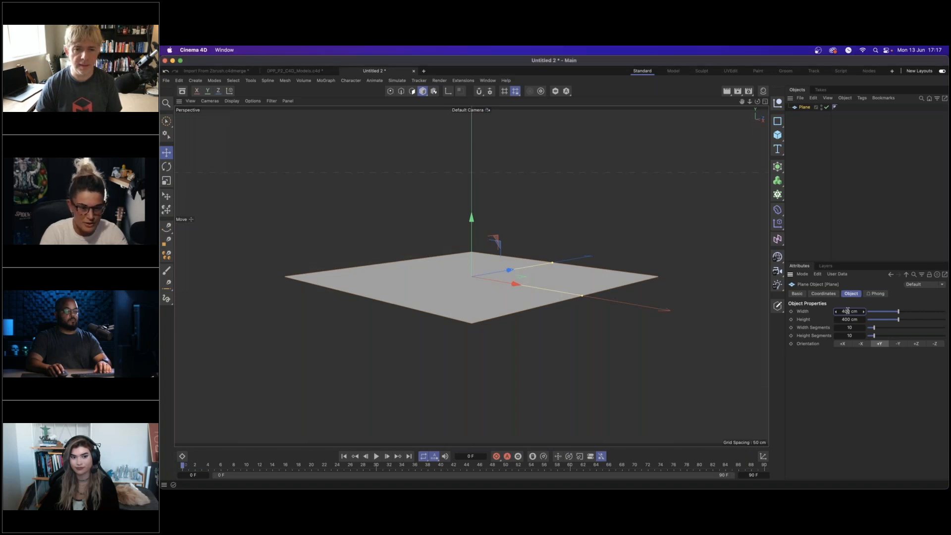
{"action": "type", "text": "0"}
{"action": "key", "text": "Tab"}
{"action": "type", "text": "4000"}
{"action": "key", "text": "Return"}
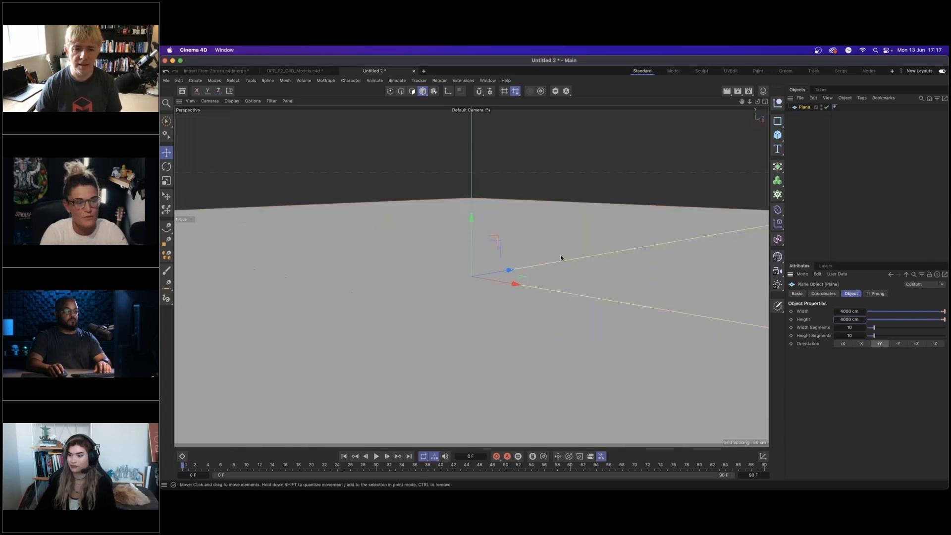
{"action": "scroll", "coordinate": [570, 270], "scroll_direction": "down", "scroll_amount": 5}
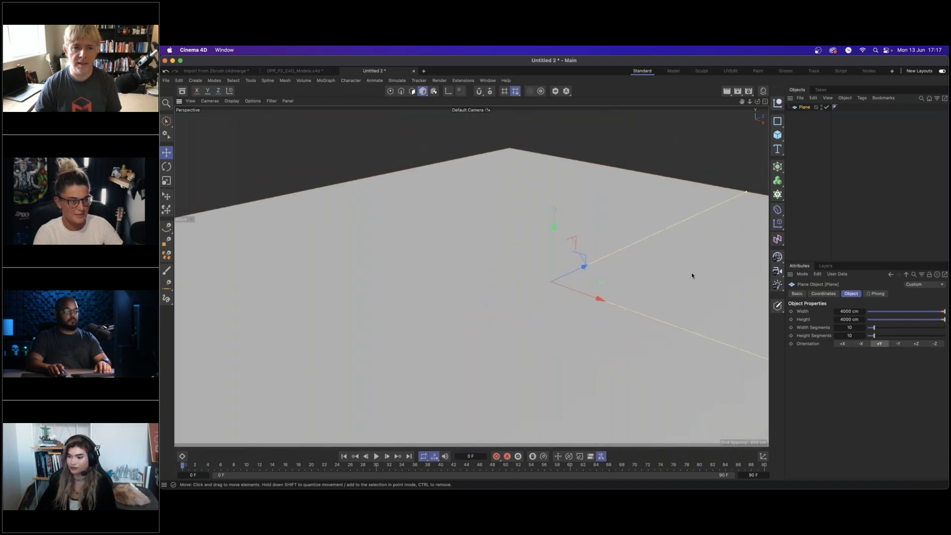
{"action": "scroll", "coordinate": [692, 274], "scroll_direction": "down", "scroll_amount": 4}
{"action": "middle_click_drag", "start_coordinate": [693, 290], "coordinate": [560, 262], "text": "alt"}
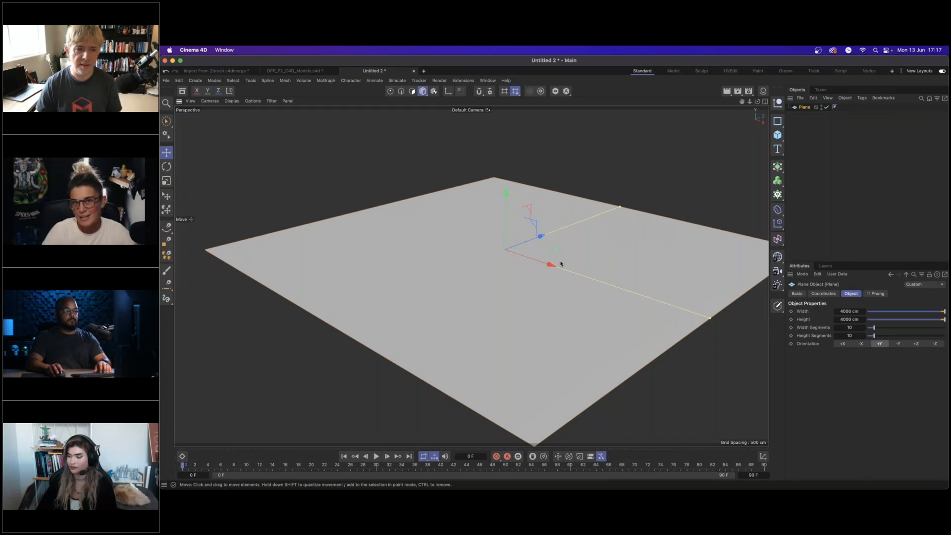
Add a Displacer deformer and make it a child of the plane.
{"action": "left_click", "coordinate": [776, 210]}
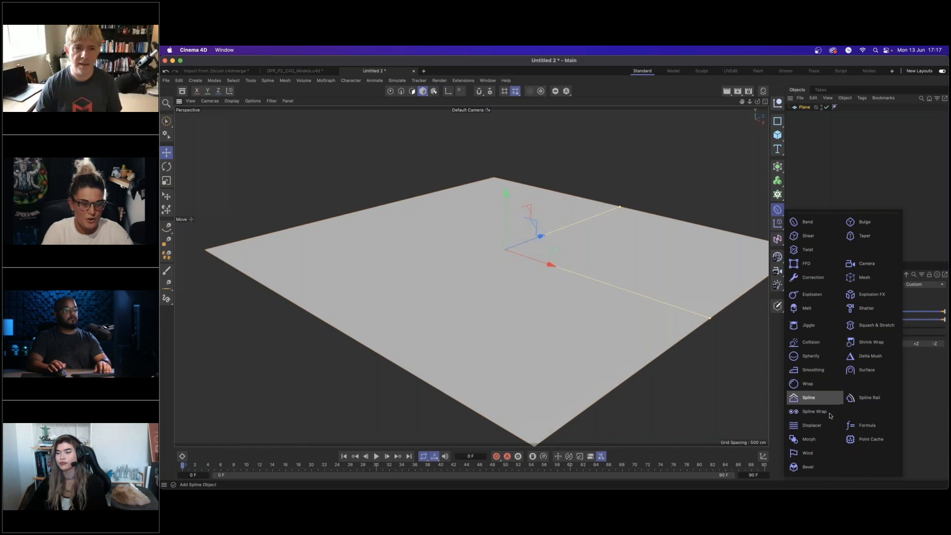
{"action": "left_click", "coordinate": [811, 425]}
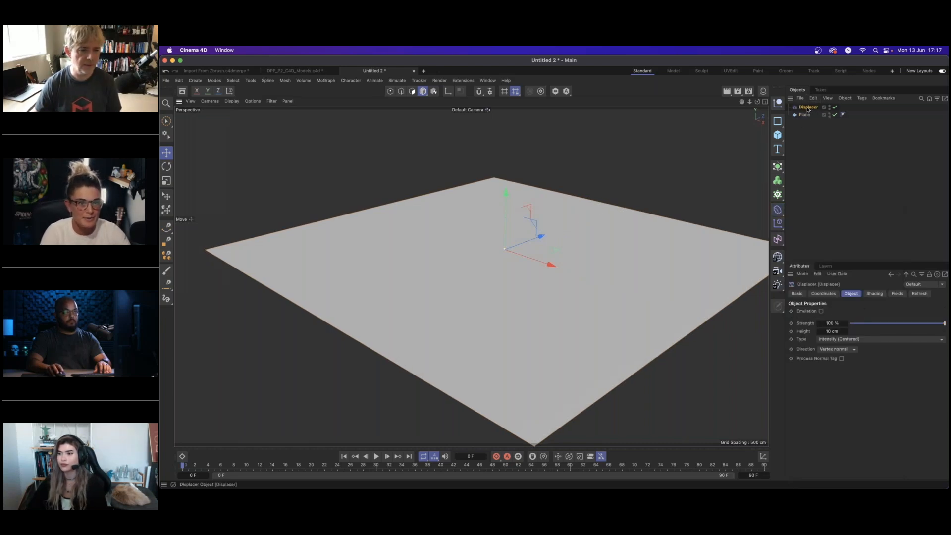
{"action": "left_click_drag", "start_coordinate": [808, 107], "coordinate": [811, 115]}
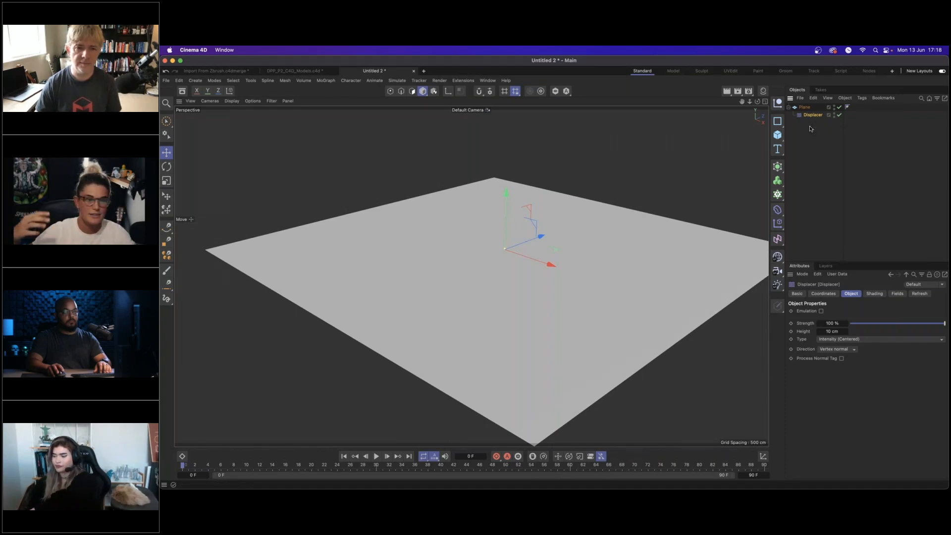
Look over the shader types available for the Displacer's shading, without choosing one.
{"action": "left_click", "coordinate": [874, 293]}
{"action": "left_click", "coordinate": [820, 320]}
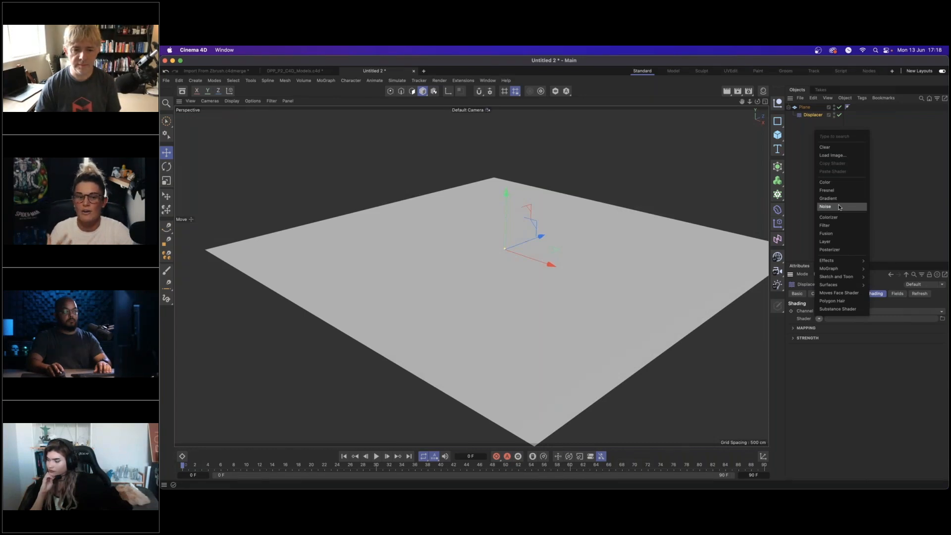
{"action": "left_click", "coordinate": [807, 210]}
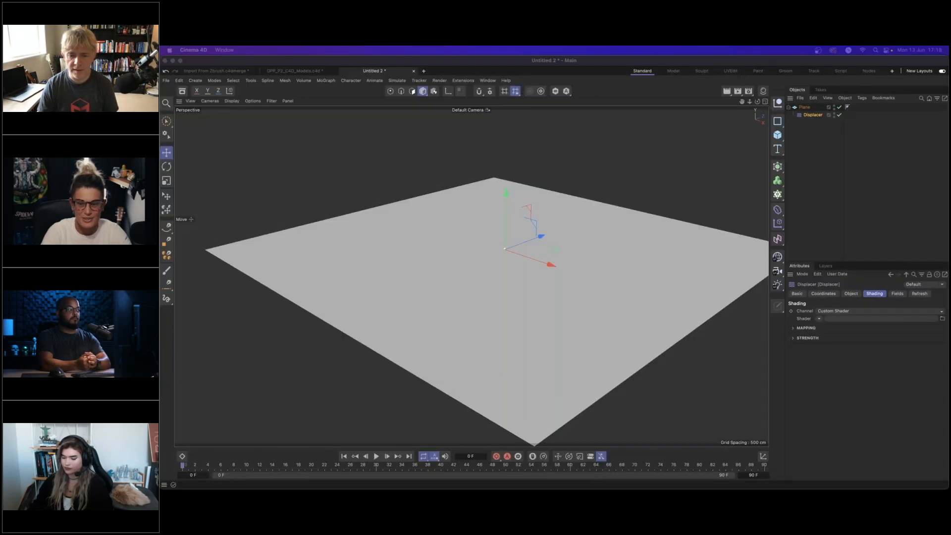
Bring the JPierce_Terrain_Displacers_01 folder in Finder into view and preview maps 002.tif to 004.tif as a gallery.
{"action": "left_click_drag", "start_coordinate": [949, 337], "coordinate": [554, 139]}
{"action": "left_click", "coordinate": [554, 141]}
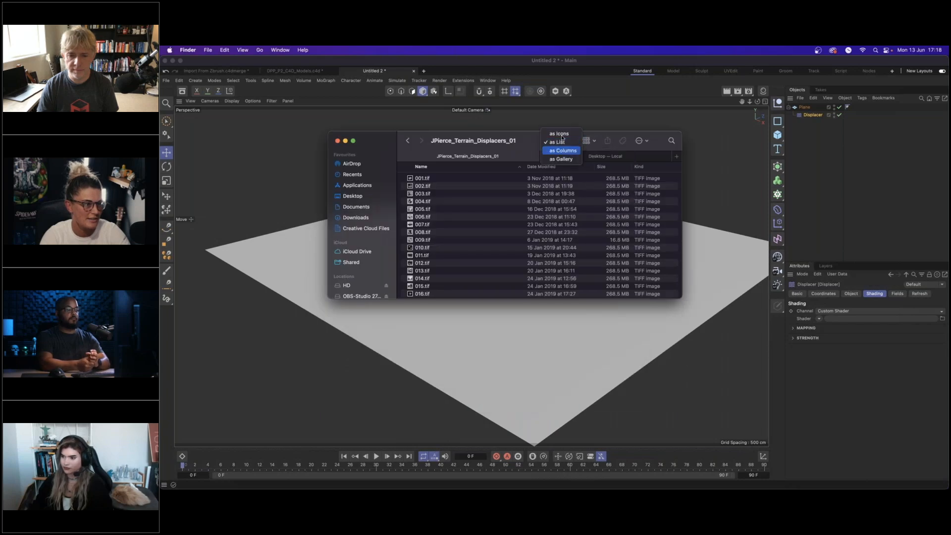
{"action": "left_click", "coordinate": [568, 160]}
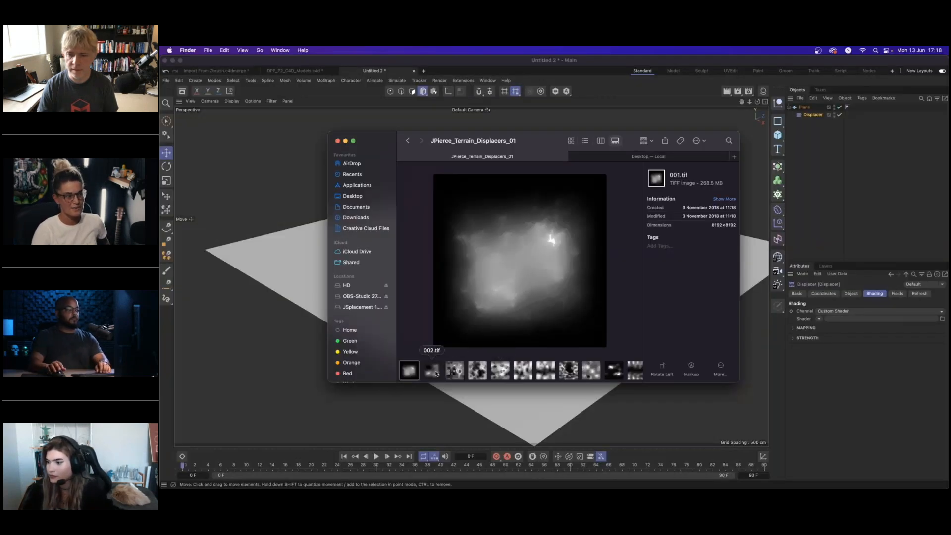
{"action": "left_click", "coordinate": [435, 373]}
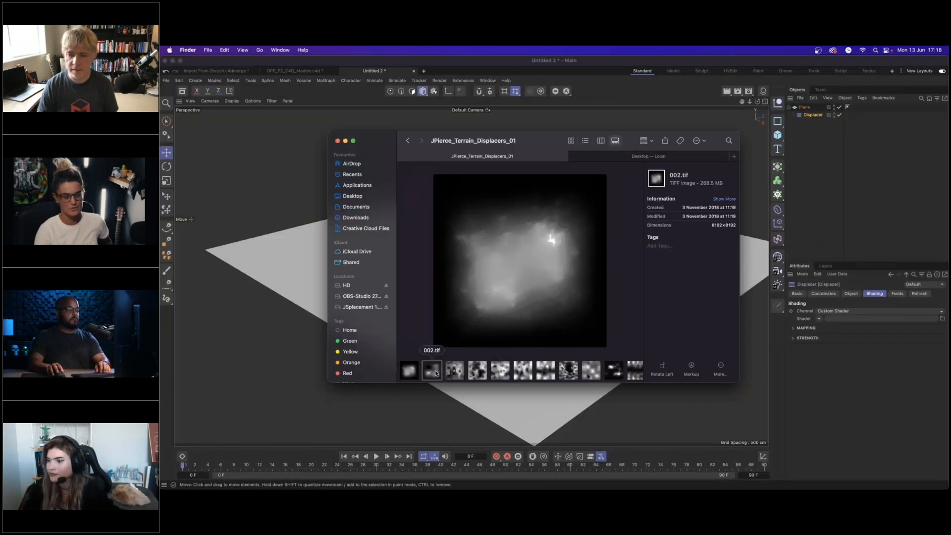
{"action": "key", "text": "Right"}
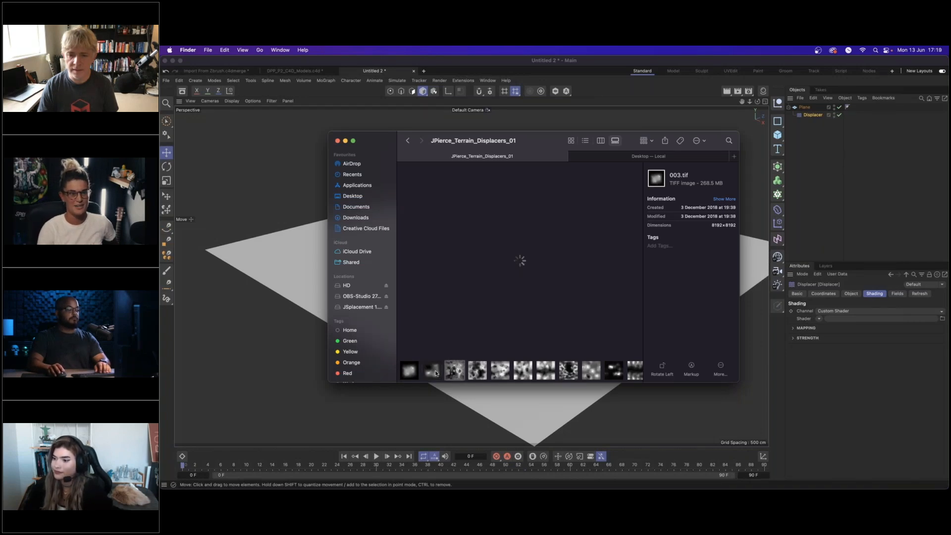
{"action": "key", "text": "Right"}
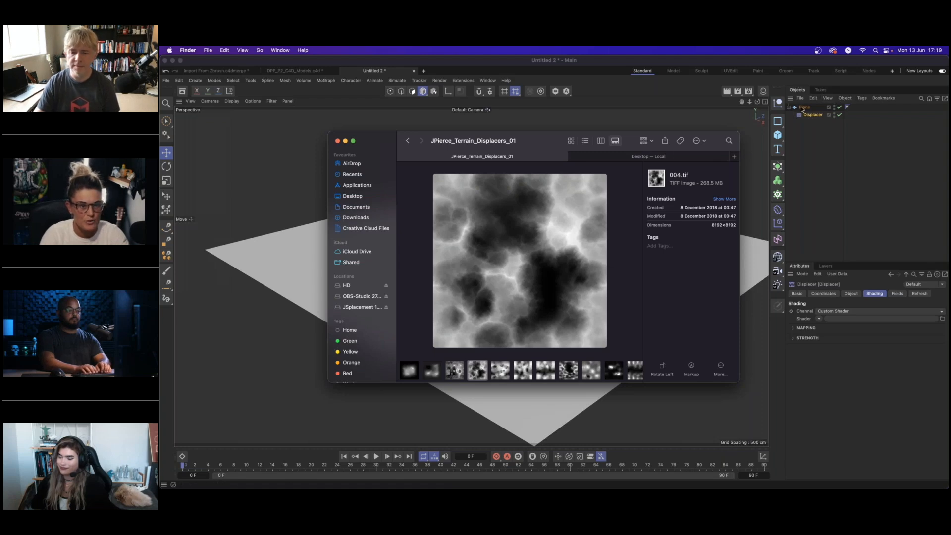
Load 004.tif from the terrain maps folder into the Displacer's shader without copying the image to the project location.
{"action": "left_click", "coordinate": [586, 141]}
{"action": "double_click", "coordinate": [422, 201]}
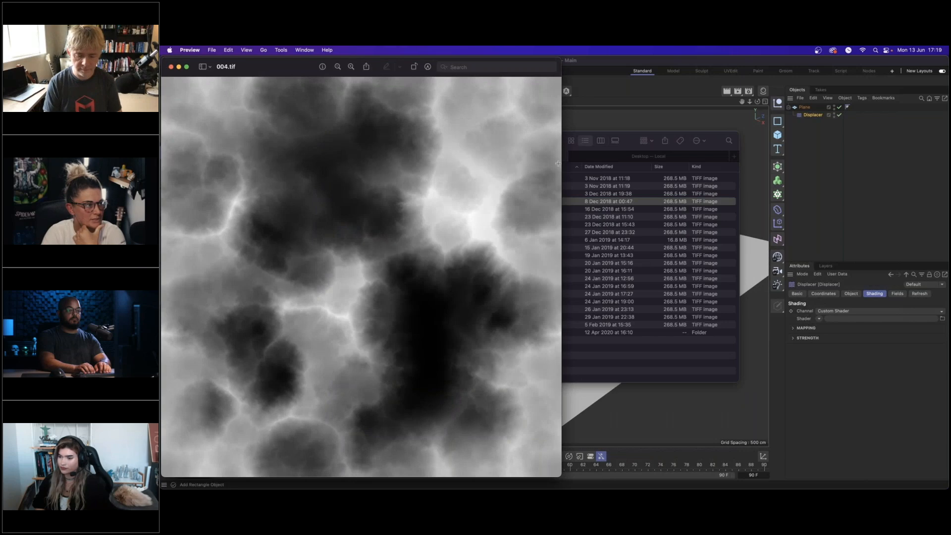
{"action": "key", "text": "super+Tab"}
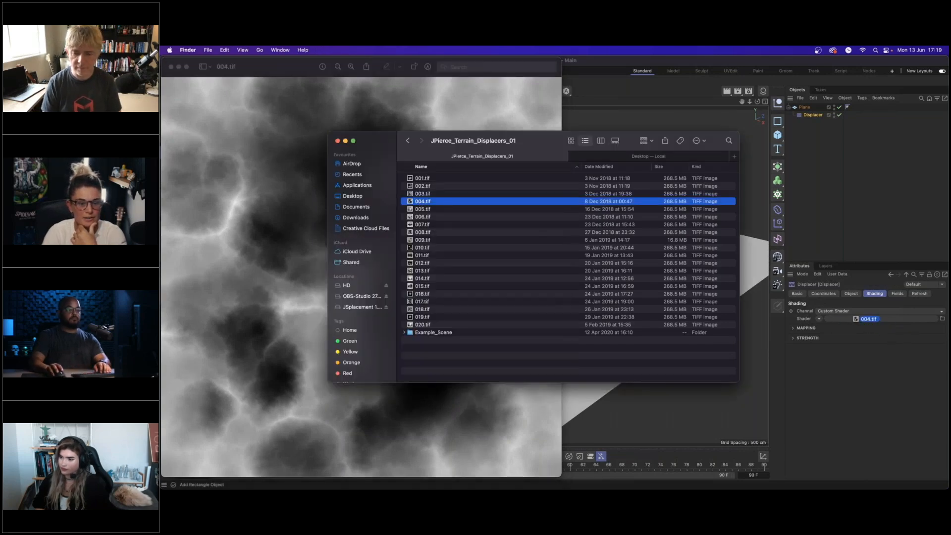
{"action": "key", "text": "super+Tab"}
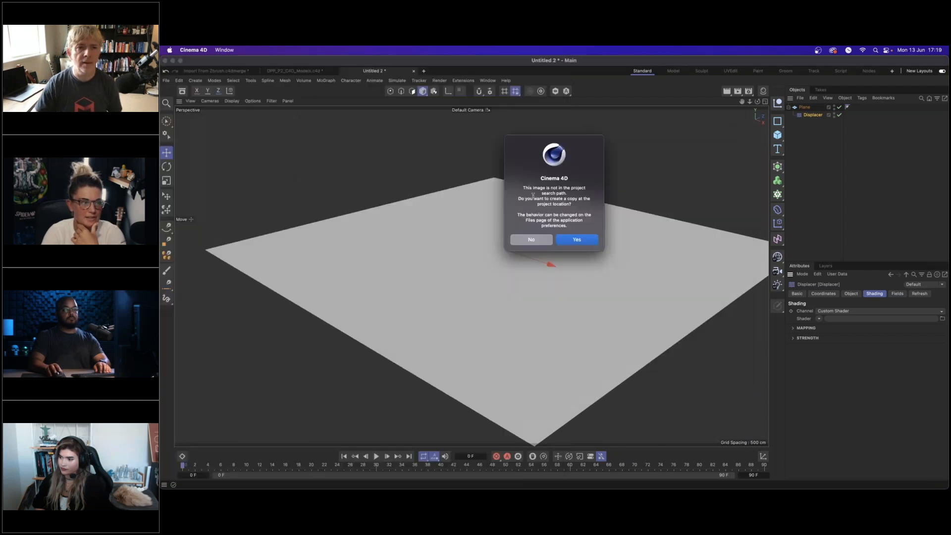
{"action": "left_click", "coordinate": [539, 240]}
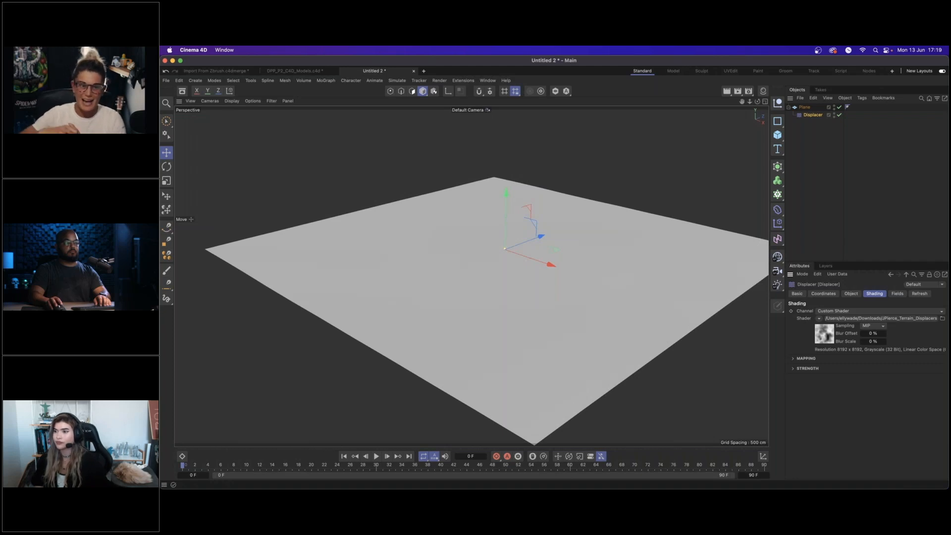
Set the Displacer's type to Intensity and its height to 200 cm, and view the displaced plane from low down.
{"action": "left_click", "coordinate": [851, 293]}
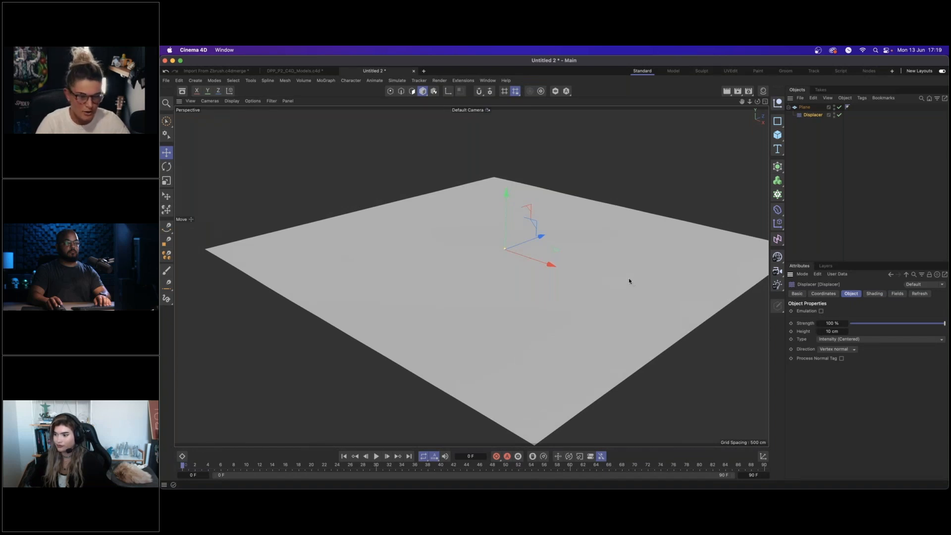
{"action": "left_click", "coordinate": [846, 340]}
{"action": "left_click", "coordinate": [835, 348]}
{"action": "left_click", "coordinate": [837, 331]}
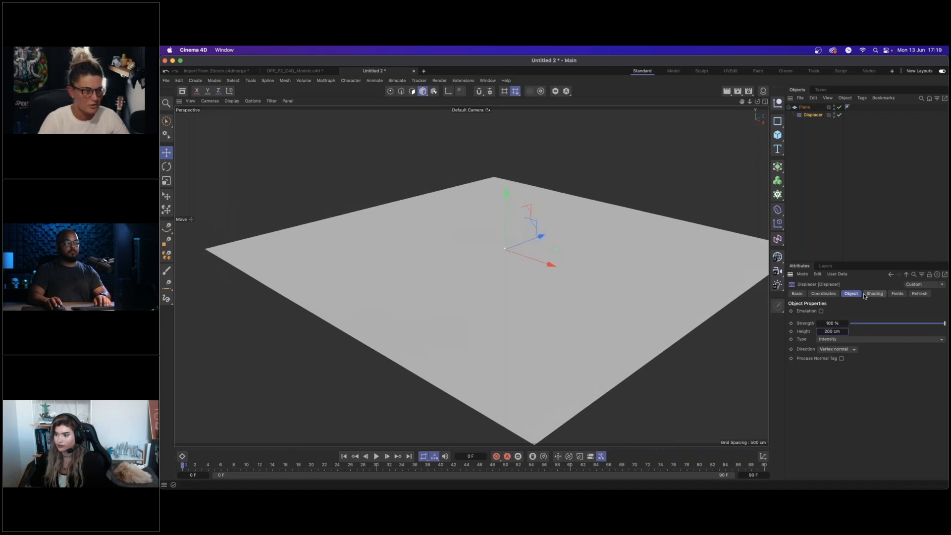
{"action": "key", "text": "Return"}
{"action": "mouse_move", "coordinate": [514, 236]}
{"action": "left_mouse_down", "text": "alt"}
{"action": "mouse_move", "coordinate": [548, 216]}
{"action": "mouse_move", "coordinate": [573, 221]}
{"action": "left_mouse_up", "text": "alt"}
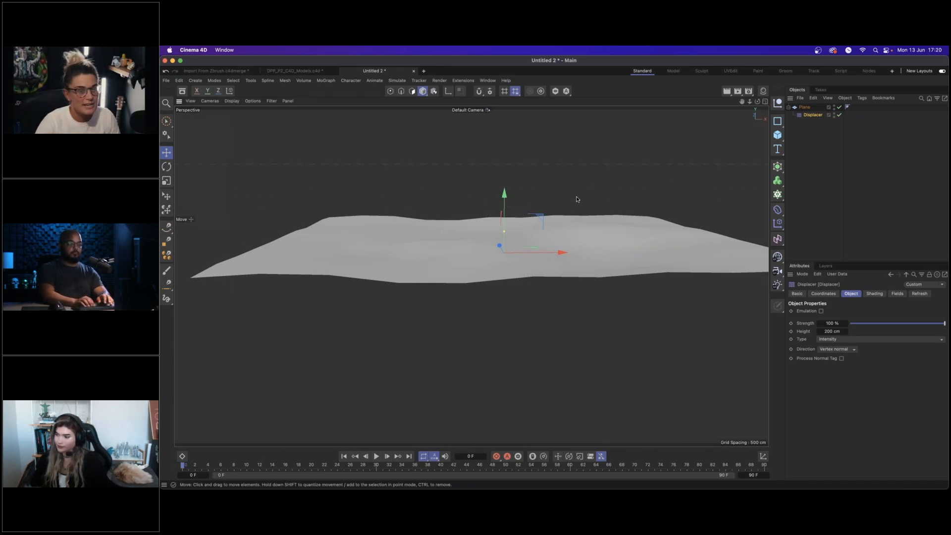
Set the plane's width and height segments to 200 each.
{"action": "left_click", "coordinate": [805, 107]}
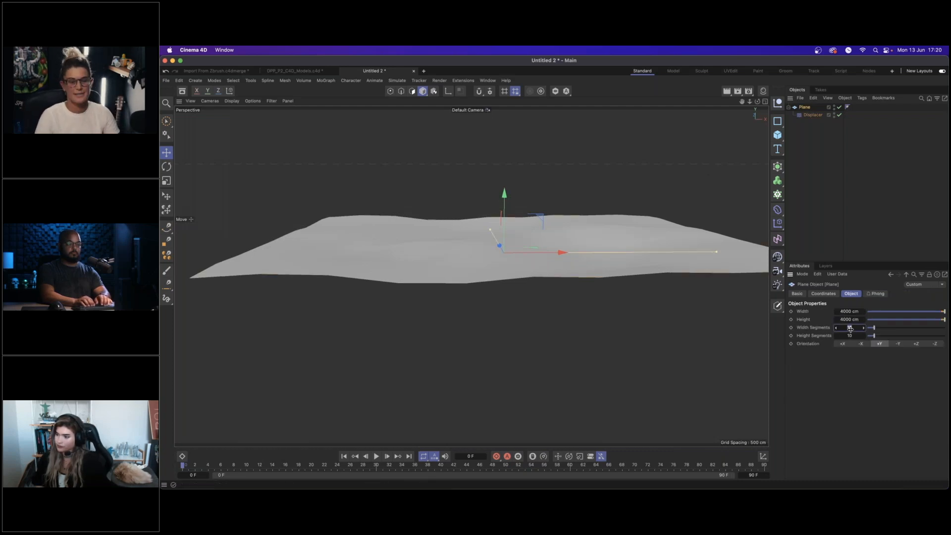
{"action": "type", "text": "200"}
{"action": "key", "text": "Tab"}
{"action": "type", "text": "200"}
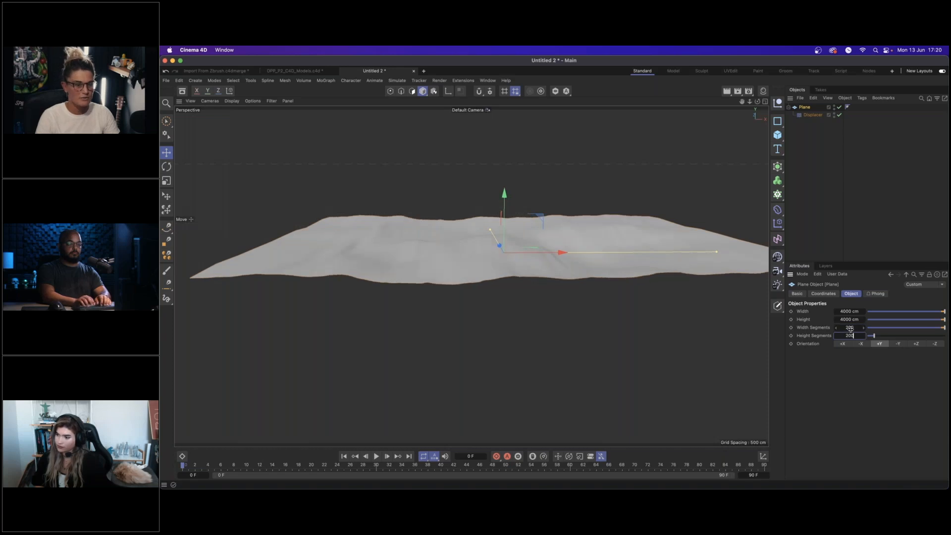
{"action": "key", "text": "Return"}
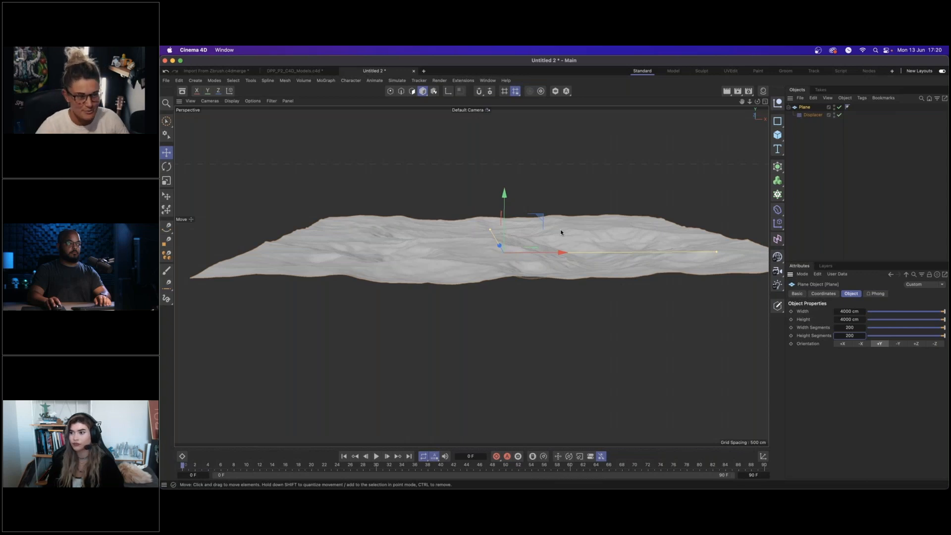
{"action": "left_click_drag", "start_coordinate": [559, 242], "coordinate": [532, 264], "text": "alt"}
{"action": "scroll", "coordinate": [532, 264], "scroll_direction": "up", "scroll_amount": 3}
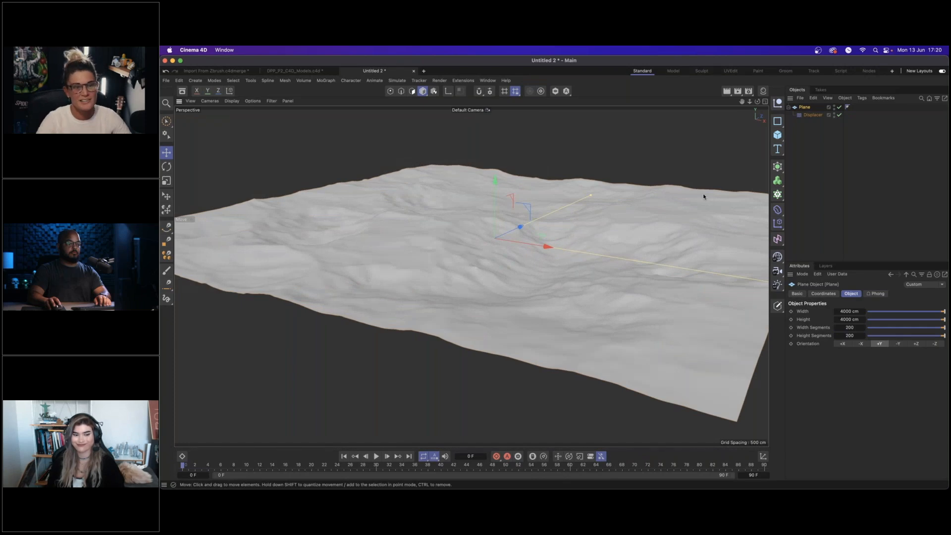
Set the color profile of the Displacer's bitmap shader to sRGB.
{"action": "left_click", "coordinate": [813, 115]}
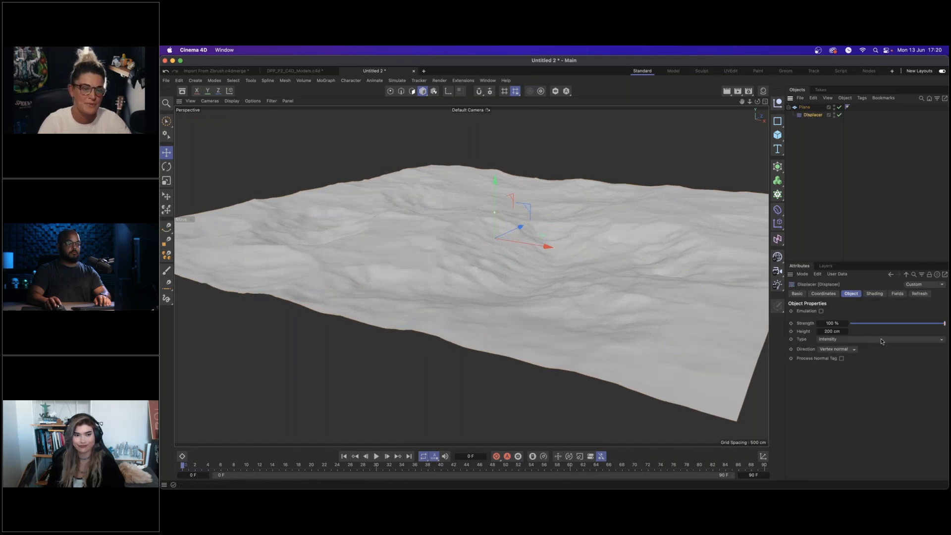
{"action": "left_click", "coordinate": [874, 293]}
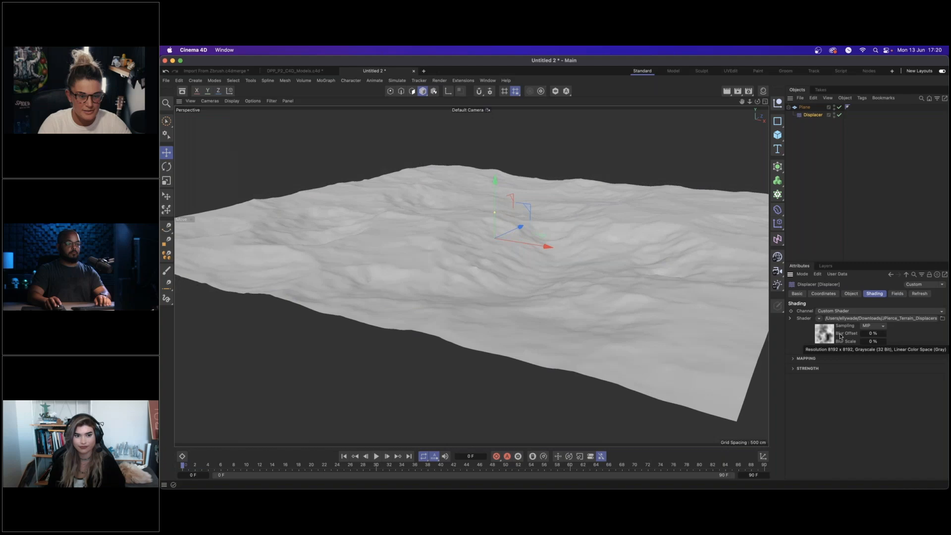
{"action": "left_click", "coordinate": [826, 337]}
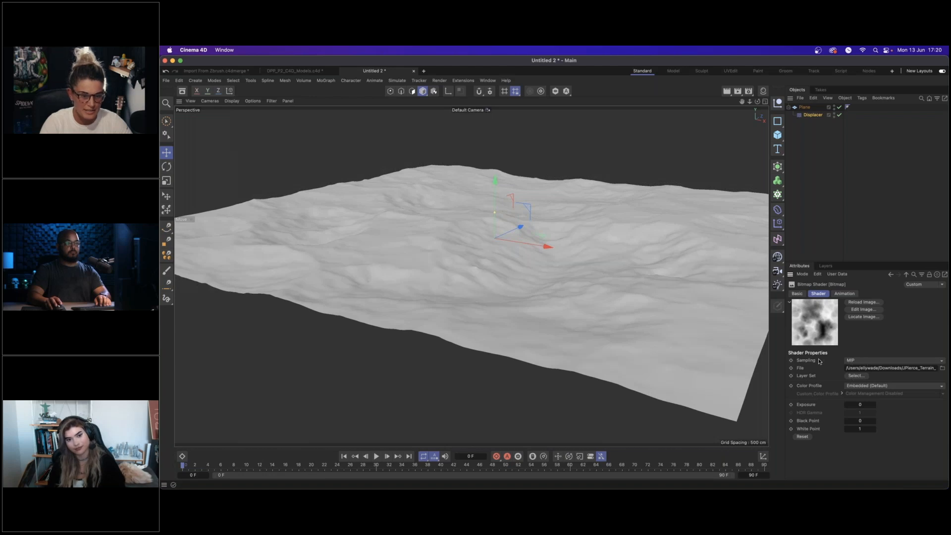
{"action": "left_click", "coordinate": [882, 387]}
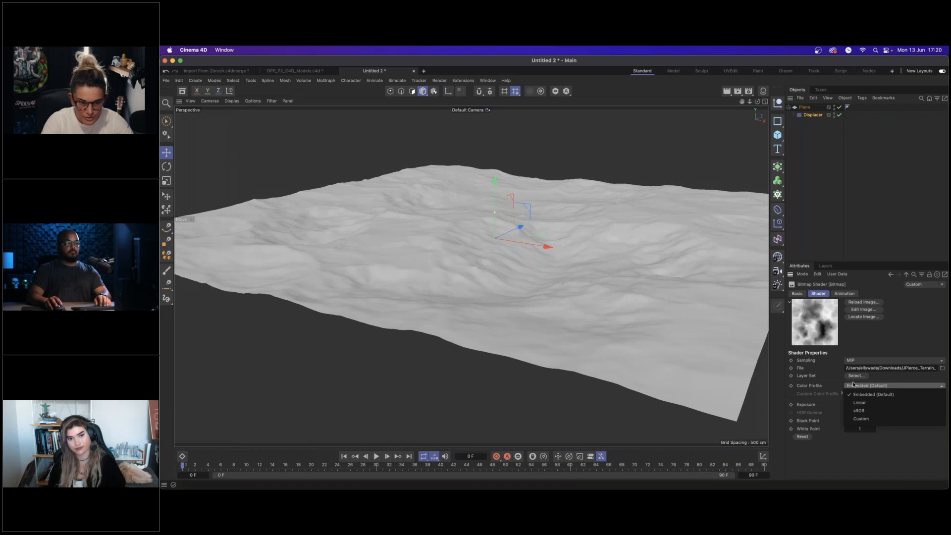
{"action": "left_click", "coordinate": [867, 411]}
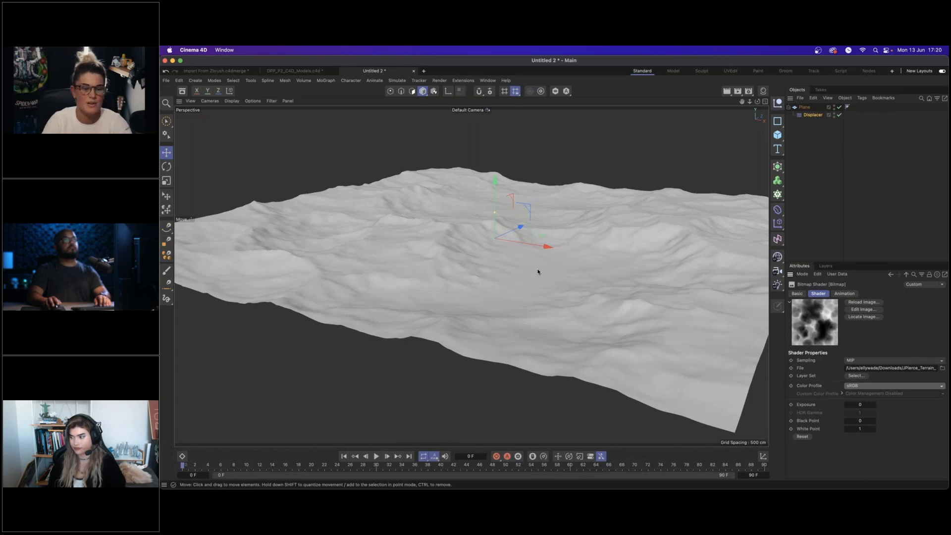
Add a Subdivision Surface and make the plane, with its Displacer, a child of it.
{"action": "left_click", "coordinate": [590, 296]}
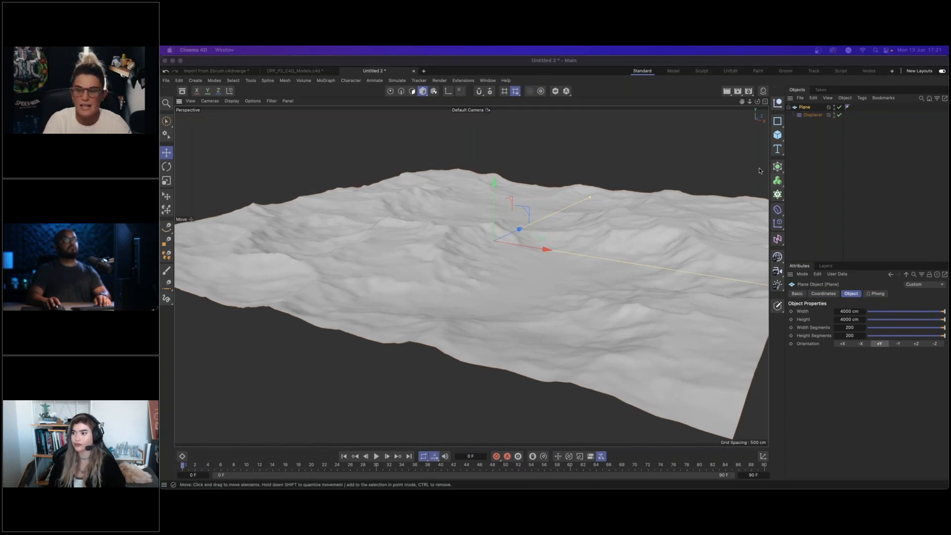
{"action": "left_click", "coordinate": [806, 108]}
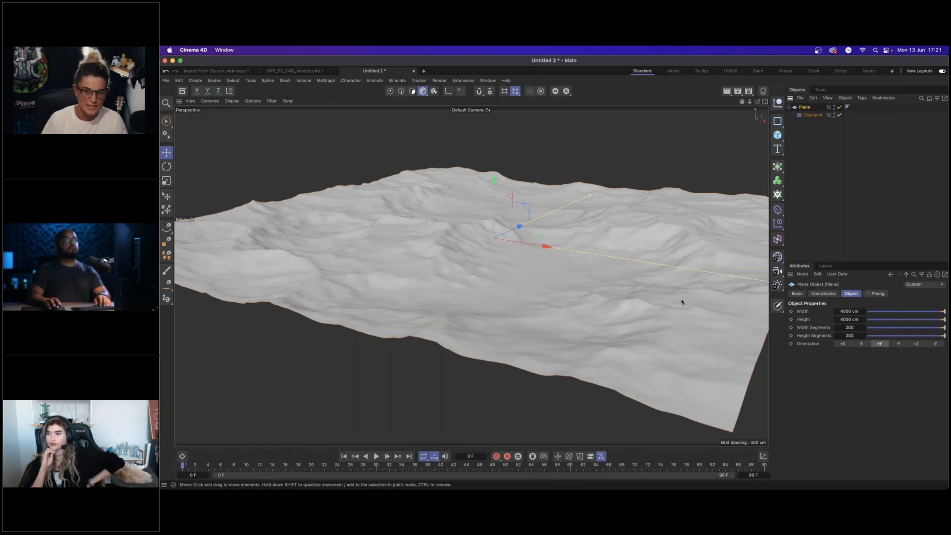
{"action": "left_click", "coordinate": [778, 167]}
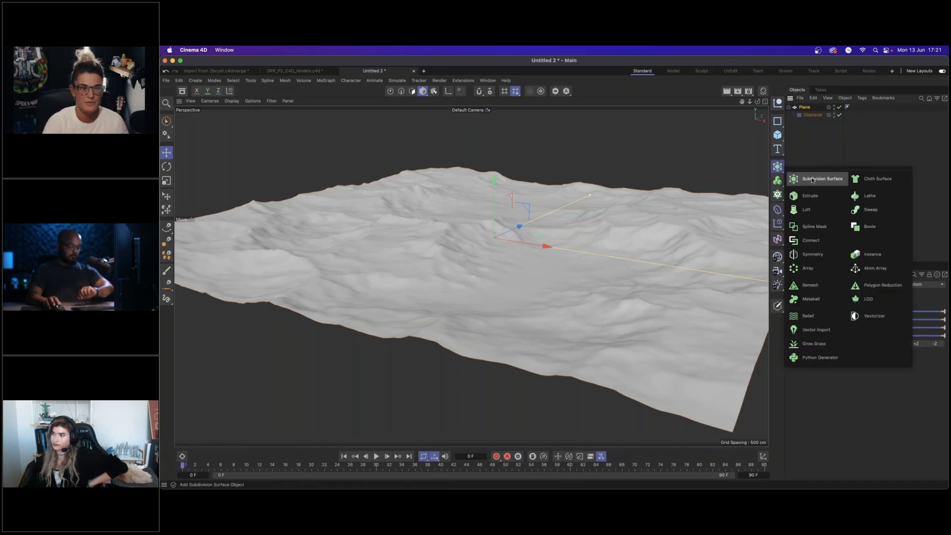
{"action": "left_click", "coordinate": [812, 180]}
{"action": "left_click_drag", "start_coordinate": [805, 115], "coordinate": [807, 109]}
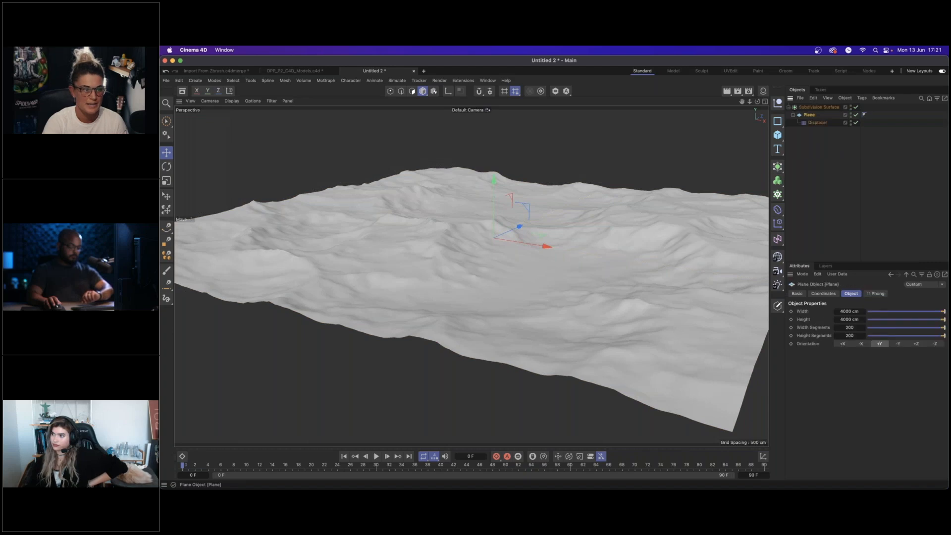
Compare the terrain's mesh density with the Subdivision Surface off and on in Gouraud Shading (Lines), and return to plain Gouraud Shading.
{"action": "left_click", "coordinate": [855, 108]}
{"action": "left_click", "coordinate": [232, 100]}
{"action": "left_click", "coordinate": [253, 130]}
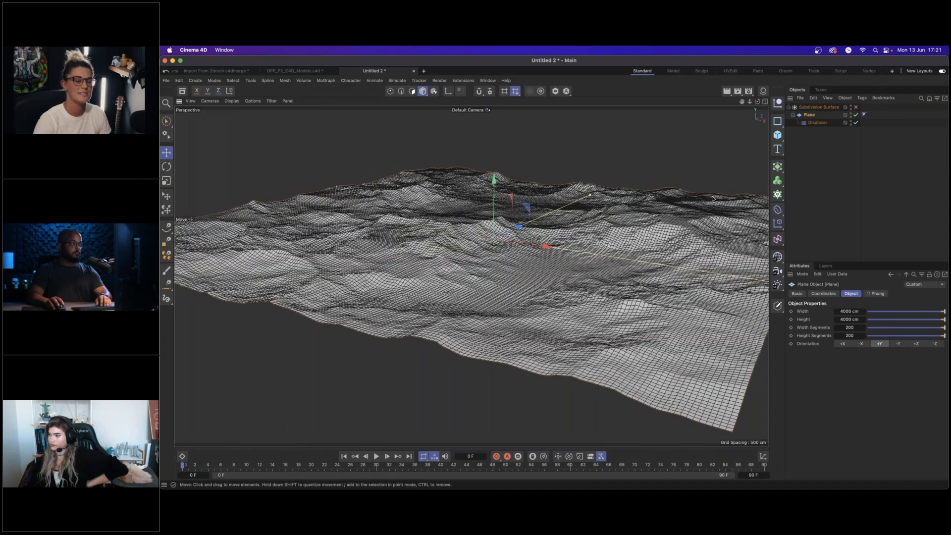
{"action": "left_click", "coordinate": [231, 101]}
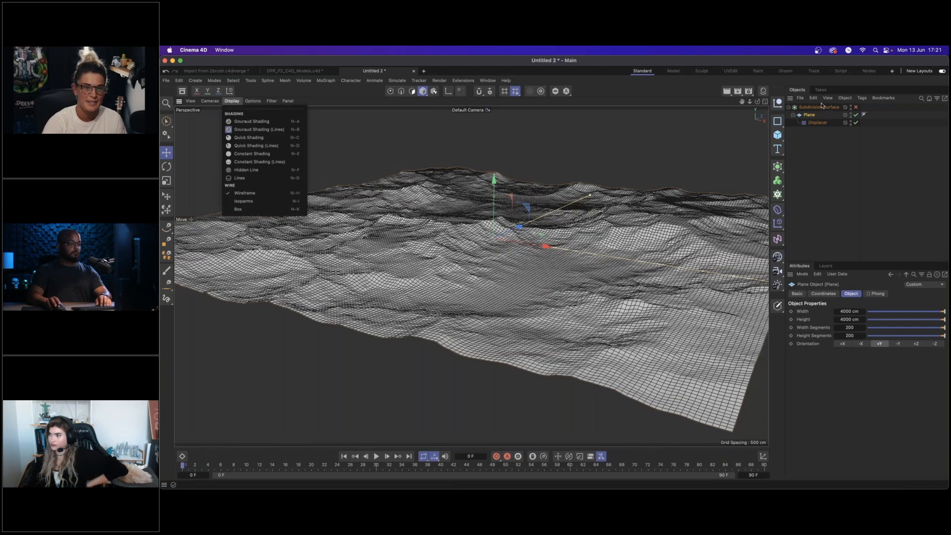
{"action": "left_click", "coordinate": [855, 107]}
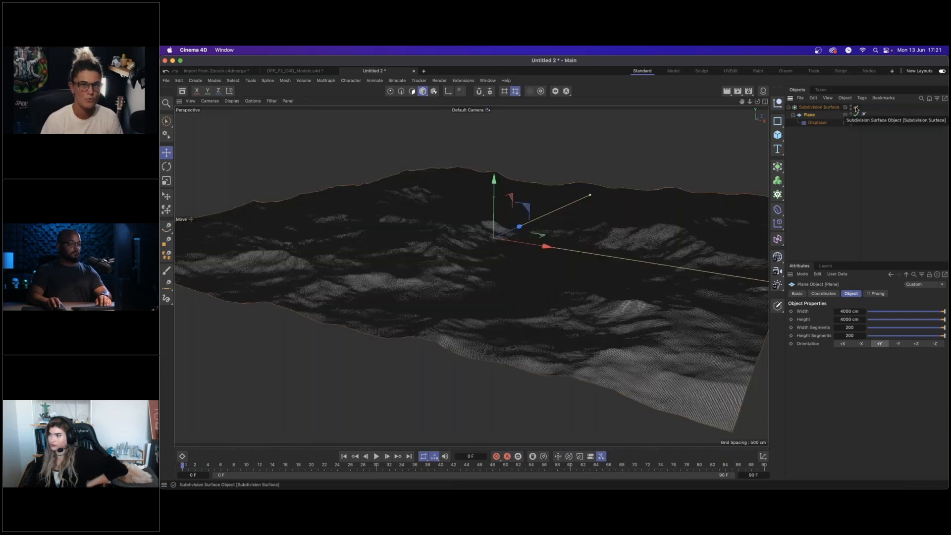
{"action": "left_click", "coordinate": [232, 100]}
{"action": "left_click", "coordinate": [245, 117]}
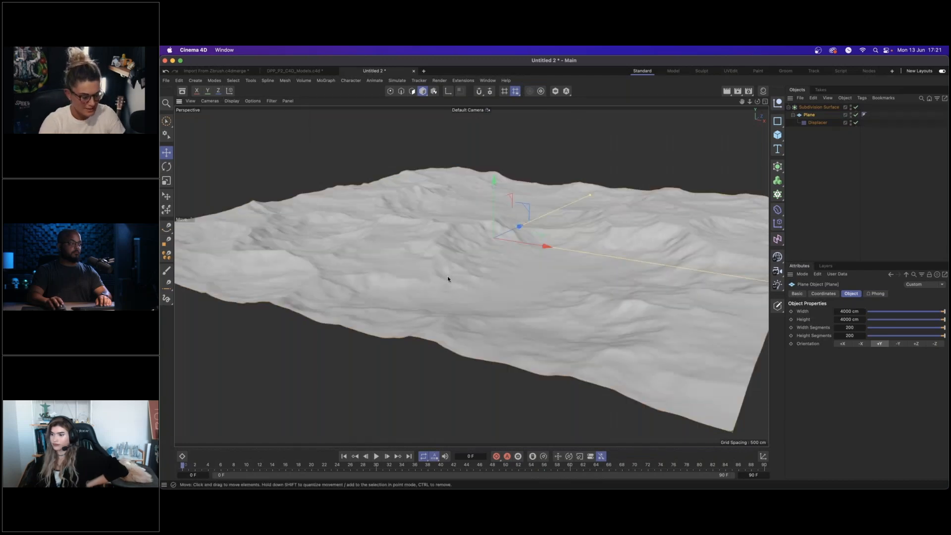
Move the Displacer out of the plane to sit below it as a direct child of the Subdivision Surface.
{"action": "right_click_drag", "start_coordinate": [447, 274], "coordinate": [618, 253], "text": "alt"}
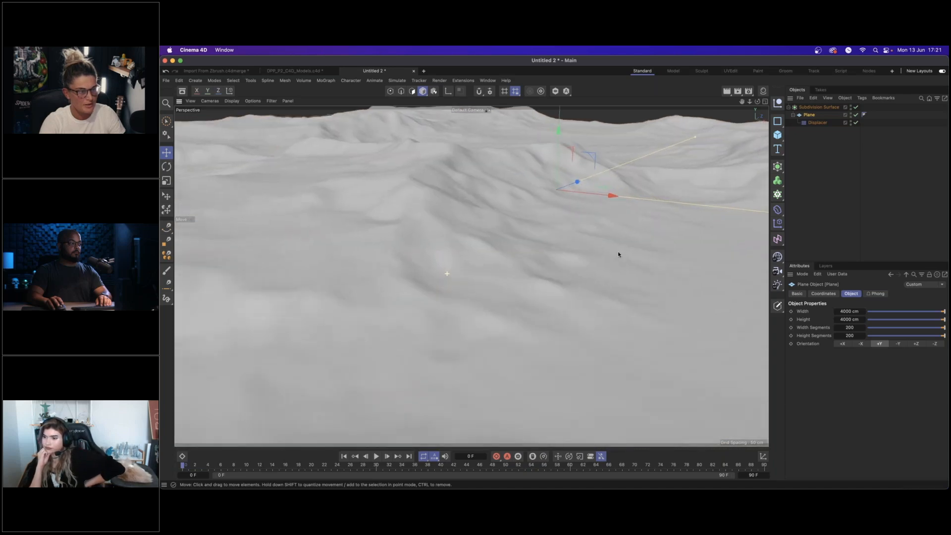
{"action": "middle_click_drag", "start_coordinate": [618, 253], "coordinate": [528, 259], "text": "alt"}
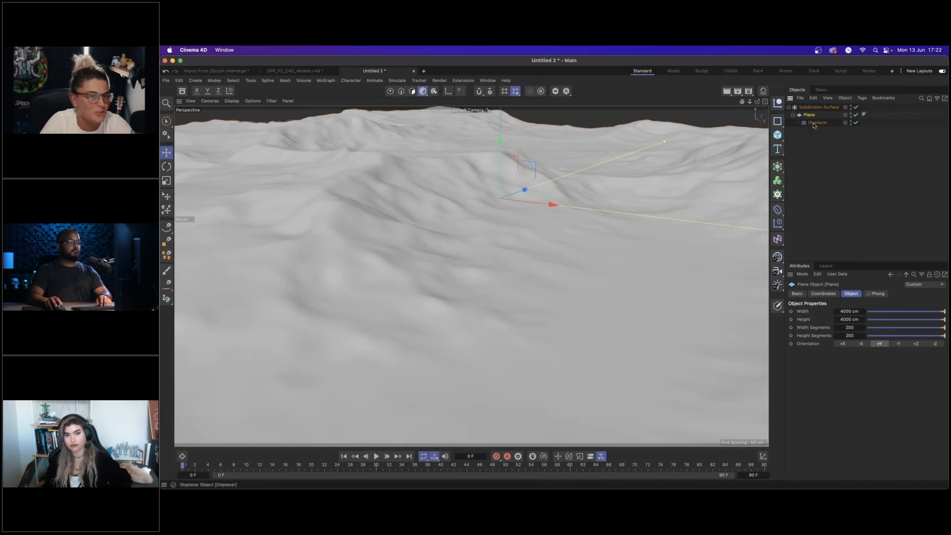
{"action": "left_click_drag", "start_coordinate": [814, 125], "coordinate": [811, 111]}
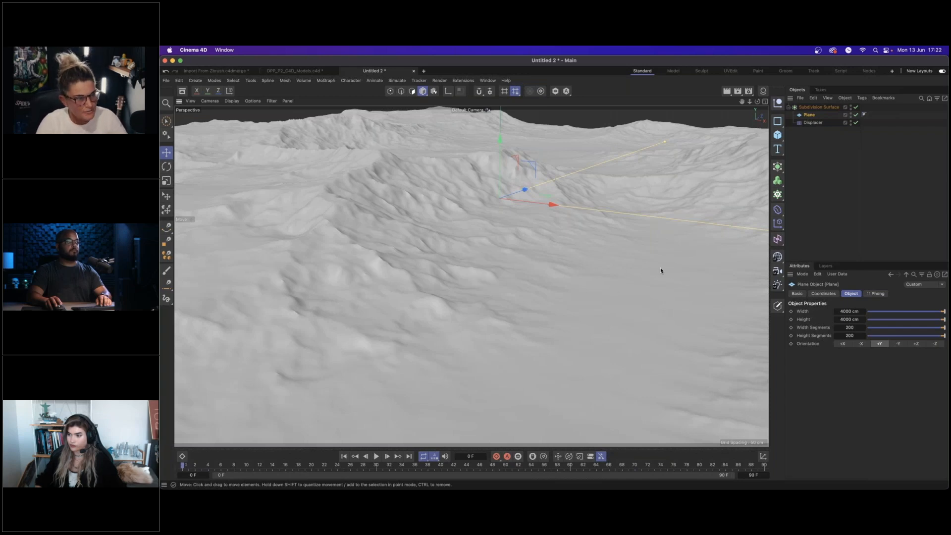
{"action": "scroll", "coordinate": [670, 270], "scroll_direction": "down", "scroll_amount": 10}
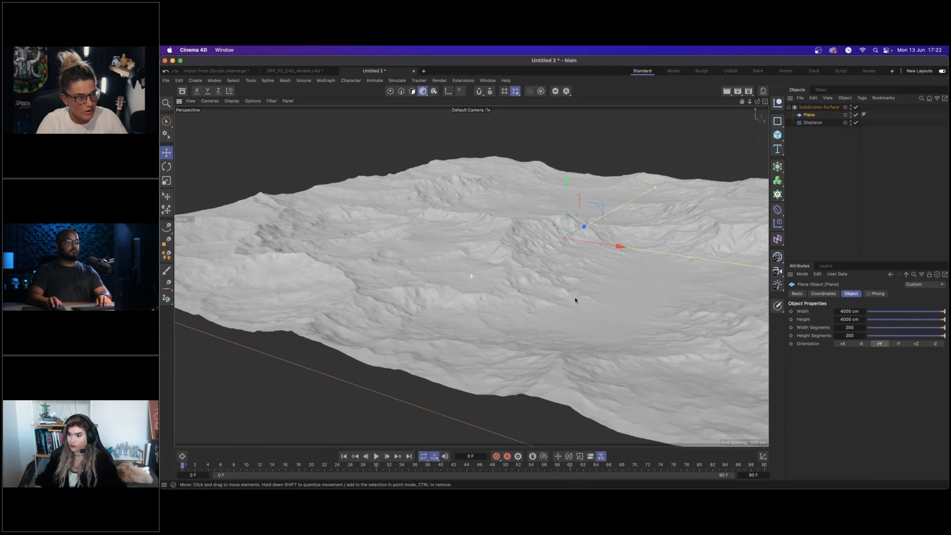
{"action": "scroll", "coordinate": [574, 298], "scroll_direction": "down", "scroll_amount": 6}
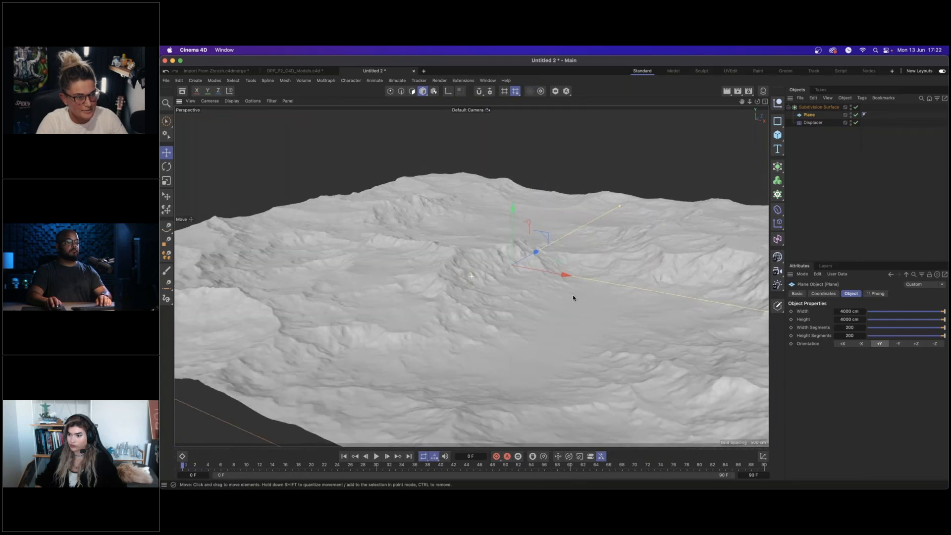
{"action": "scroll", "coordinate": [597, 280], "scroll_direction": "up", "scroll_amount": 3}
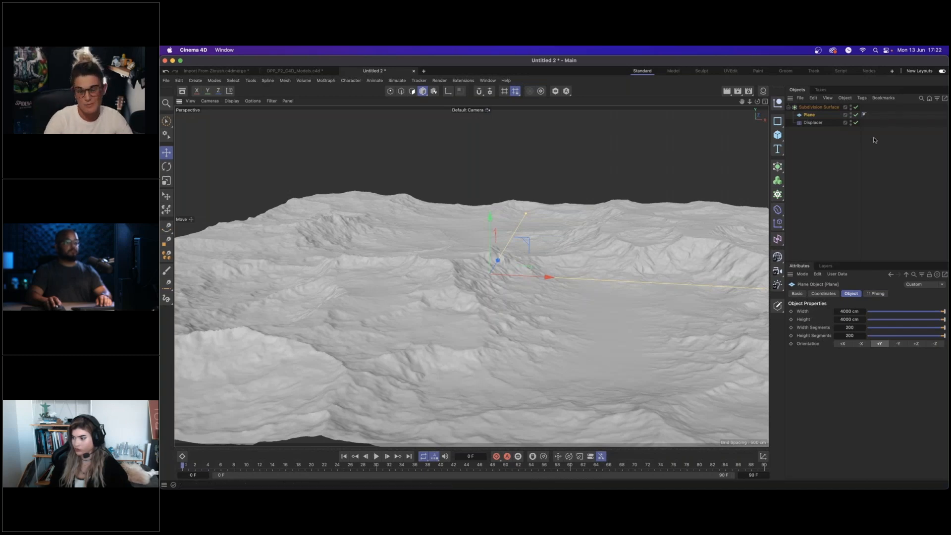
Switch the Subdivision Surface off and back on to compare the terrain detail.
{"action": "left_click", "coordinate": [856, 107]}
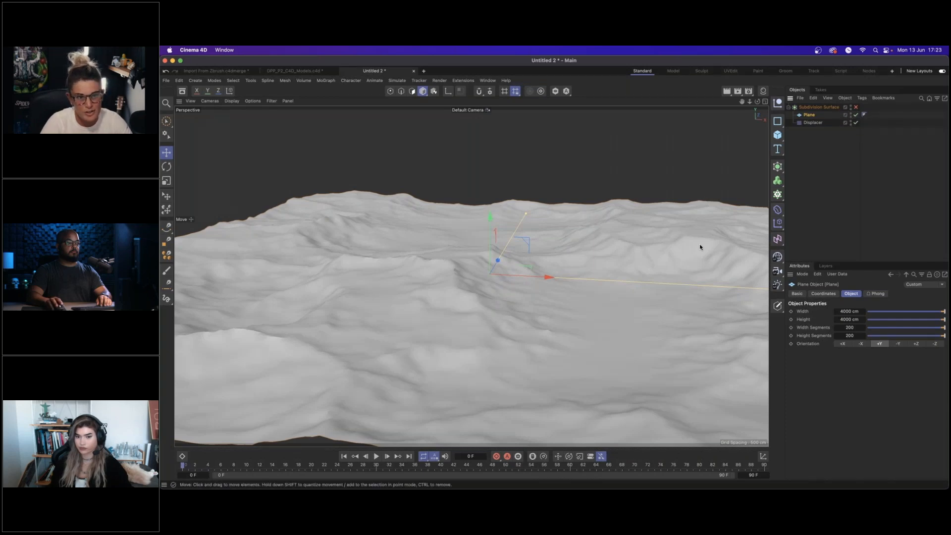
{"action": "left_click", "coordinate": [819, 107]}
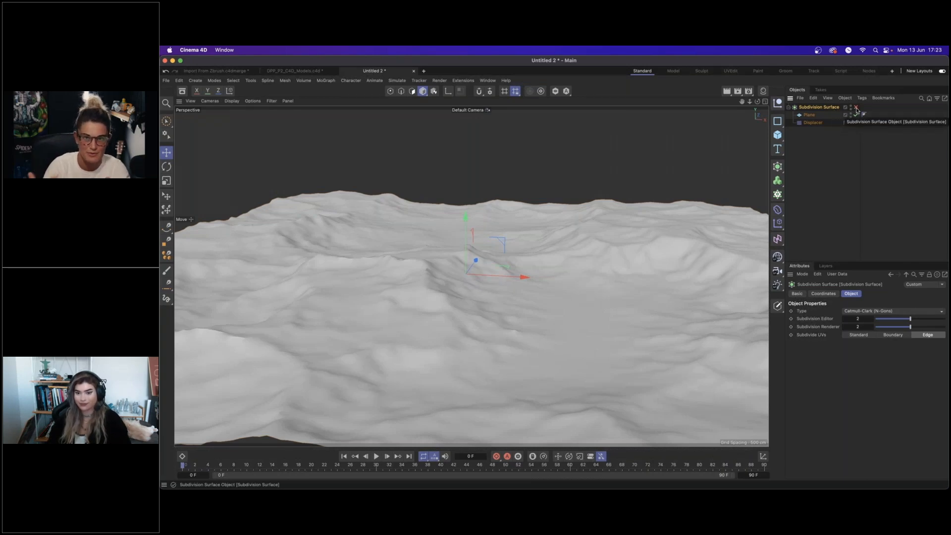
{"action": "left_click", "coordinate": [811, 115]}
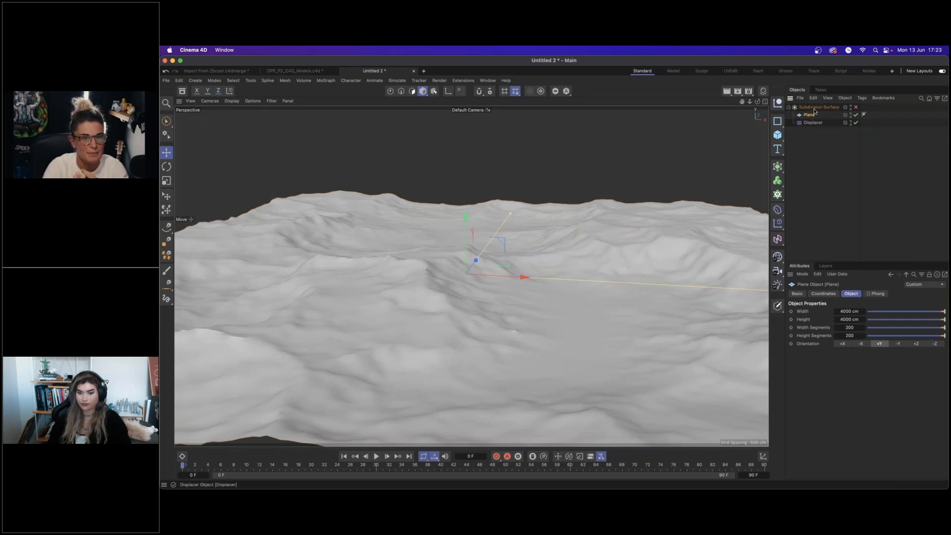
{"action": "left_click", "coordinate": [856, 107]}
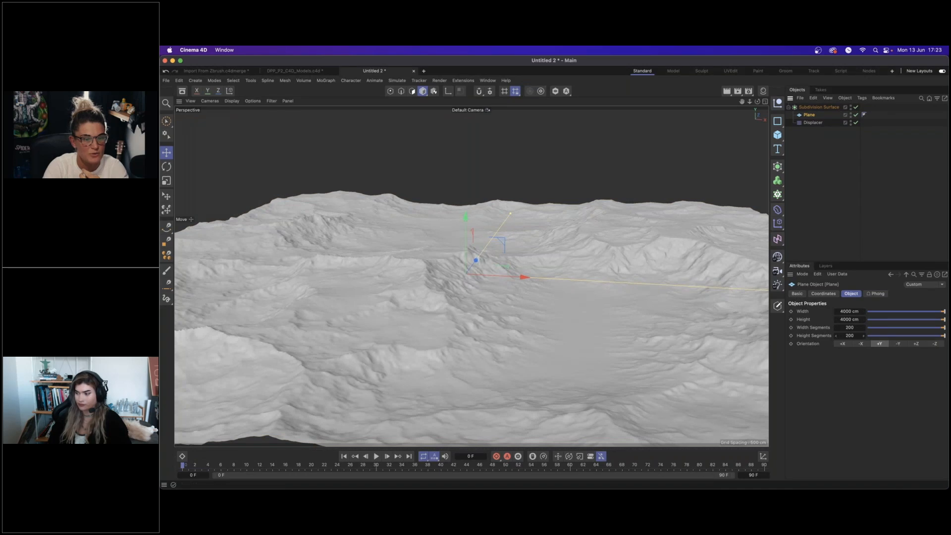
Try the plane with 300 width segments and 300 height segments to see the terrain detail.
{"action": "left_click", "coordinate": [850, 327]}
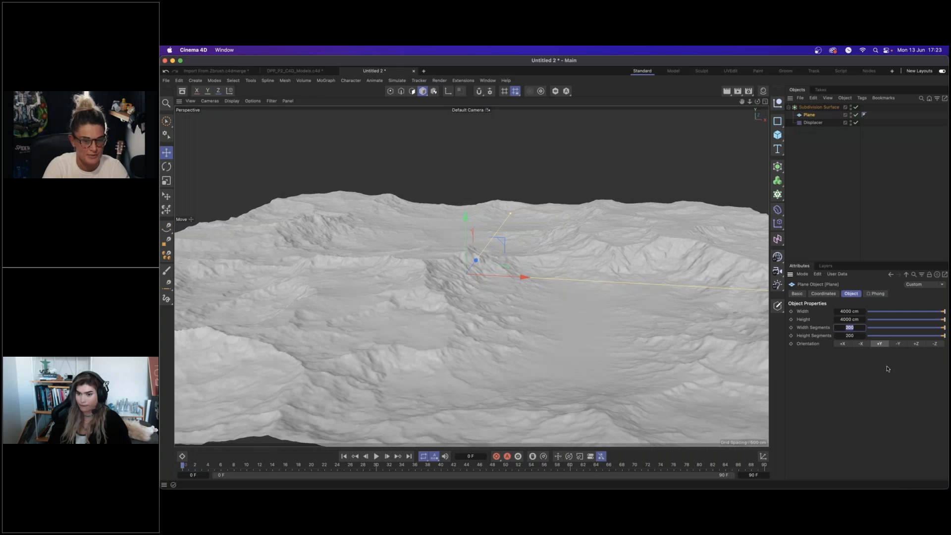
{"action": "type", "text": "100"}
{"action": "key", "text": "Tab"}
{"action": "type", "text": "300"}
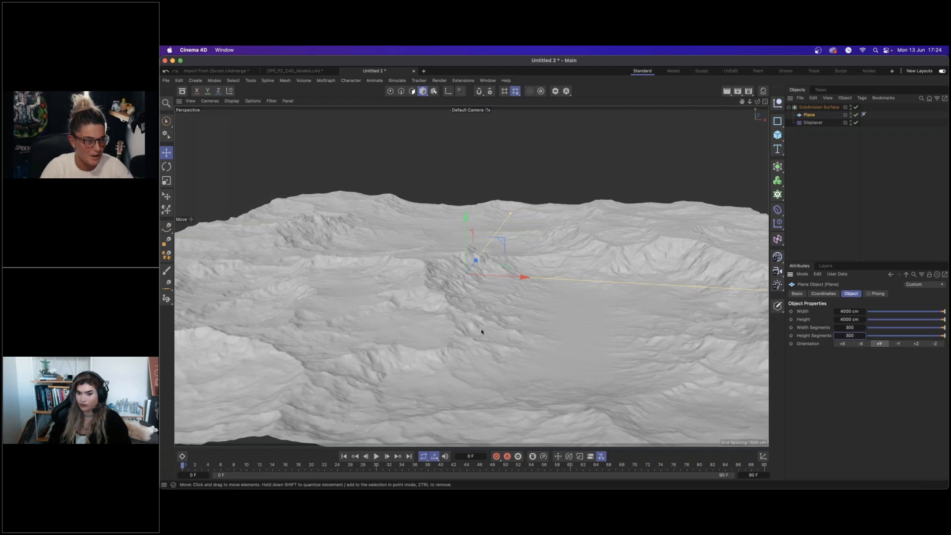
{"action": "right_click_drag", "start_coordinate": [476, 322], "coordinate": [555, 324], "text": "alt"}
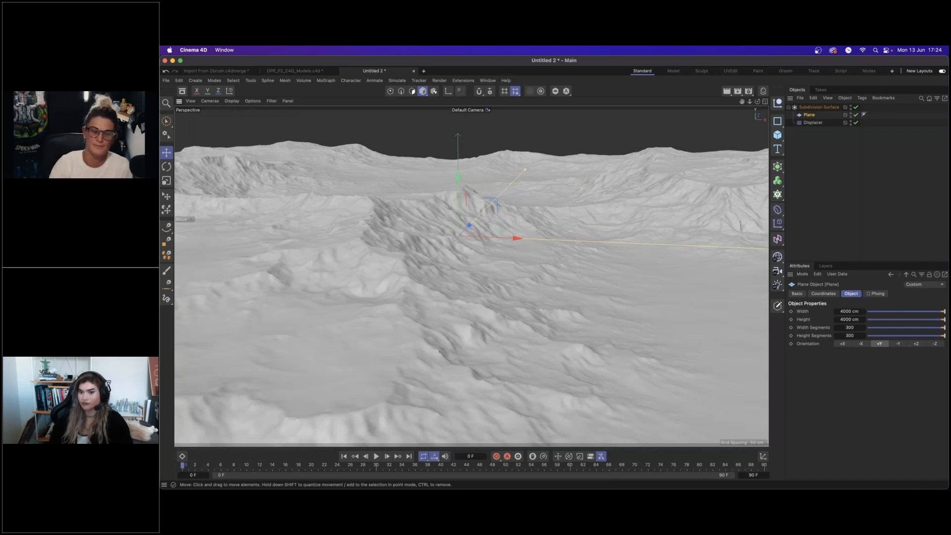
Set the plane's width and height segments to 200 and switch off the Subdivision Surface.
{"action": "left_click", "coordinate": [851, 327]}
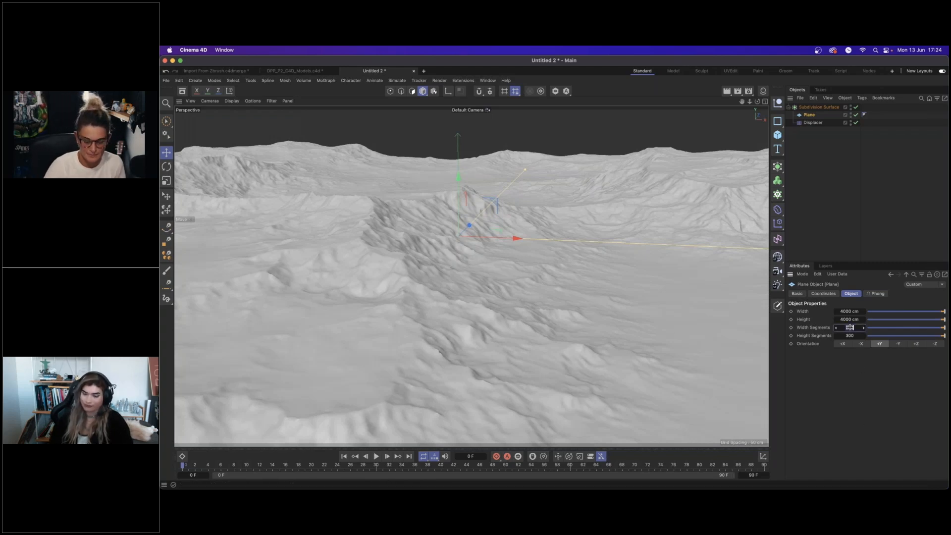
{"action": "key", "text": "Tab"}
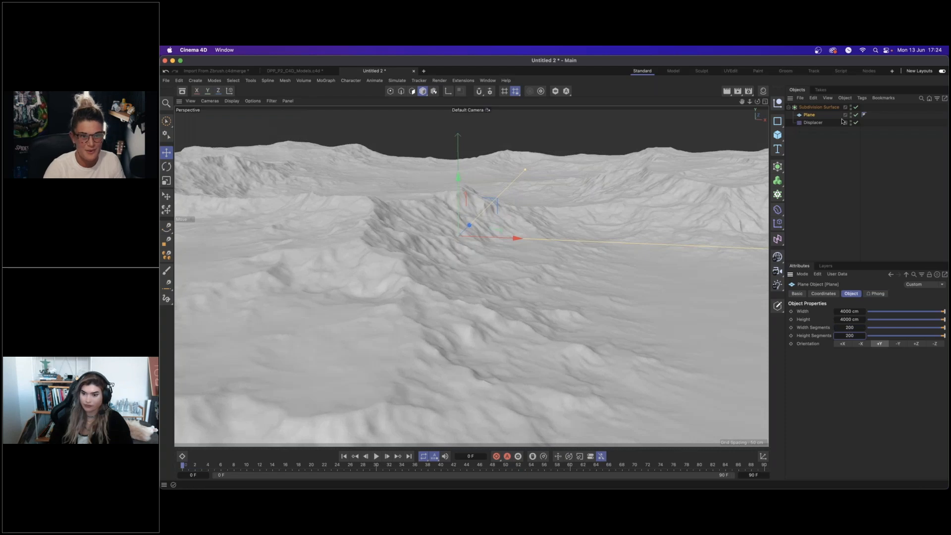
{"action": "left_click", "coordinate": [856, 107]}
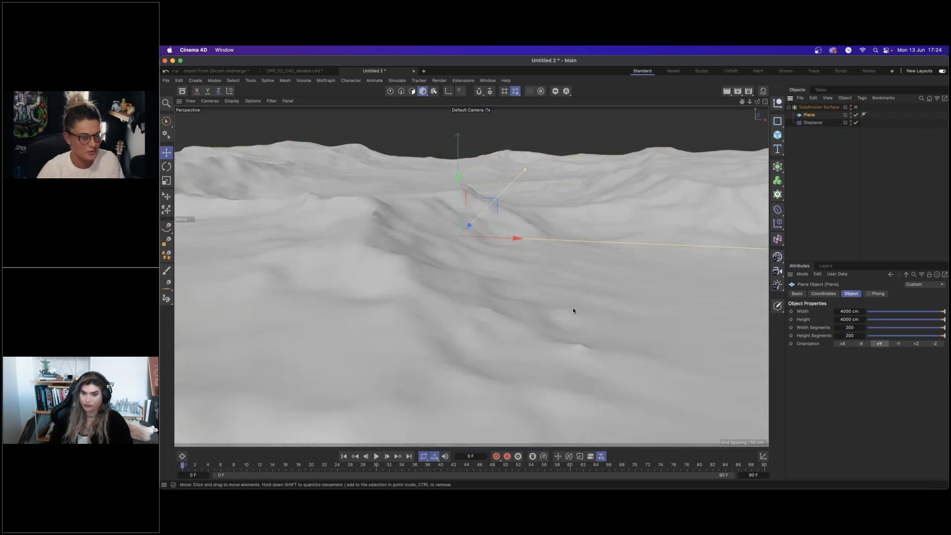
{"action": "scroll", "coordinate": [526, 309], "scroll_direction": "down", "scroll_amount": 3}
{"action": "left_click_drag", "start_coordinate": [526, 307], "coordinate": [543, 294], "text": "alt"}
{"action": "scroll", "coordinate": [543, 295], "scroll_direction": "down", "scroll_amount": 2}
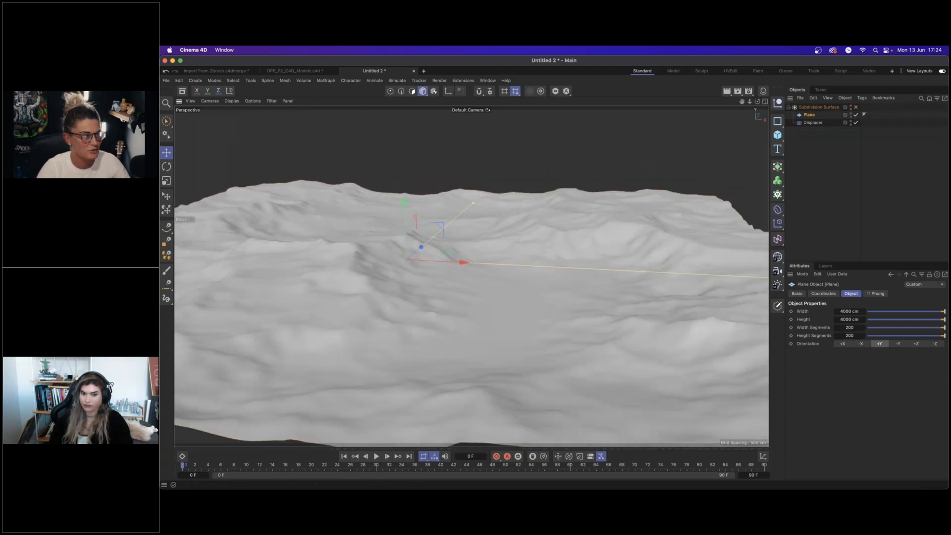
Copy the RomanTempleofEvora model from the DPP_P2_C4D_Models scene and paste it into the Untitled 2 terrain scene.
{"action": "left_click", "coordinate": [292, 71]}
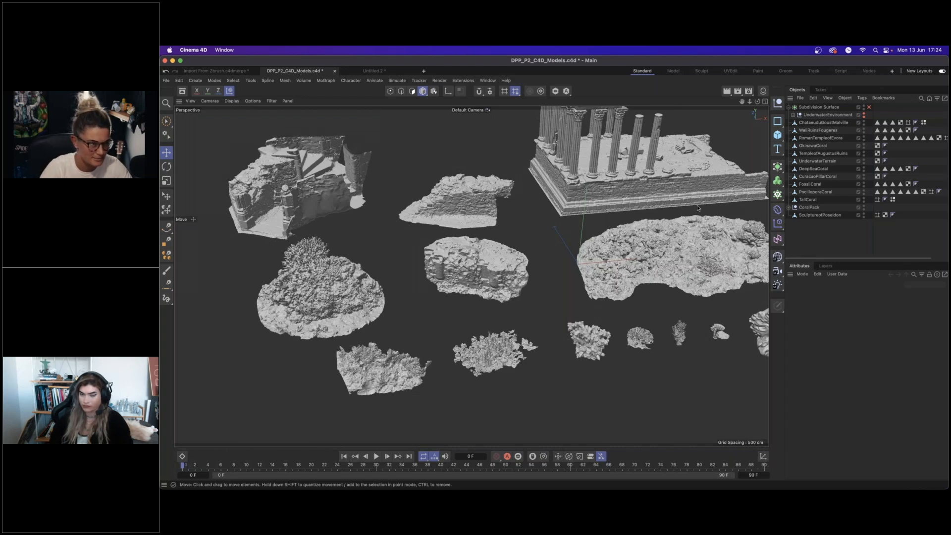
{"action": "middle_click_drag", "start_coordinate": [626, 222], "coordinate": [578, 273], "text": "alt"}
{"action": "left_click", "coordinate": [547, 202]}
{"action": "left_click_drag", "start_coordinate": [622, 198], "coordinate": [639, 210], "text": "alt"}
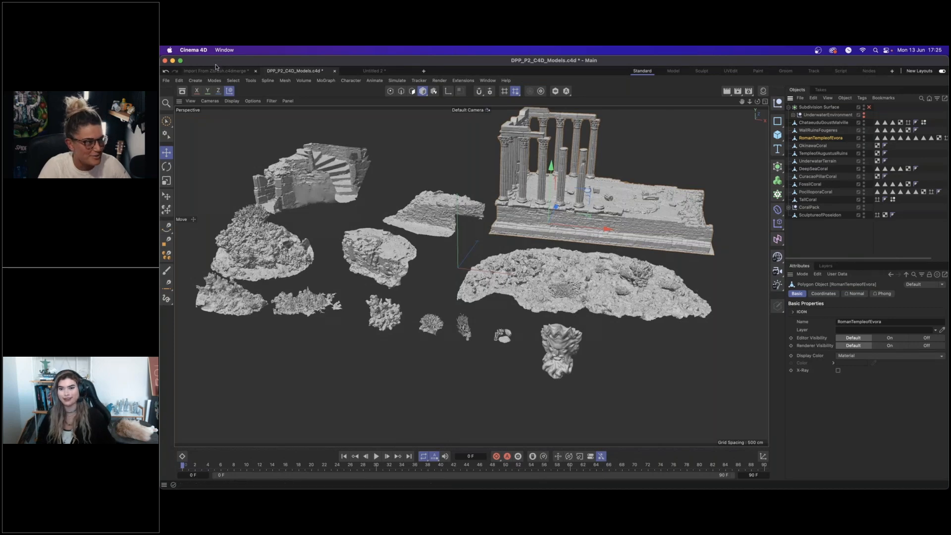
{"action": "left_click", "coordinate": [382, 72]}
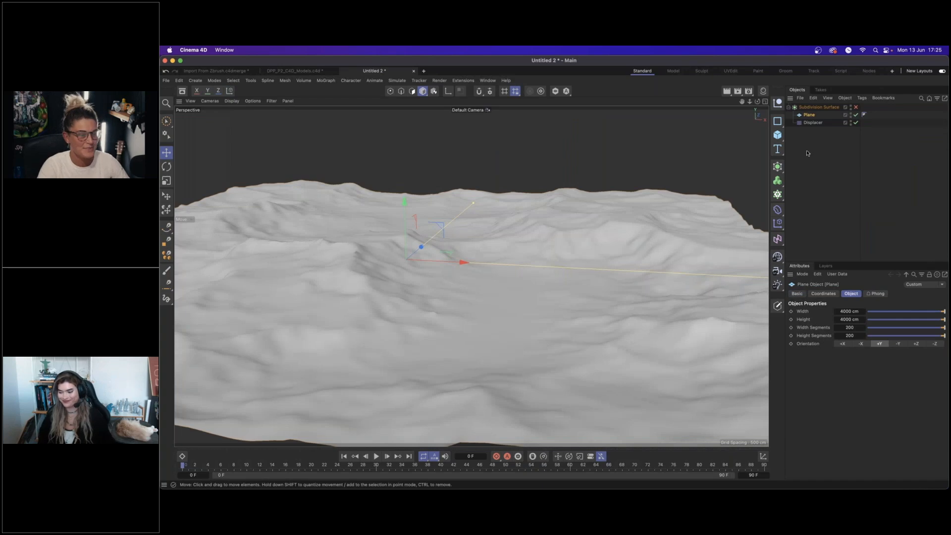
{"action": "key", "text": "super+v"}
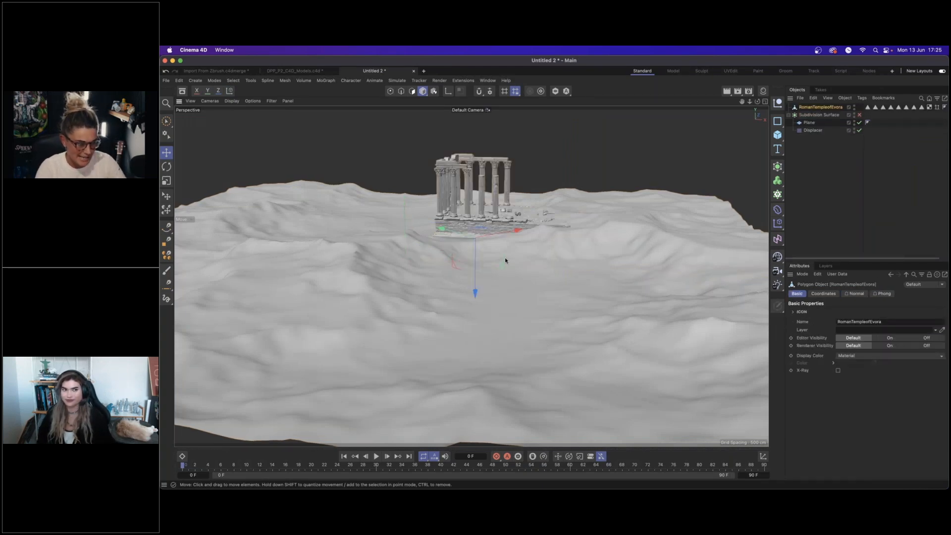
Move the temple toward the front of the terrain and rotate it roughly a quarter turn in the top view.
{"action": "left_click_drag", "start_coordinate": [489, 248], "coordinate": [512, 306], "text": "alt"}
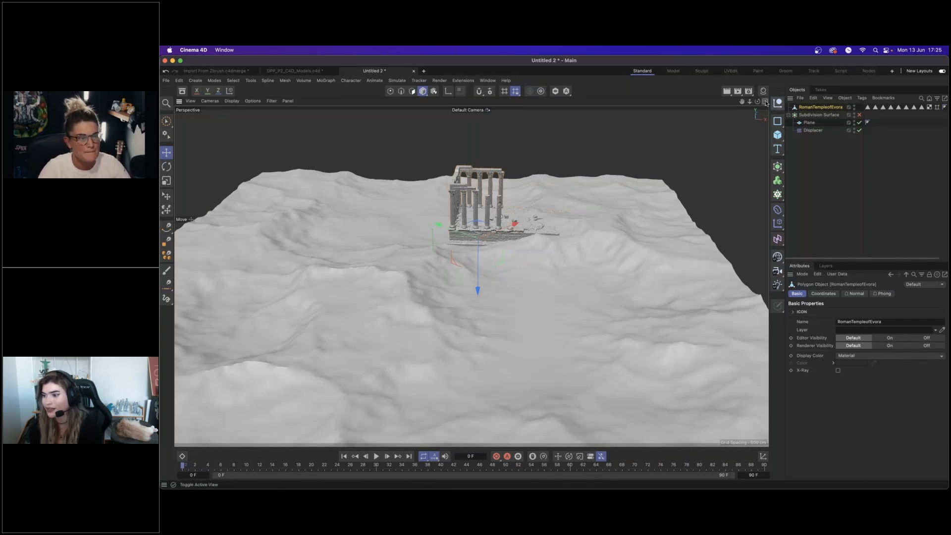
{"action": "middle_click", "coordinate": [717, 184]}
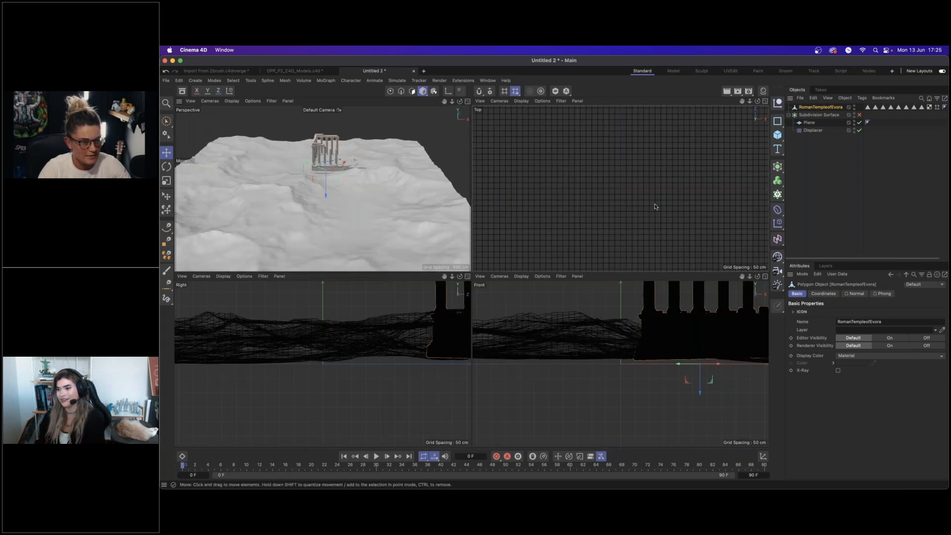
{"action": "scroll", "coordinate": [644, 206], "scroll_direction": "down", "scroll_amount": 5}
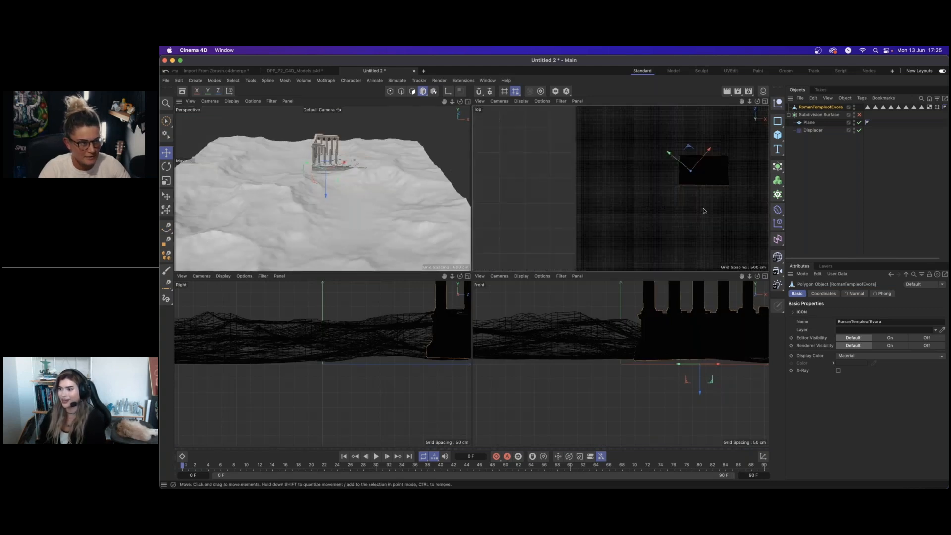
{"action": "left_click_drag", "start_coordinate": [702, 197], "coordinate": [700, 200]}
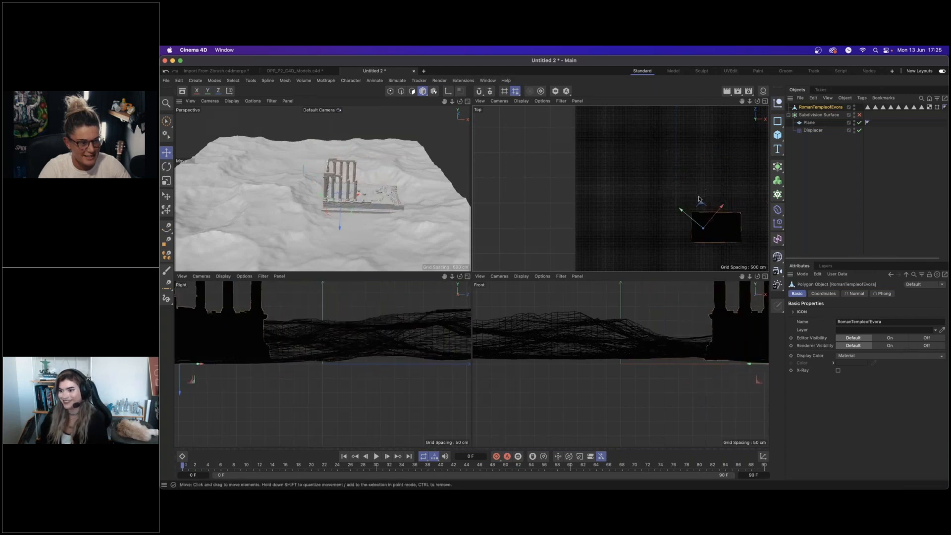
{"action": "key", "text": "r"}
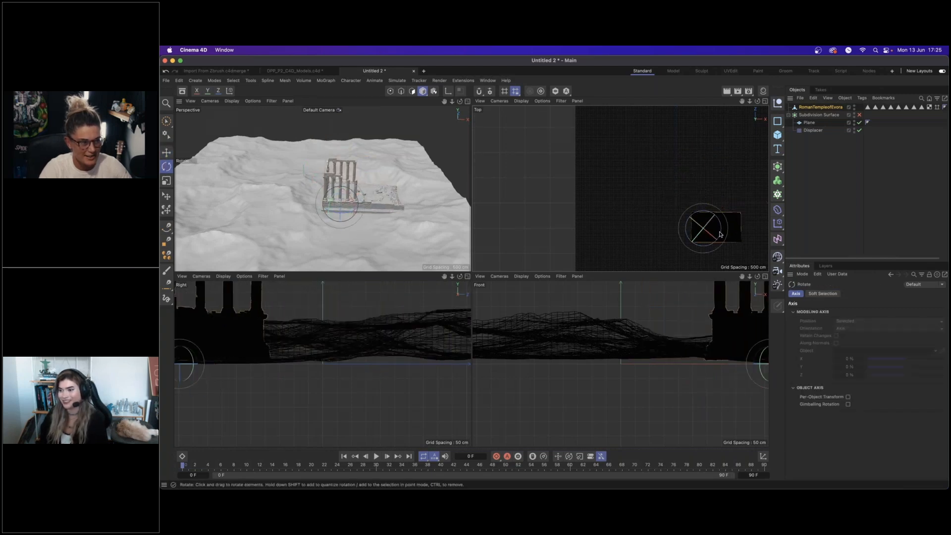
{"action": "left_click_drag", "start_coordinate": [721, 235], "coordinate": [712, 203]}
Switch the Move tool to world axes and shift the temple along X and about 315 cm forward along Z.
{"action": "key", "text": "e"}
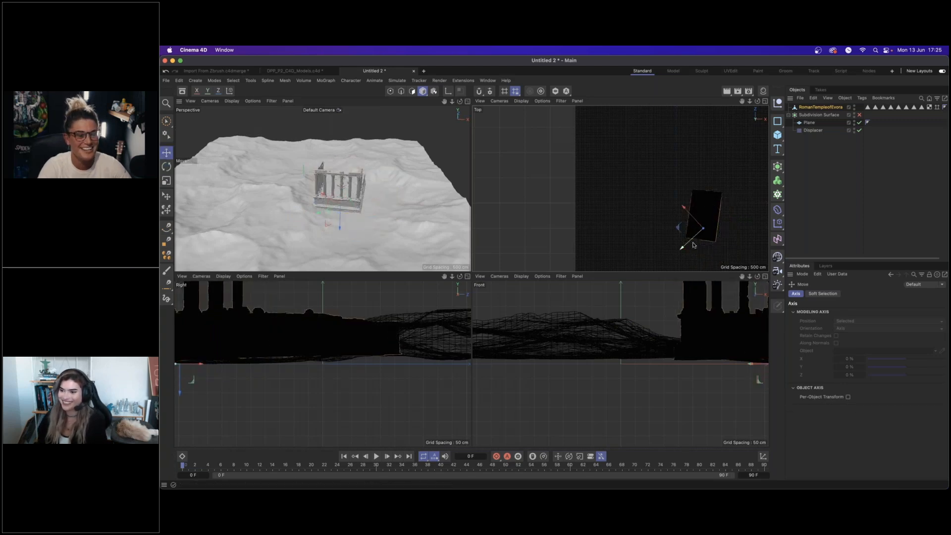
{"action": "left_click", "coordinate": [229, 90]}
{"action": "left_click_drag", "start_coordinate": [364, 209], "coordinate": [387, 209]}
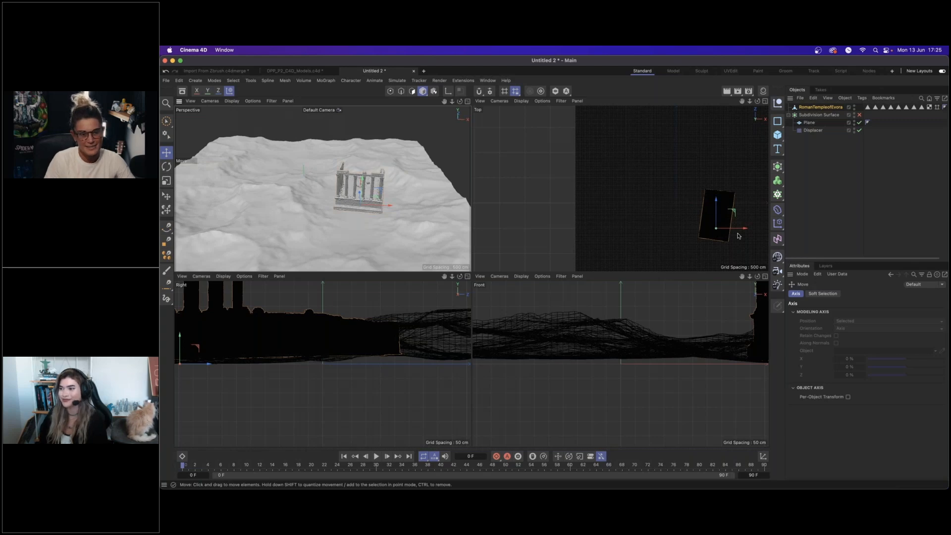
{"action": "middle_click_drag", "start_coordinate": [693, 214], "coordinate": [666, 201], "text": "alt"}
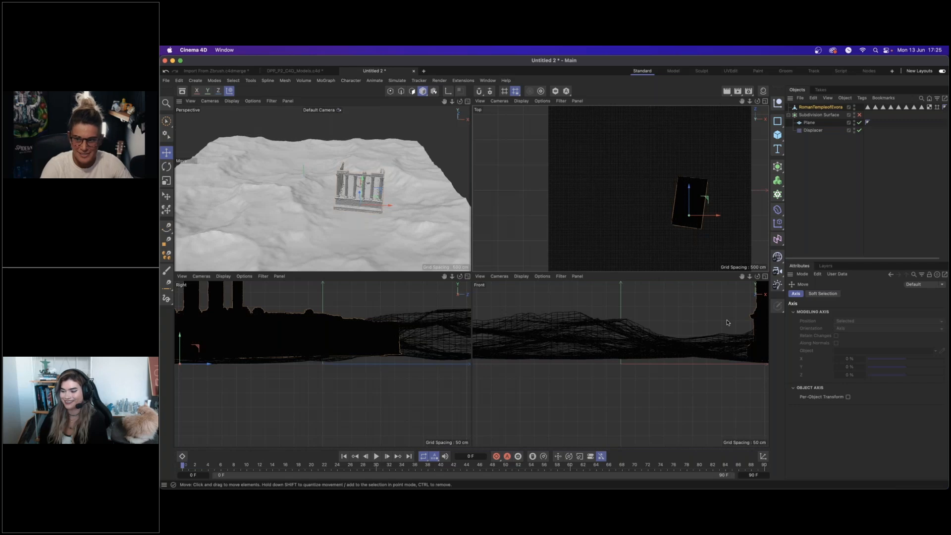
{"action": "left_click_drag", "start_coordinate": [706, 198], "coordinate": [704, 216]}
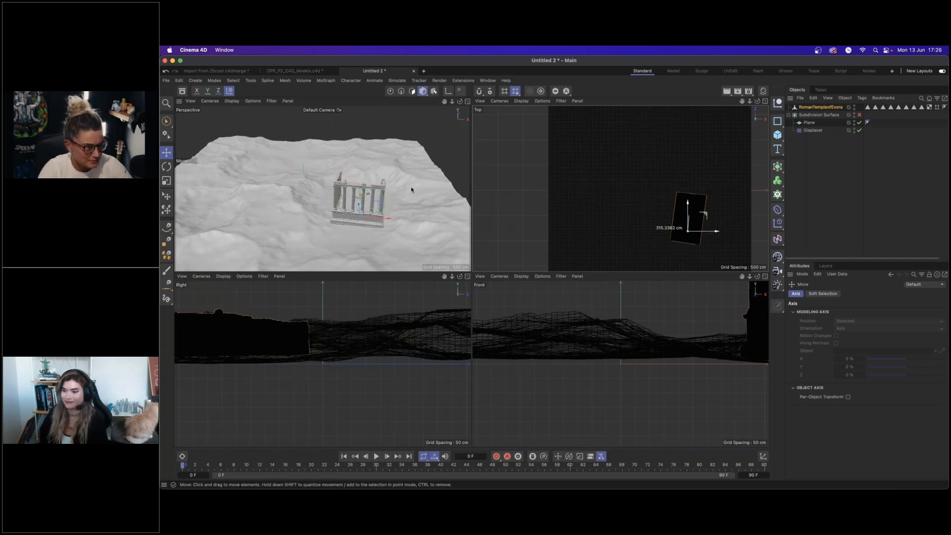
Scale the temple down uniformly in the perspective view so it looks small against the terrain.
{"action": "left_click", "coordinate": [468, 102]}
{"action": "left_click_drag", "start_coordinate": [557, 336], "coordinate": [581, 287], "text": "alt"}
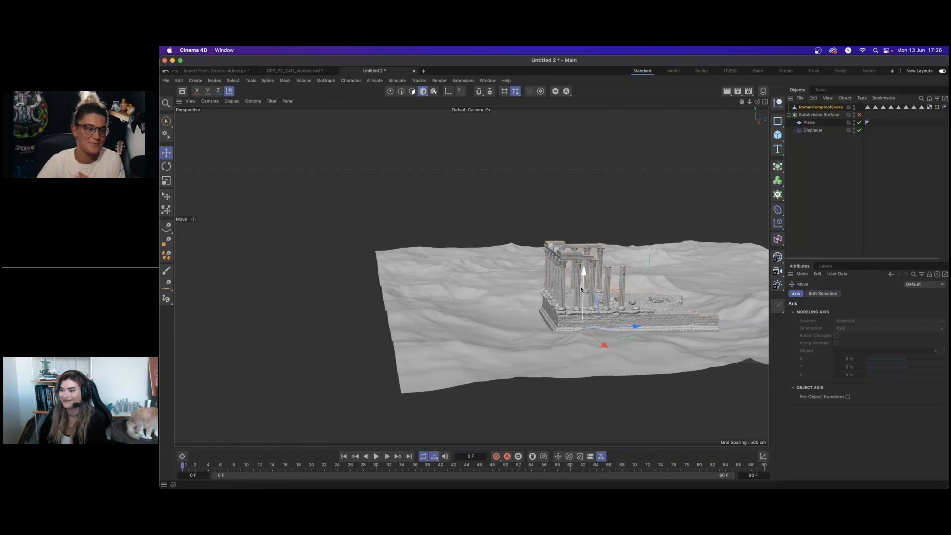
{"action": "left_click_drag", "start_coordinate": [537, 315], "coordinate": [512, 312], "text": "alt"}
{"action": "key", "text": "t"}
{"action": "left_click_drag", "start_coordinate": [597, 317], "coordinate": [599, 319]}
{"action": "key", "text": "e"}
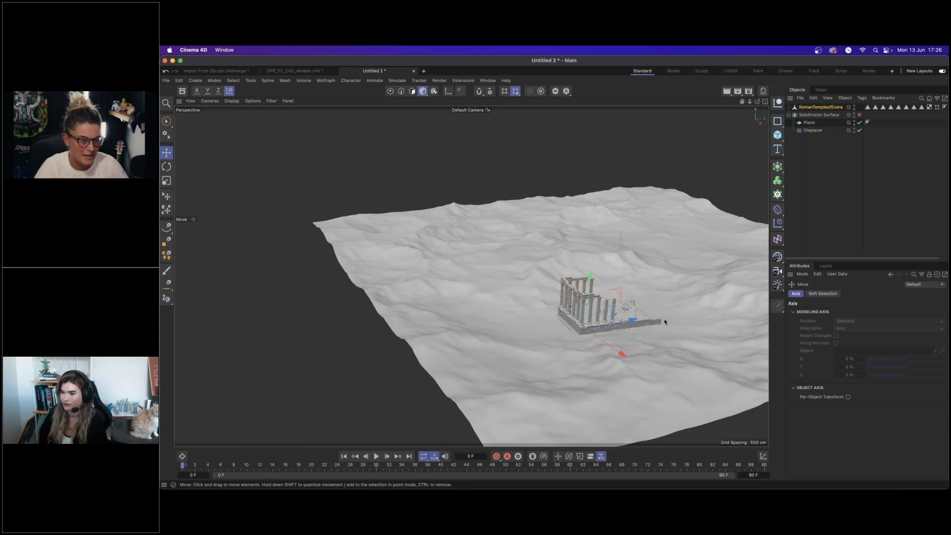
{"action": "middle_click_drag", "start_coordinate": [670, 319], "coordinate": [628, 318], "text": "alt"}
{"action": "key", "text": "t"}
{"action": "left_click_drag", "start_coordinate": [597, 315], "coordinate": [570, 320]}
{"action": "key", "text": "e"}
Reposition the scaled temple on the terrain and lower its base slightly to sit on the ground.
{"action": "left_click_drag", "start_coordinate": [597, 319], "coordinate": [641, 315]}
{"action": "left_click_drag", "start_coordinate": [596, 269], "coordinate": [596, 271]}
{"action": "left_click_drag", "start_coordinate": [601, 311], "coordinate": [628, 305], "text": "alt"}
{"action": "right_click_drag", "start_coordinate": [629, 306], "coordinate": [714, 277], "text": "alt"}
{"action": "mouse_move", "coordinate": [557, 329]}
{"action": "left_mouse_down", "text": "alt"}
{"action": "mouse_move", "coordinate": [561, 320]}
{"action": "mouse_move", "coordinate": [554, 331]}
{"action": "mouse_move", "coordinate": [541, 322]}
{"action": "left_mouse_up", "text": "alt"}
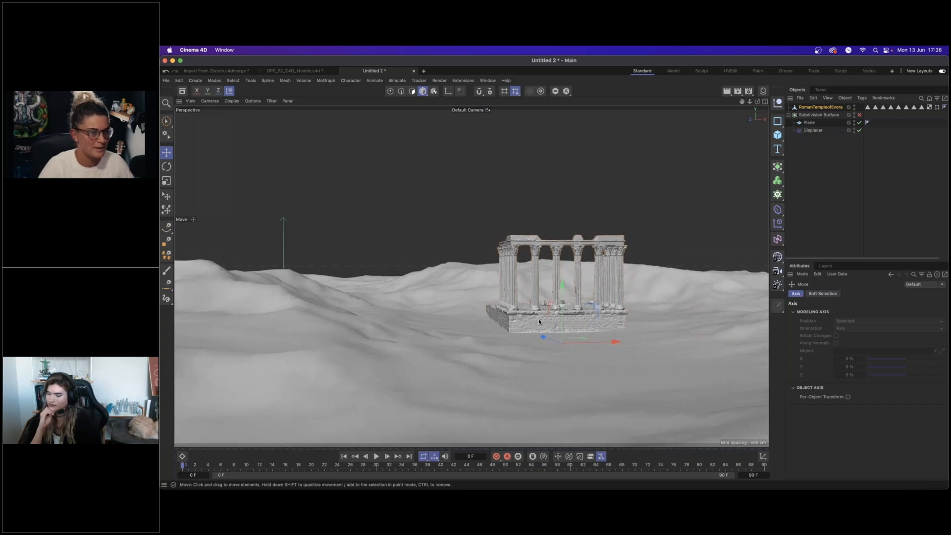
Group all seven creature parts in the Import From Zbrush scene under a null named Kraken.
{"action": "left_click", "coordinate": [213, 71]}
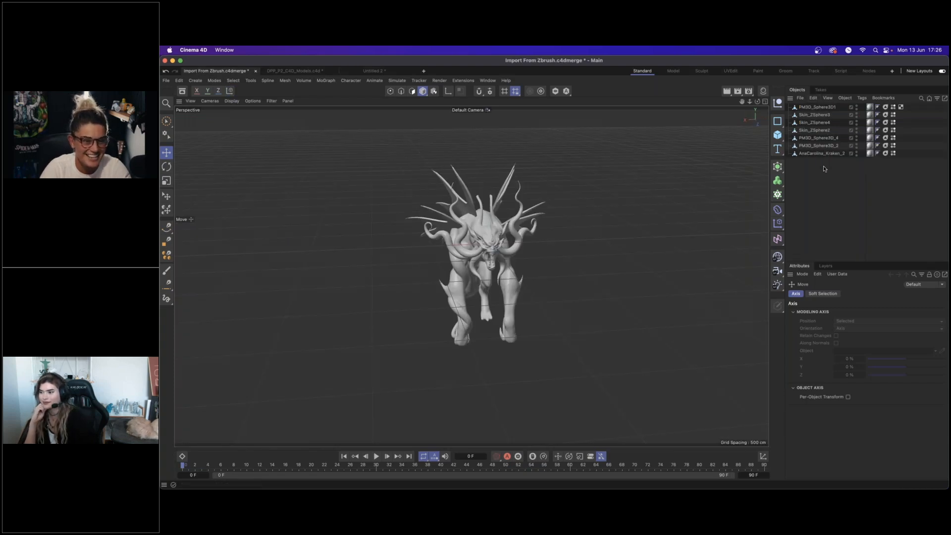
{"action": "left_click_drag", "start_coordinate": [824, 167], "coordinate": [808, 92]}
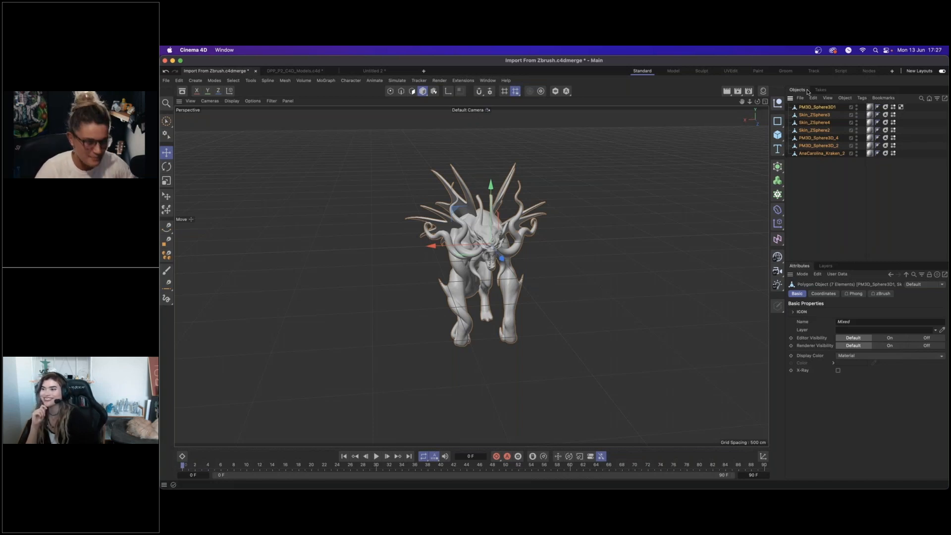
{"action": "key", "text": "alt+g"}
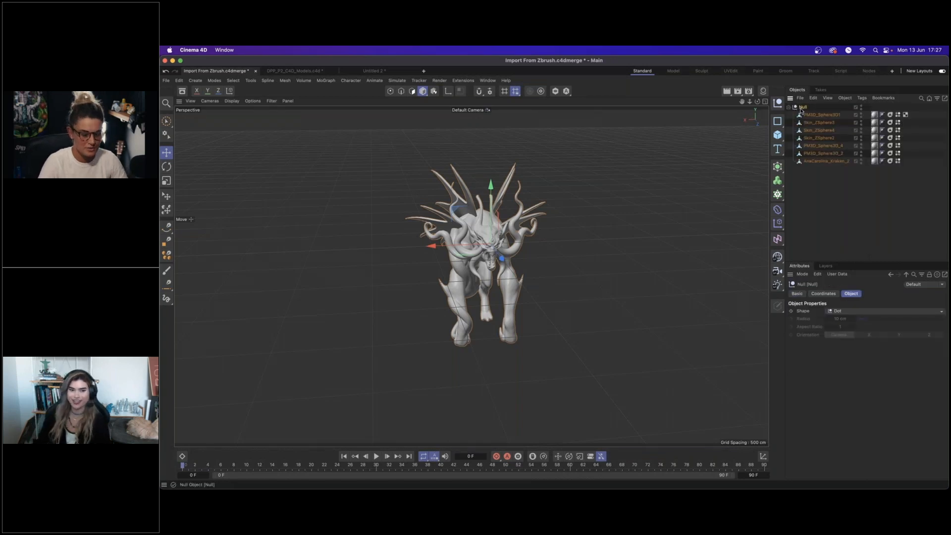
{"action": "double_click", "coordinate": [810, 107]}
{"action": "type", "text": "Kiaken"}
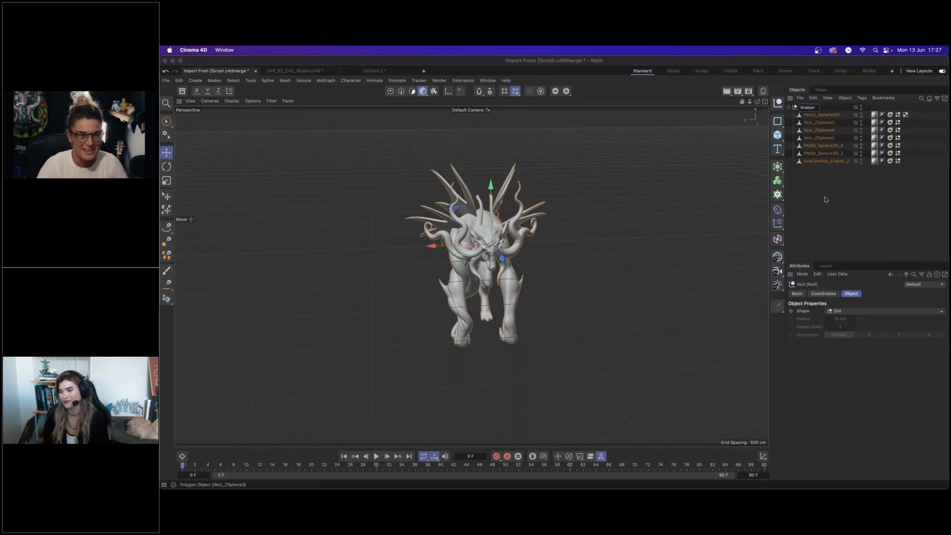
{"action": "key", "text": "Return"}
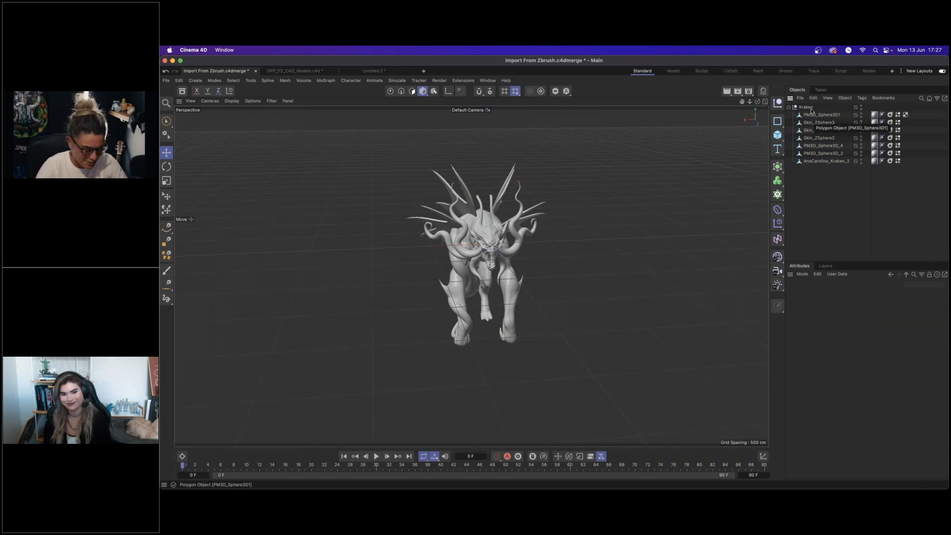
Copy the Kraken group, add a camera to the Untitled 2 terrain scene, and paste the group there.
{"action": "left_click", "coordinate": [811, 107]}
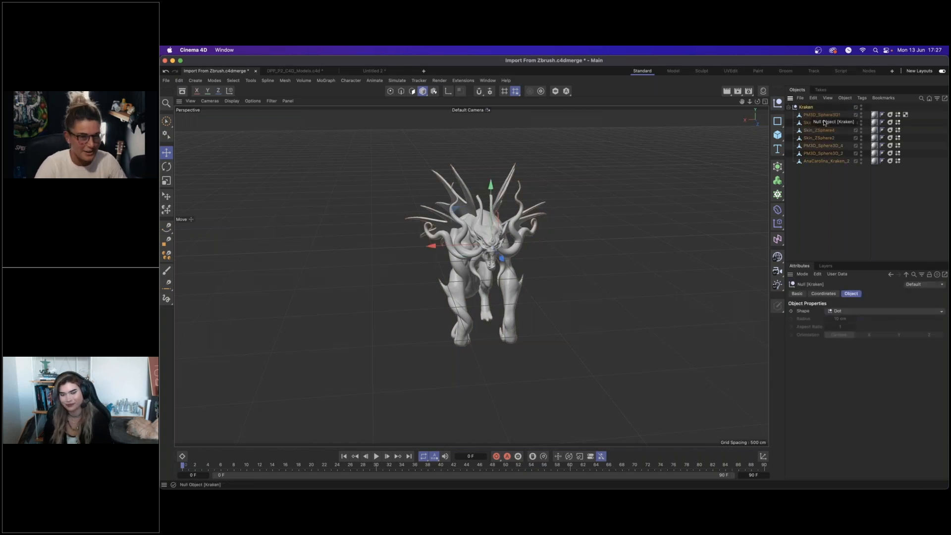
{"action": "left_click", "coordinate": [293, 71]}
{"action": "left_click", "coordinate": [374, 71]}
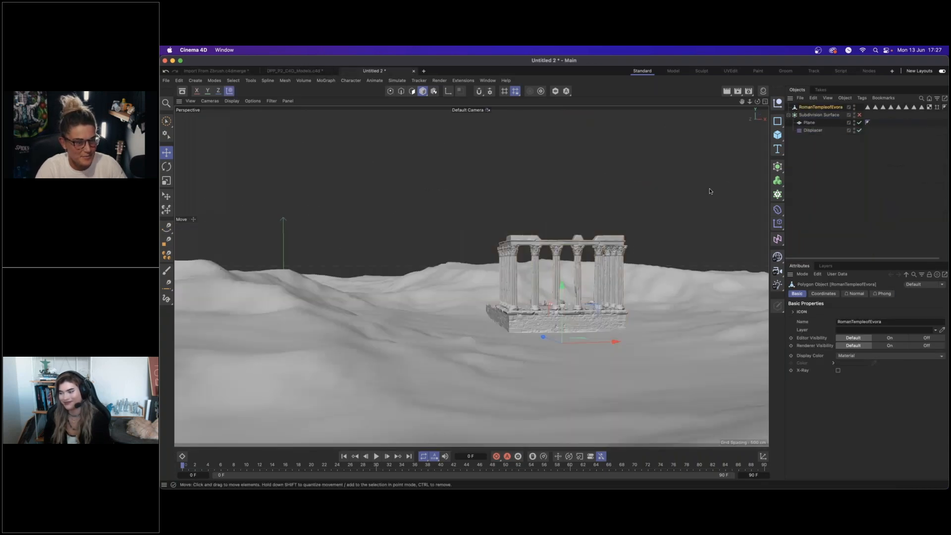
{"action": "left_click", "coordinate": [778, 273]}
{"action": "left_click_drag", "start_coordinate": [592, 277], "coordinate": [563, 276], "text": "alt"}
{"action": "key", "text": "super+v"}
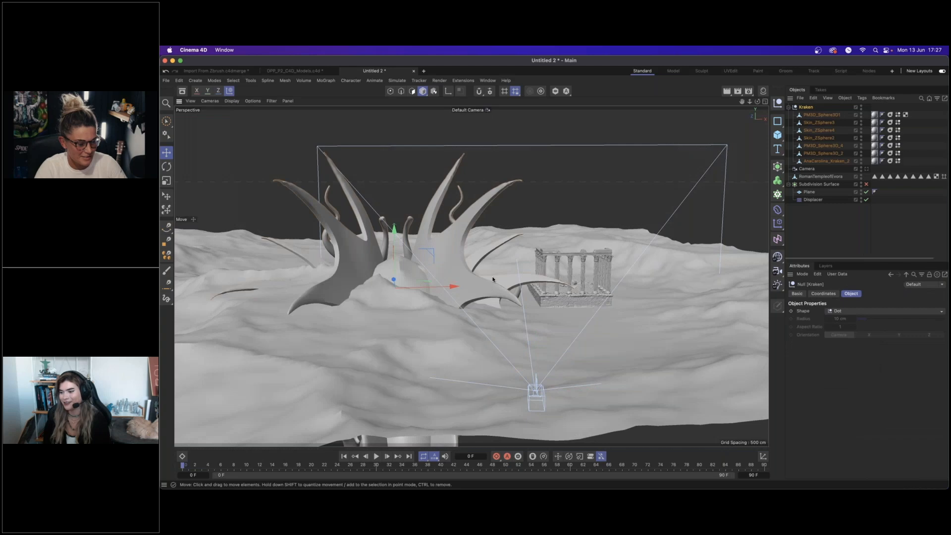
Raise the Kraken group out of the ground until its legs stand at the terrain surface around the temple.
{"action": "left_click_drag", "start_coordinate": [500, 295], "coordinate": [510, 310], "text": "alt"}
{"action": "scroll", "coordinate": [510, 310], "scroll_direction": "down", "scroll_amount": 3}
{"action": "left_click_drag", "start_coordinate": [440, 202], "coordinate": [438, 117]}
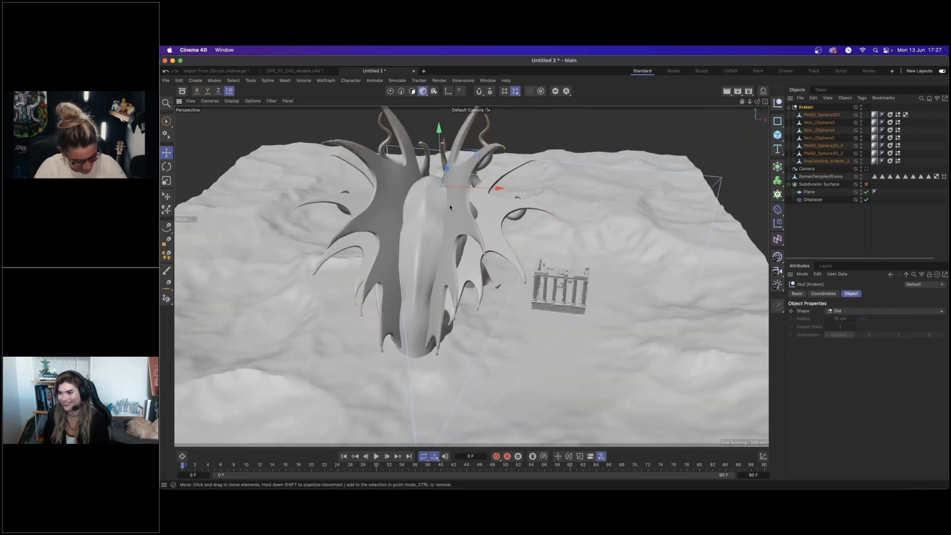
{"action": "left_click_drag", "start_coordinate": [457, 204], "coordinate": [522, 251]}
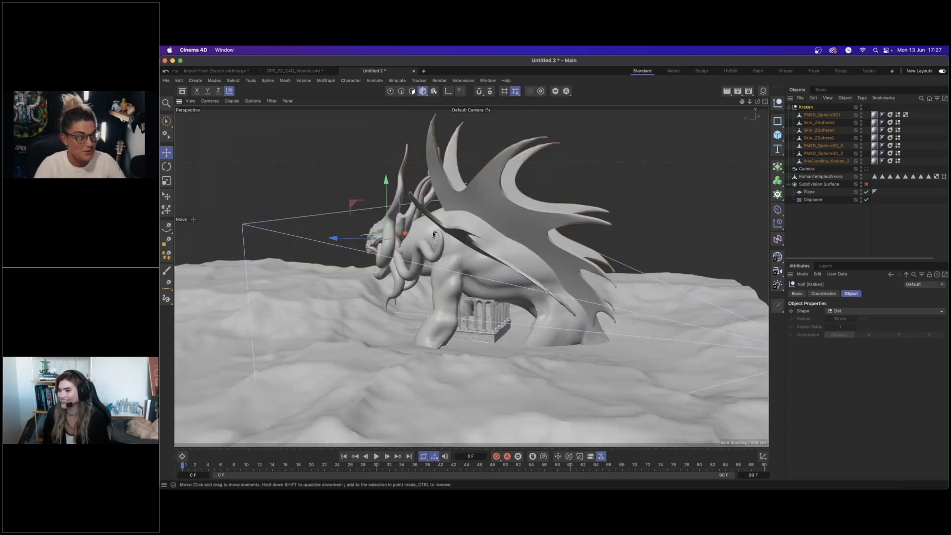
{"action": "left_click_drag", "start_coordinate": [434, 234], "coordinate": [404, 162], "text": "alt"}
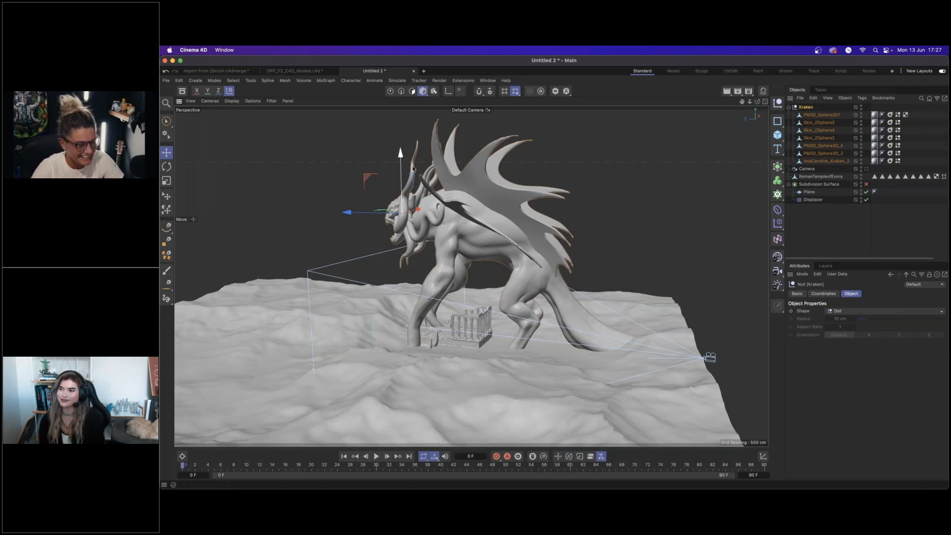
Turn the Kraken group to face the opposite direction and scale it down to less than half its size.
{"action": "key", "text": "r"}
{"action": "left_click_drag", "start_coordinate": [412, 218], "coordinate": [362, 260], "text": "alt"}
{"action": "key", "text": "t"}
{"action": "key", "text": "e"}
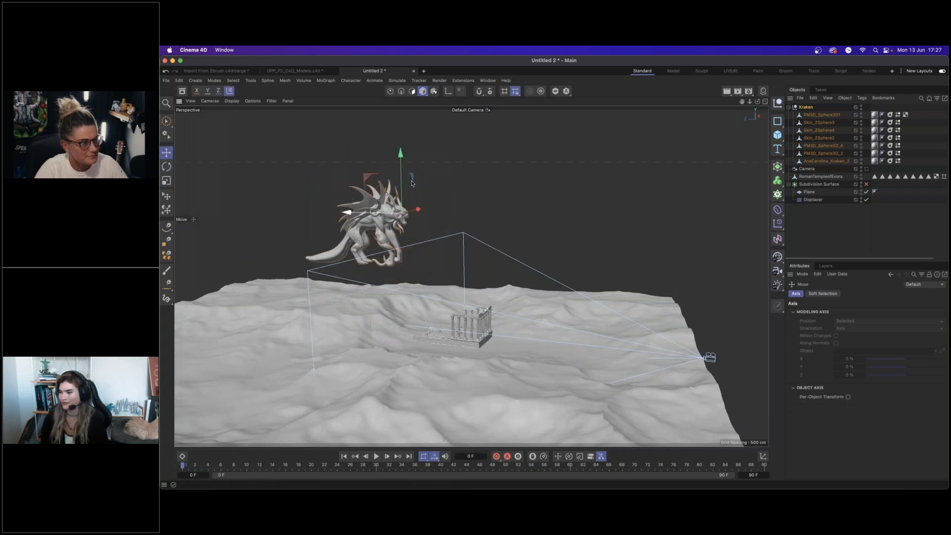
Move the Kraken group across the terrain to stand over the Roman temple ruins.
{"action": "left_click_drag", "start_coordinate": [400, 188], "coordinate": [371, 193], "text": "alt"}
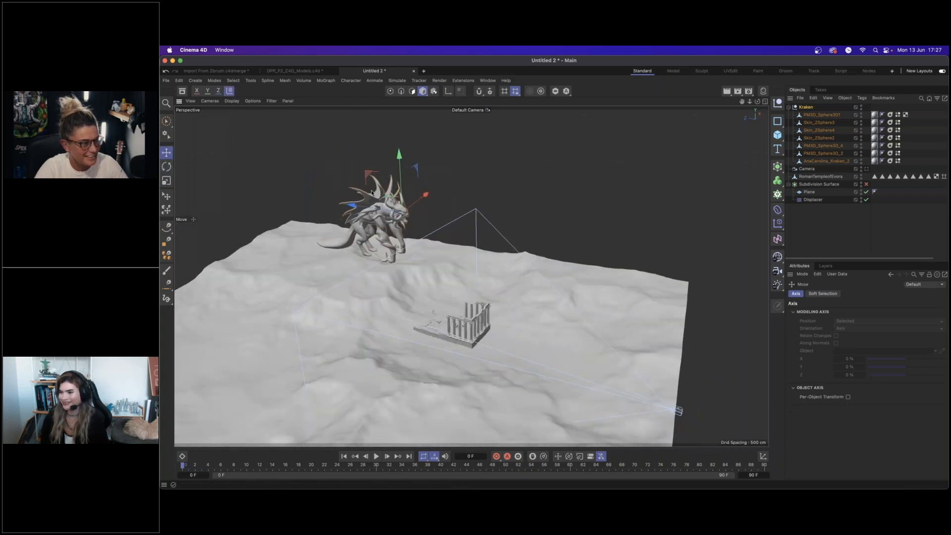
{"action": "left_click_drag", "start_coordinate": [400, 175], "coordinate": [441, 257]}
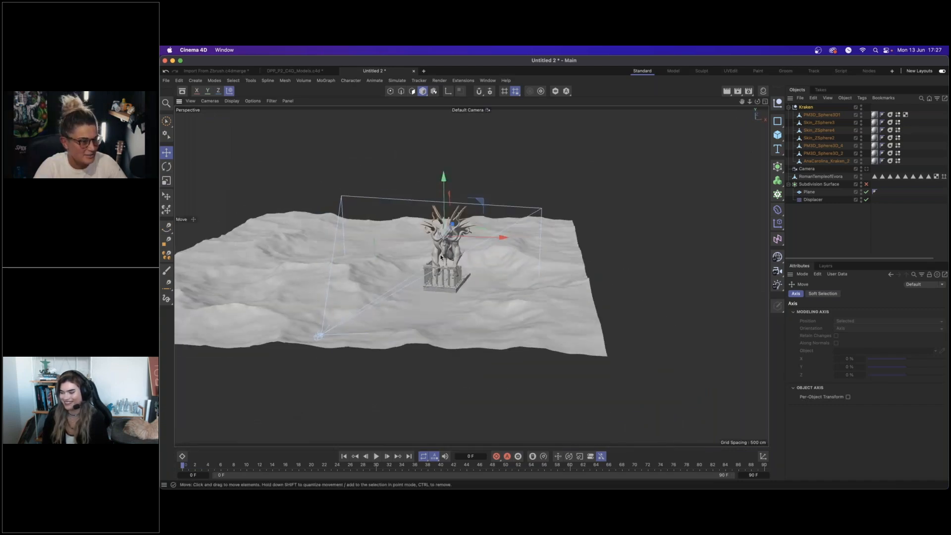
{"action": "right_click_drag", "start_coordinate": [440, 255], "coordinate": [522, 250], "text": "alt"}
{"action": "left_click_drag", "start_coordinate": [523, 251], "coordinate": [416, 219], "text": "alt"}
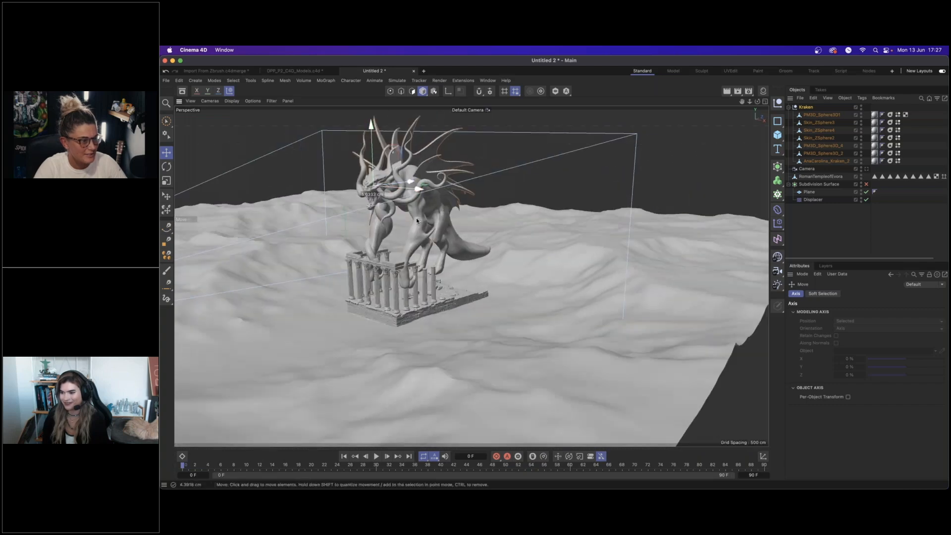
{"action": "left_click_drag", "start_coordinate": [411, 182], "coordinate": [417, 181]}
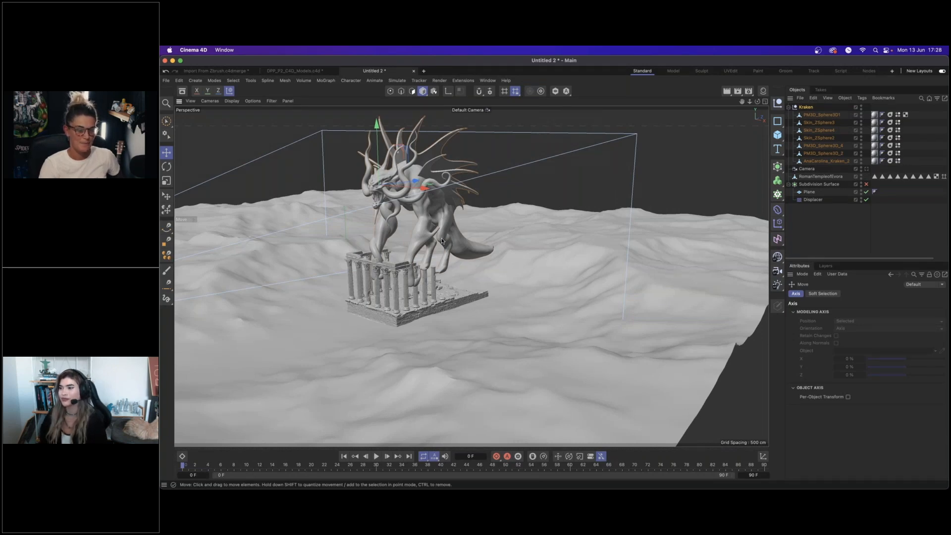
Scale the Kraken group down slightly and shift it so the creature stands within the temple ruins behind the columns.
{"action": "key", "text": "t"}
{"action": "left_click_drag", "start_coordinate": [436, 232], "coordinate": [335, 230]}
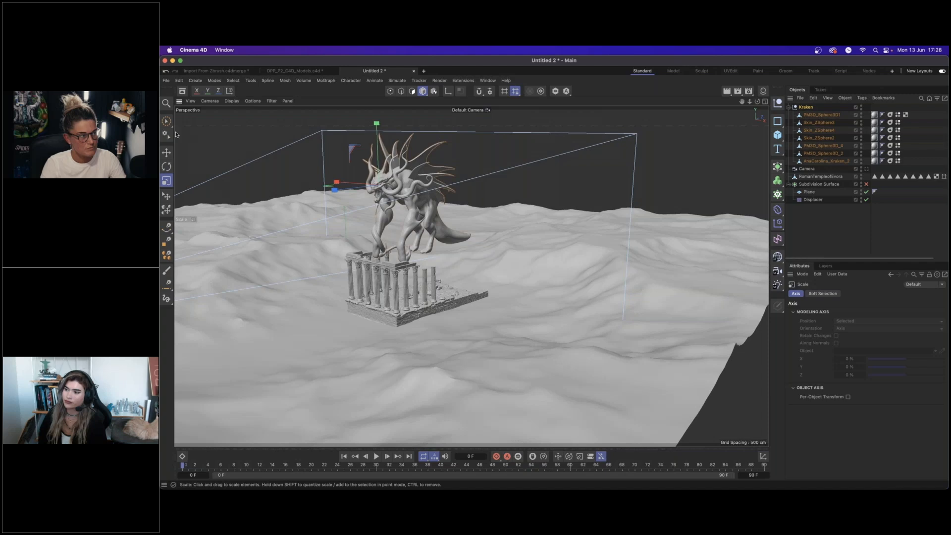
{"action": "left_click", "coordinate": [166, 153]}
{"action": "left_click_drag", "start_coordinate": [396, 258], "coordinate": [425, 194], "text": "alt"}
{"action": "mouse_move", "coordinate": [466, 283]}
{"action": "left_mouse_down", "text": "alt"}
{"action": "mouse_move", "coordinate": [544, 317]}
{"action": "mouse_move", "coordinate": [454, 256]}
{"action": "mouse_move", "coordinate": [422, 285]}
{"action": "mouse_move", "coordinate": [510, 243]}
{"action": "mouse_move", "coordinate": [311, 267]}
{"action": "mouse_move", "coordinate": [457, 278]}
{"action": "left_mouse_up", "text": "alt"}
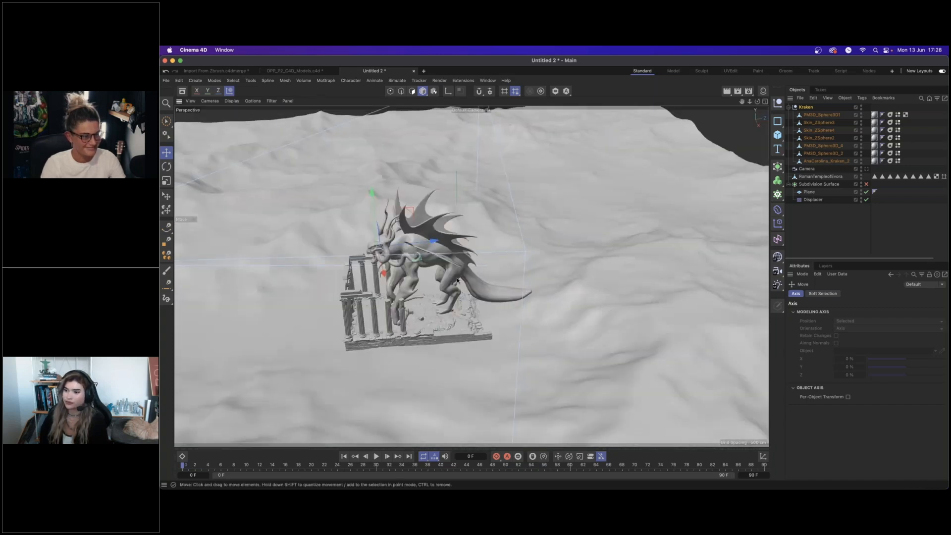
{"action": "left_click_drag", "start_coordinate": [432, 242], "coordinate": [428, 264]}
Nudge the whole Kraken group inside the temple and check its framing through the scene camera.
{"action": "key", "text": "r"}
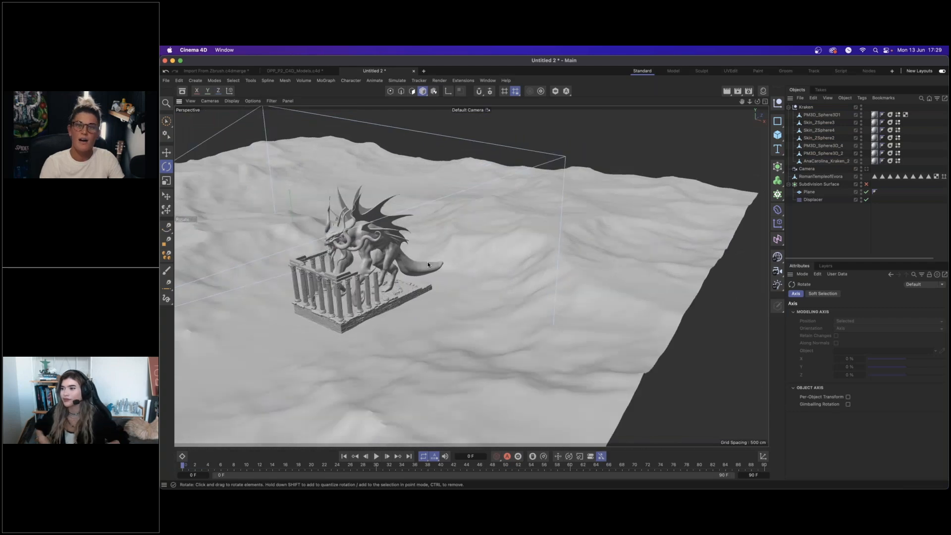
{"action": "left_click_drag", "start_coordinate": [371, 257], "coordinate": [505, 244], "text": "alt"}
{"action": "left_click", "coordinate": [506, 244]}
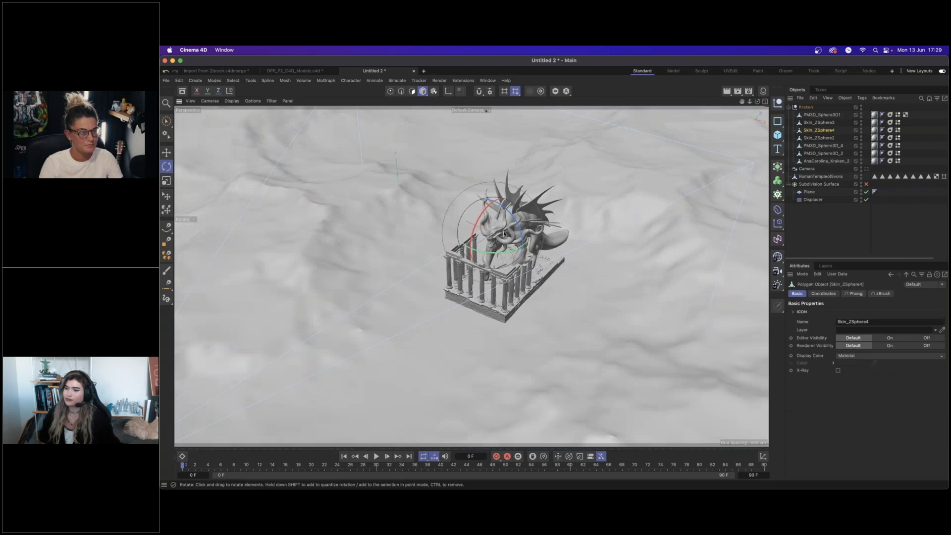
{"action": "key", "text": "e"}
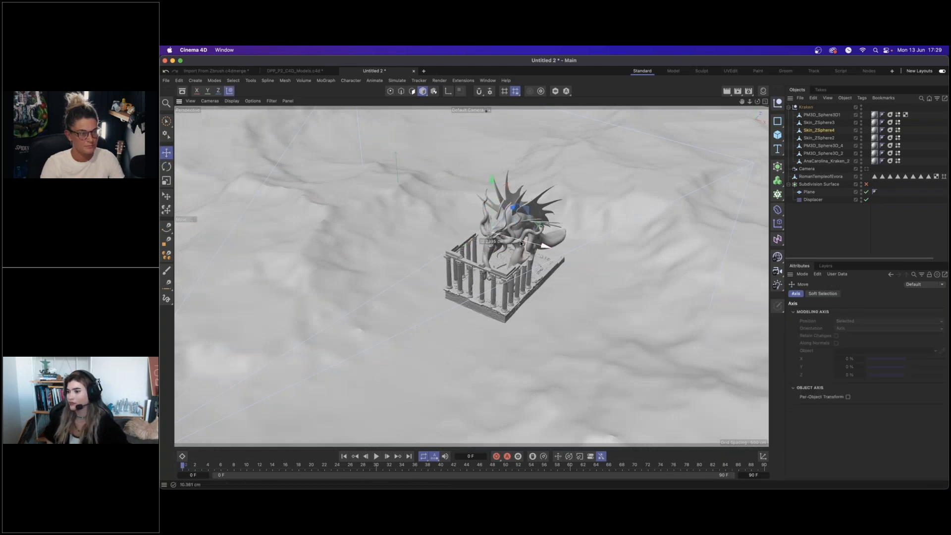
{"action": "left_click", "coordinate": [540, 241]}
{"action": "left_click_drag", "start_coordinate": [548, 247], "coordinate": [544, 246]}
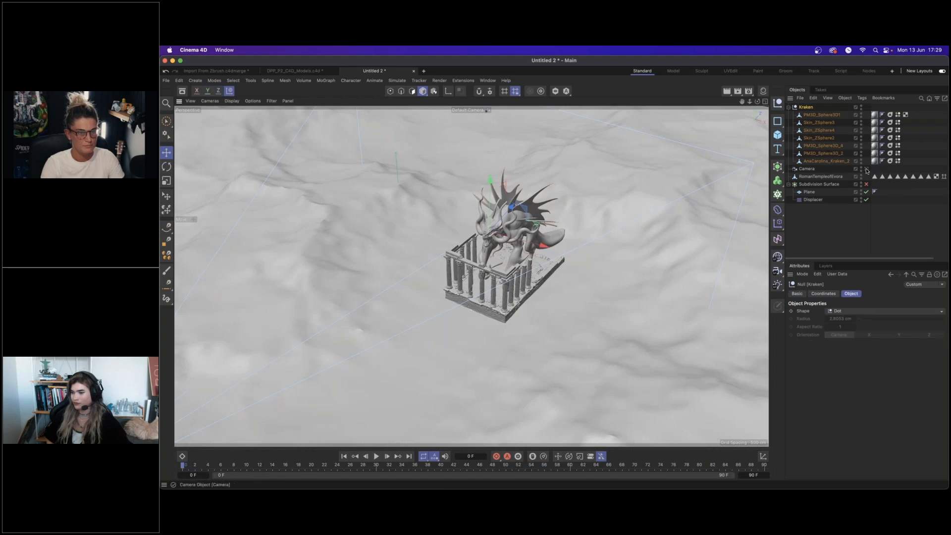
{"action": "left_click", "coordinate": [867, 170]}
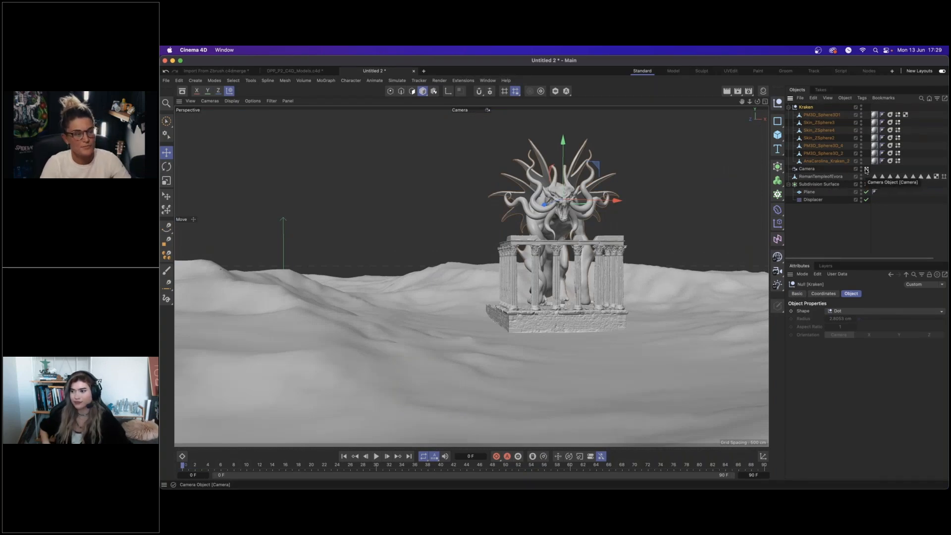
{"action": "left_click", "coordinate": [866, 169]}
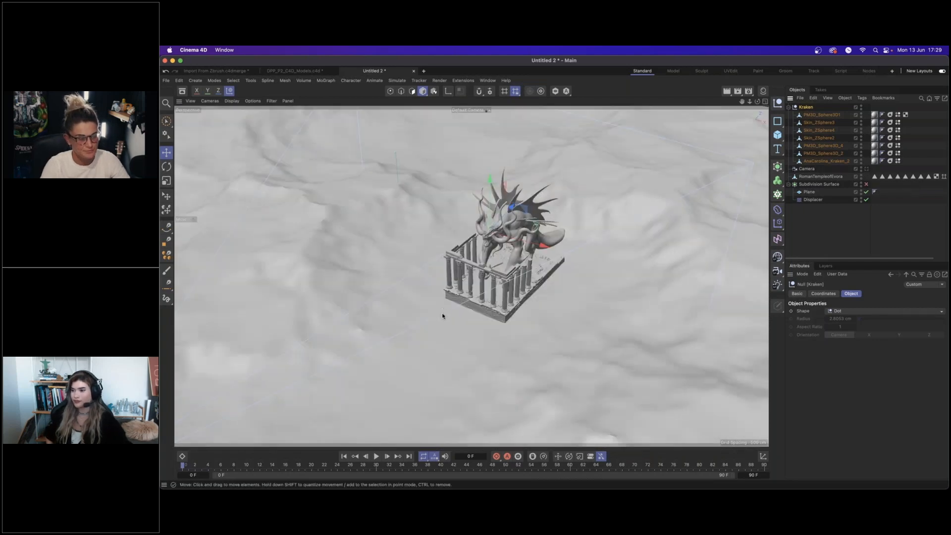
{"action": "middle_click_drag", "start_coordinate": [433, 318], "coordinate": [473, 308], "text": "alt"}
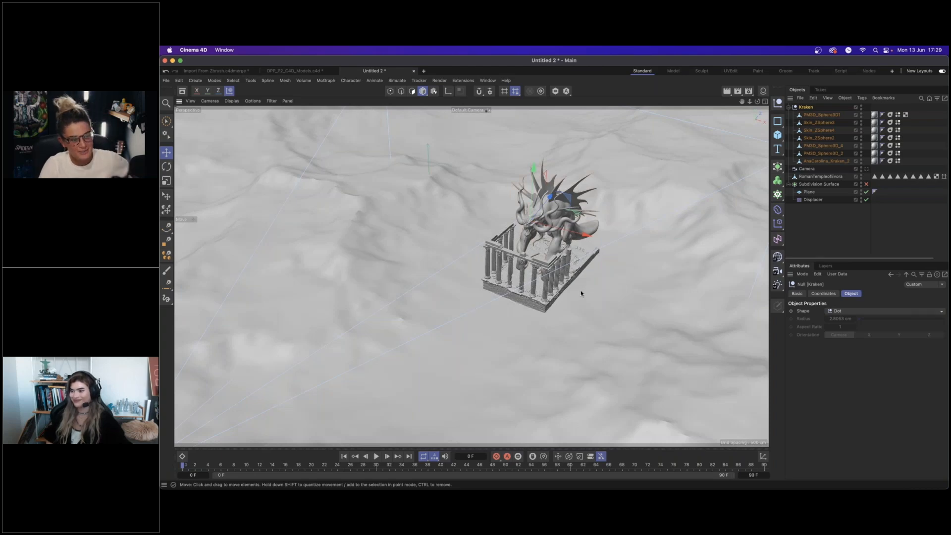
Save the terrain scene to the Desktop as KrakenEnv.c4d.
{"action": "left_click", "coordinate": [166, 80]}
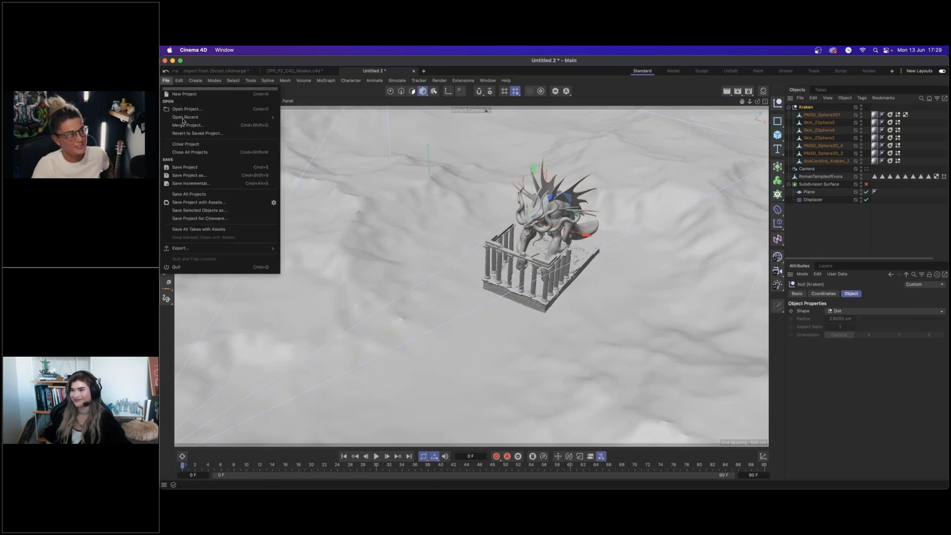
{"action": "left_click", "coordinate": [208, 176]}
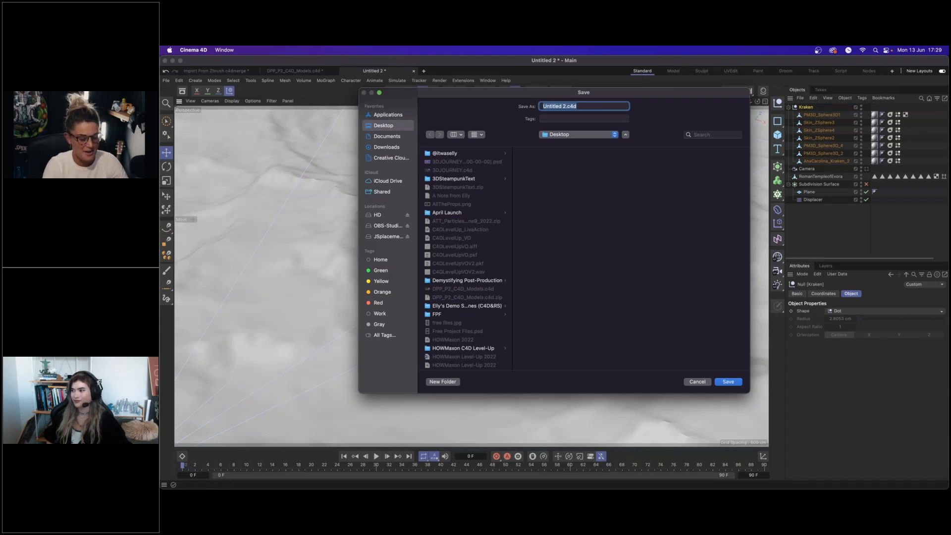
{"action": "type", "text": "KrakenEnvir"}
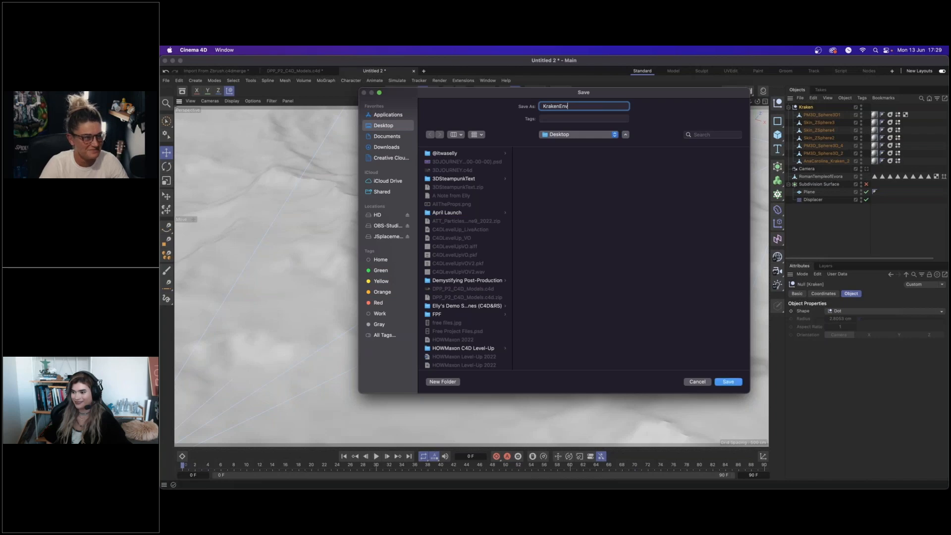
{"action": "left_click", "coordinate": [728, 382]}
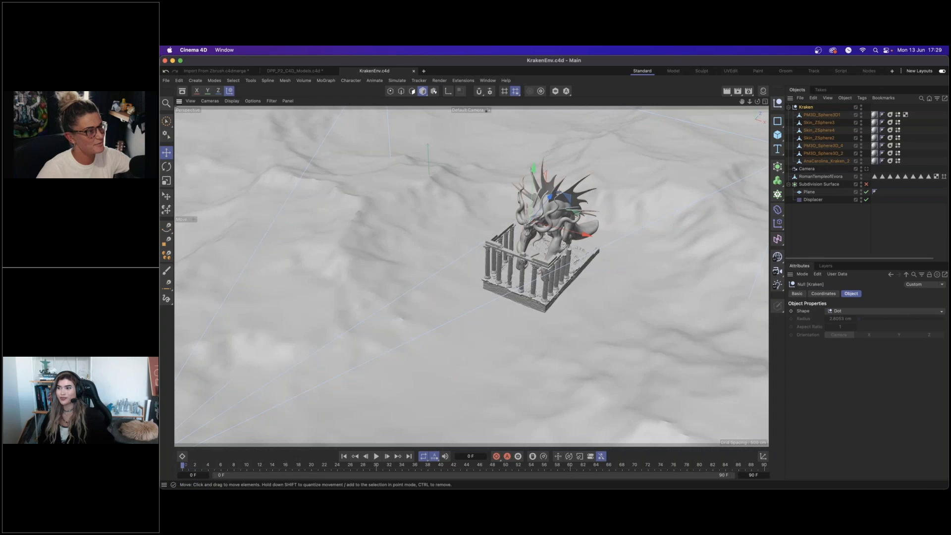
Rename the Kraken null to Karl the Kraken.
{"action": "double_click", "coordinate": [809, 108]}
{"action": "type", "text": "Carl the"}
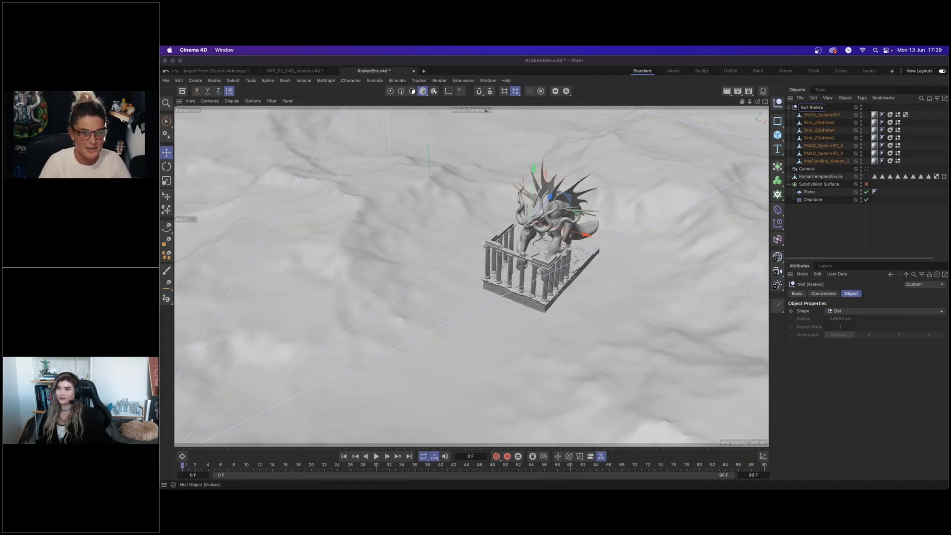
{"action": "left_click", "coordinate": [831, 214]}
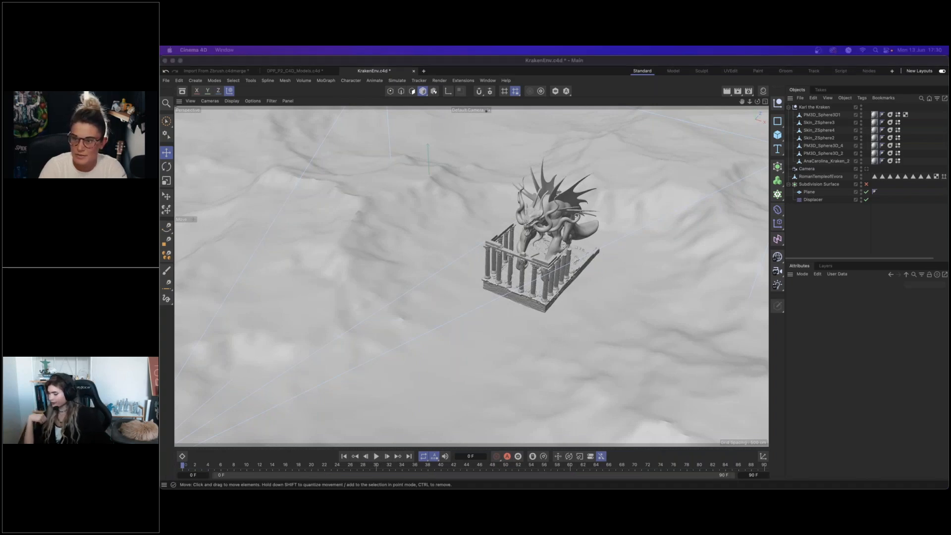
Switch to the Kraken Model Links document in Word and open the MyMiniFactory link for the Baroque portal in Acireale.
{"action": "left_click_drag", "start_coordinate": [843, 56], "coordinate": [758, 56]}
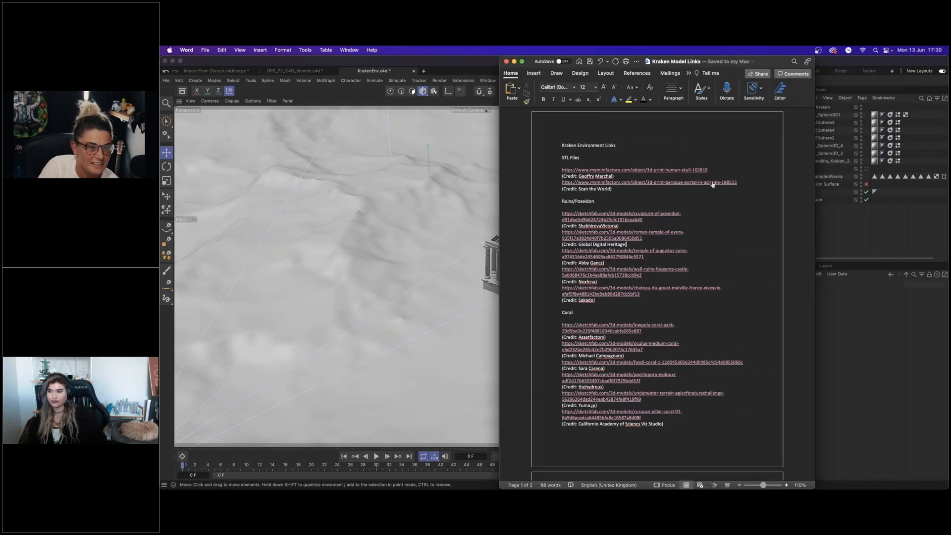
{"action": "left_click", "coordinate": [741, 185]}
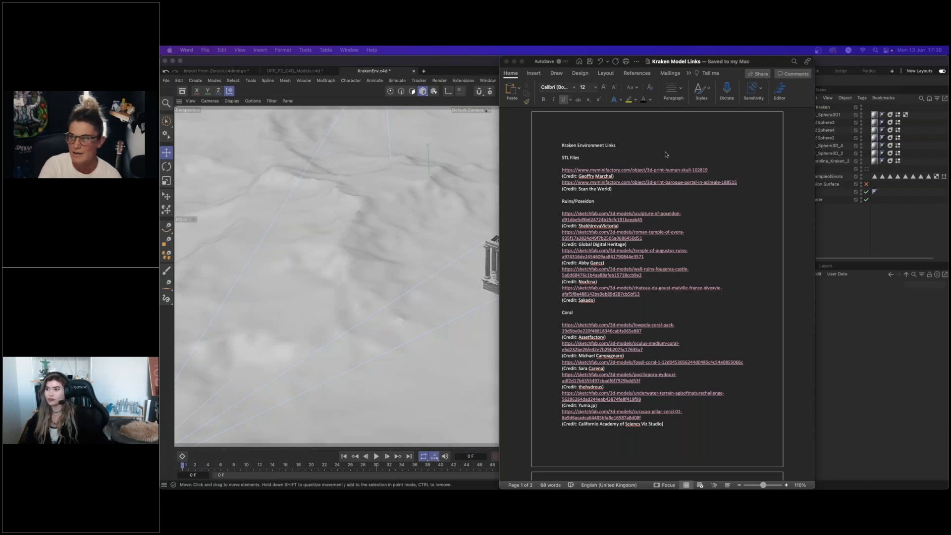
{"action": "left_click_drag", "start_coordinate": [950, 64], "coordinate": [664, 64]}
{"action": "left_click_drag", "start_coordinate": [351, 64], "coordinate": [457, 65]}
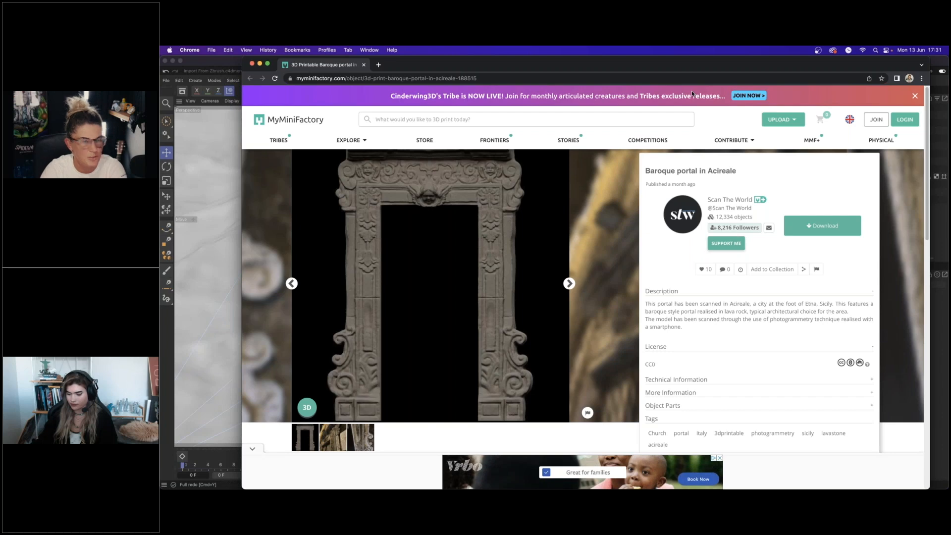
Put away the browser and document windows, open church-entrance-acireale.stl in Cinema 4D with the default import settings, and select the portal.
{"action": "key", "text": "super+m"}
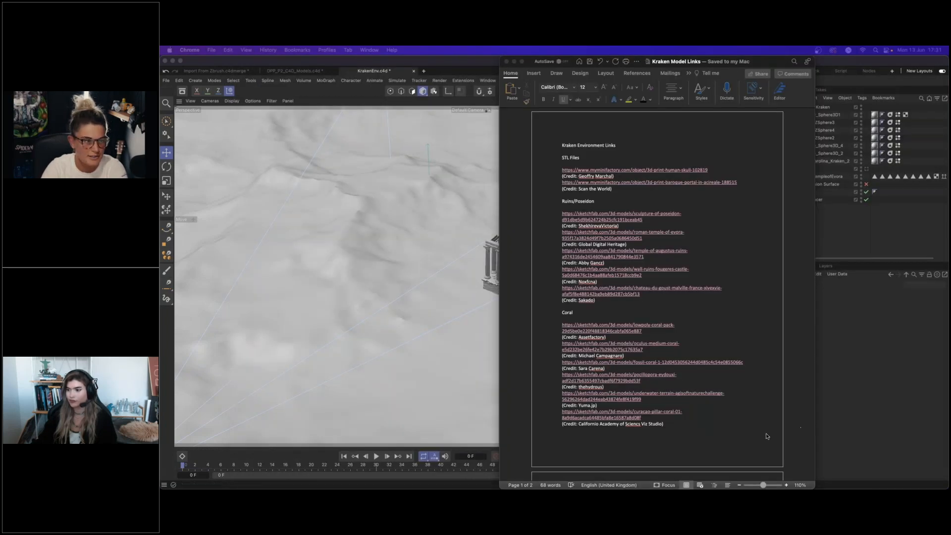
{"action": "key", "text": "super+m"}
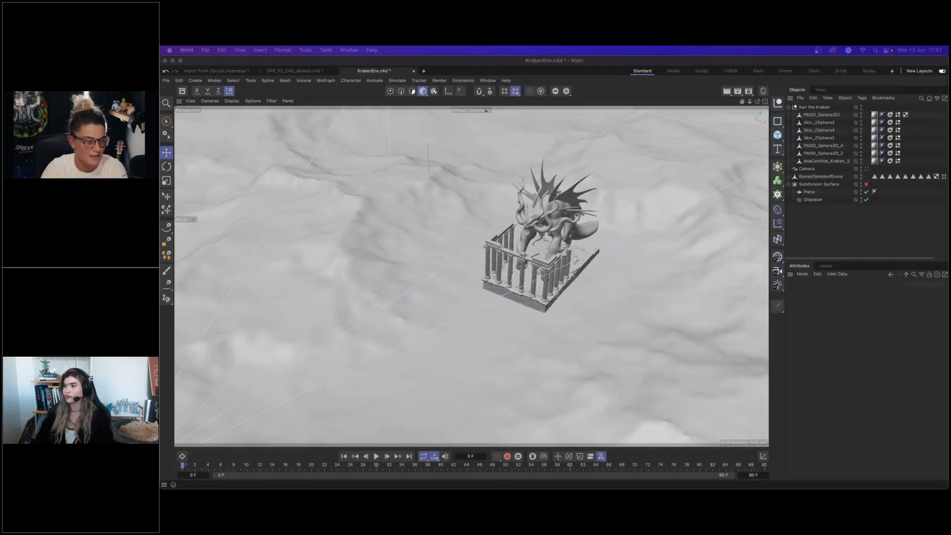
{"action": "left_click", "coordinate": [182, 477]}
{"action": "key", "text": "super+w"}
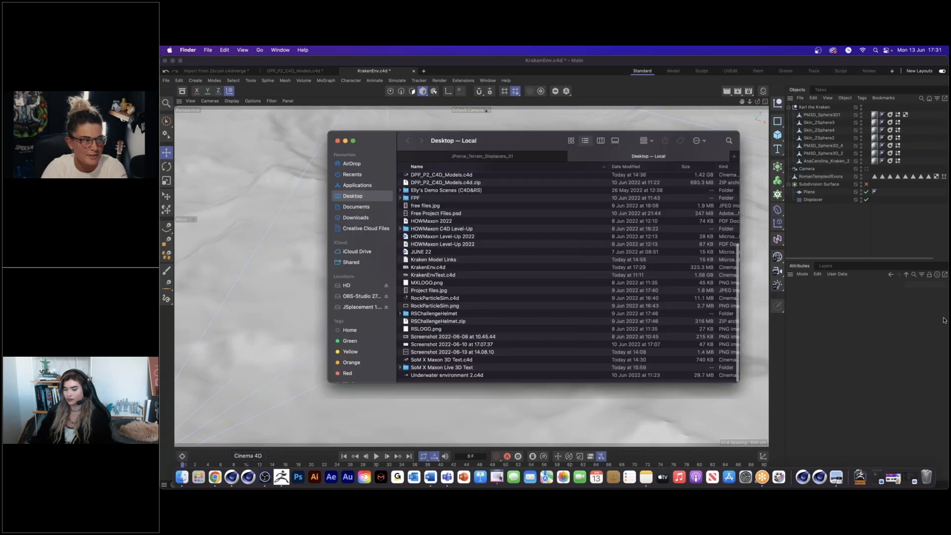
{"action": "key", "text": "super+w"}
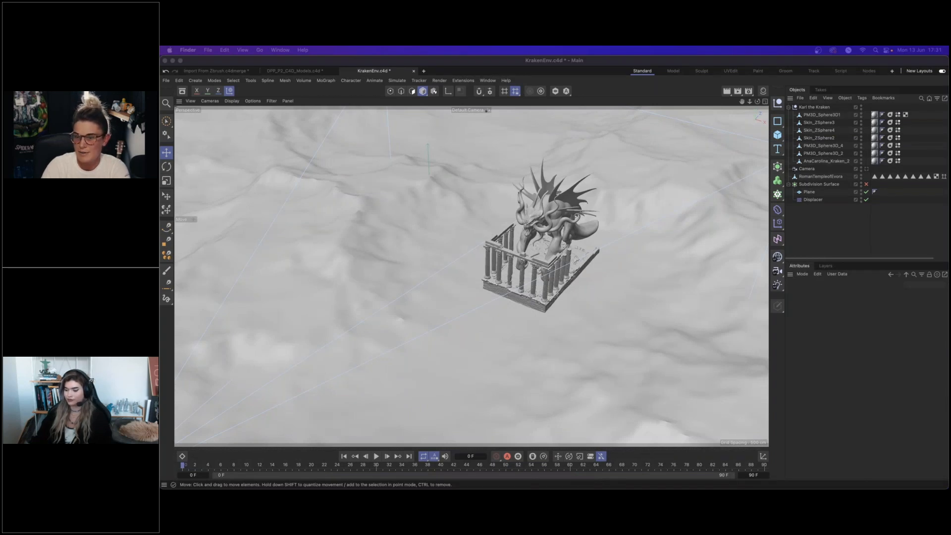
{"action": "left_click_drag", "start_coordinate": [948, 268], "coordinate": [581, 268]}
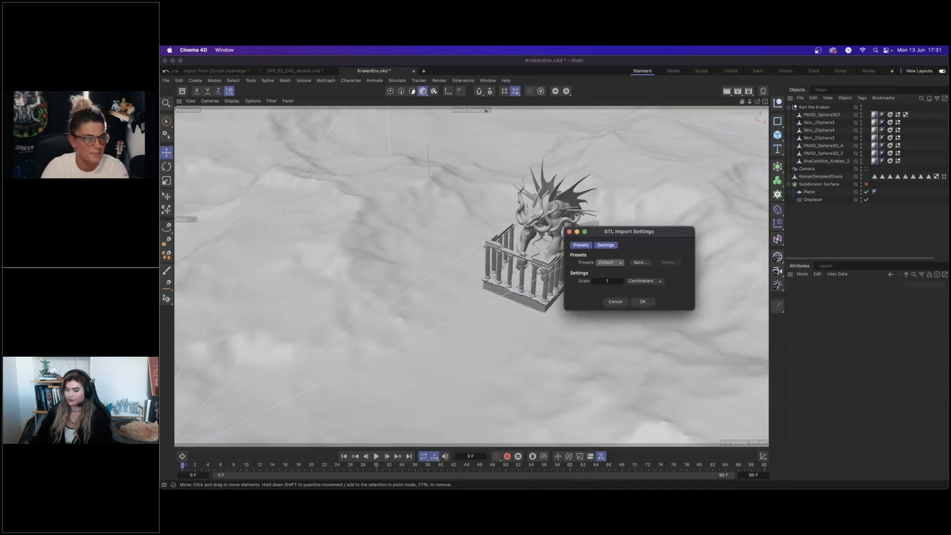
{"action": "left_click", "coordinate": [643, 302]}
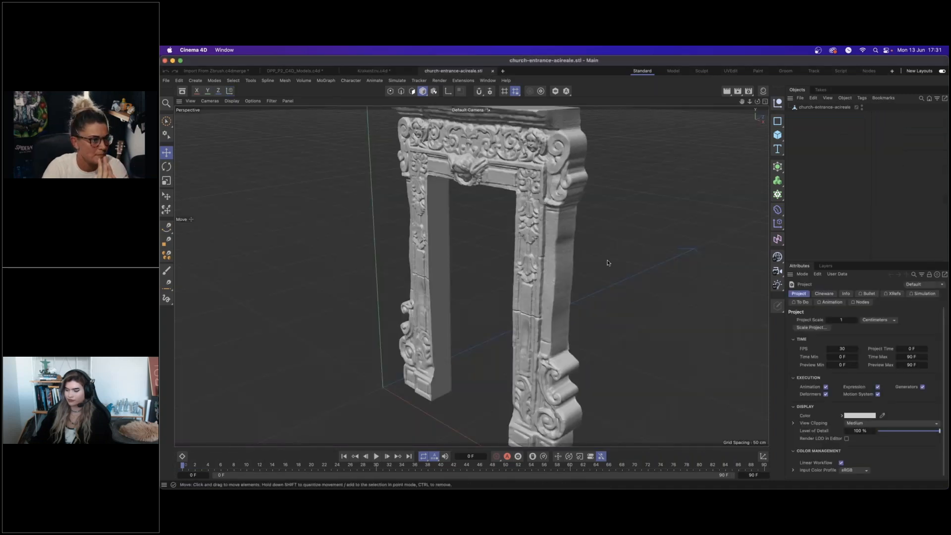
{"action": "left_click_drag", "start_coordinate": [566, 231], "coordinate": [548, 274], "text": "alt"}
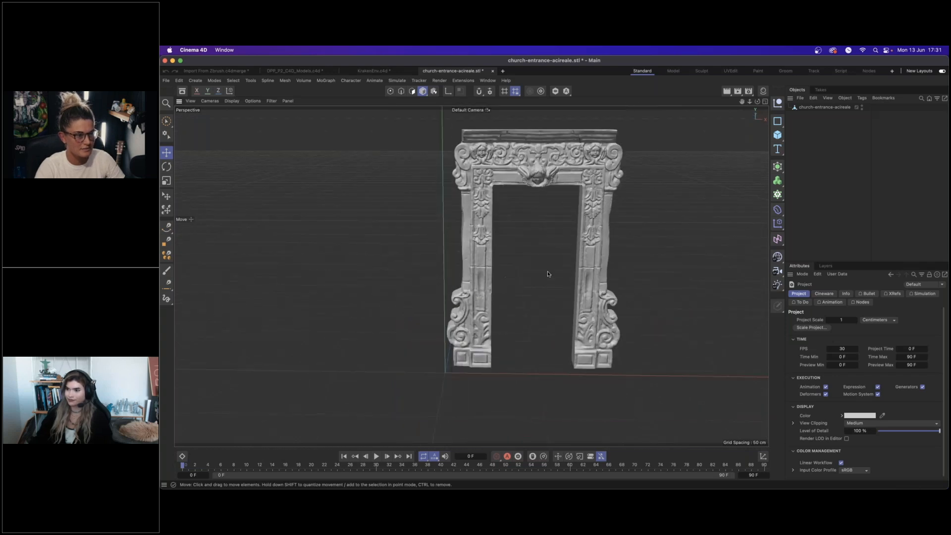
{"action": "left_click", "coordinate": [486, 252]}
{"action": "left_click_drag", "start_coordinate": [601, 248], "coordinate": [569, 257], "text": "alt"}
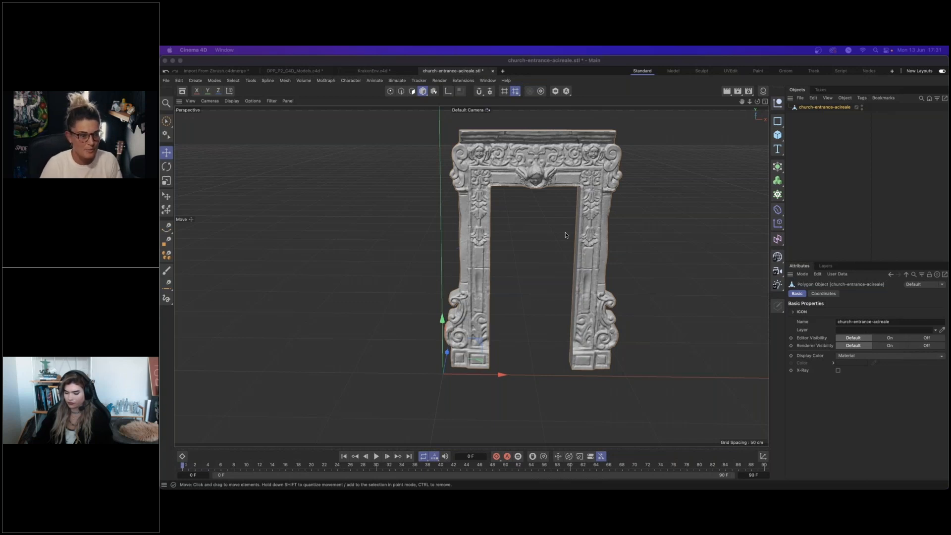
Copy the SculptureofPoseidon from the DPP_P2_C4D_Models scene and paste it into the church-entrance-acireale scene.
{"action": "left_click", "coordinate": [295, 71]}
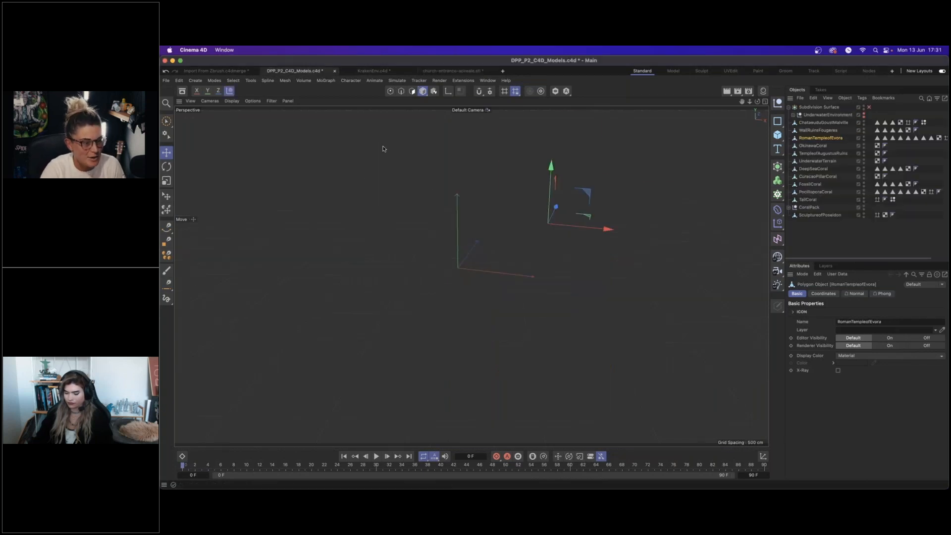
{"action": "left_click", "coordinate": [445, 72]}
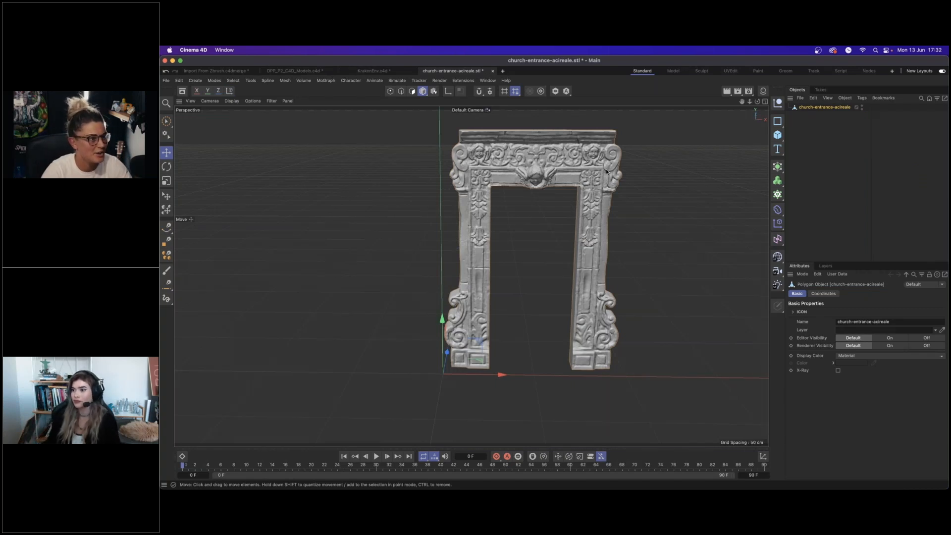
{"action": "left_click", "coordinate": [294, 71]}
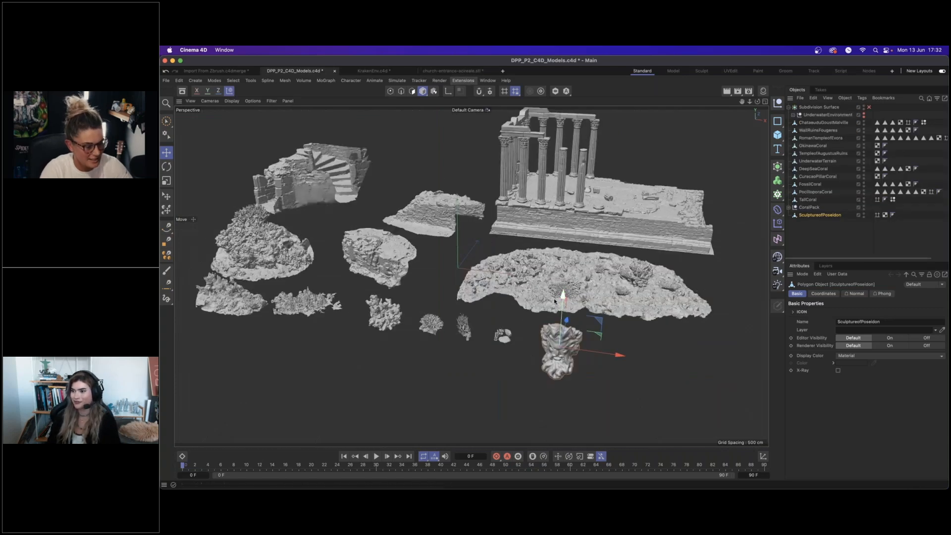
{"action": "left_click", "coordinate": [452, 71]}
{"action": "key", "text": "super+v"}
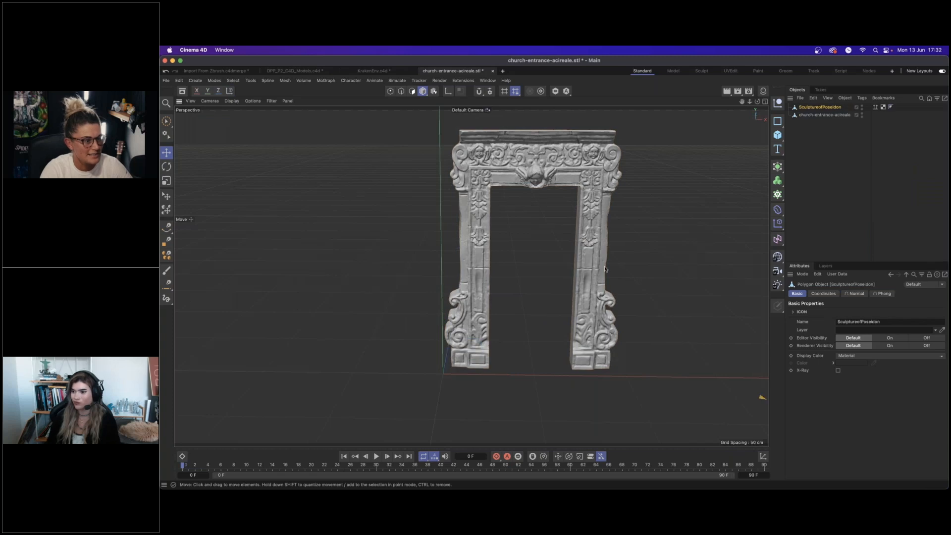
{"action": "scroll", "coordinate": [684, 353], "scroll_direction": "down", "scroll_amount": 5}
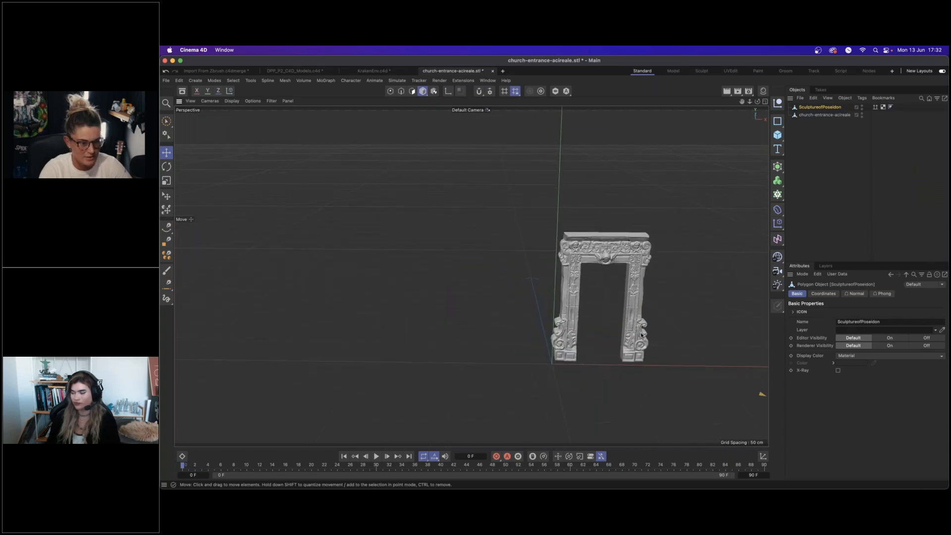
Move the Poseidon sculpture directly in front of the church portal.
{"action": "left_click", "coordinate": [765, 102]}
{"action": "scroll", "coordinate": [713, 361], "scroll_direction": "down", "scroll_amount": 5}
{"action": "middle_click_drag", "start_coordinate": [713, 362], "coordinate": [618, 352], "text": "alt"}
{"action": "left_click_drag", "start_coordinate": [717, 344], "coordinate": [639, 321]}
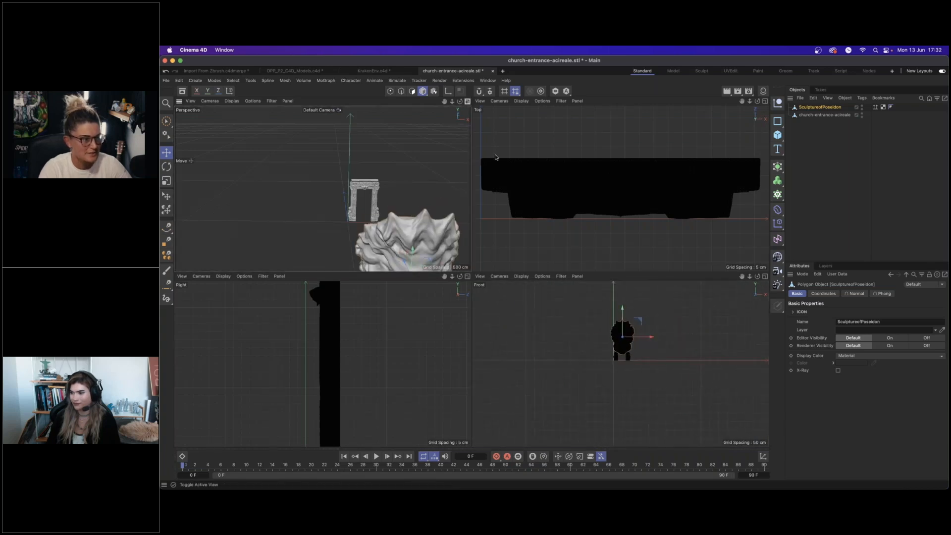
{"action": "left_click", "coordinate": [468, 101]}
{"action": "mouse_move", "coordinate": [635, 423]}
{"action": "left_mouse_down"}
{"action": "mouse_move", "coordinate": [545, 282]}
{"action": "mouse_move", "coordinate": [541, 254]}
{"action": "left_mouse_up"}
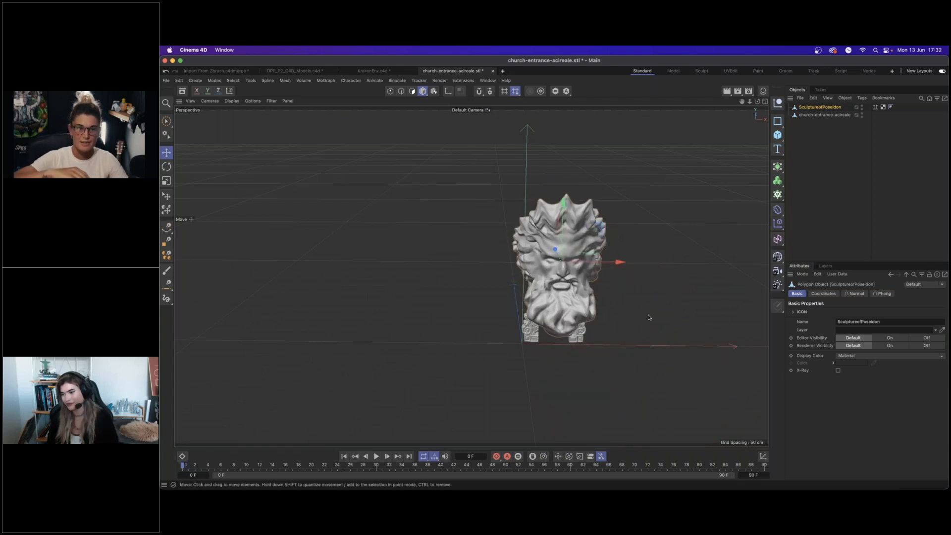
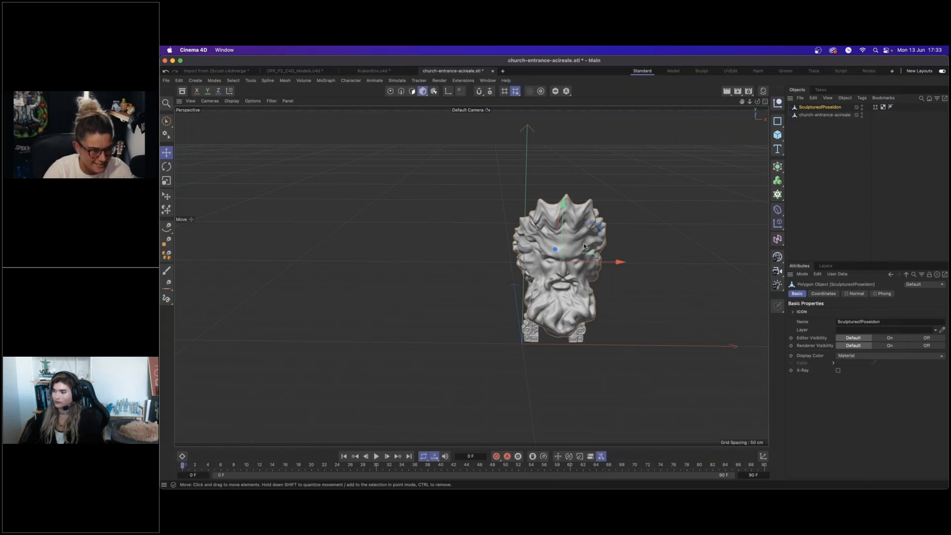
Scale the Poseidon sculpture down and centre it on the front of the portal's lintel.
{"action": "key", "text": "t"}
{"action": "mouse_move", "coordinate": [648, 248]}
{"action": "left_mouse_down"}
{"action": "mouse_move", "coordinate": [510, 282]}
{"action": "mouse_move", "coordinate": [558, 203]}
{"action": "mouse_move", "coordinate": [557, 219]}
{"action": "left_mouse_up"}
{"action": "key", "text": "e"}
{"action": "left_click", "coordinate": [596, 273]}
{"action": "right_click_drag", "start_coordinate": [531, 267], "coordinate": [620, 259], "text": "alt"}
{"action": "key", "text": "t"}
{"action": "mouse_move", "coordinate": [617, 267]}
{"action": "left_mouse_down"}
{"action": "mouse_move", "coordinate": [563, 296]}
{"action": "mouse_move", "coordinate": [528, 293]}
{"action": "left_mouse_up"}
{"action": "key", "text": "e"}
{"action": "left_click_drag", "start_coordinate": [596, 309], "coordinate": [503, 293], "text": "alt"}
{"action": "left_click_drag", "start_coordinate": [551, 237], "coordinate": [551, 244]}
{"action": "left_click_drag", "start_coordinate": [609, 301], "coordinate": [604, 300]}
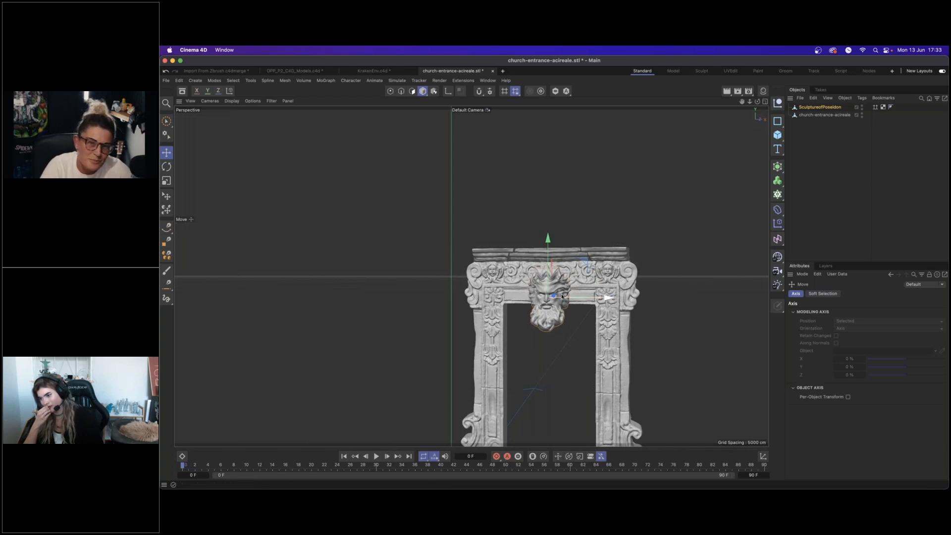
Scale the Poseidon head up slightly on the lintel and check from the side how it meets the portal.
{"action": "key", "text": "t"}
{"action": "left_click_drag", "start_coordinate": [548, 320], "coordinate": [646, 317]}
{"action": "key", "text": "e"}
{"action": "left_click_drag", "start_coordinate": [589, 311], "coordinate": [664, 297], "text": "alt"}
{"action": "scroll", "coordinate": [548, 310], "scroll_direction": "up", "scroll_amount": 5}
{"action": "left_click_drag", "start_coordinate": [547, 309], "coordinate": [515, 305], "text": "alt"}
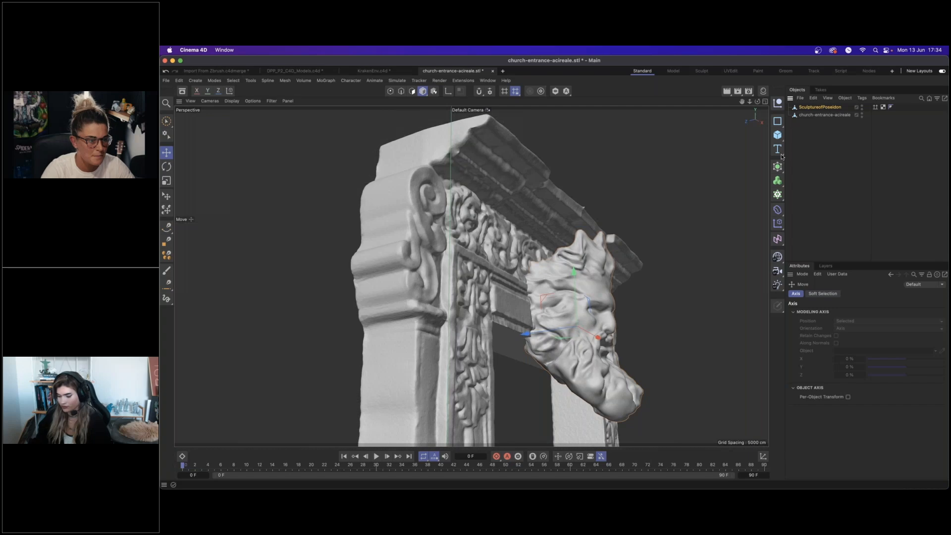
Add a Volume Builder and nest both SculptureofPoseidon and church-entrance-acireale inside it.
{"action": "left_click", "coordinate": [778, 181]}
{"action": "left_click", "coordinate": [821, 193]}
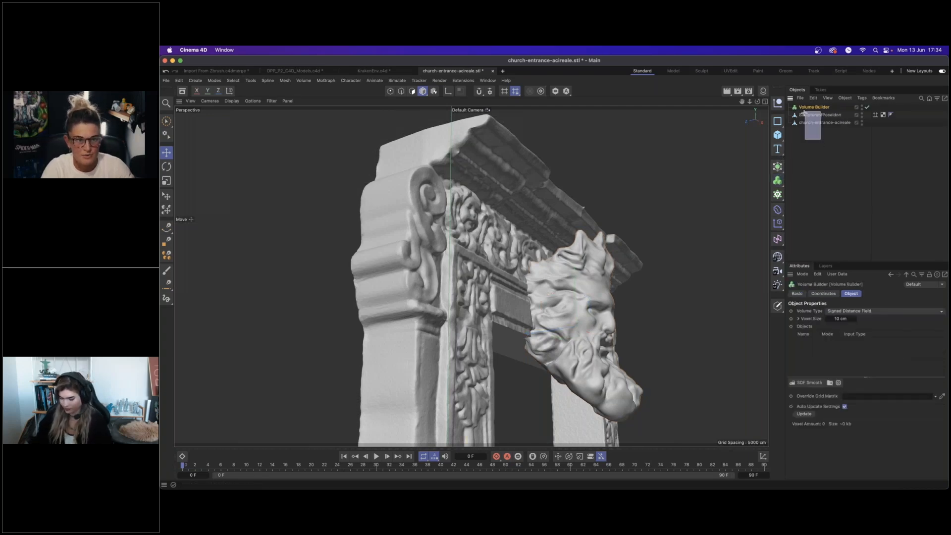
{"action": "left_click_drag", "start_coordinate": [826, 126], "coordinate": [825, 124]}
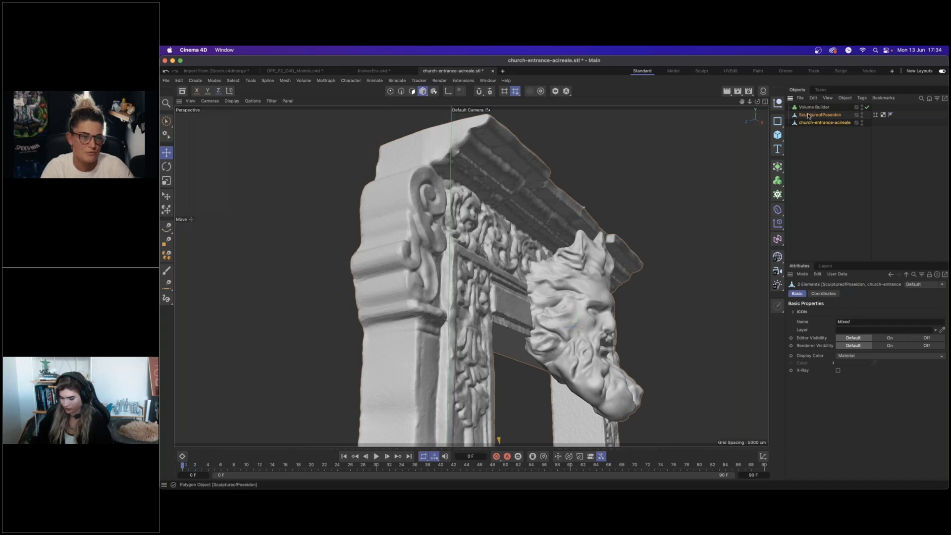
{"action": "left_click_drag", "start_coordinate": [812, 117], "coordinate": [811, 108]}
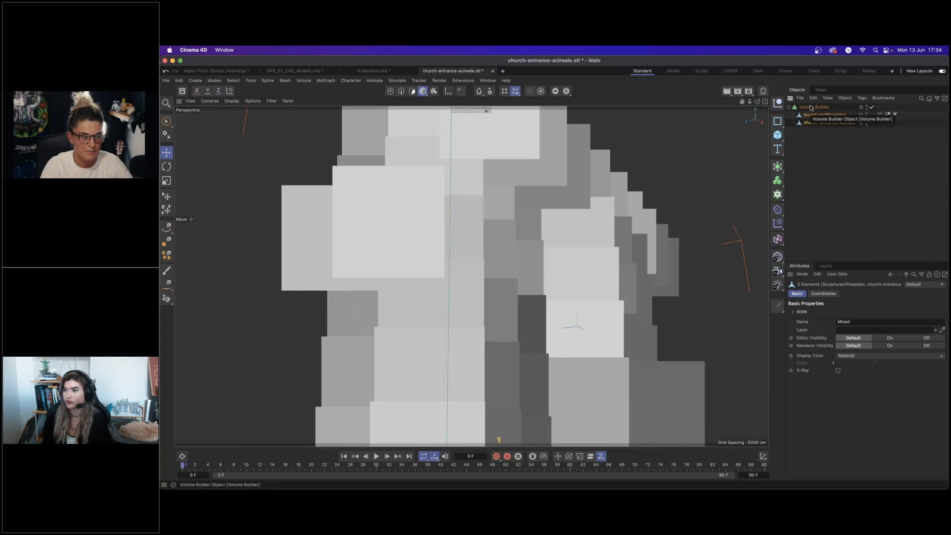
{"action": "mouse_move", "coordinate": [635, 278]}
{"action": "left_mouse_down", "text": "alt"}
{"action": "mouse_move", "coordinate": [548, 295]}
{"action": "mouse_move", "coordinate": [641, 276]}
{"action": "left_mouse_up", "text": "alt"}
{"action": "left_click", "coordinate": [822, 107]}
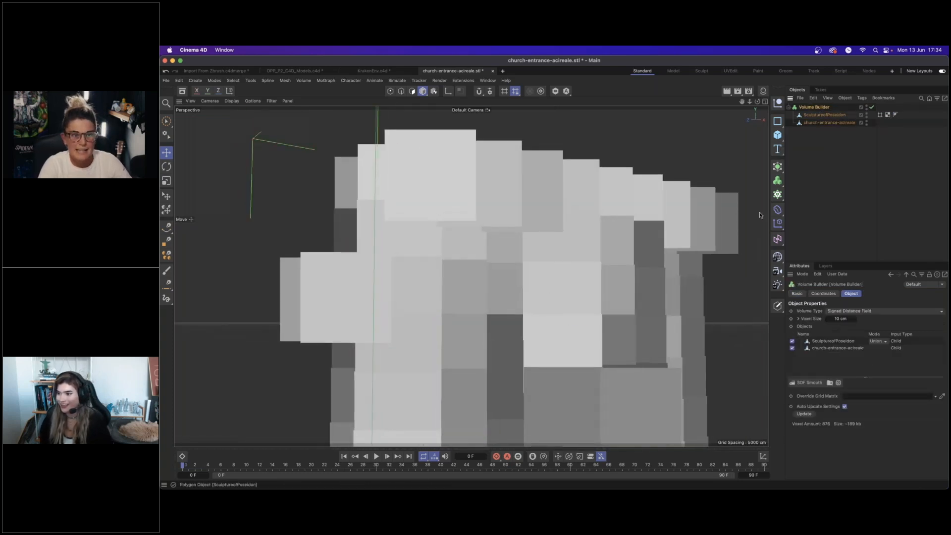
{"action": "scroll", "coordinate": [519, 274], "scroll_direction": "down", "scroll_amount": 5}
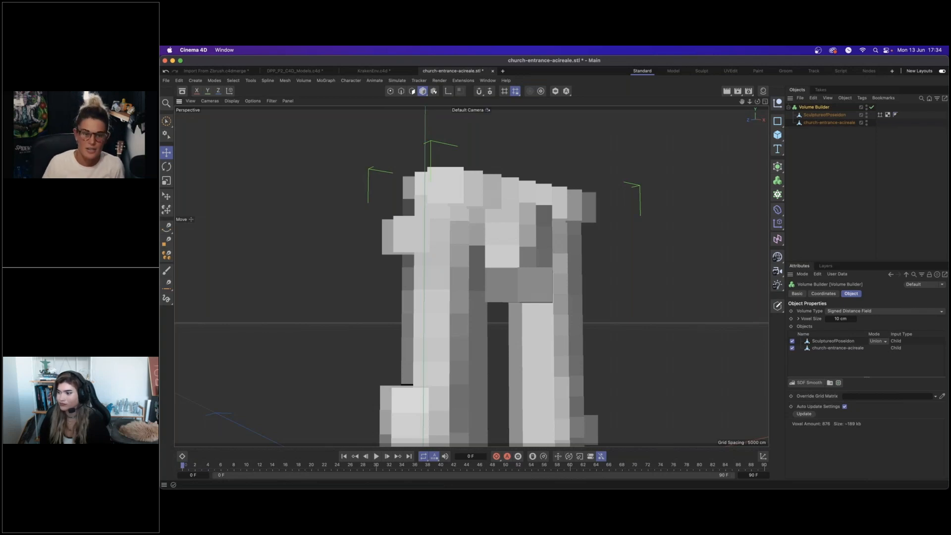
Refine the Volume Builder's voxel size to 0.5 cm after trying 1 cm.
{"action": "left_click", "coordinate": [845, 319]}
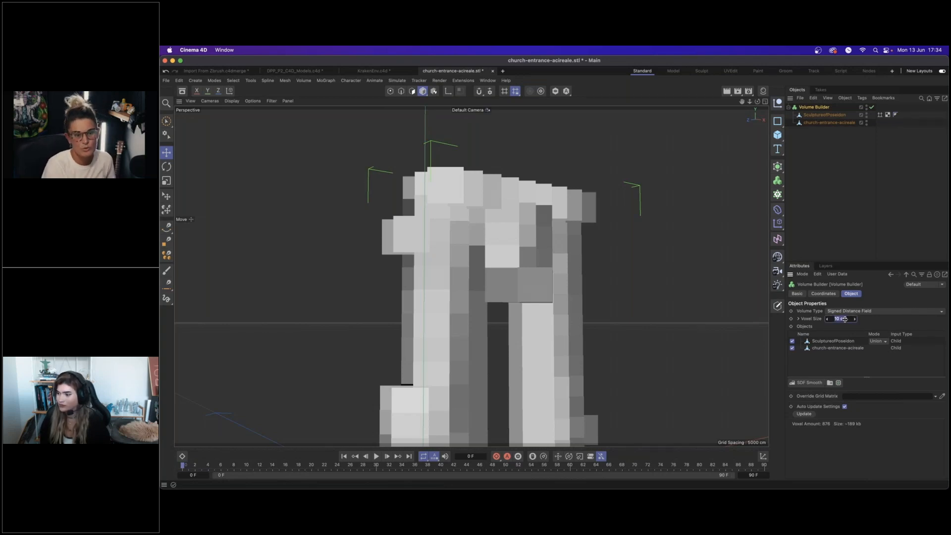
{"action": "key", "text": "Return"}
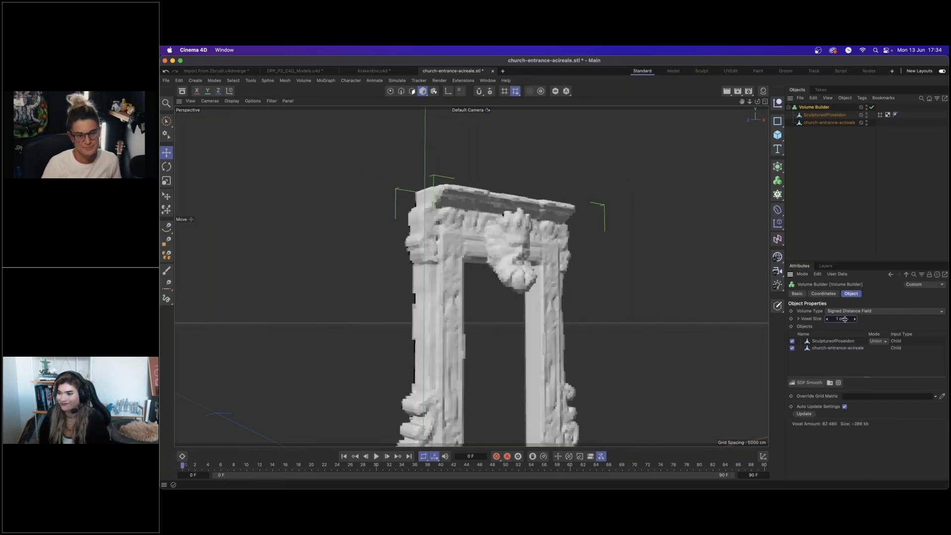
{"action": "double_click", "coordinate": [845, 319]}
{"action": "type", "text": ".5"}
{"action": "key", "text": "Return"}
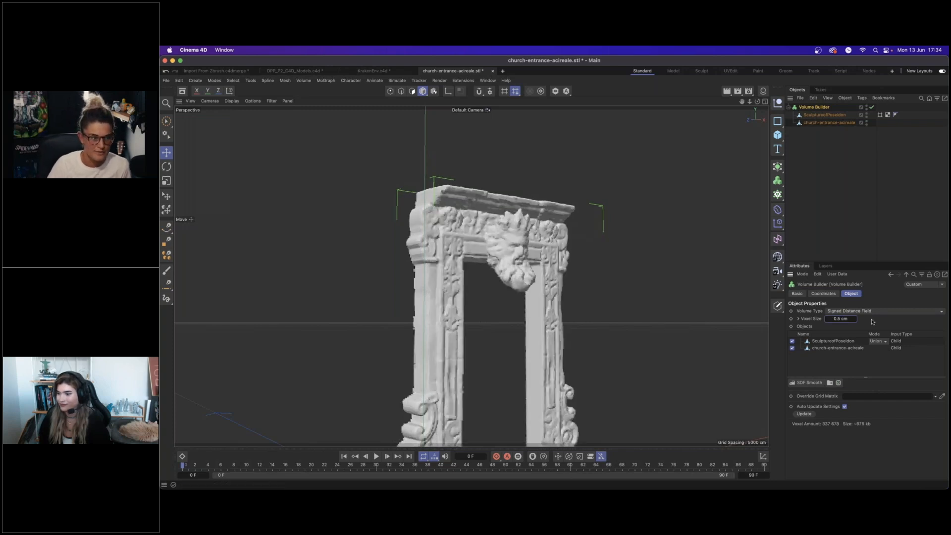
{"action": "left_click_drag", "start_coordinate": [527, 245], "coordinate": [456, 265], "text": "alt"}
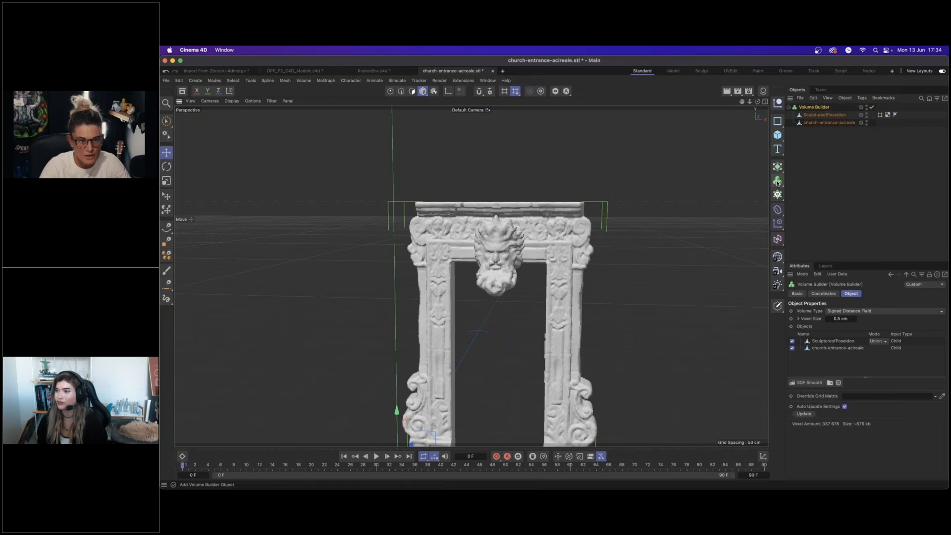
Add a Volume Mesher, place the Volume Builder inside it, and inspect the meshed head up close.
{"action": "left_click_drag", "start_coordinate": [778, 183], "coordinate": [819, 206], "text": "alt"}
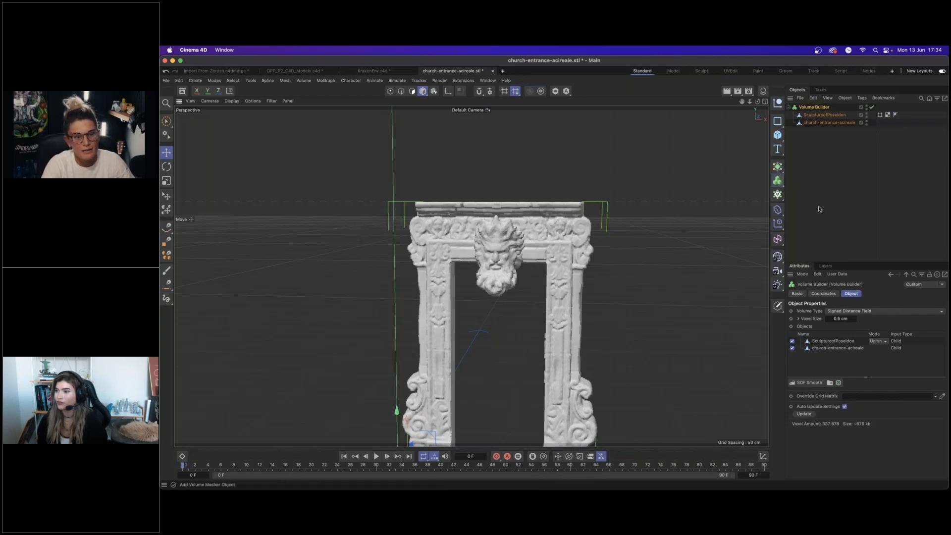
{"action": "left_click", "coordinate": [817, 114]}
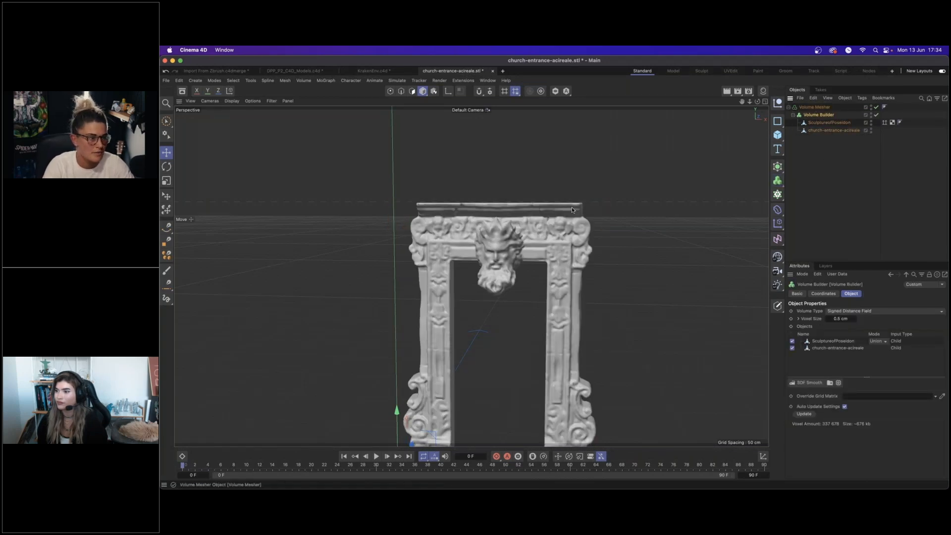
{"action": "left_click_drag", "start_coordinate": [513, 272], "coordinate": [568, 243], "text": "alt"}
{"action": "scroll", "coordinate": [522, 235], "scroll_direction": "up", "scroll_amount": 8}
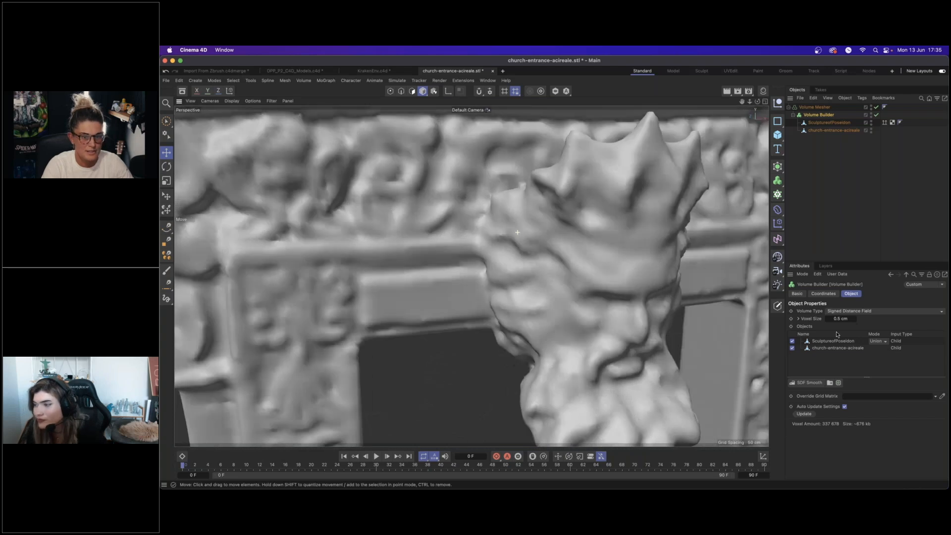
Try the Subtract and Intersect modes for SculptureofPoseidon in the Volume Builder and return it to Union.
{"action": "left_click", "coordinate": [881, 342]}
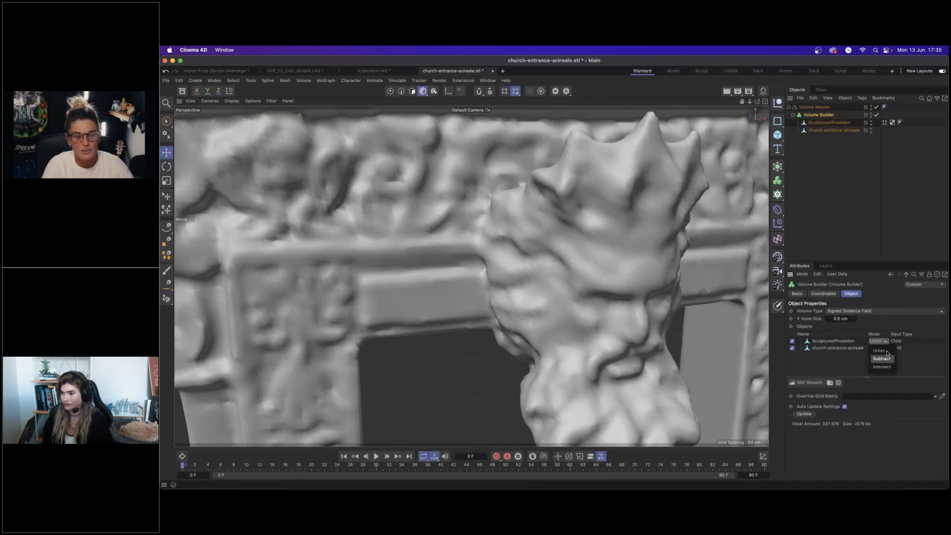
{"action": "left_click", "coordinate": [882, 358]}
{"action": "left_click", "coordinate": [880, 341]}
{"action": "left_click", "coordinate": [887, 367]}
{"action": "left_click", "coordinate": [880, 342]}
{"action": "left_click", "coordinate": [885, 350]}
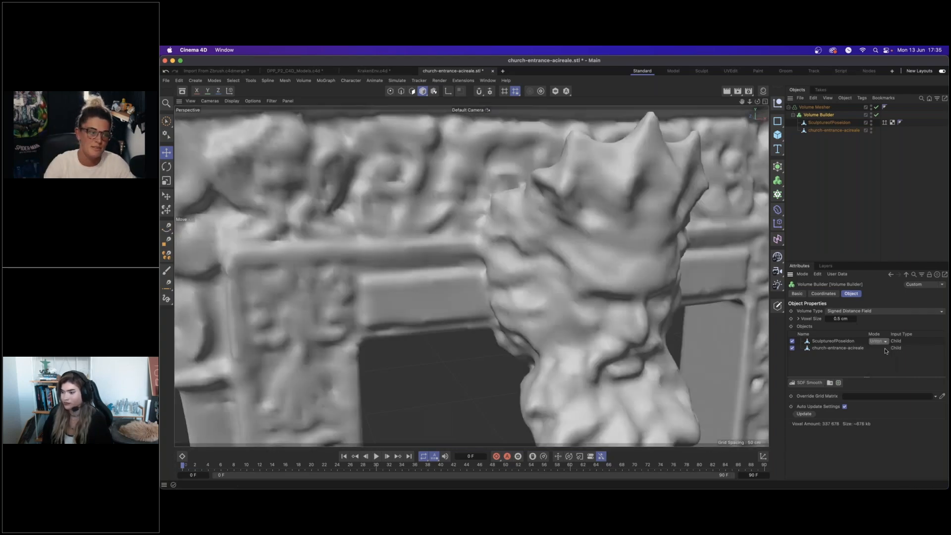
Set the Volume Builder's voxel size to 0.2 cm and check the full portal for detail.
{"action": "left_click", "coordinate": [843, 320]}
{"action": "type", "text": "0.2"}
{"action": "key", "text": "Return"}
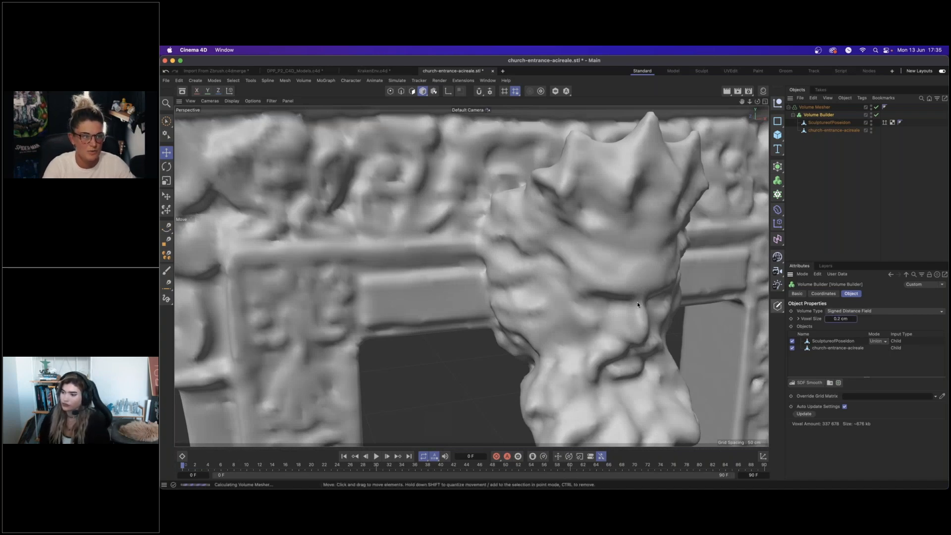
{"action": "right_click_drag", "start_coordinate": [686, 309], "coordinate": [471, 276], "text": "alt"}
{"action": "middle_click_drag", "start_coordinate": [686, 308], "coordinate": [518, 257], "text": "alt"}
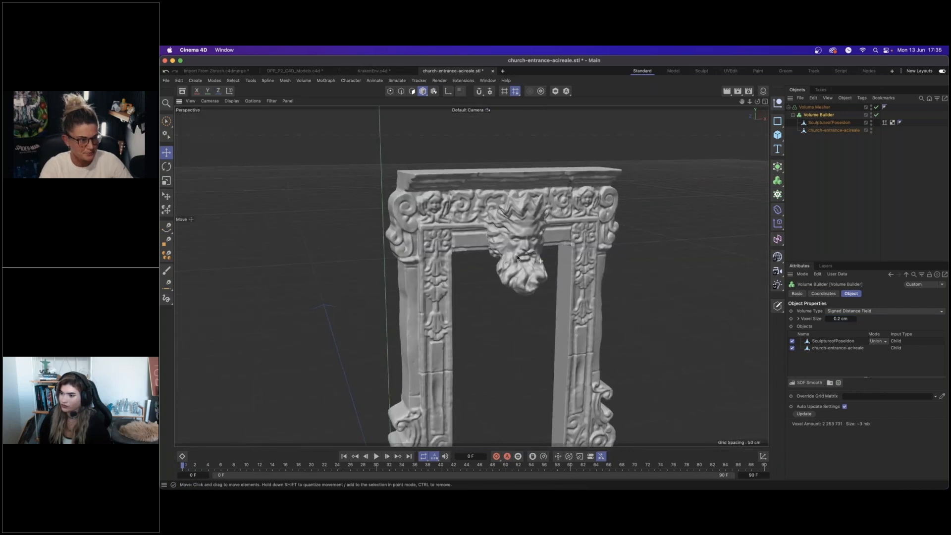
{"action": "left_click_drag", "start_coordinate": [517, 258], "coordinate": [539, 251], "text": "alt"}
{"action": "right_click_drag", "start_coordinate": [539, 251], "coordinate": [552, 225], "text": "alt"}
{"action": "middle_click_drag", "start_coordinate": [552, 225], "coordinate": [546, 199], "text": "alt"}
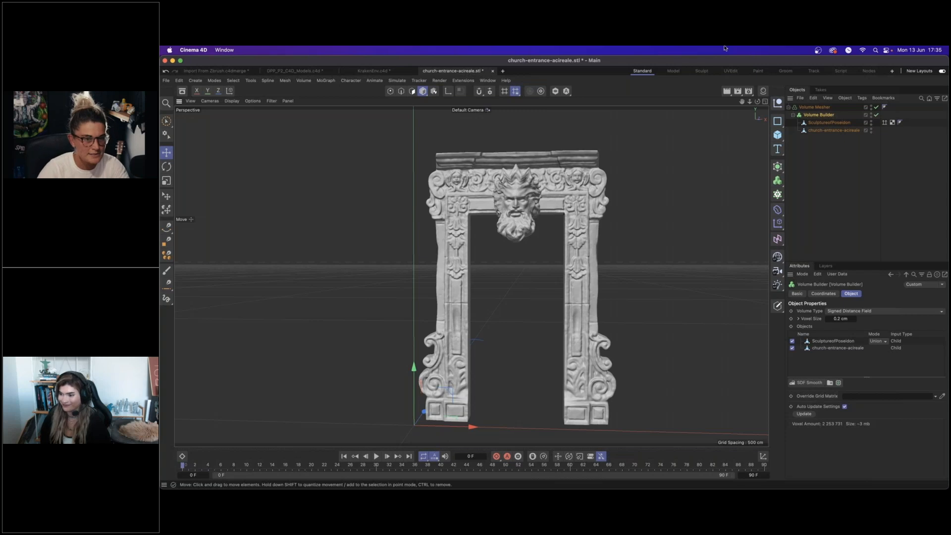
Create a Random Field and link it into the Volume Builder's objects above SculptureofPoseidon.
{"action": "left_click", "coordinate": [778, 240]}
{"action": "left_click", "coordinate": [815, 310]}
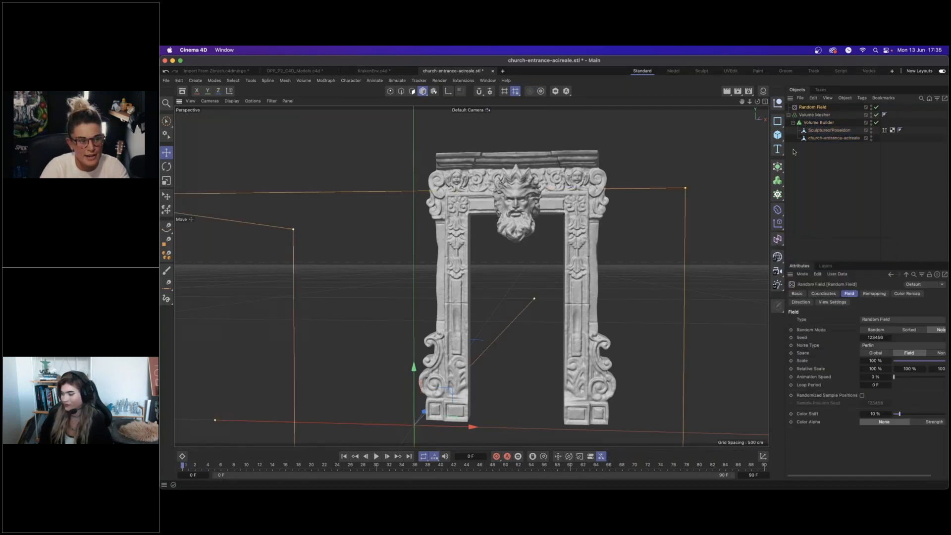
{"action": "left_click", "coordinate": [819, 122]}
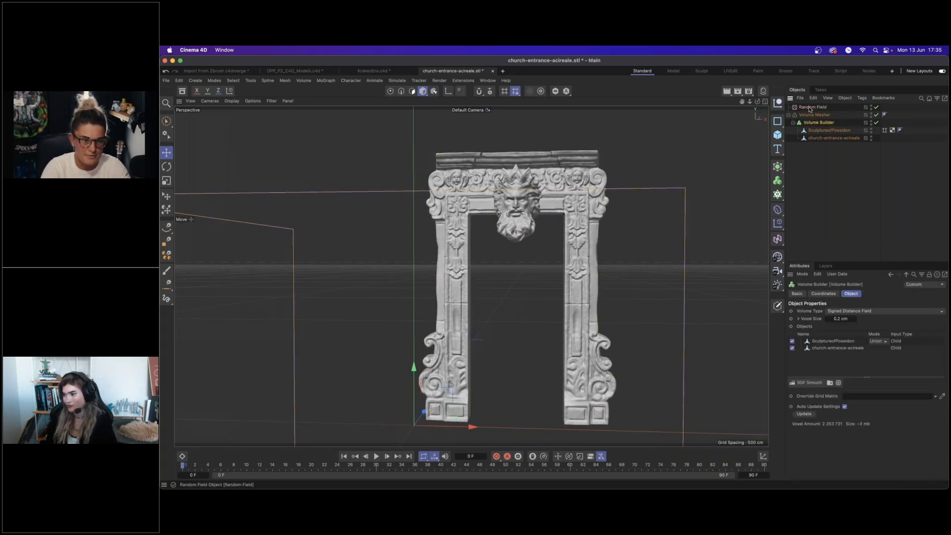
{"action": "left_click_drag", "start_coordinate": [811, 109], "coordinate": [824, 342]}
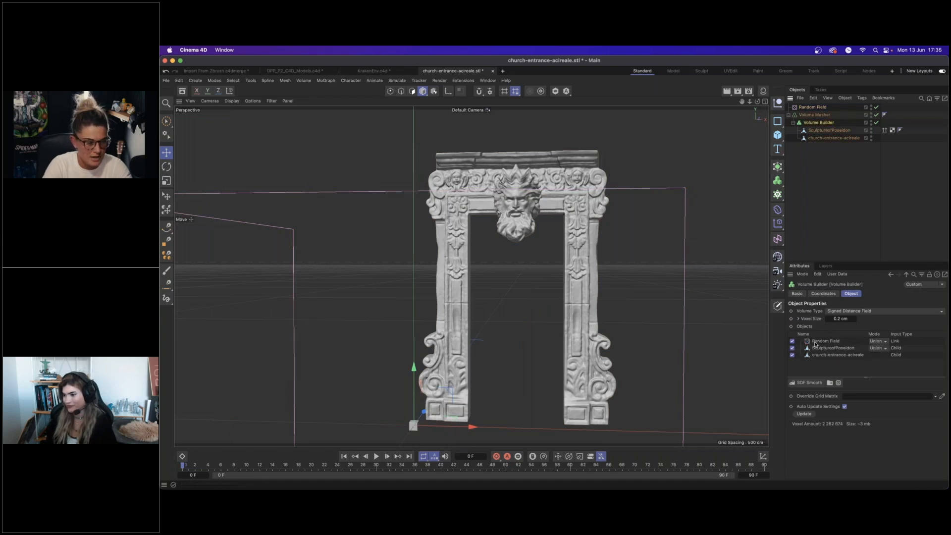
Set the Random Field's creation space to Objects Below and its mode to Subtract in the Volume Builder.
{"action": "left_click", "coordinate": [824, 342]}
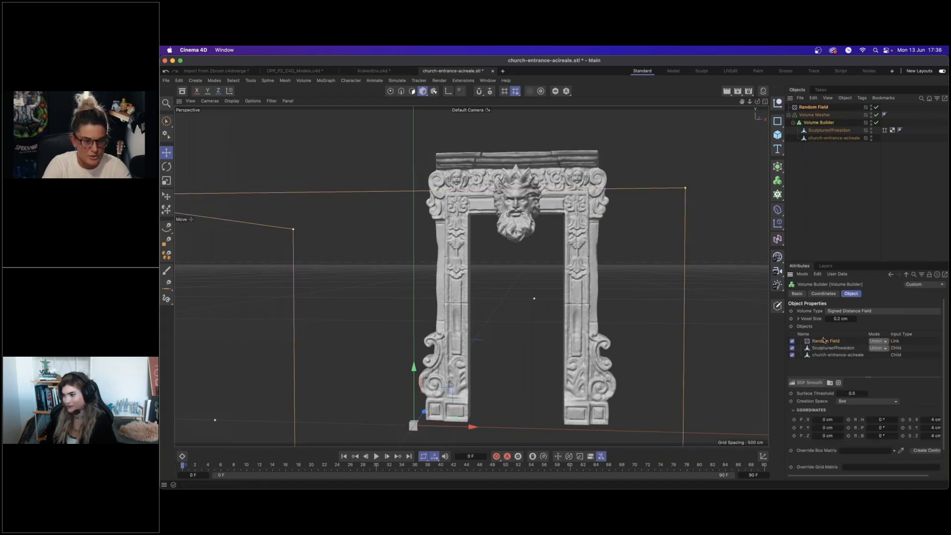
{"action": "left_click", "coordinate": [867, 401]}
{"action": "left_click", "coordinate": [866, 419]}
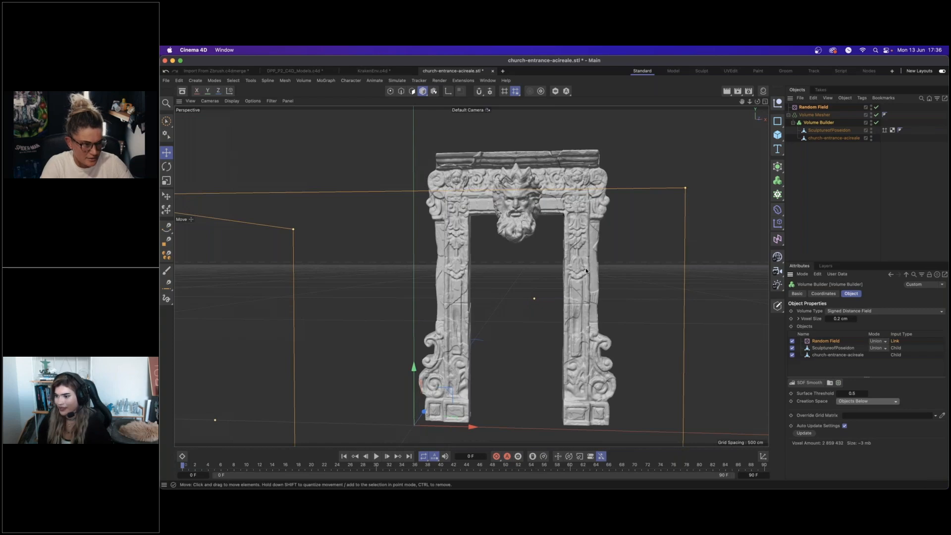
{"action": "scroll", "coordinate": [587, 270], "scroll_direction": "up", "scroll_amount": 5}
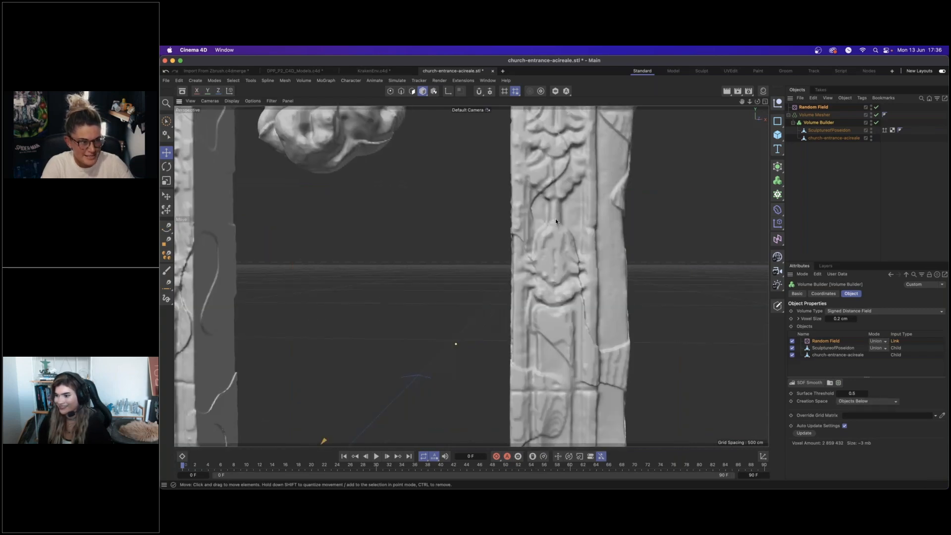
{"action": "scroll", "coordinate": [332, 255], "scroll_direction": "down", "scroll_amount": 5}
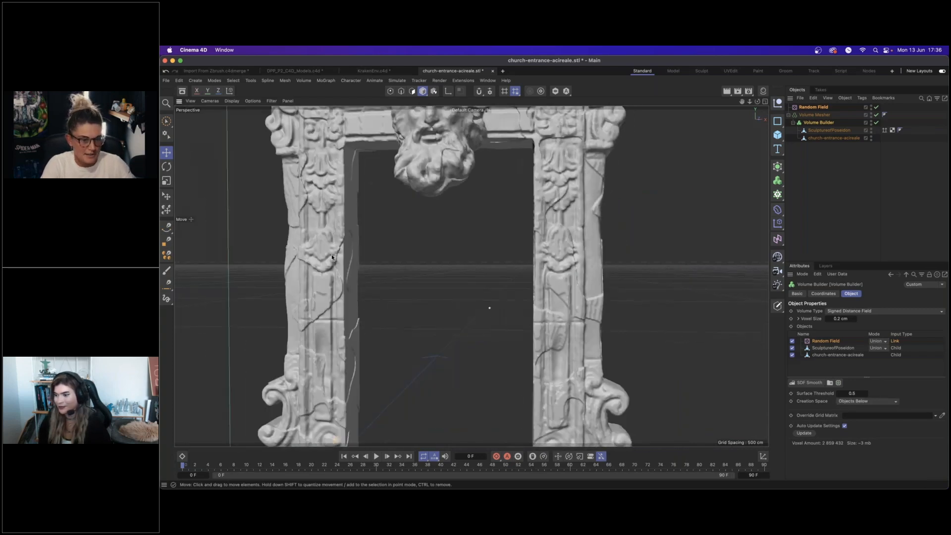
{"action": "scroll", "coordinate": [332, 254], "scroll_direction": "up", "scroll_amount": 6}
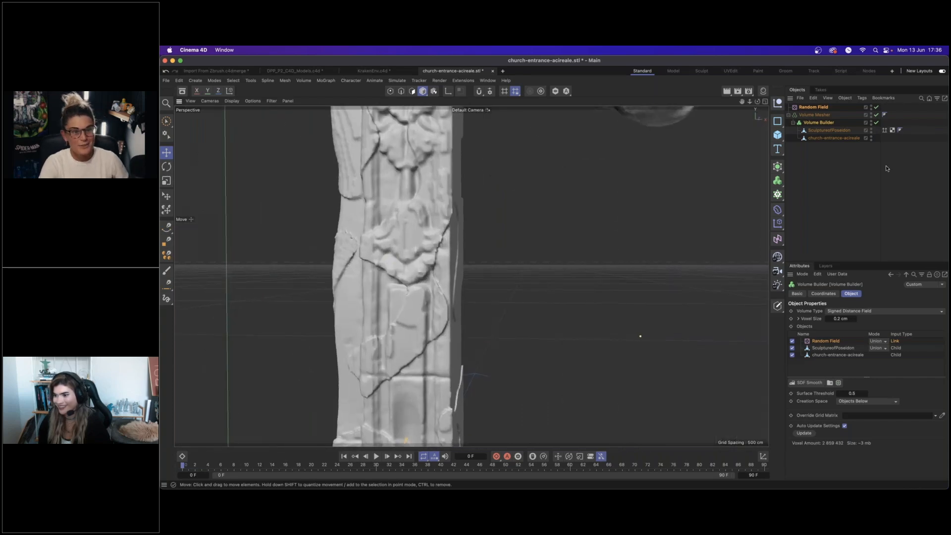
{"action": "left_click", "coordinate": [883, 345]}
{"action": "left_click", "coordinate": [884, 352]}
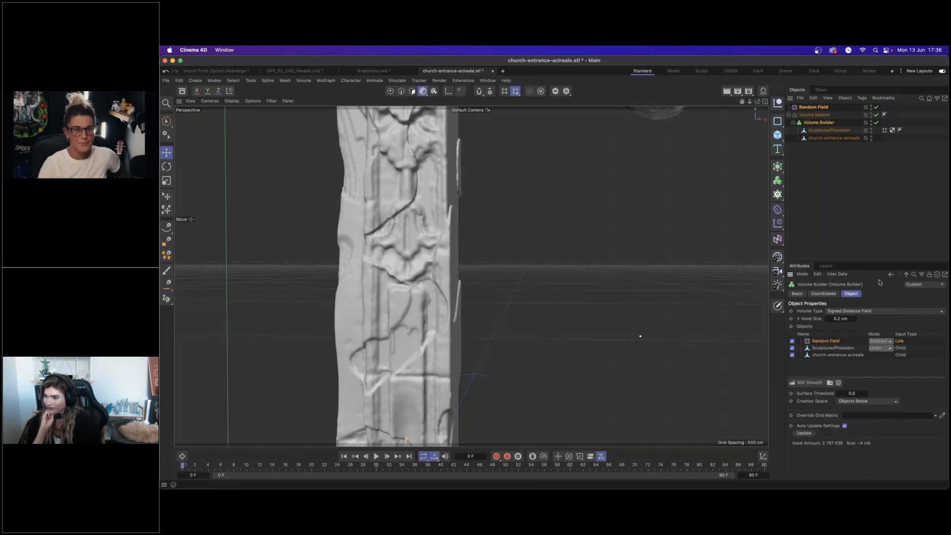
Change the Random Field's noise type to Luka and check the weathering across the portal.
{"action": "left_click", "coordinate": [813, 107]}
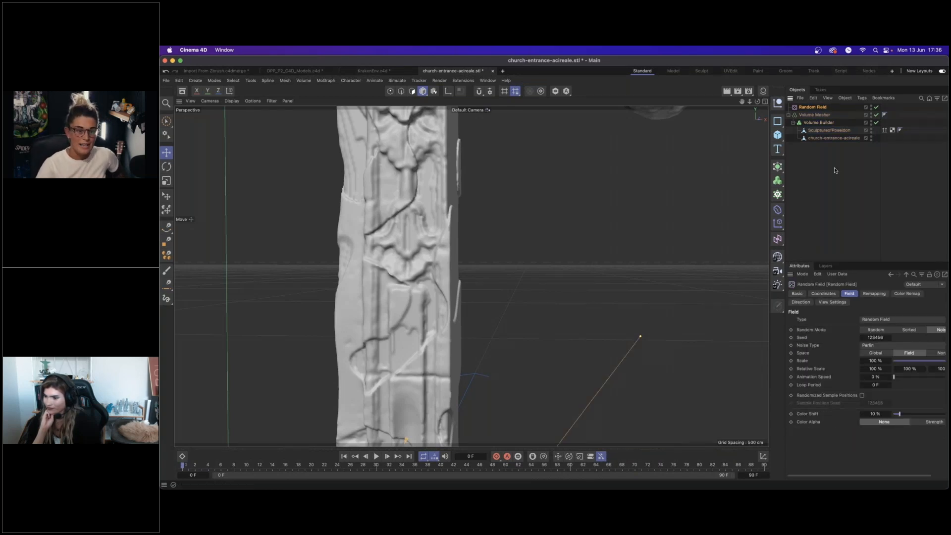
{"action": "left_click", "coordinate": [901, 345]}
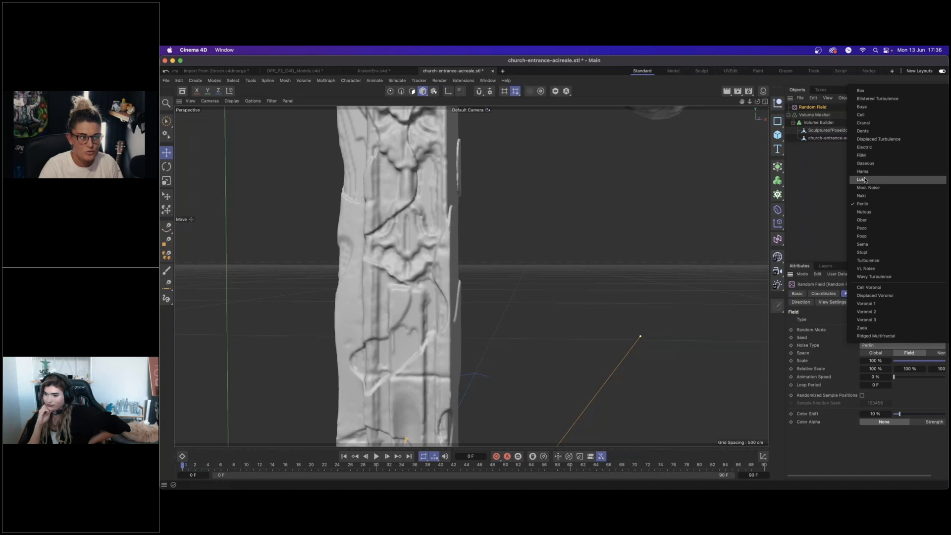
{"action": "left_click", "coordinate": [865, 180]}
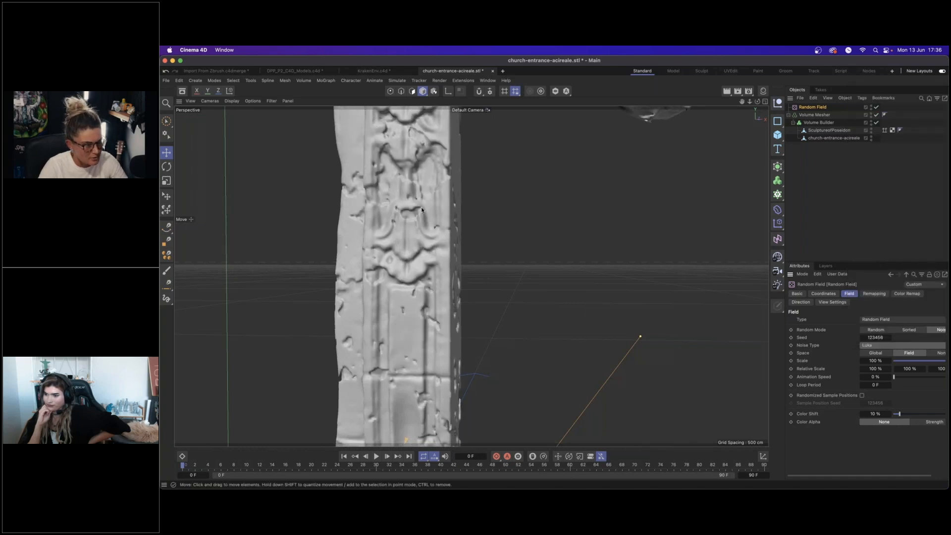
{"action": "right_click_drag", "start_coordinate": [474, 213], "coordinate": [616, 242], "text": "alt"}
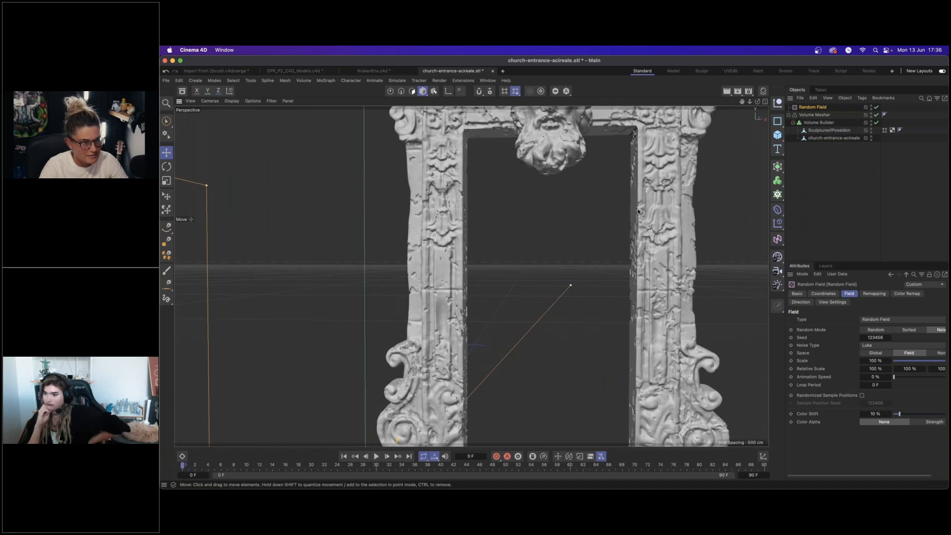
Set the Random Field's scale to 200% and check the weathering across the whole portal.
{"action": "left_click", "coordinate": [875, 361]}
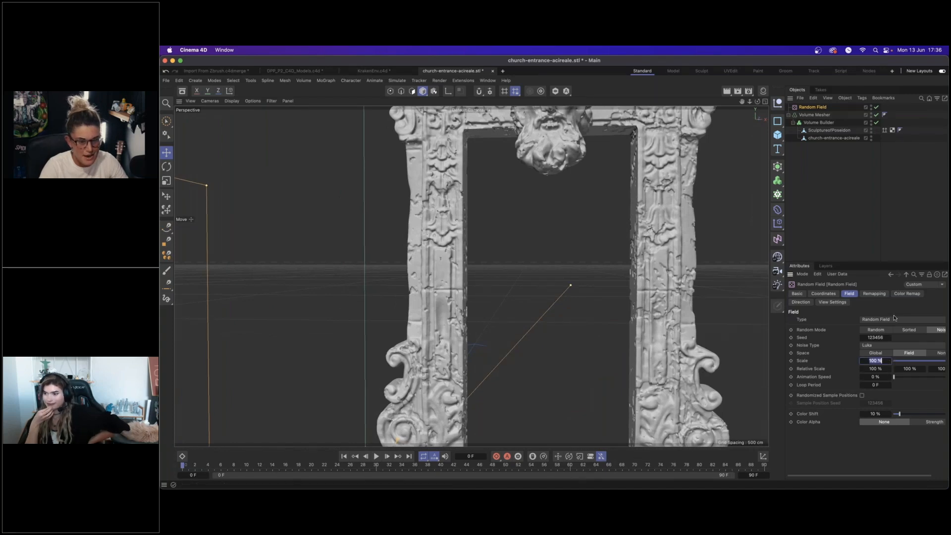
{"action": "type", "text": "200"}
{"action": "key", "text": "Return"}
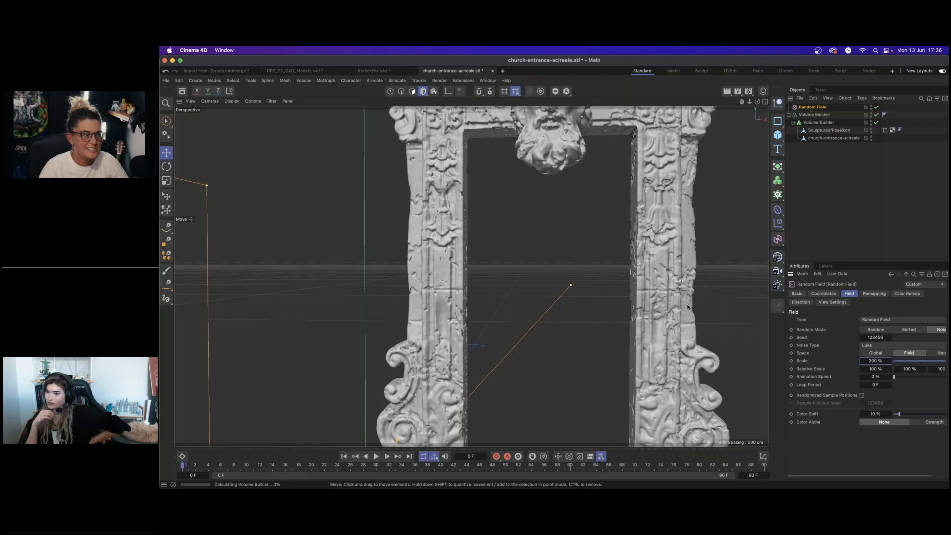
{"action": "mouse_move", "coordinate": [648, 295]}
{"action": "left_mouse_down", "text": "alt"}
{"action": "mouse_move", "coordinate": [639, 302]}
{"action": "mouse_move", "coordinate": [648, 295]}
{"action": "left_mouse_up", "text": "alt"}
{"action": "scroll", "coordinate": [674, 279], "scroll_direction": "down", "scroll_amount": 5}
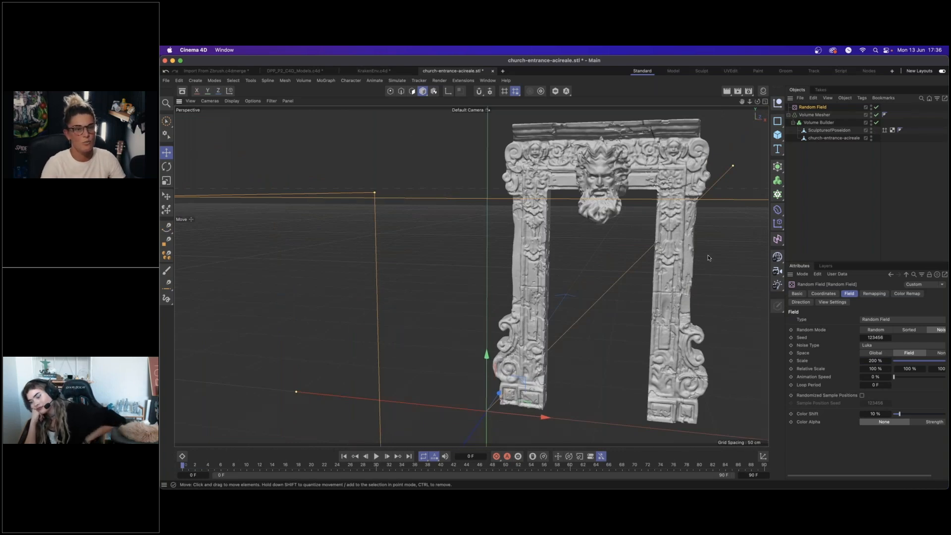
Bake the Volume Mesher into a polygon copy with Current State to Object and move the copy beside the original portal.
{"action": "left_click", "coordinate": [819, 131]}
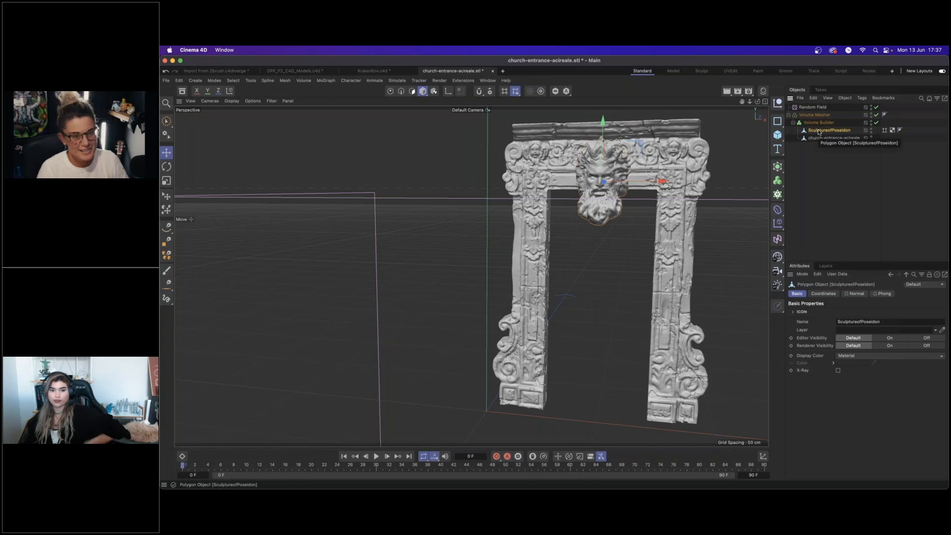
{"action": "left_click", "coordinate": [815, 115]}
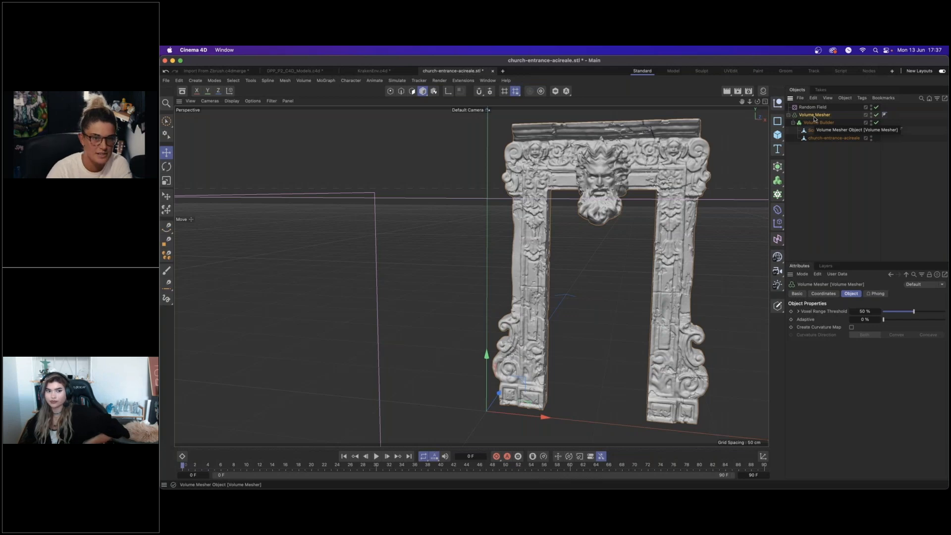
{"action": "right_click", "coordinate": [817, 116]}
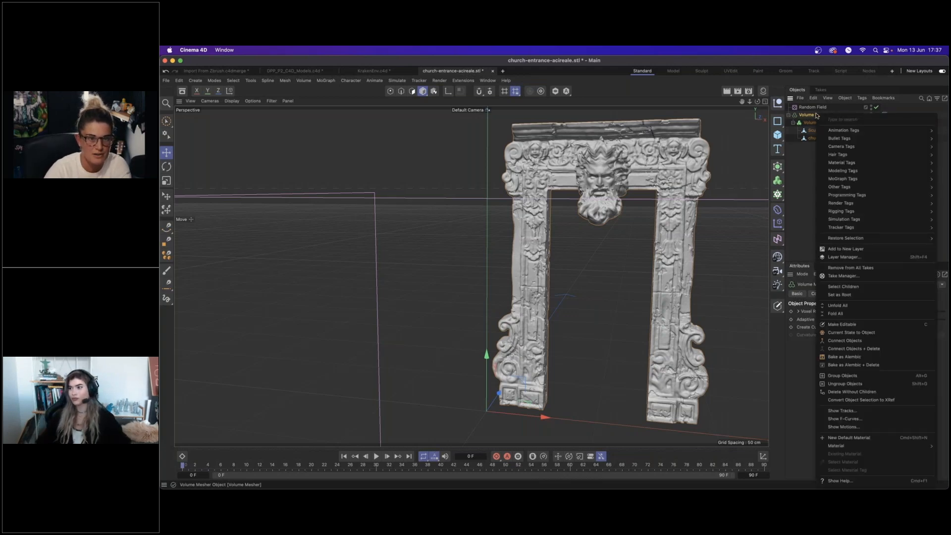
{"action": "left_click", "coordinate": [873, 333]}
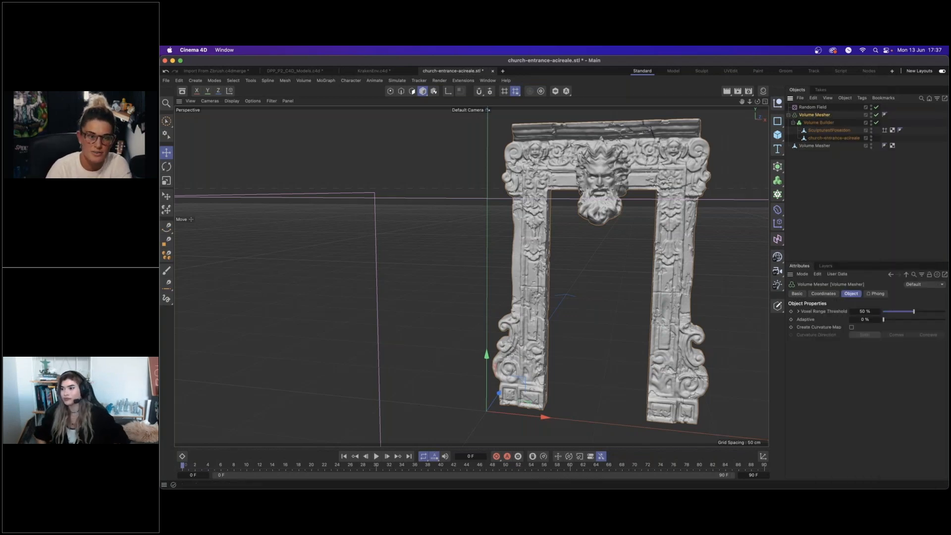
{"action": "left_click", "coordinate": [798, 153]}
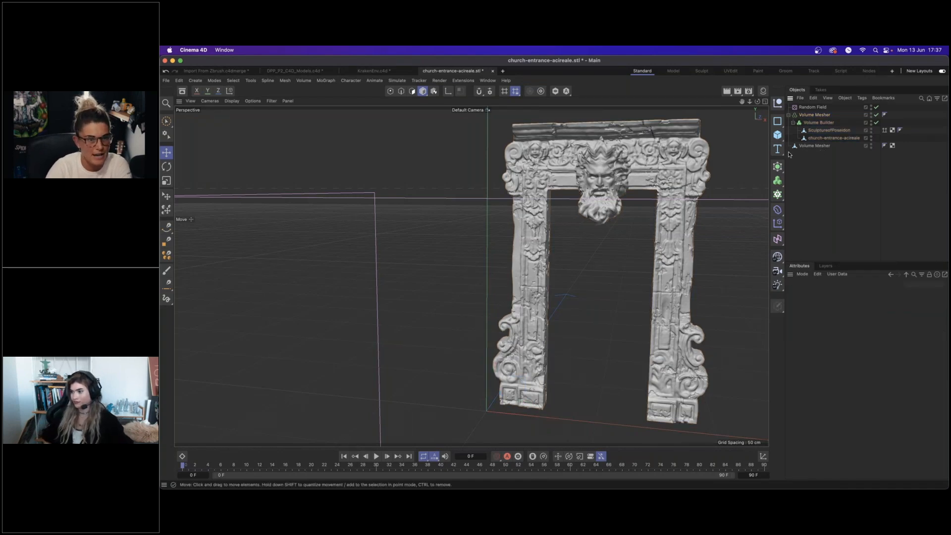
{"action": "left_click", "coordinate": [815, 146]}
{"action": "left_click_drag", "start_coordinate": [540, 415], "coordinate": [306, 388]}
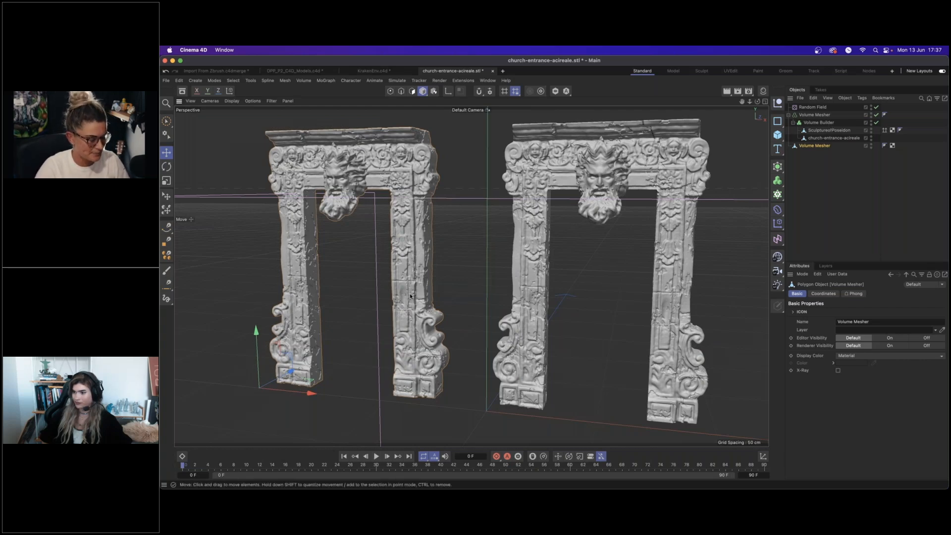
Switch to KrakenEnv.c4d and use the Top view to move the Volume Mesher portal in front of the Kraken's temple.
{"action": "left_click", "coordinate": [371, 71]}
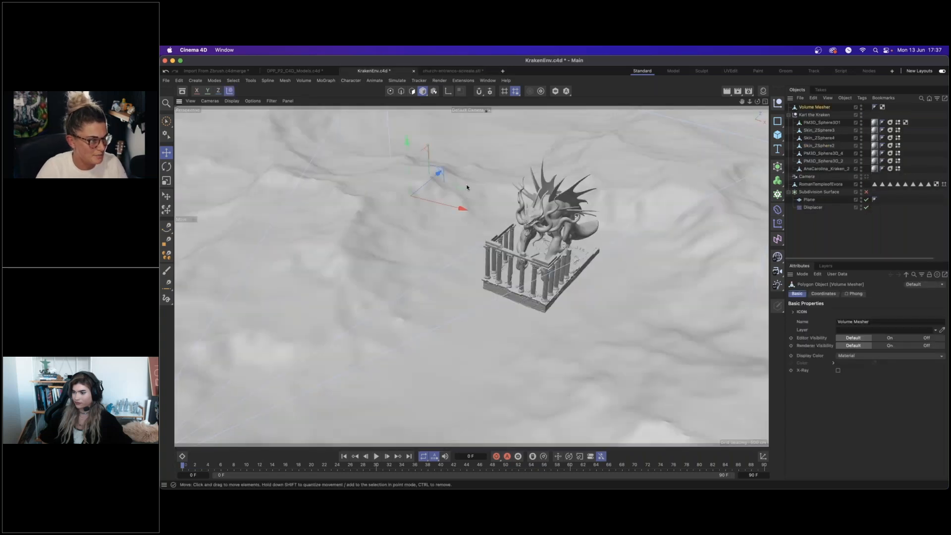
{"action": "left_click", "coordinate": [765, 101]}
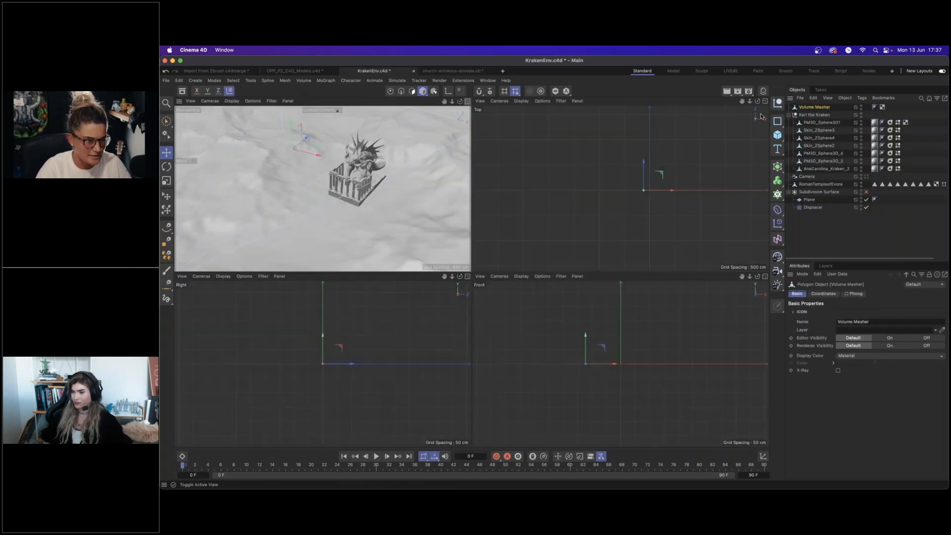
{"action": "left_click_drag", "start_coordinate": [659, 174], "coordinate": [696, 224]}
{"action": "middle_click", "coordinate": [469, 226]}
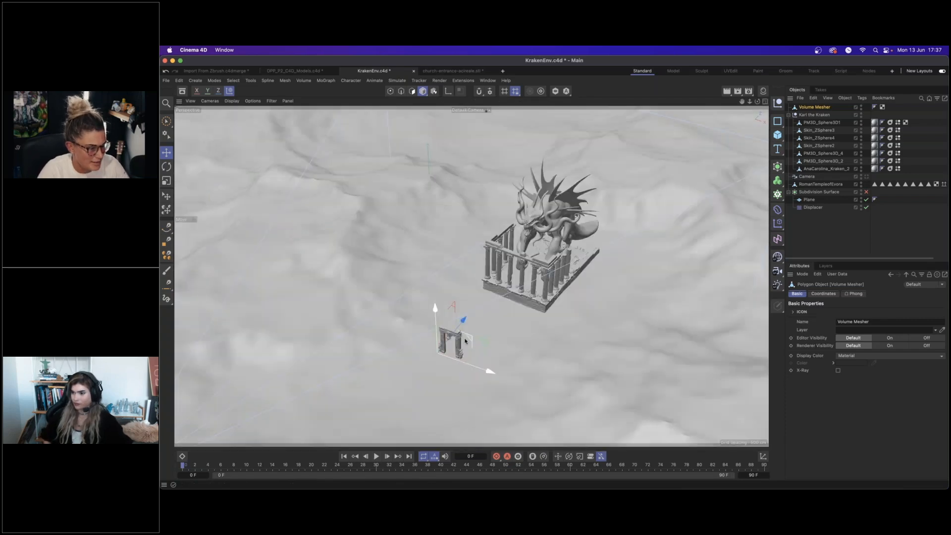
Scale up the Volume Mesher portal and reposition it on the seabed in front of the temple.
{"action": "left_click_drag", "start_coordinate": [474, 338], "coordinate": [503, 321], "text": "alt"}
{"action": "key", "text": "t"}
{"action": "left_click_drag", "start_coordinate": [418, 352], "coordinate": [523, 342]}
{"action": "key", "text": "e"}
{"action": "key", "text": "r"}
{"action": "left_click", "coordinate": [165, 153]}
{"action": "scroll", "coordinate": [516, 387], "scroll_direction": "down", "scroll_amount": 5}
{"action": "key", "text": "t"}
{"action": "key", "text": "e"}
{"action": "left_click_drag", "start_coordinate": [542, 402], "coordinate": [524, 342]}
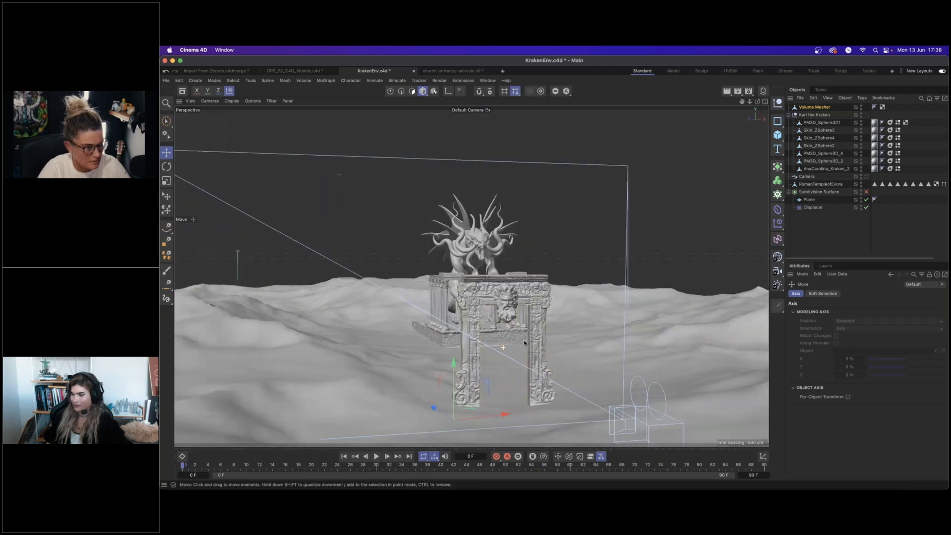
Frame a low view that shows the Kraken and its temple through the portal's opening.
{"action": "scroll", "coordinate": [545, 335], "scroll_direction": "up", "scroll_amount": 10}
{"action": "left_click_drag", "start_coordinate": [548, 336], "coordinate": [488, 352], "text": "alt"}
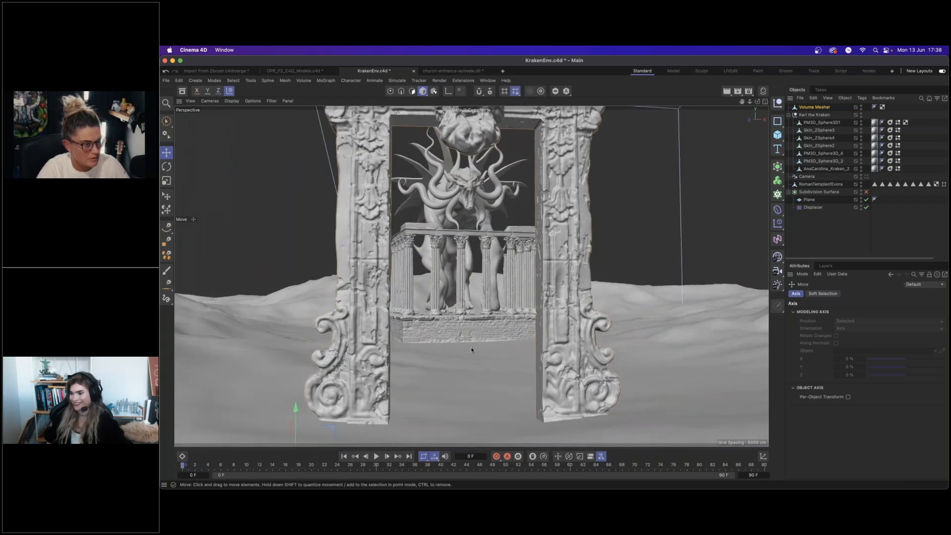
{"action": "mouse_move", "coordinate": [479, 348]}
{"action": "left_mouse_down", "text": "alt"}
{"action": "mouse_move", "coordinate": [464, 348]}
{"action": "mouse_move", "coordinate": [475, 349]}
{"action": "left_mouse_up", "text": "alt"}
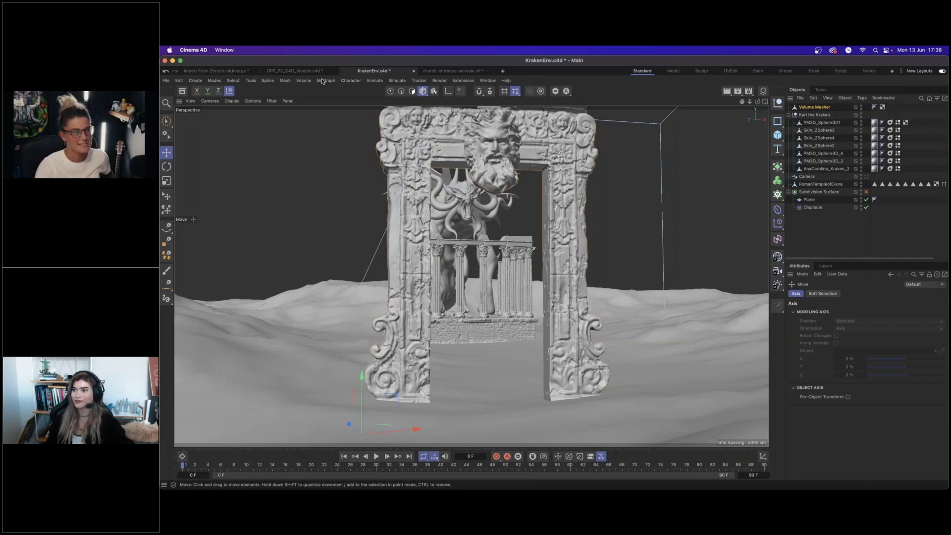
Copy UnderwaterTerrain from DPP_P2_C4D_Models.c4d and return to KrakenEnv.c4d.
{"action": "left_click", "coordinate": [302, 73]}
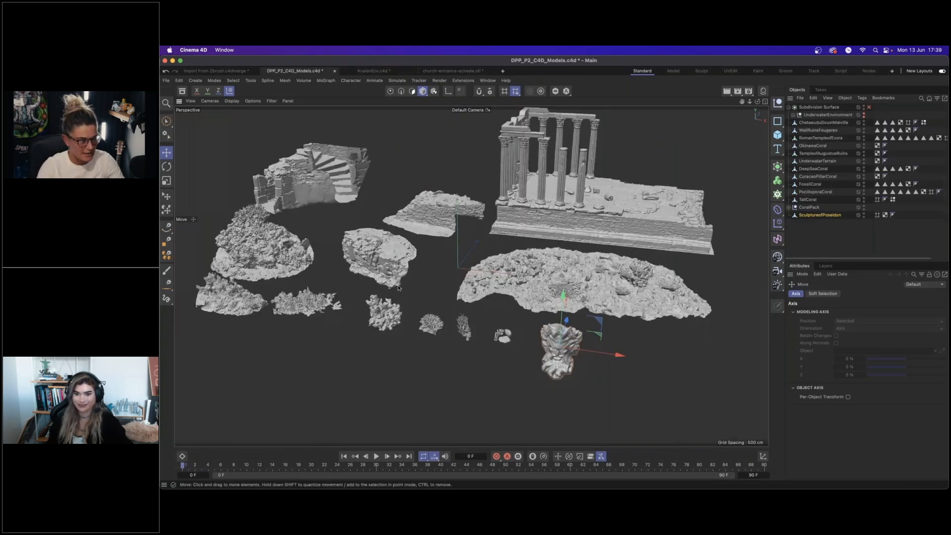
{"action": "middle_click_drag", "start_coordinate": [537, 273], "coordinate": [641, 294], "text": "alt"}
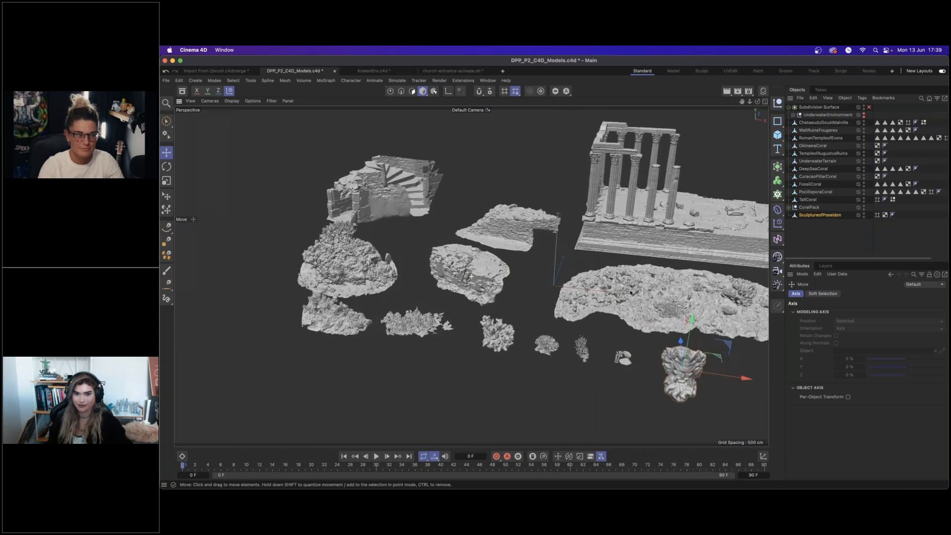
{"action": "left_click", "coordinate": [641, 293]}
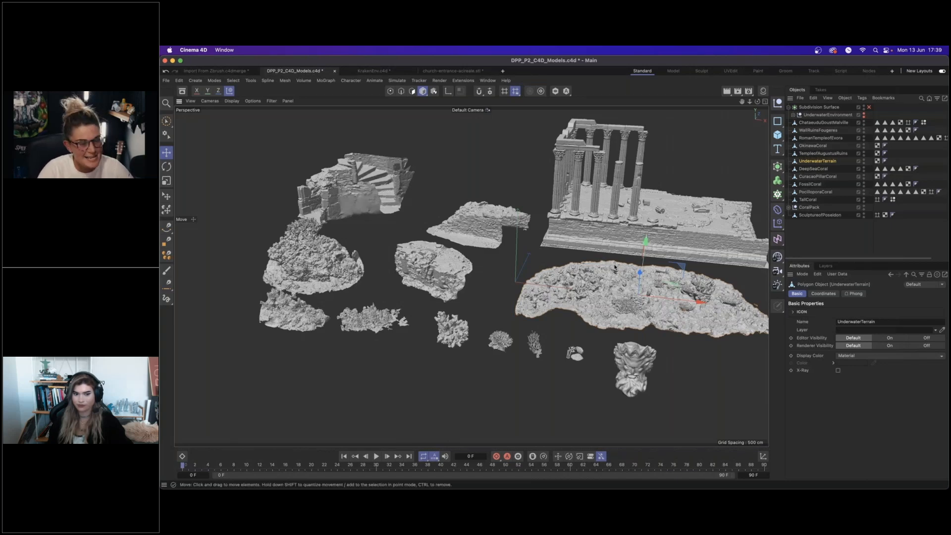
{"action": "left_click", "coordinate": [376, 71]}
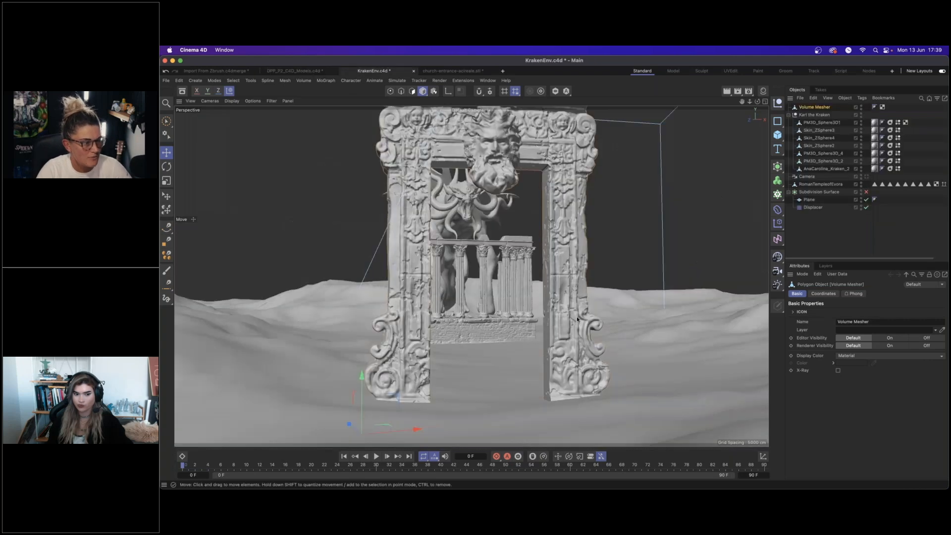
Create a camera from the current portal view, compare it with the existing Camera's framing, and clear the selection.
{"action": "left_click", "coordinate": [777, 271]}
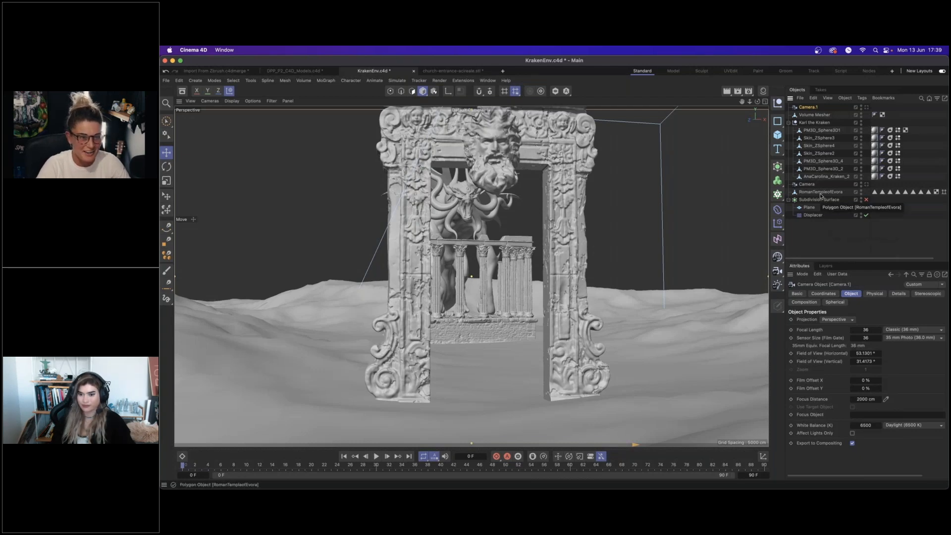
{"action": "left_click", "coordinate": [866, 183]}
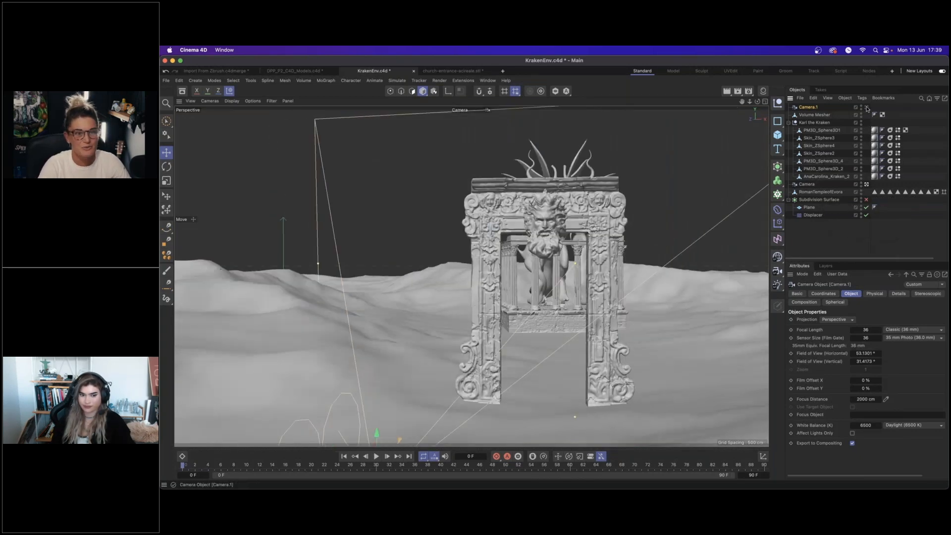
{"action": "key", "text": "super+shift+a"}
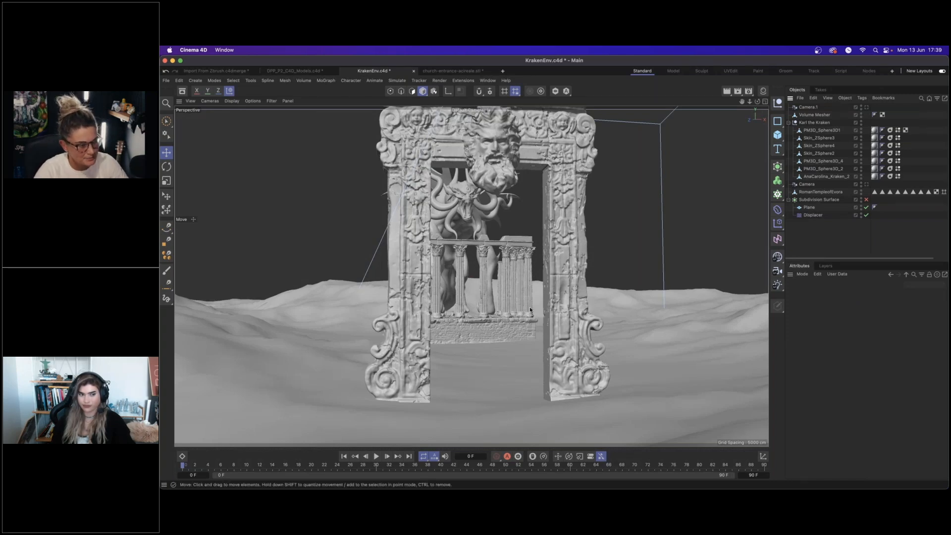
Paste UnderwaterTerrain into the scene and move it onto the seabed beside the Kraken's temple.
{"action": "left_click_drag", "start_coordinate": [530, 307], "coordinate": [529, 320], "text": "alt"}
{"action": "right_click_drag", "start_coordinate": [533, 328], "coordinate": [497, 331], "text": "alt"}
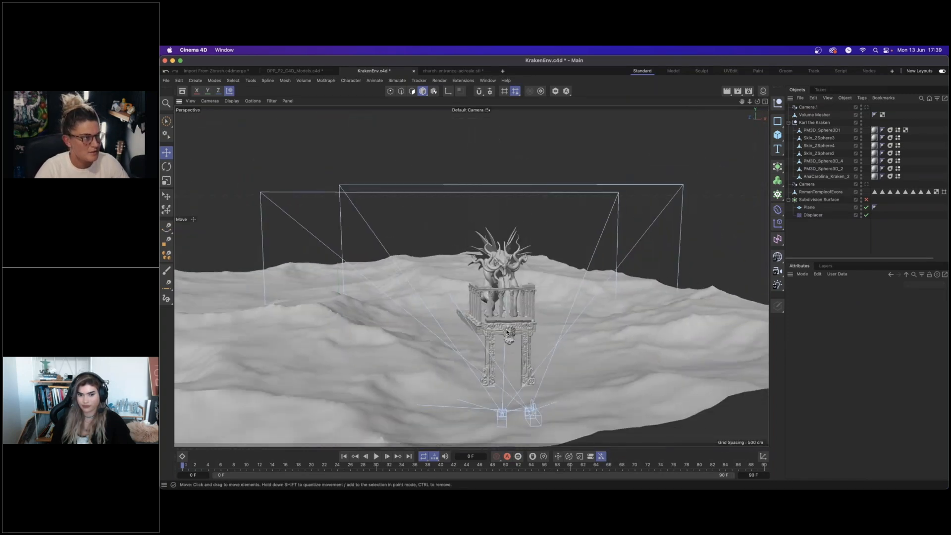
{"action": "left_click_drag", "start_coordinate": [498, 331], "coordinate": [512, 342], "text": "alt"}
{"action": "key", "text": "super+v"}
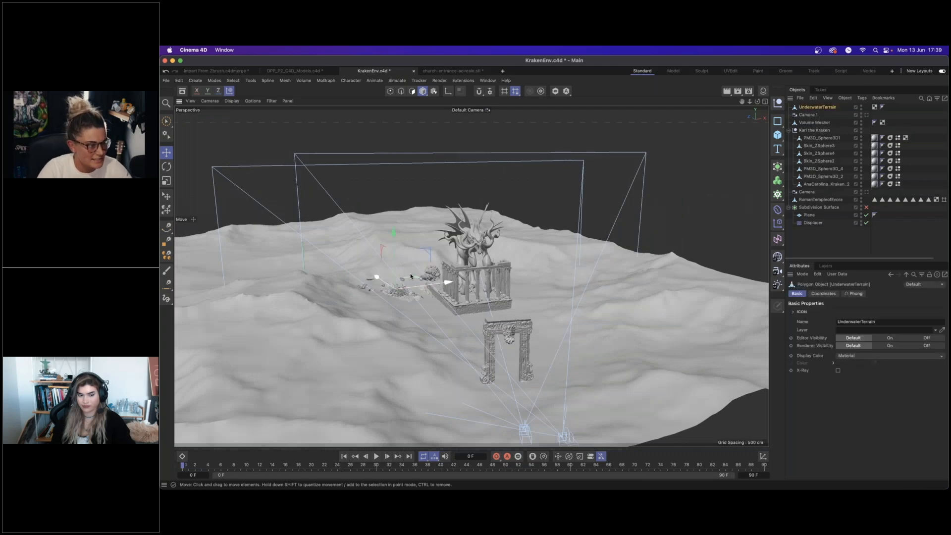
{"action": "mouse_move", "coordinate": [401, 276]}
{"action": "left_mouse_down"}
{"action": "mouse_move", "coordinate": [590, 314]}
{"action": "mouse_move", "coordinate": [557, 322]}
{"action": "mouse_move", "coordinate": [543, 340]}
{"action": "mouse_move", "coordinate": [548, 358]}
{"action": "mouse_move", "coordinate": [629, 340]}
{"action": "mouse_move", "coordinate": [506, 307]}
{"action": "mouse_move", "coordinate": [439, 302]}
{"action": "mouse_move", "coordinate": [453, 314]}
{"action": "mouse_move", "coordinate": [543, 275]}
{"action": "mouse_move", "coordinate": [475, 283]}
{"action": "mouse_move", "coordinate": [444, 272]}
{"action": "mouse_move", "coordinate": [579, 238]}
{"action": "mouse_move", "coordinate": [553, 279]}
{"action": "mouse_move", "coordinate": [574, 324]}
{"action": "left_mouse_up"}
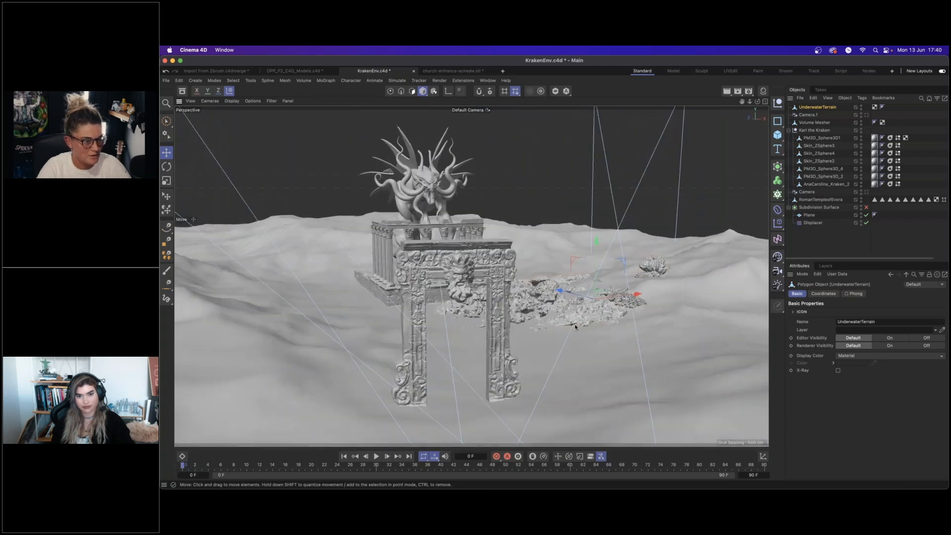
Look through Camera.1, shift UnderwaterTerrain slightly away from the portal, and sink it a little into the seabed.
{"action": "left_click", "coordinate": [866, 115]}
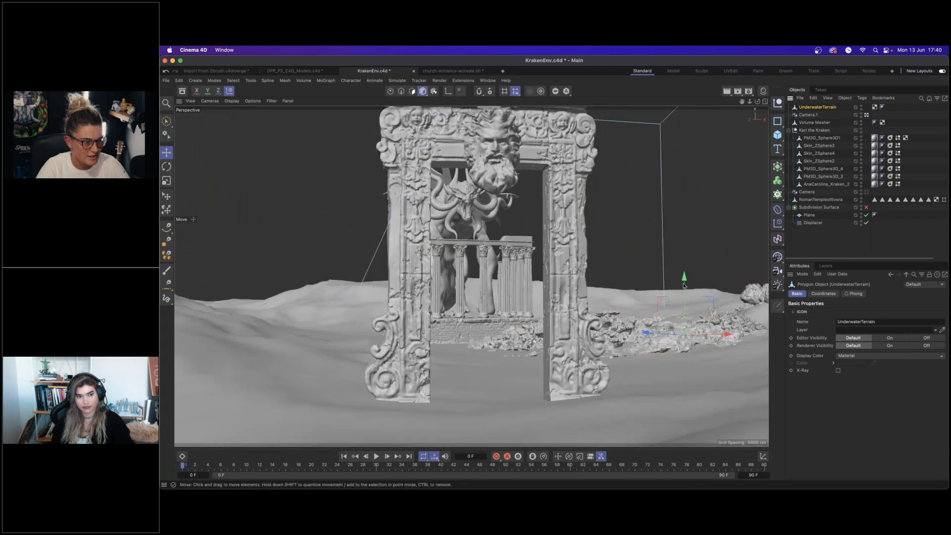
{"action": "left_click_drag", "start_coordinate": [647, 334], "coordinate": [654, 333]}
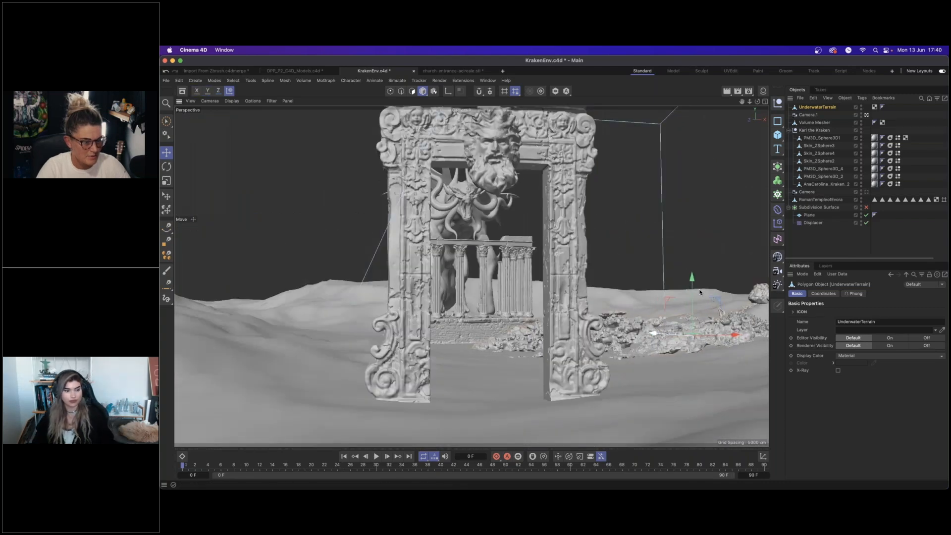
{"action": "left_click_drag", "start_coordinate": [695, 286], "coordinate": [695, 291]}
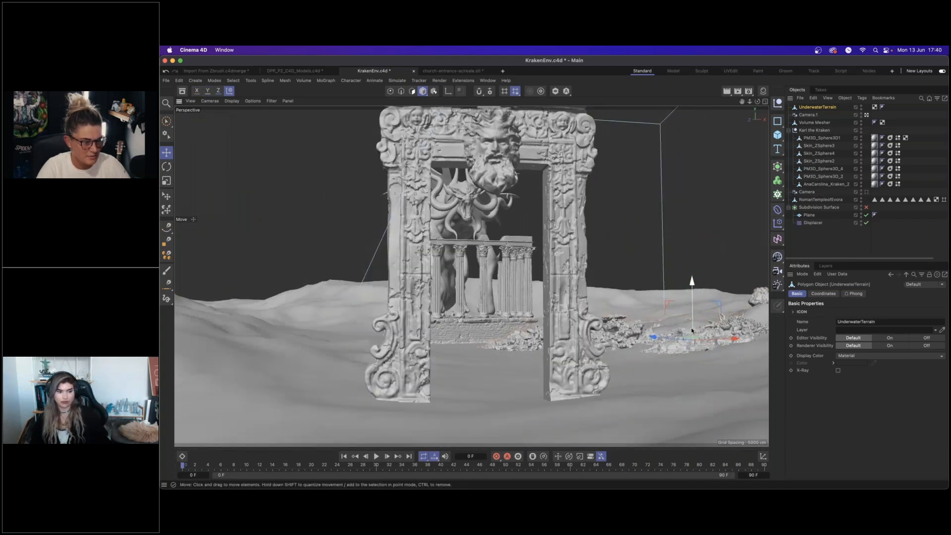
{"action": "left_click_drag", "start_coordinate": [671, 345], "coordinate": [722, 276], "text": "alt"}
{"action": "key", "text": "r"}
{"action": "key", "text": "e"}
{"action": "left_click_drag", "start_coordinate": [649, 329], "coordinate": [632, 328], "text": "alt"}
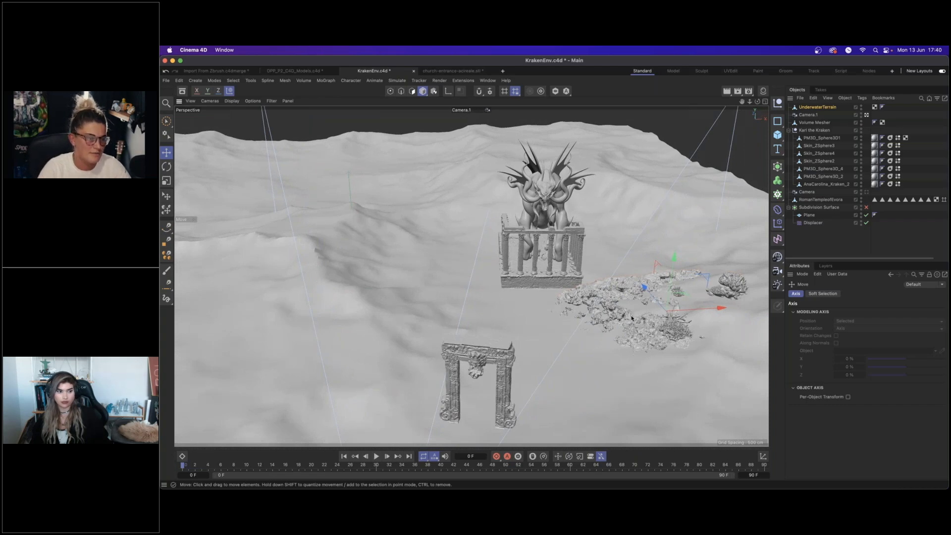
Copy DeepSeaCoral from DPP_P2_C4D_Models.c4d and paste it into KrakenEnv.c4d.
{"action": "left_click", "coordinate": [295, 71]}
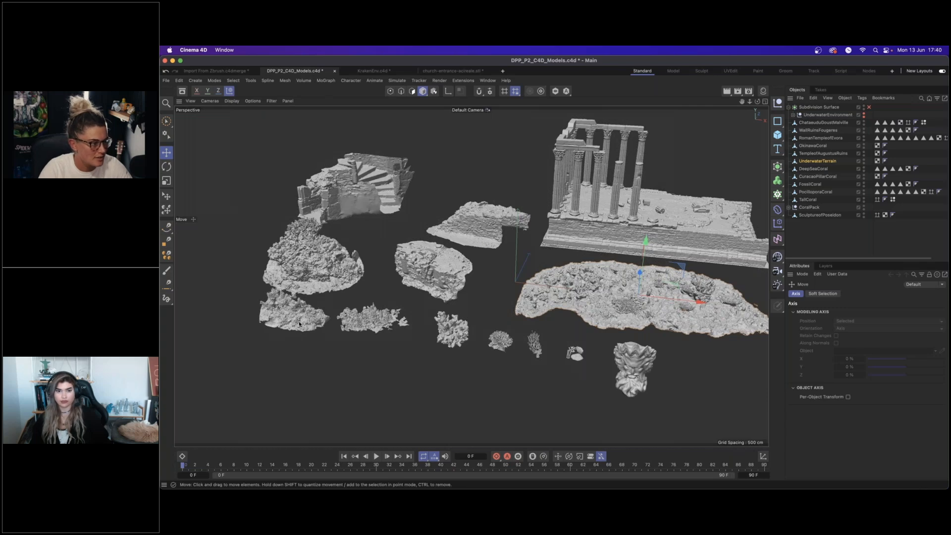
{"action": "middle_click_drag", "start_coordinate": [326, 295], "coordinate": [382, 353], "text": "alt"}
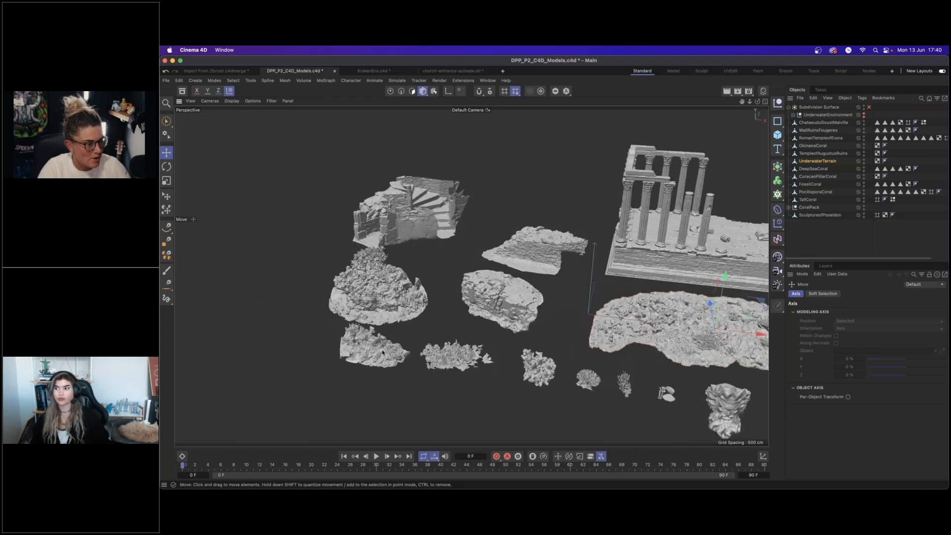
{"action": "left_click", "coordinate": [382, 353]}
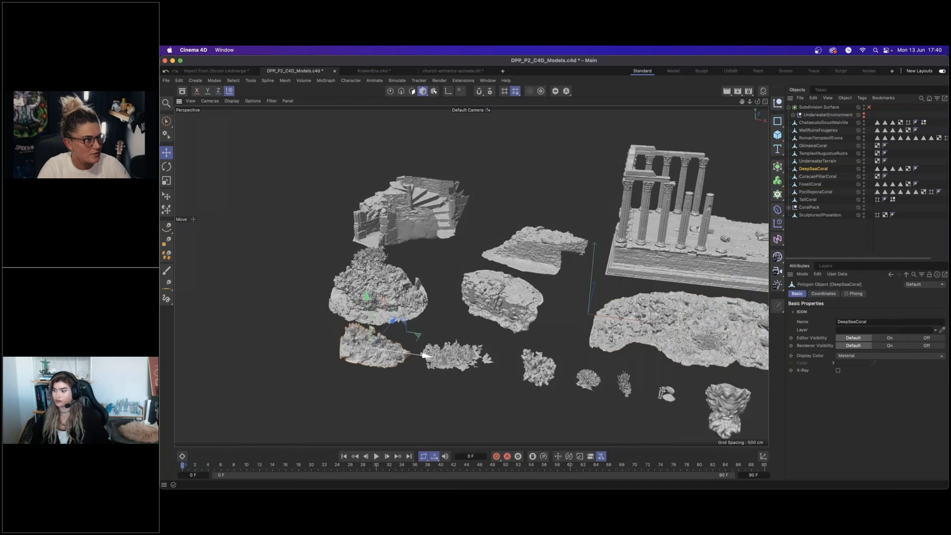
{"action": "left_click", "coordinate": [361, 71]}
{"action": "key", "text": "super+v"}
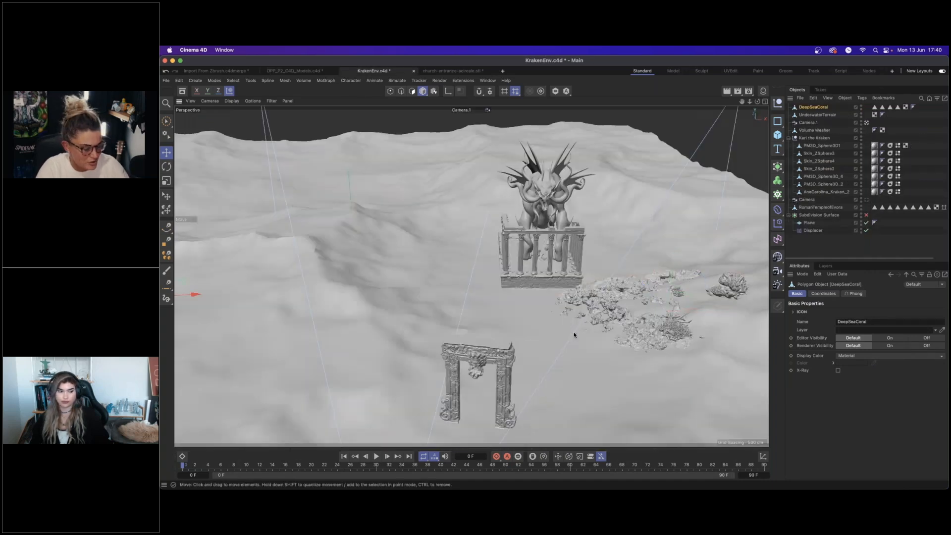
Move DeepSeaCoral onto the seabed beside the portal, on the side opposite UnderwaterTerrain.
{"action": "right_click_drag", "start_coordinate": [598, 361], "coordinate": [505, 353], "text": "alt"}
{"action": "left_click_drag", "start_coordinate": [377, 320], "coordinate": [505, 288]}
{"action": "left_click_drag", "start_coordinate": [520, 322], "coordinate": [534, 292]}
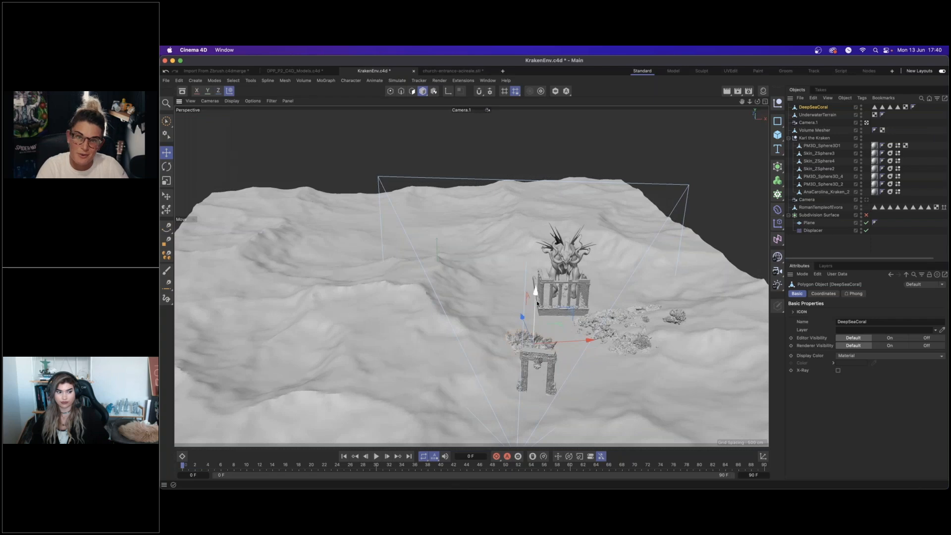
{"action": "left_click_drag", "start_coordinate": [557, 334], "coordinate": [604, 323]}
{"action": "scroll", "coordinate": [604, 323], "scroll_direction": "up", "scroll_amount": 3}
{"action": "left_click_drag", "start_coordinate": [476, 355], "coordinate": [624, 335], "text": "alt"}
{"action": "scroll", "coordinate": [625, 338], "scroll_direction": "up", "scroll_amount": 5}
{"action": "left_click_drag", "start_coordinate": [529, 364], "coordinate": [602, 369], "text": "alt"}
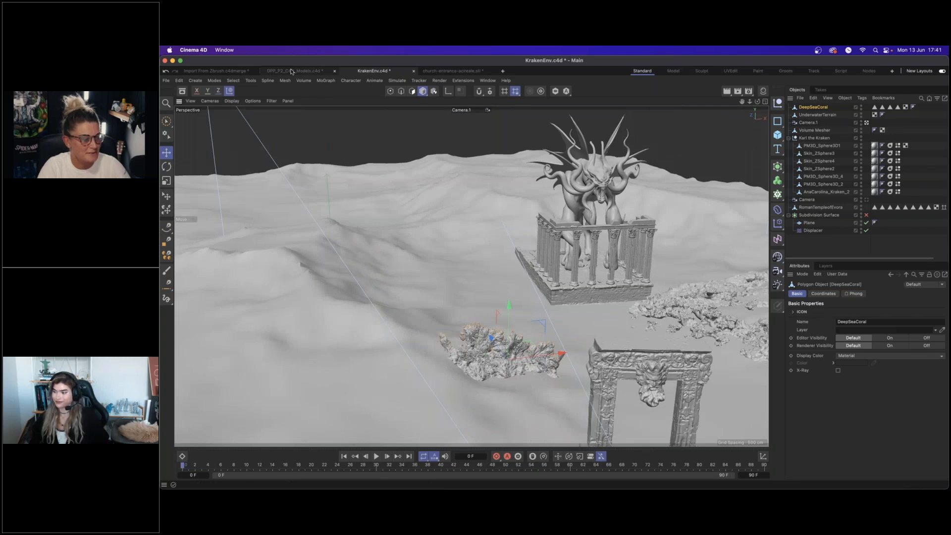
Copy TempleofAugustusRuins from DPP_P2_C4D_Models.c4d and paste it into KrakenEnv.c4d.
{"action": "left_click", "coordinate": [292, 71]}
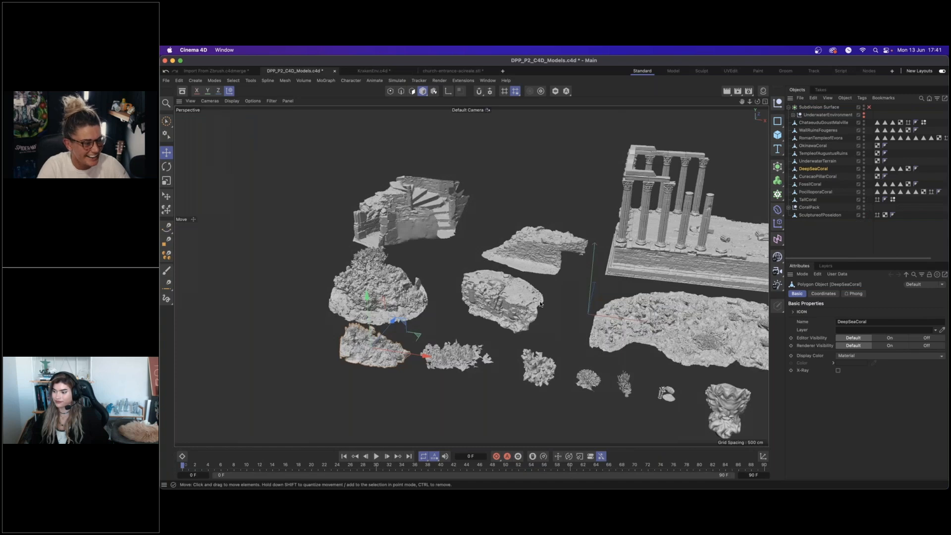
{"action": "left_click", "coordinate": [504, 292]}
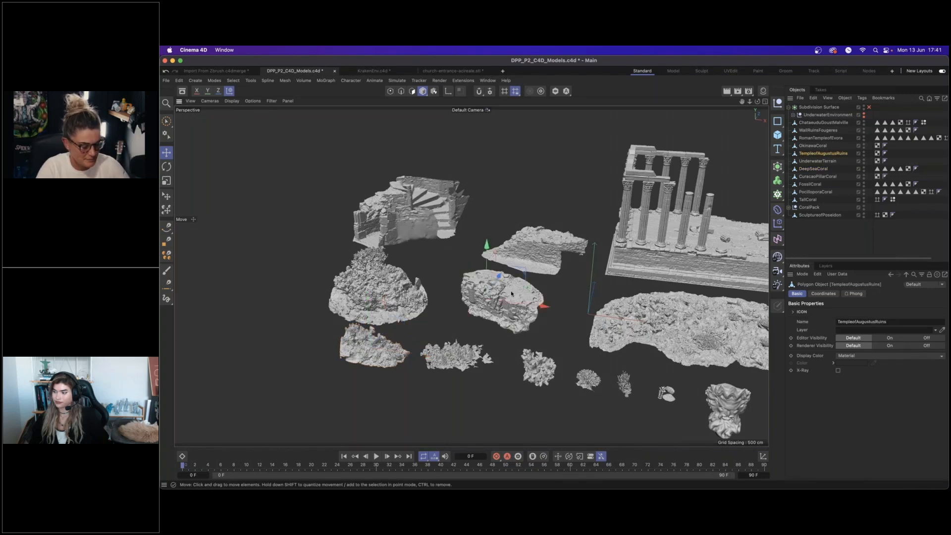
{"action": "left_click", "coordinate": [375, 70]}
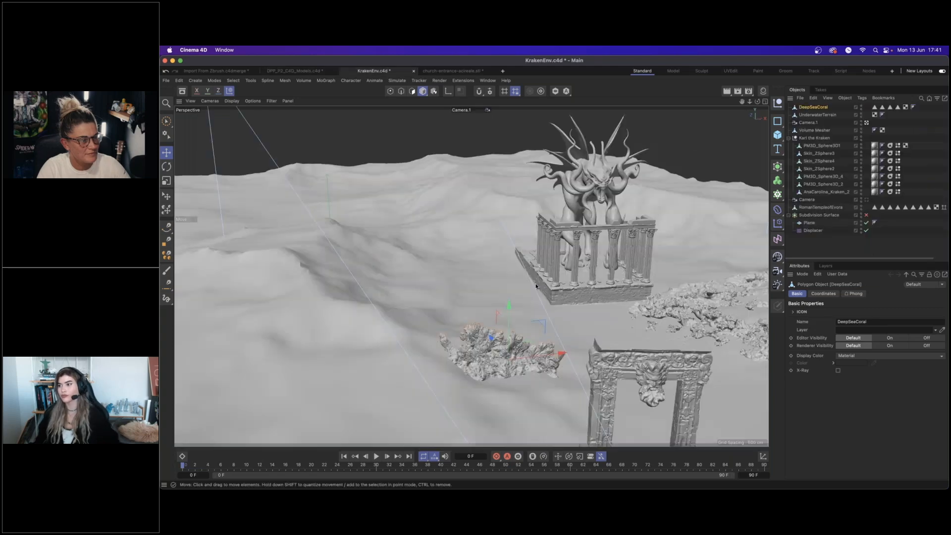
{"action": "key", "text": "super+v"}
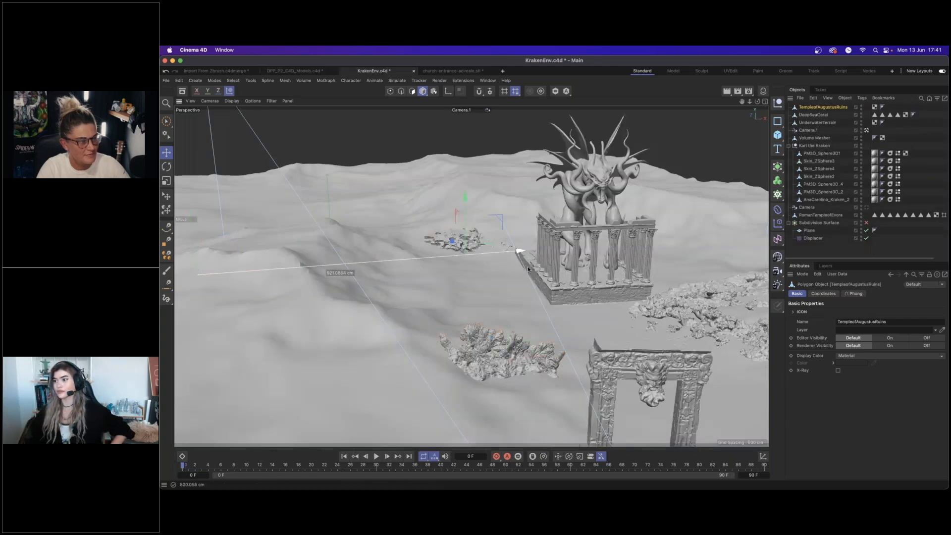
Move TempleofAugustusRuins onto the seabed just beside the rear corner of the Kraken's temple and check its placement from several angles.
{"action": "left_click_drag", "start_coordinate": [466, 221], "coordinate": [454, 312]}
{"action": "key", "text": "t"}
{"action": "key", "text": "e"}
{"action": "left_click_drag", "start_coordinate": [537, 274], "coordinate": [602, 257]}
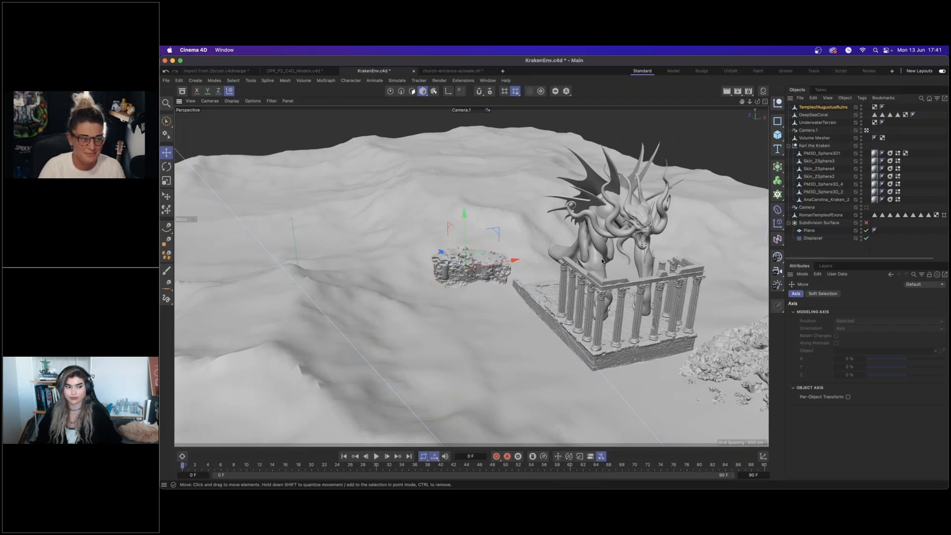
{"action": "left_click_drag", "start_coordinate": [515, 259], "coordinate": [519, 261]}
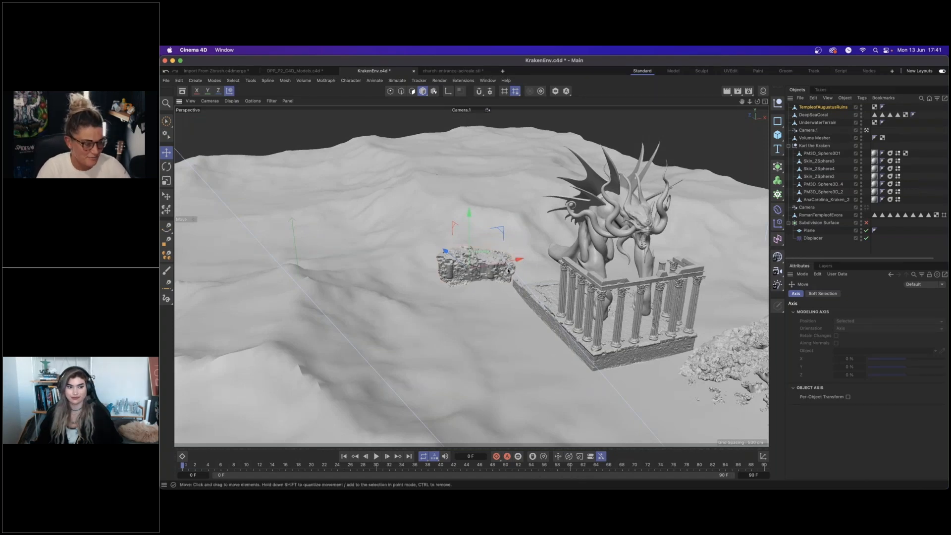
{"action": "left_click_drag", "start_coordinate": [500, 272], "coordinate": [499, 219], "text": "alt"}
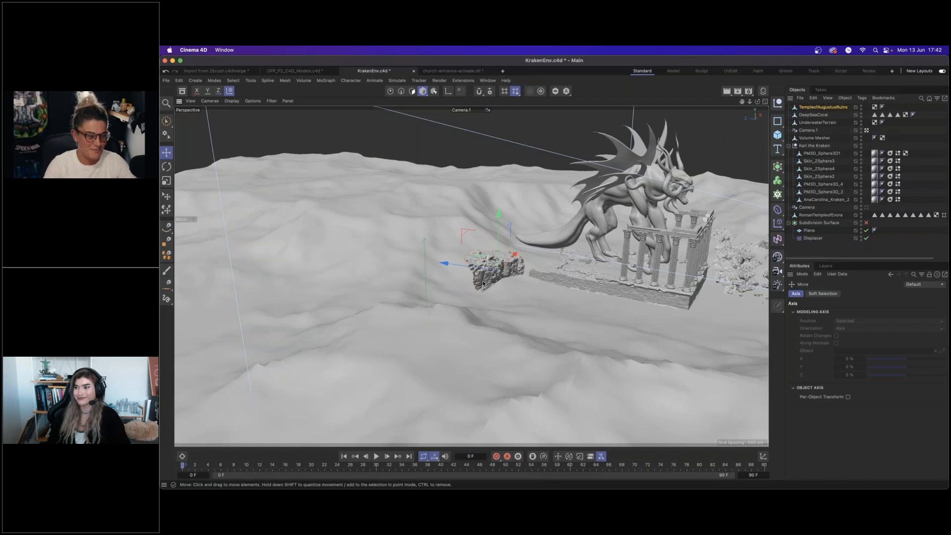
{"action": "left_click_drag", "start_coordinate": [483, 283], "coordinate": [475, 278], "text": "alt"}
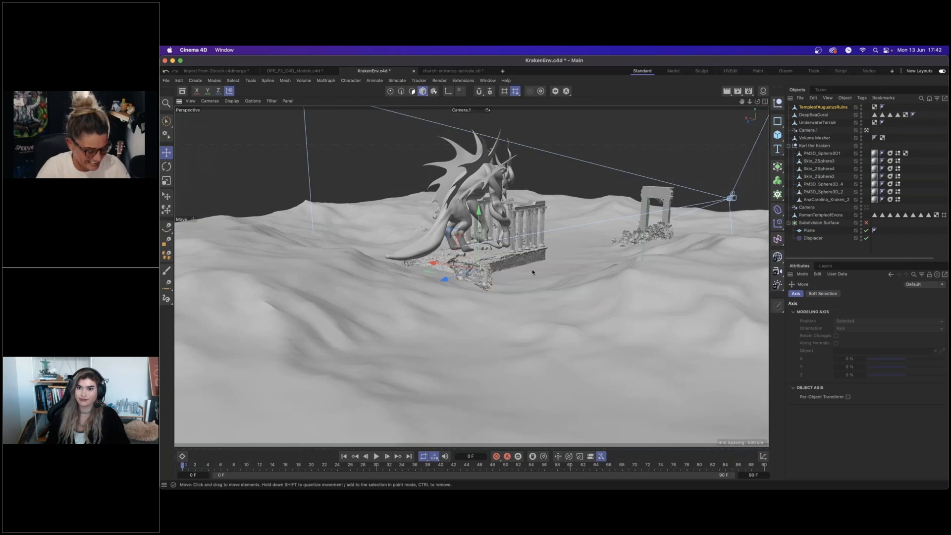
{"action": "left_click_drag", "start_coordinate": [532, 271], "coordinate": [525, 185], "text": "alt"}
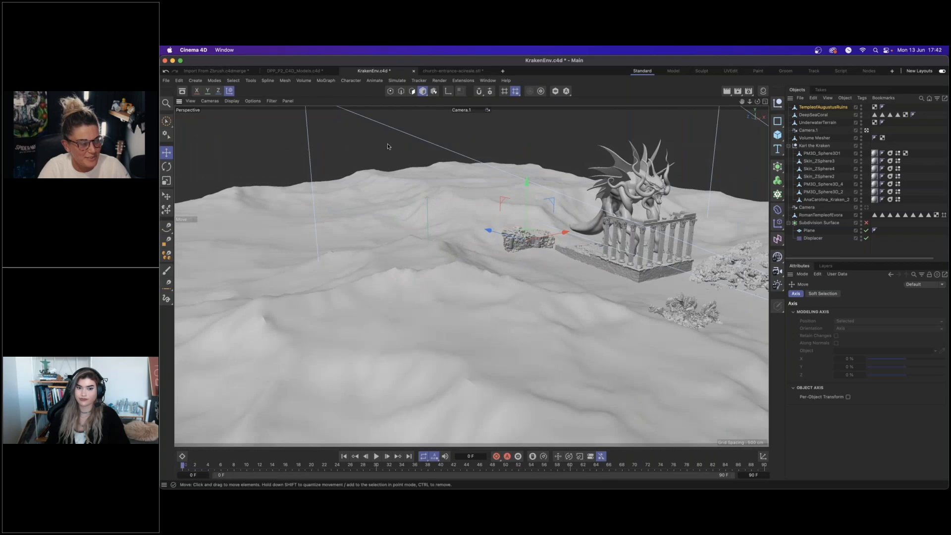
Copy the CuracaoPillarCoral object from DPP_P2_C4D_Models.c4d into the KrakenEnv.c4d scene.
{"action": "left_click", "coordinate": [291, 71]}
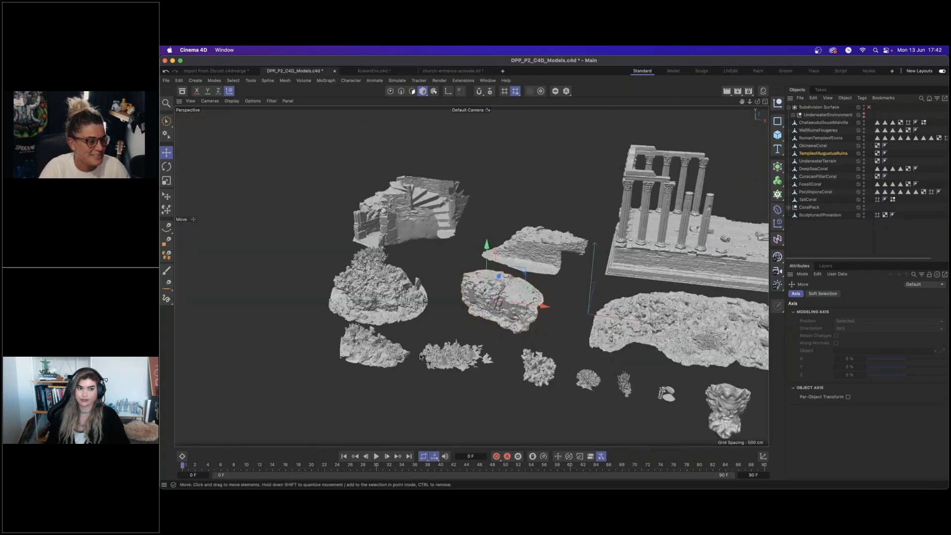
{"action": "scroll", "coordinate": [392, 351], "scroll_direction": "up", "scroll_amount": 6}
{"action": "mouse_move", "coordinate": [392, 351]}
{"action": "left_mouse_down", "text": "alt"}
{"action": "mouse_move", "coordinate": [483, 331]}
{"action": "mouse_move", "coordinate": [394, 340]}
{"action": "left_mouse_up", "text": "alt"}
{"action": "scroll", "coordinate": [394, 339], "scroll_direction": "up", "scroll_amount": 5}
{"action": "left_click", "coordinate": [587, 348]}
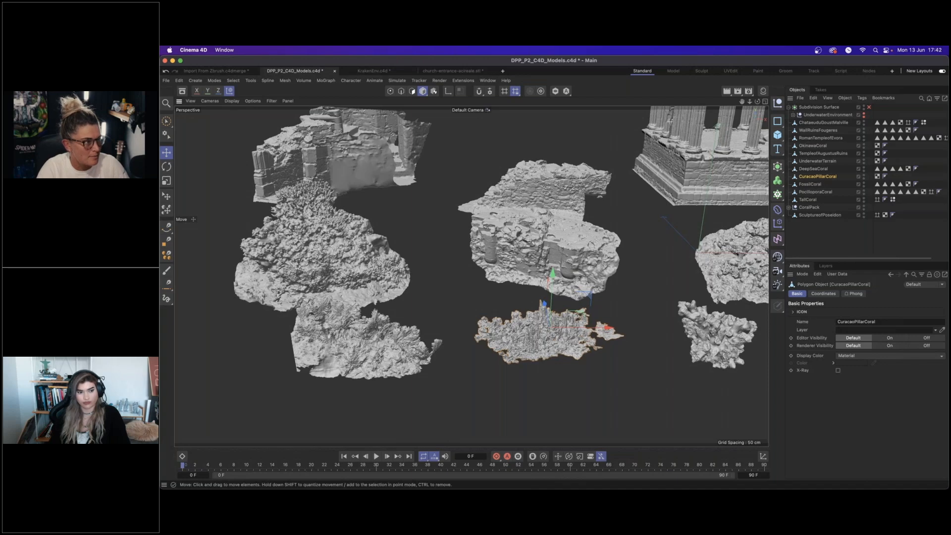
{"action": "left_click", "coordinate": [372, 70]}
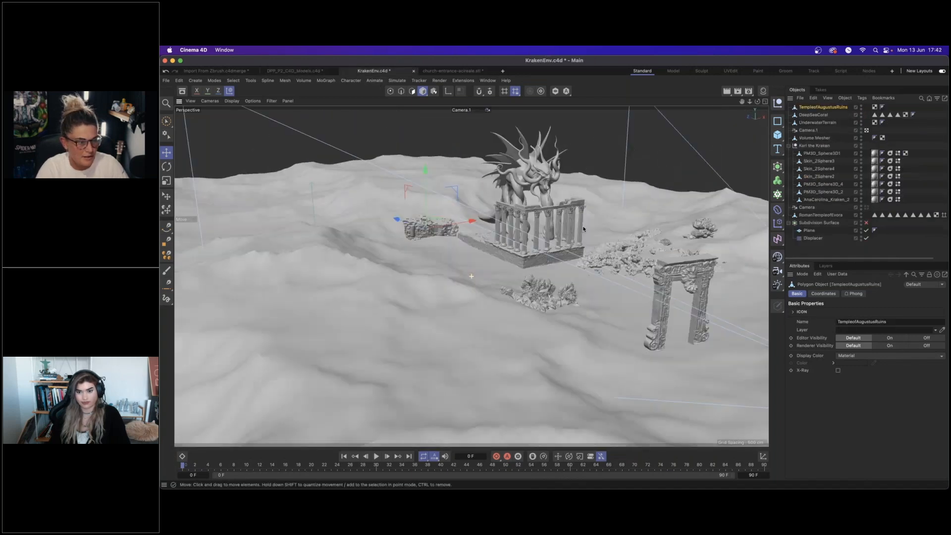
{"action": "middle_click_drag", "start_coordinate": [583, 229], "coordinate": [499, 214], "text": "alt"}
{"action": "key", "text": "super+v"}
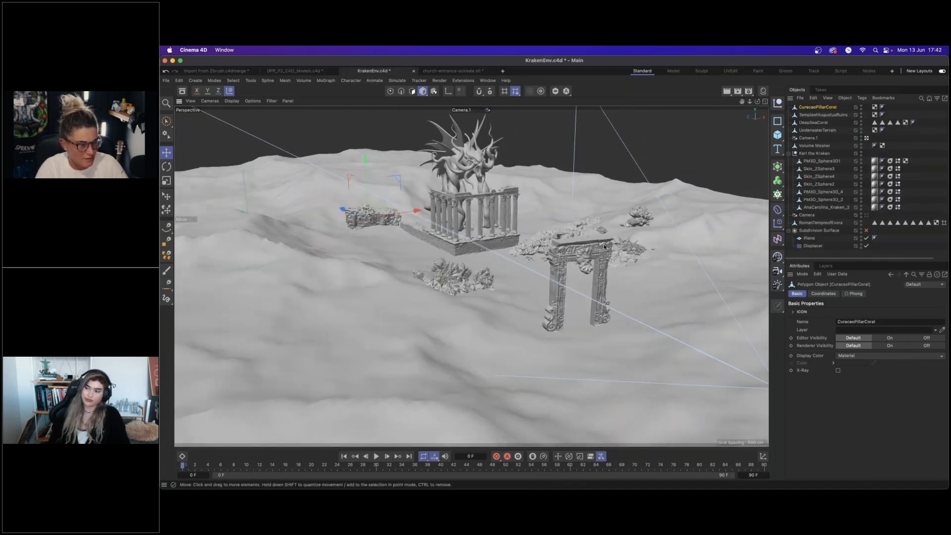
Move CuracaoPillarCoral onto the terrain just outside the archway's right-hand pillar.
{"action": "right_click_drag", "start_coordinate": [329, 298], "coordinate": [495, 315], "text": "alt"}
{"action": "left_click_drag", "start_coordinate": [496, 315], "coordinate": [669, 348]}
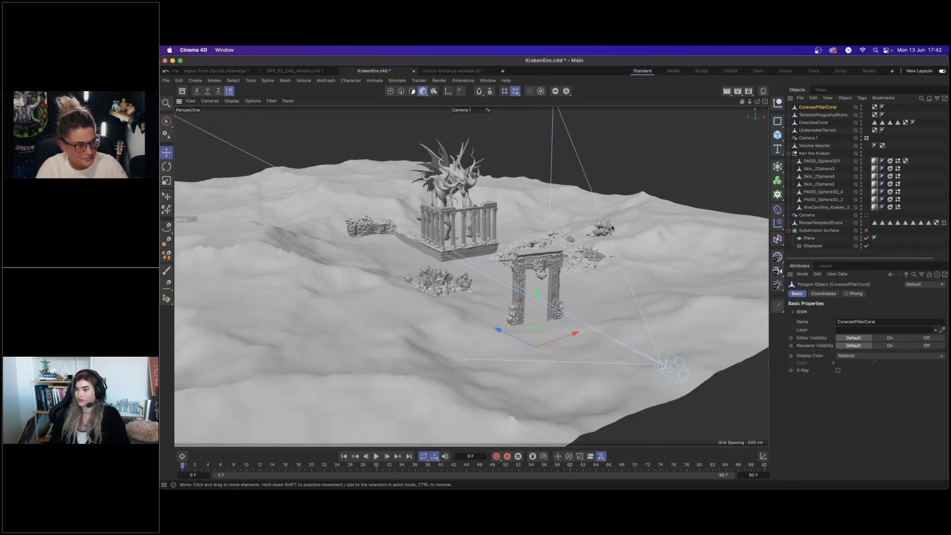
{"action": "left_click_drag", "start_coordinate": [546, 272], "coordinate": [538, 251]}
{"action": "left_click_drag", "start_coordinate": [535, 300], "coordinate": [504, 319], "text": "alt"}
{"action": "mouse_move", "coordinate": [547, 280]}
{"action": "left_mouse_down"}
{"action": "mouse_move", "coordinate": [518, 343]}
{"action": "mouse_move", "coordinate": [556, 285]}
{"action": "mouse_move", "coordinate": [556, 269]}
{"action": "left_mouse_up"}
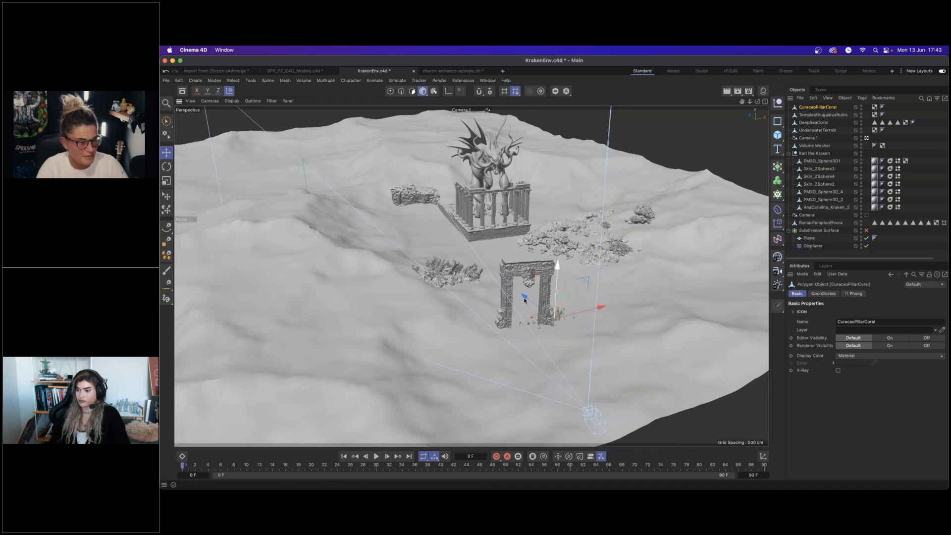
{"action": "left_click_drag", "start_coordinate": [543, 309], "coordinate": [582, 275]}
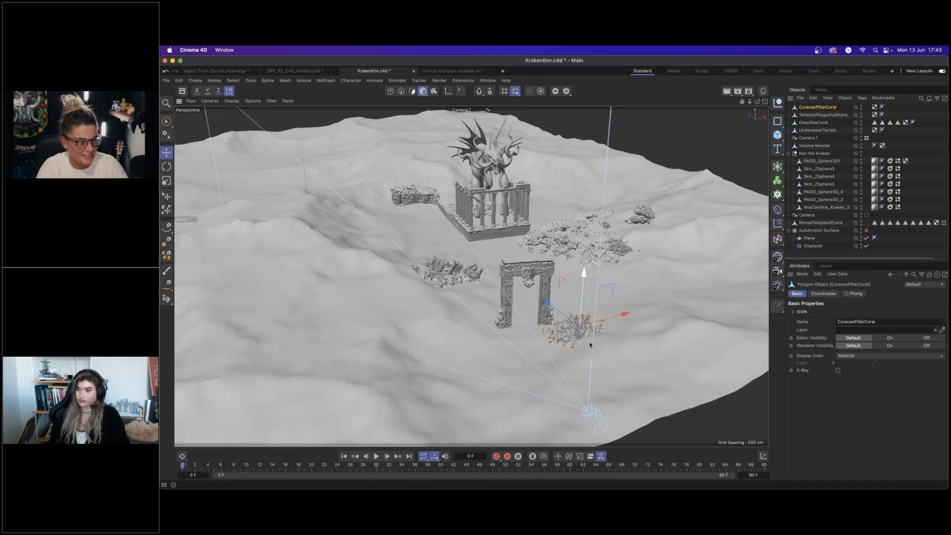
{"action": "mouse_move", "coordinate": [601, 342]}
{"action": "left_mouse_down", "text": "alt"}
{"action": "mouse_move", "coordinate": [576, 339]}
{"action": "mouse_move", "coordinate": [586, 331]}
{"action": "left_mouse_up", "text": "alt"}
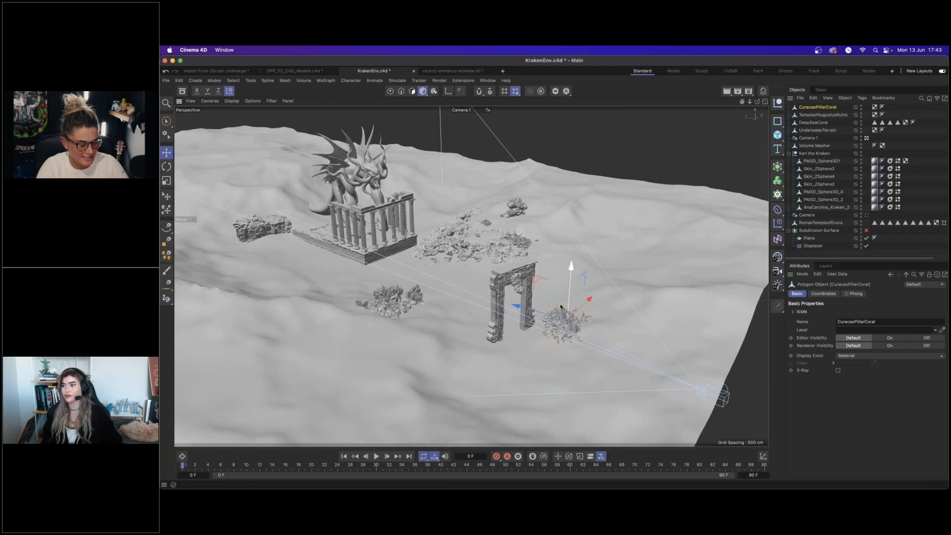
{"action": "left_click_drag", "start_coordinate": [549, 299], "coordinate": [553, 300]}
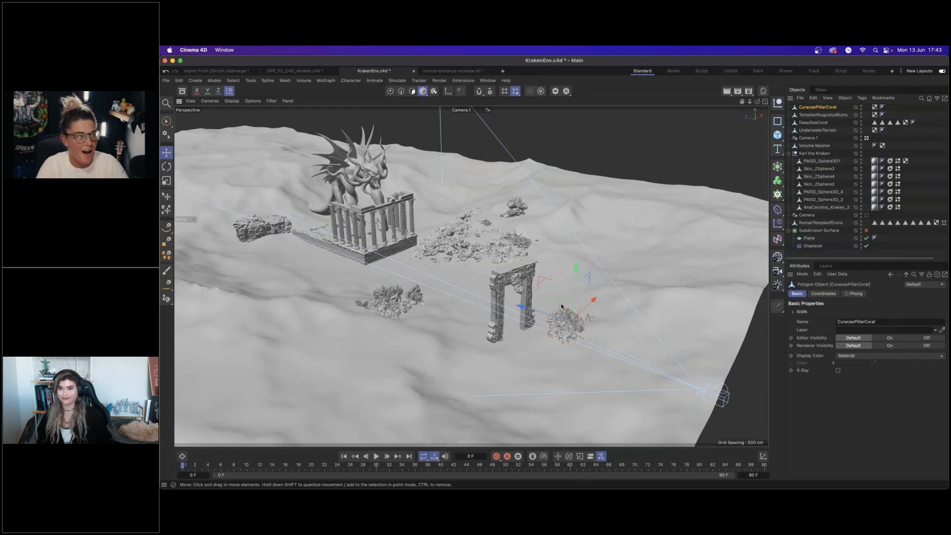
Examine how the archway, corals and kraken temple line up, both through Camera.1 and from other angles.
{"action": "right_click_drag", "start_coordinate": [565, 321], "coordinate": [636, 309], "text": "alt"}
{"action": "left_click_drag", "start_coordinate": [629, 309], "coordinate": [533, 326], "text": "alt"}
{"action": "key", "text": "r"}
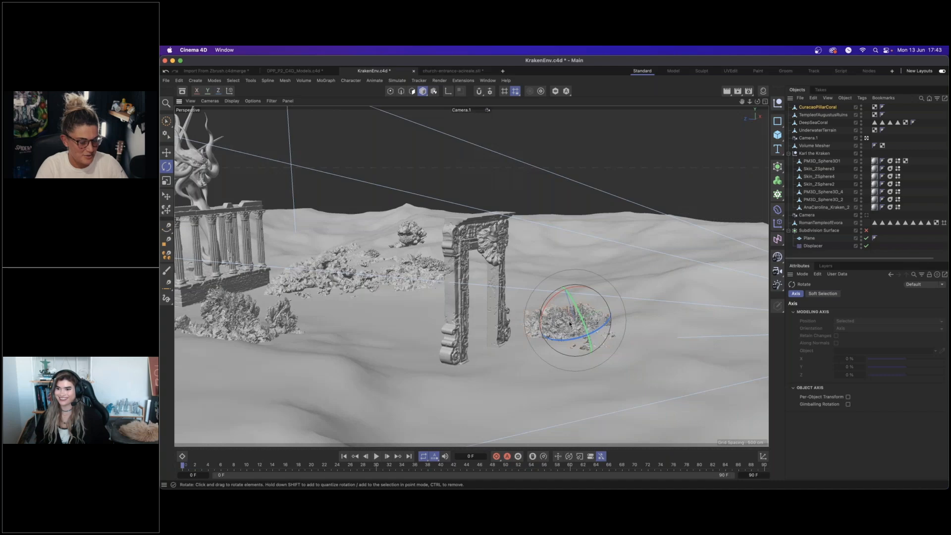
{"action": "left_click_drag", "start_coordinate": [558, 320], "coordinate": [615, 225], "text": "alt"}
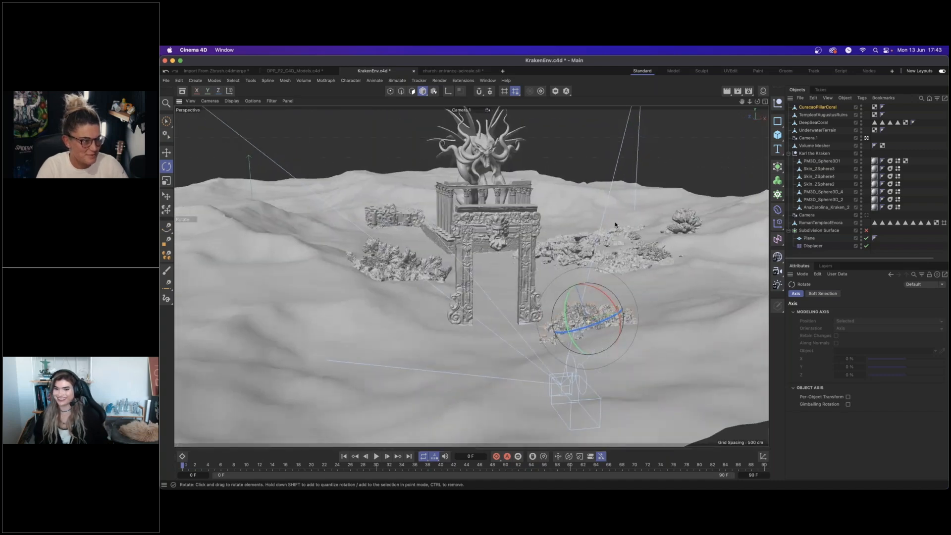
{"action": "left_click", "coordinate": [867, 139]}
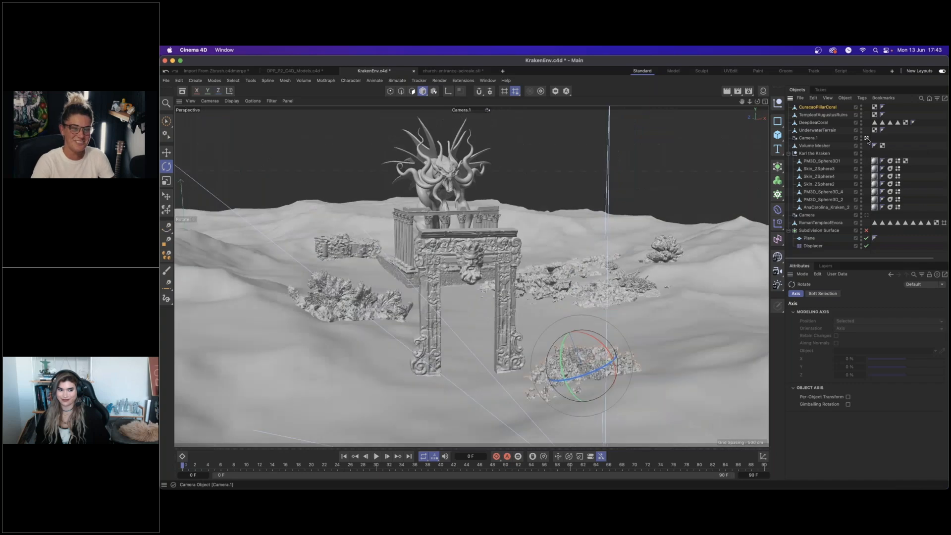
{"action": "left_click", "coordinate": [867, 139]}
{"action": "left_click", "coordinate": [867, 138]}
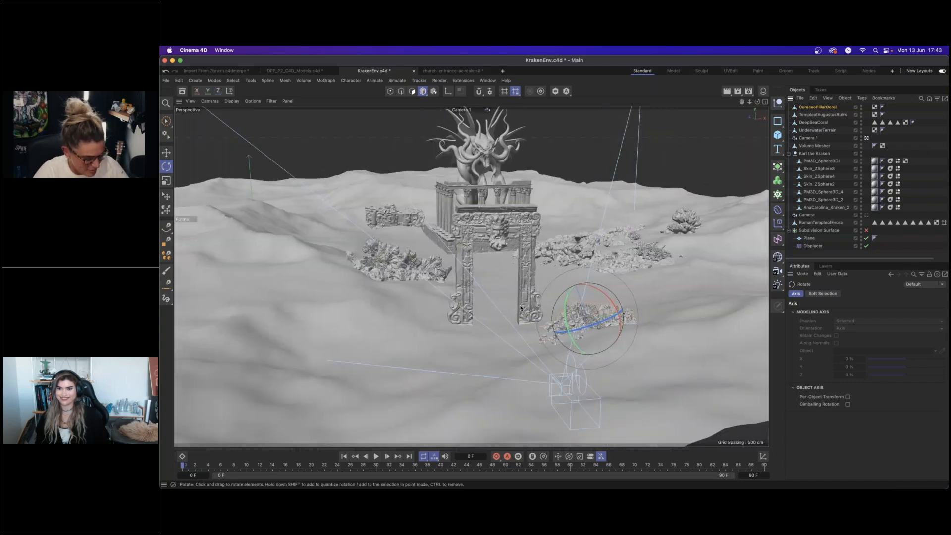
{"action": "left_click_drag", "start_coordinate": [506, 296], "coordinate": [519, 307], "text": "alt"}
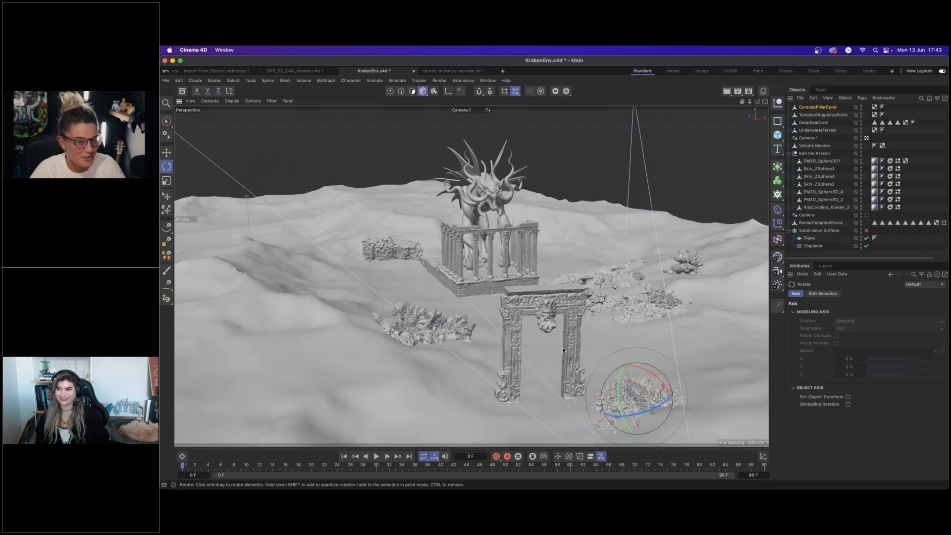
{"action": "left_click_drag", "start_coordinate": [582, 364], "coordinate": [504, 318], "text": "alt"}
{"action": "scroll", "coordinate": [563, 301], "scroll_direction": "up", "scroll_amount": 5}
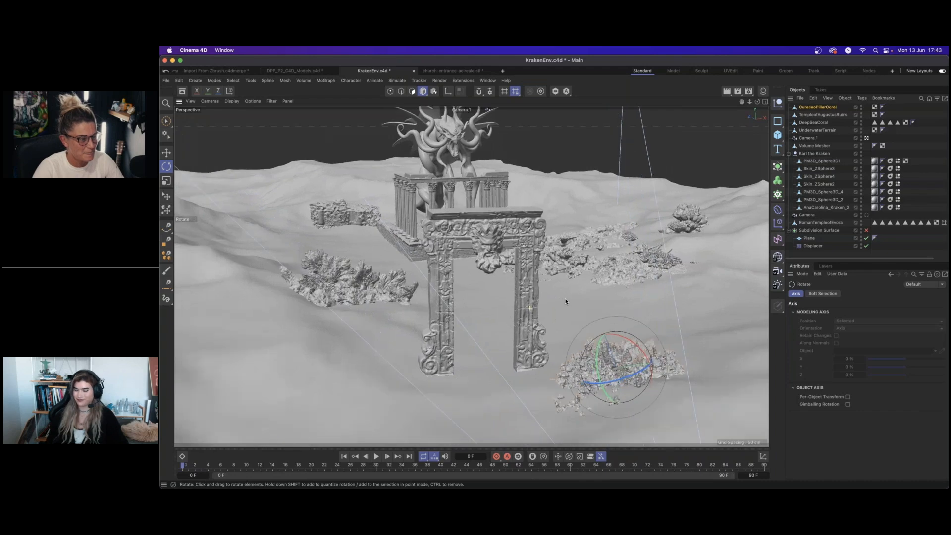
{"action": "left_click_drag", "start_coordinate": [438, 291], "coordinate": [486, 322], "text": "alt"}
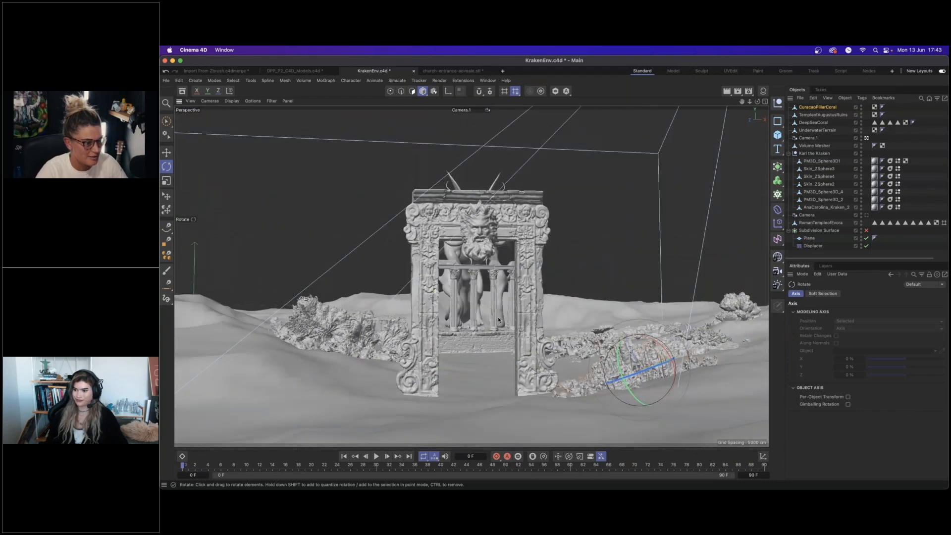
{"action": "scroll", "coordinate": [498, 316], "scroll_direction": "up", "scroll_amount": 5}
{"action": "left_click_drag", "start_coordinate": [504, 318], "coordinate": [548, 355], "text": "alt"}
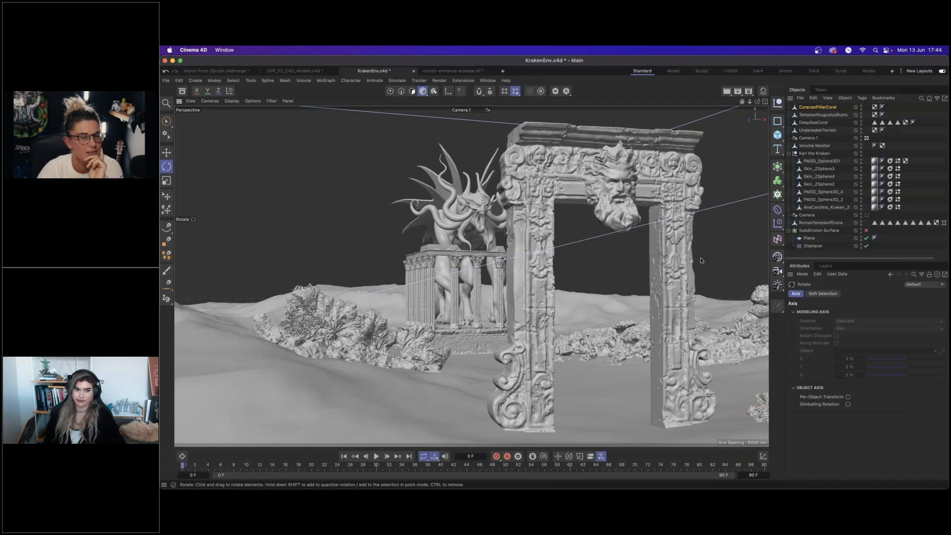
{"action": "left_click", "coordinate": [777, 212]}
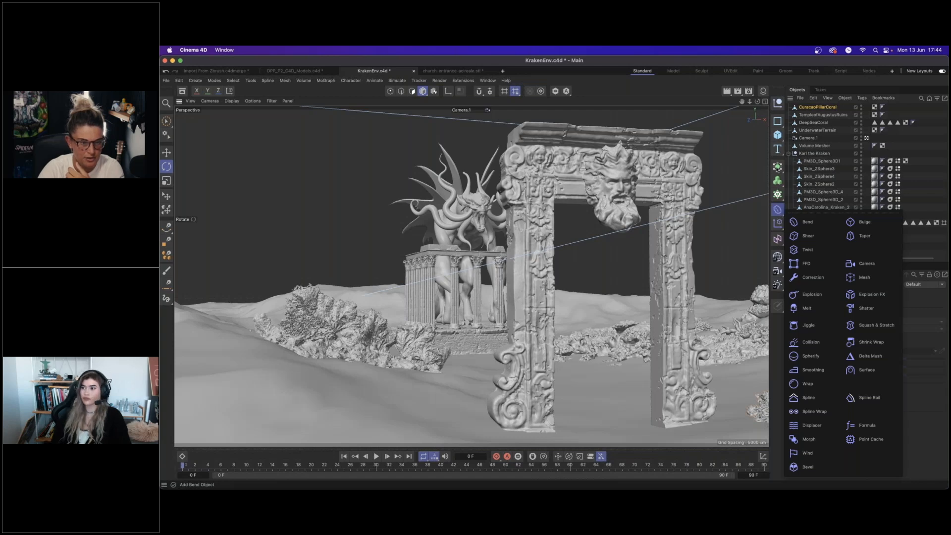
{"action": "left_click", "coordinate": [777, 167]}
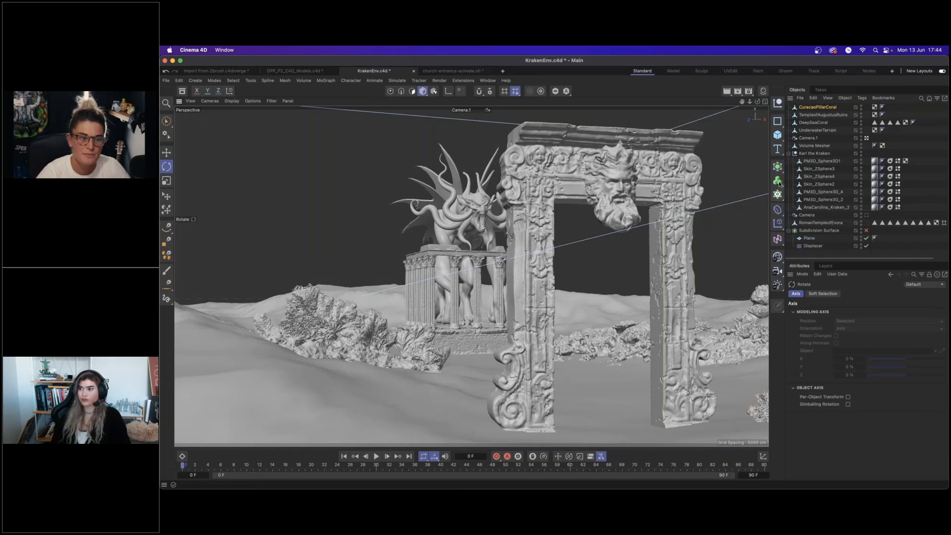
{"action": "left_click", "coordinate": [778, 167]}
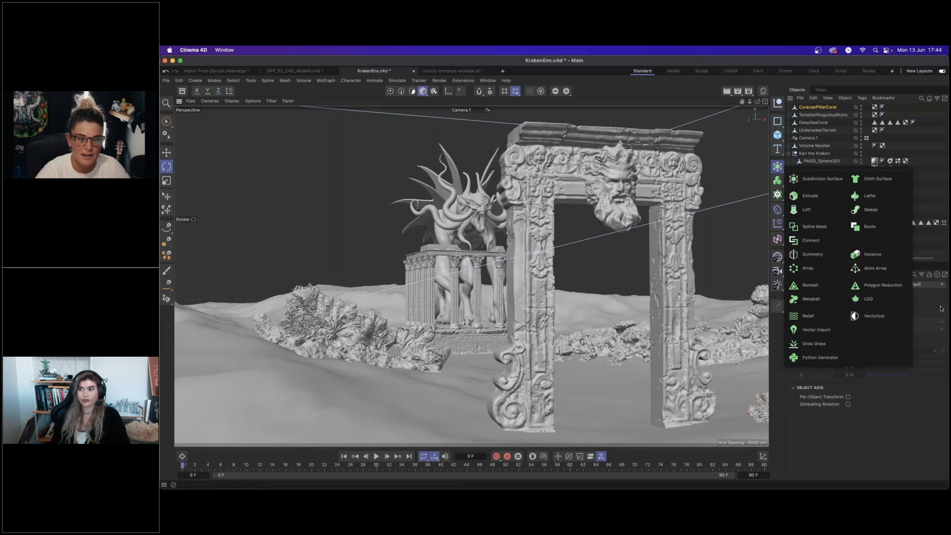
Hide the Karl the Kraken group in both the editor and the renderer.
{"action": "left_click_drag", "start_coordinate": [570, 310], "coordinate": [540, 312], "text": "alt"}
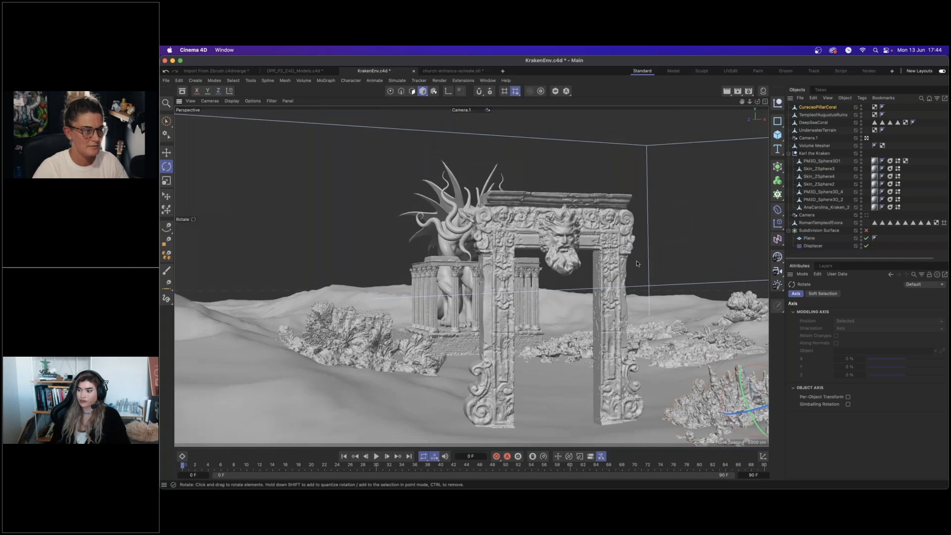
{"action": "left_click", "coordinate": [861, 153], "text": "alt"}
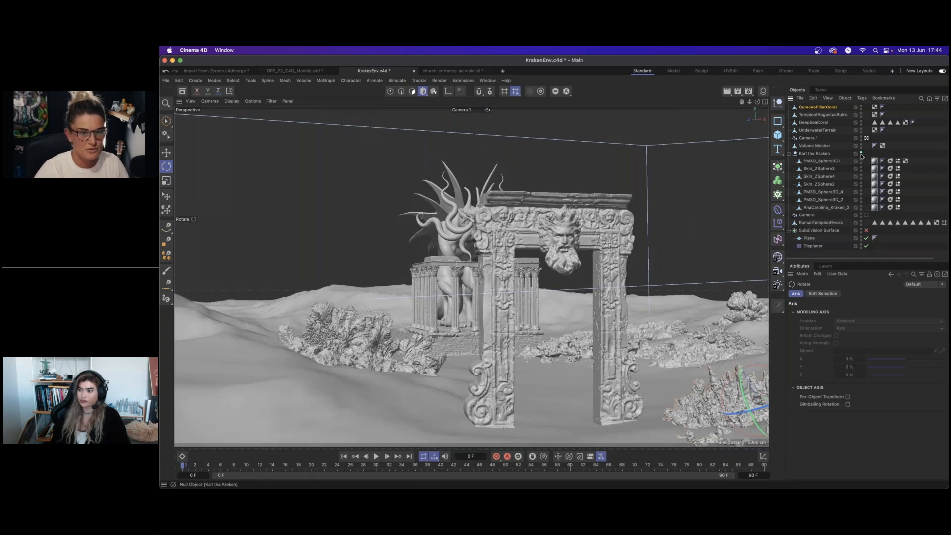
{"action": "left_click", "coordinate": [862, 154], "text": "alt"}
{"action": "left_click_drag", "start_coordinate": [531, 341], "coordinate": [520, 341], "text": "alt"}
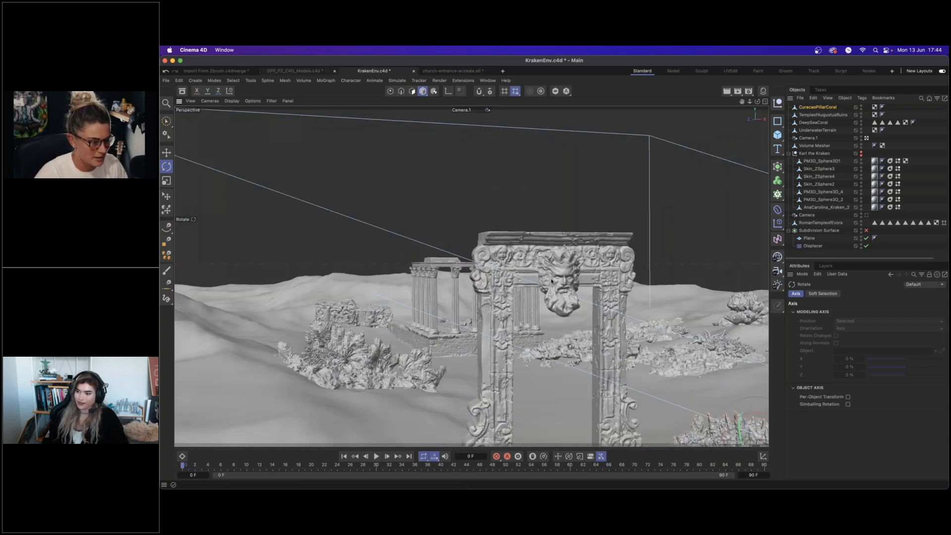
{"action": "left_click_drag", "start_coordinate": [576, 388], "coordinate": [498, 281], "text": "alt"}
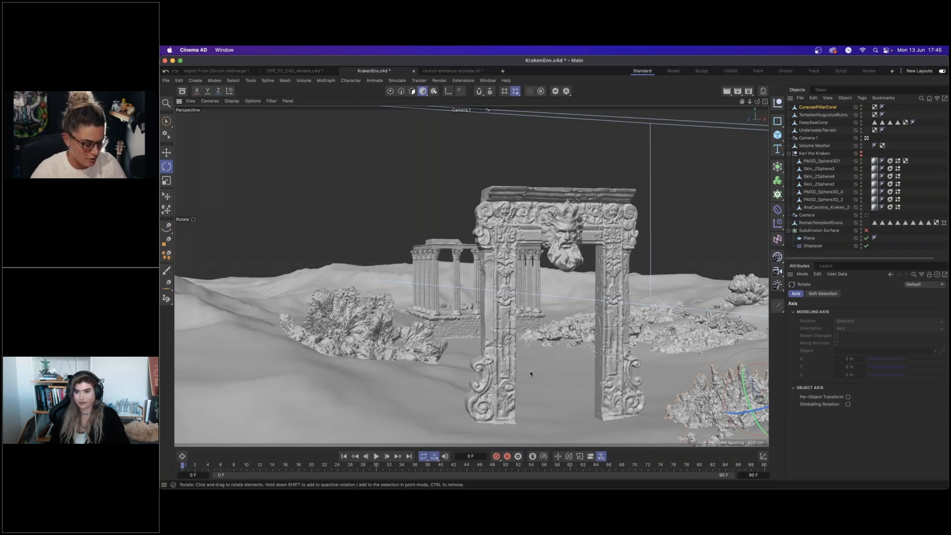
{"action": "left_click_drag", "start_coordinate": [532, 372], "coordinate": [523, 351], "text": "alt"}
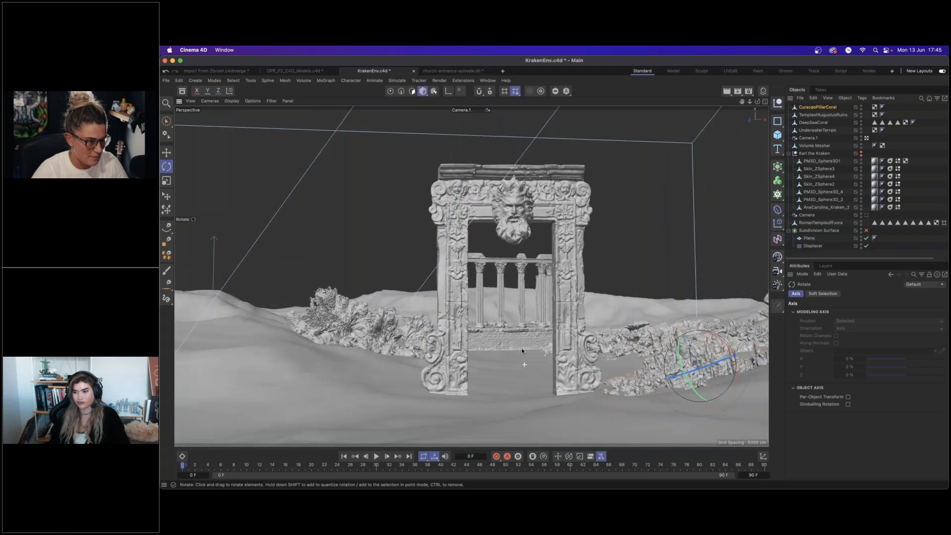
{"action": "scroll", "coordinate": [536, 347], "scroll_direction": "up", "scroll_amount": 5}
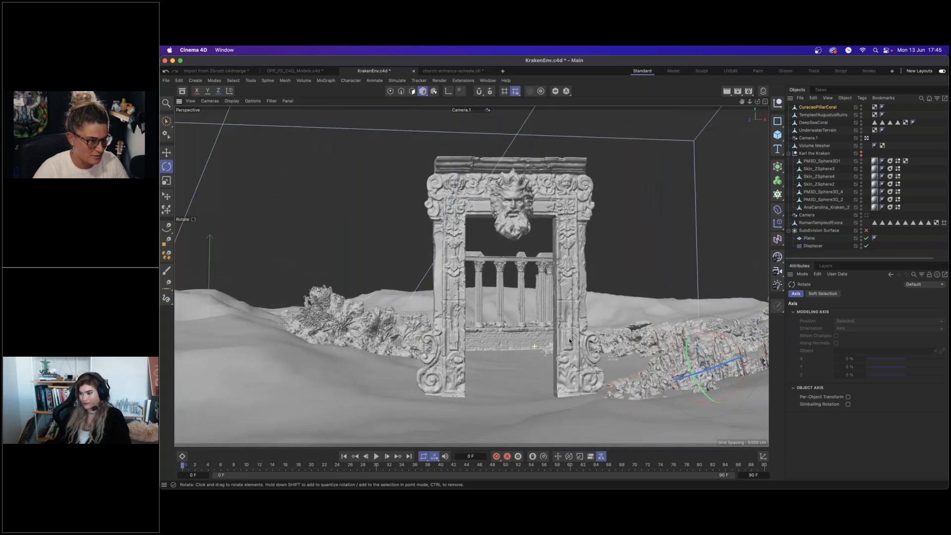
{"action": "scroll", "coordinate": [525, 338], "scroll_direction": "up", "scroll_amount": 6}
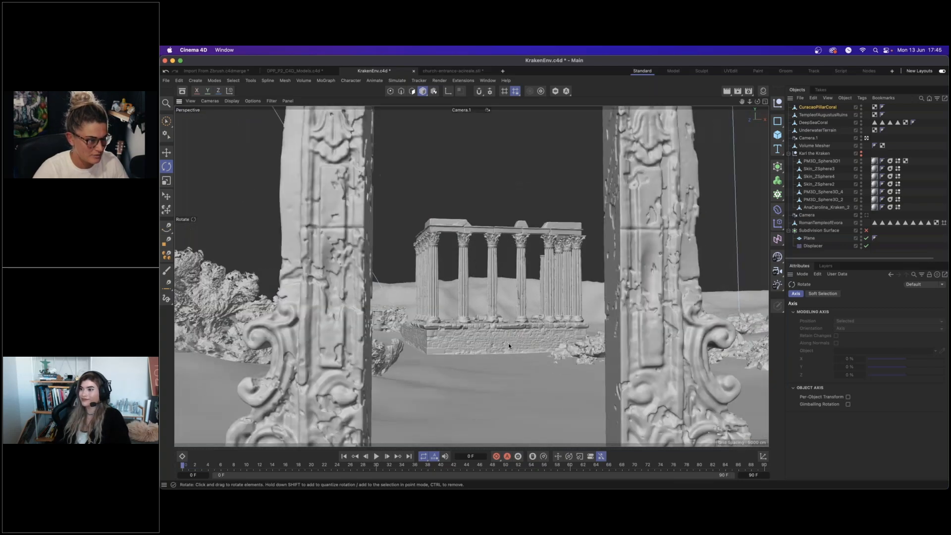
Show the UnderwaterEnvironment group in DPP_P2_C4D_Models.c4d, pick its boat-smal001 object and expand the group's hierarchy.
{"action": "left_click", "coordinate": [295, 71]}
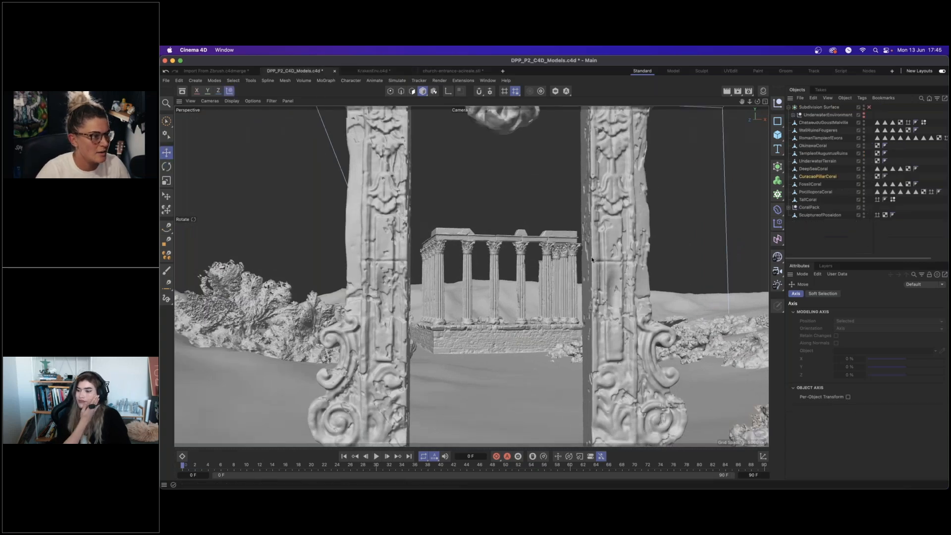
{"action": "left_click", "coordinate": [865, 118]}
{"action": "left_click_drag", "start_coordinate": [556, 192], "coordinate": [471, 276], "text": "alt"}
{"action": "middle_click_drag", "start_coordinate": [471, 276], "coordinate": [468, 411], "text": "alt"}
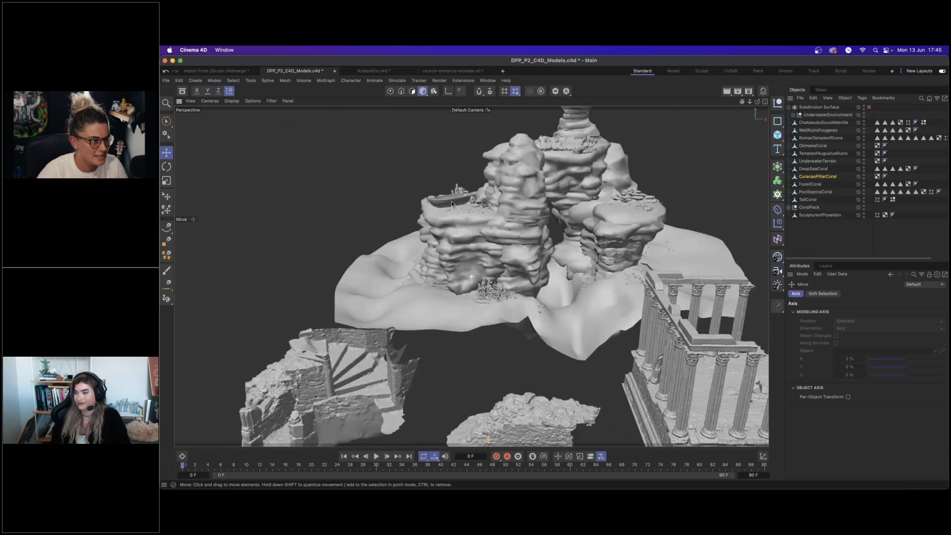
{"action": "left_click", "coordinate": [452, 202]}
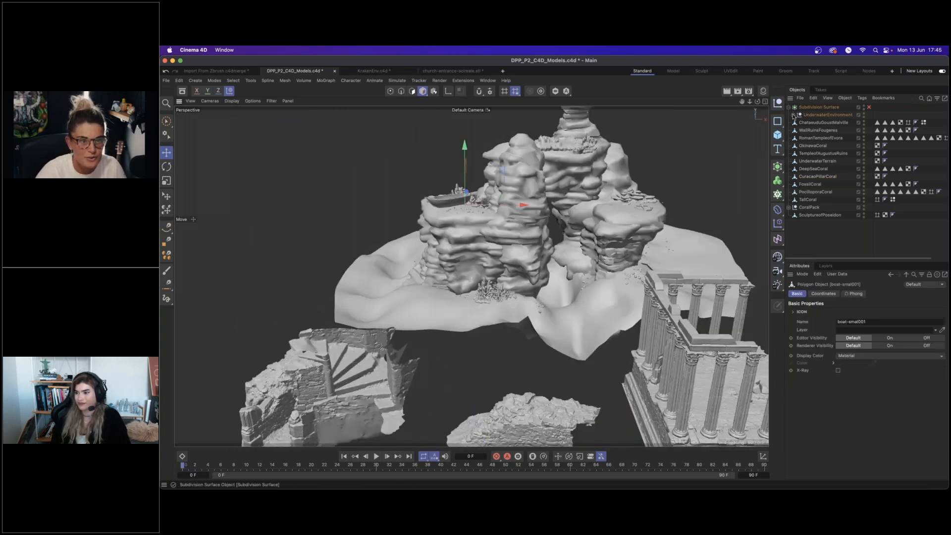
{"action": "left_click", "coordinate": [795, 115]}
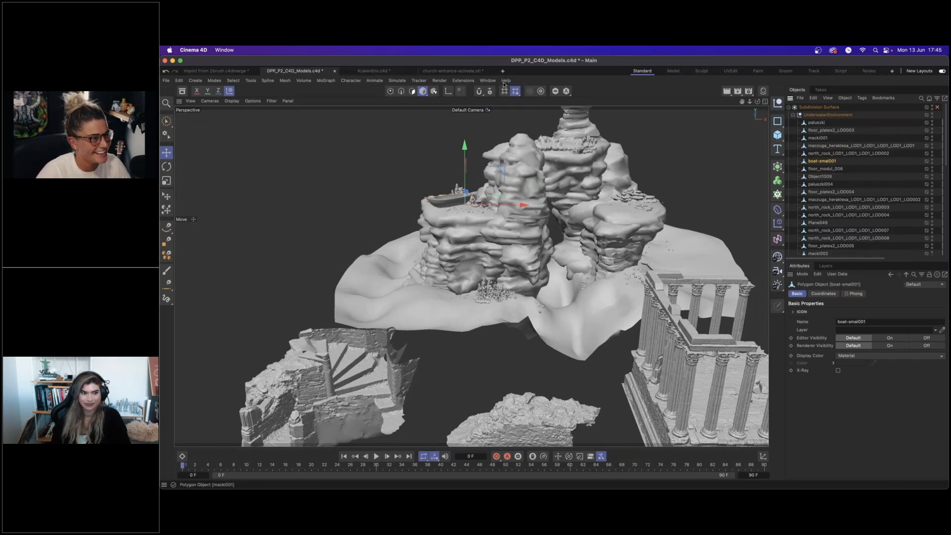
Paste the boat-smal001 object from the models file into KrakenEnv.c4d and inspect its wood_planked material tag.
{"action": "left_click", "coordinate": [374, 71]}
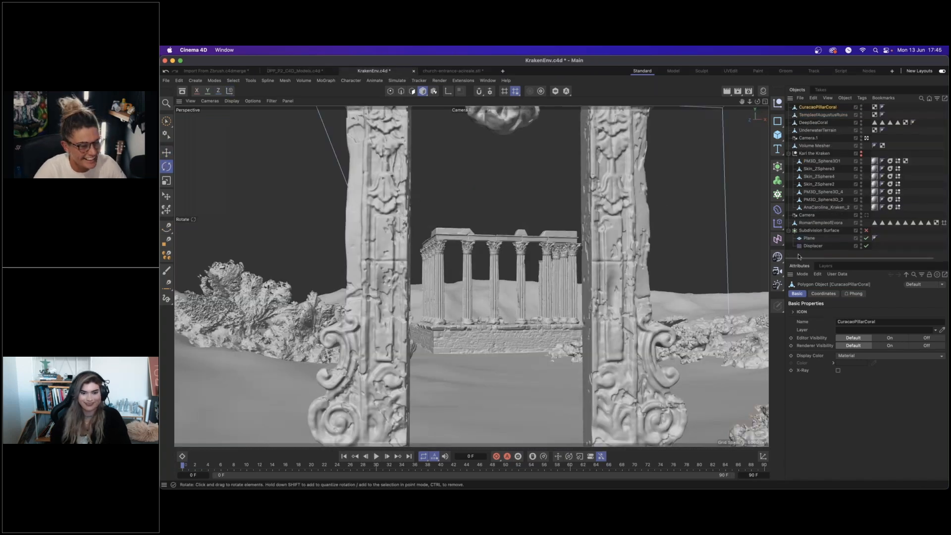
{"action": "scroll", "coordinate": [660, 305], "scroll_direction": "down", "scroll_amount": 5}
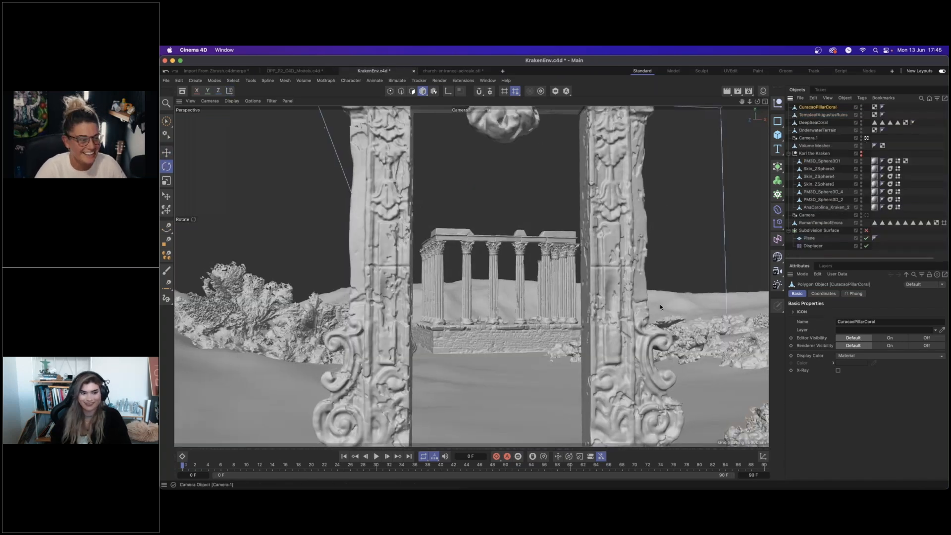
{"action": "key", "text": "super+v"}
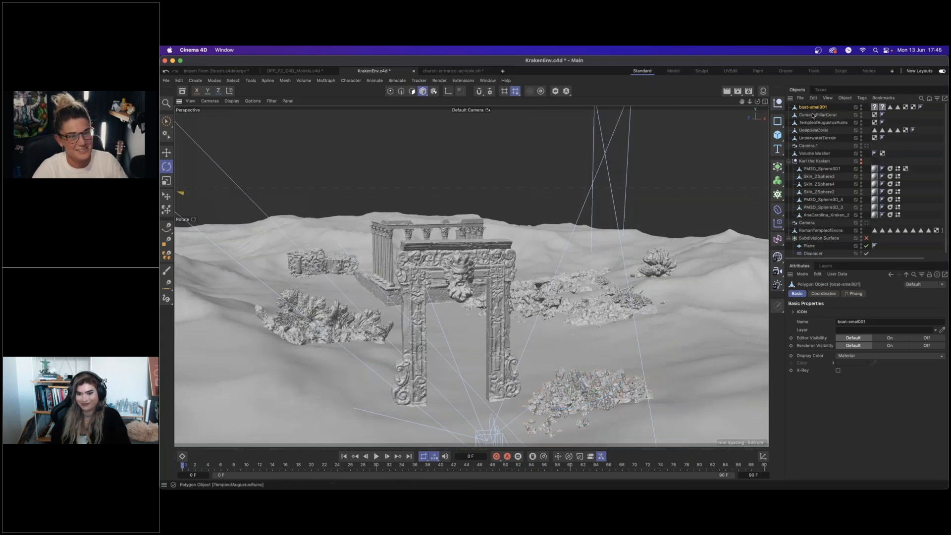
{"action": "left_click", "coordinate": [881, 107]}
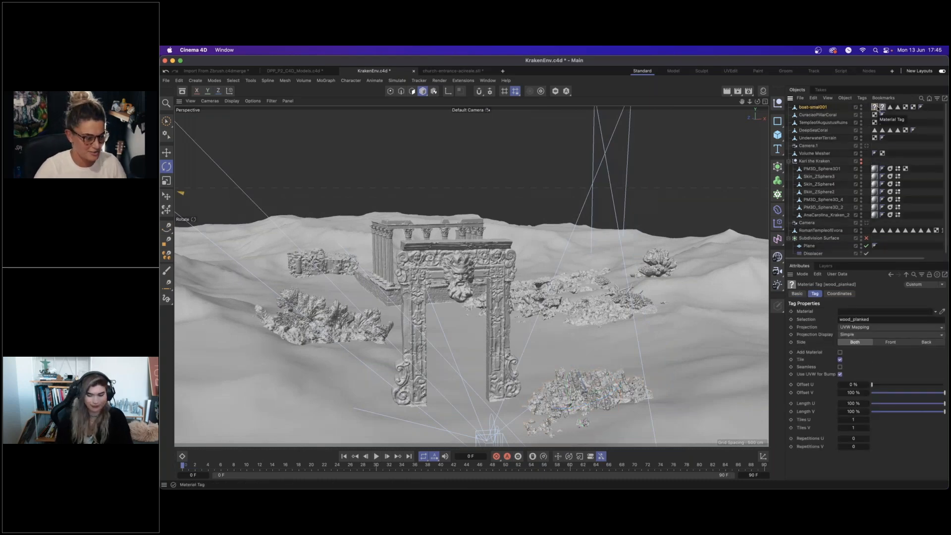
{"action": "left_click_drag", "start_coordinate": [696, 161], "coordinate": [759, 112], "text": "alt"}
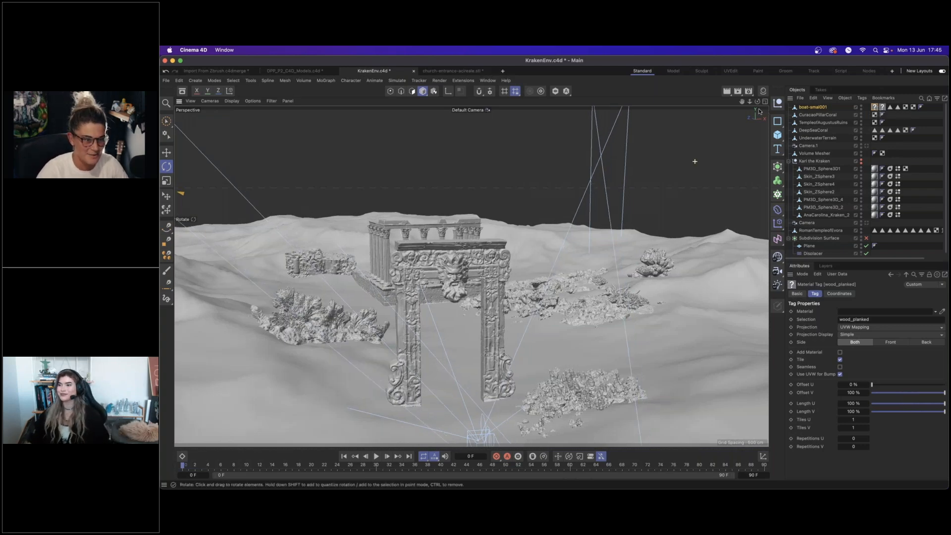
Move boat-smal001 from beyond the terrain's edge into the archway area and lower it close to the seabed.
{"action": "middle_click", "coordinate": [574, 242]}
{"action": "key", "text": "e"}
{"action": "scroll", "coordinate": [686, 199], "scroll_direction": "down", "scroll_amount": 3}
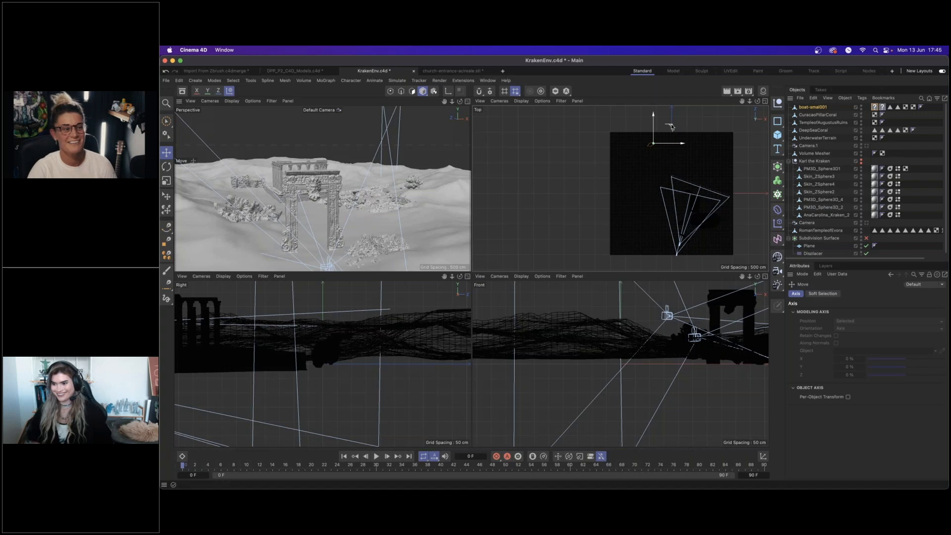
{"action": "left_click_drag", "start_coordinate": [673, 135], "coordinate": [703, 214]}
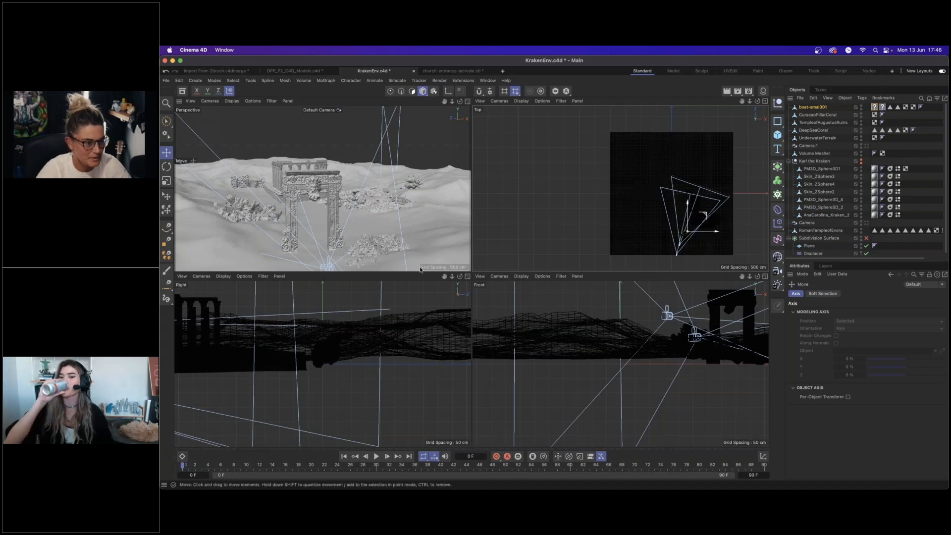
{"action": "scroll", "coordinate": [699, 337], "scroll_direction": "down", "scroll_amount": 5}
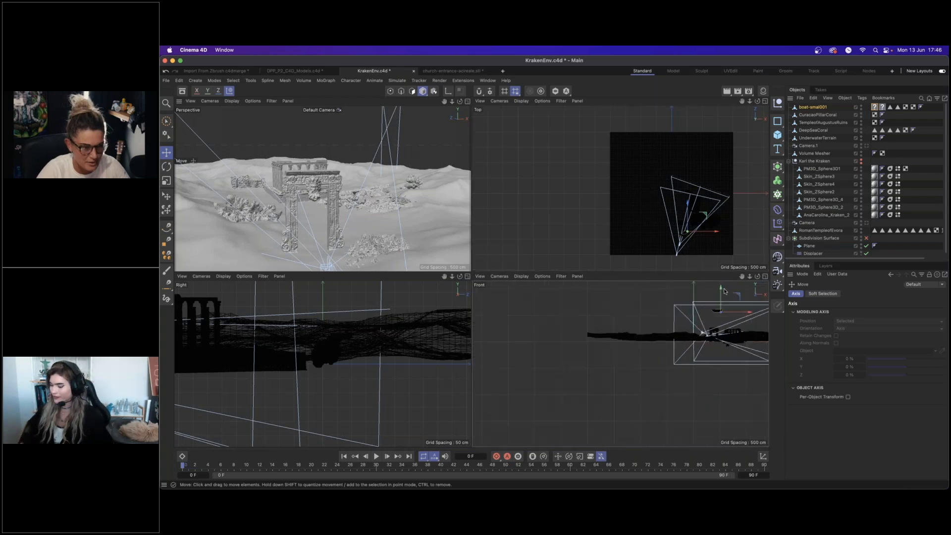
{"action": "mouse_move", "coordinate": [721, 329]}
{"action": "left_mouse_down"}
{"action": "mouse_move", "coordinate": [721, 313]}
{"action": "mouse_move", "coordinate": [721, 328]}
{"action": "left_mouse_up"}
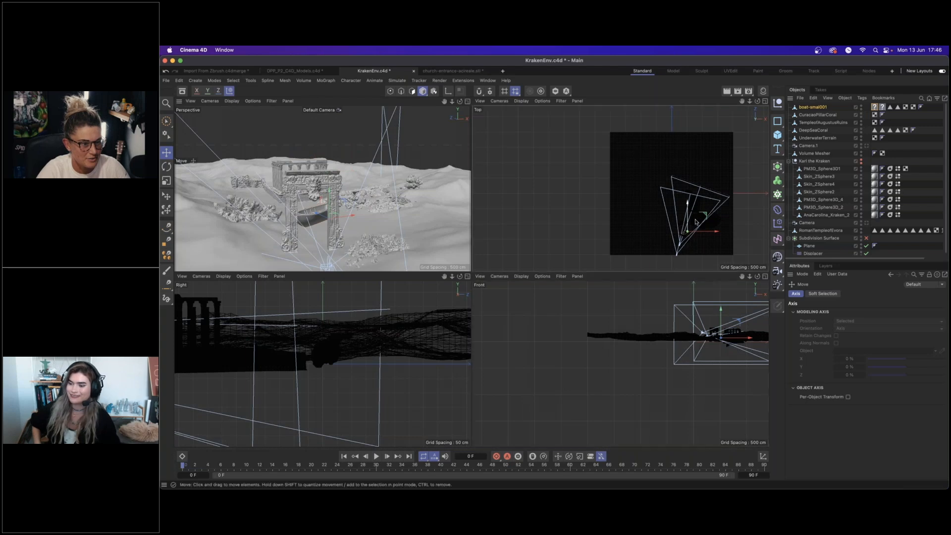
Set the top view to Quick Shading and frame the area around the archway, temple and boat.
{"action": "scroll", "coordinate": [718, 213], "scroll_direction": "up", "scroll_amount": 3}
{"action": "left_click", "coordinate": [521, 101]}
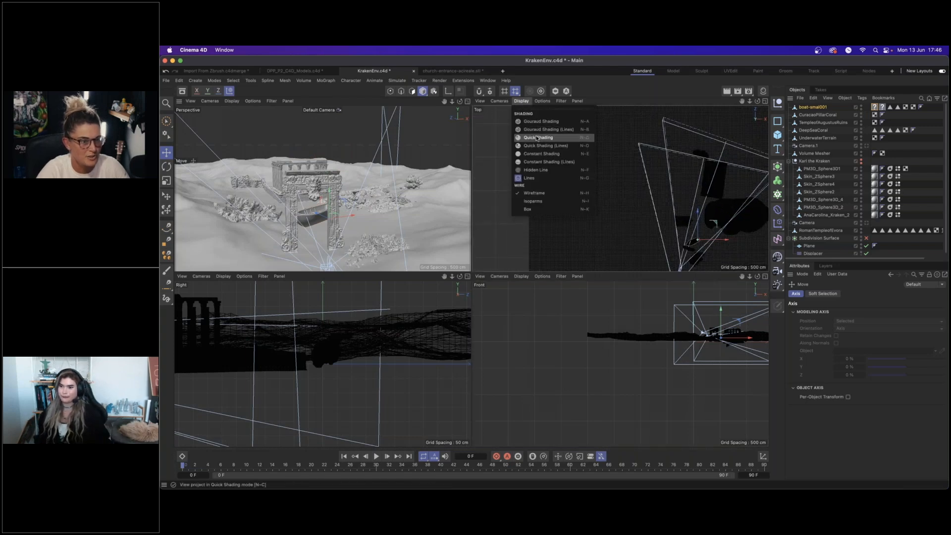
{"action": "left_click", "coordinate": [538, 138]}
{"action": "middle_click", "coordinate": [755, 195]}
{"action": "middle_click_drag", "start_coordinate": [755, 195], "coordinate": [744, 135], "text": "alt"}
{"action": "left_click", "coordinate": [766, 101]}
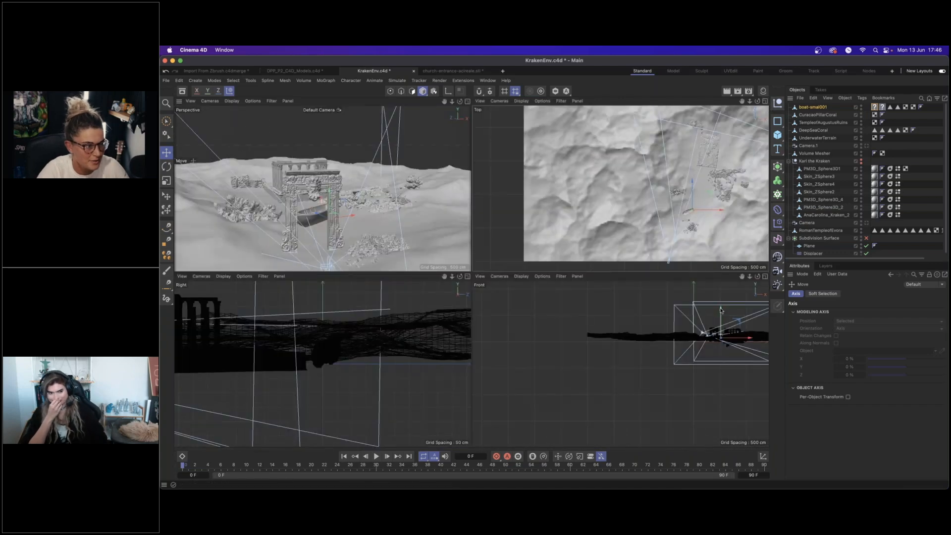
Lower the boat and move it behind the archway, lining it up in front of the temple through Camera.1.
{"action": "left_click_drag", "start_coordinate": [721, 311], "coordinate": [721, 315]}
{"action": "left_click_drag", "start_coordinate": [710, 193], "coordinate": [714, 183]}
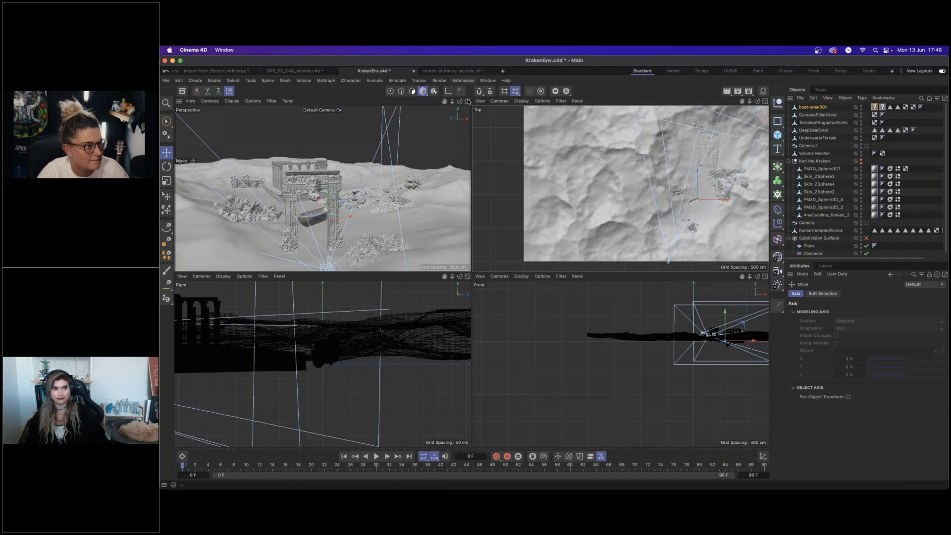
{"action": "left_click", "coordinate": [467, 102]}
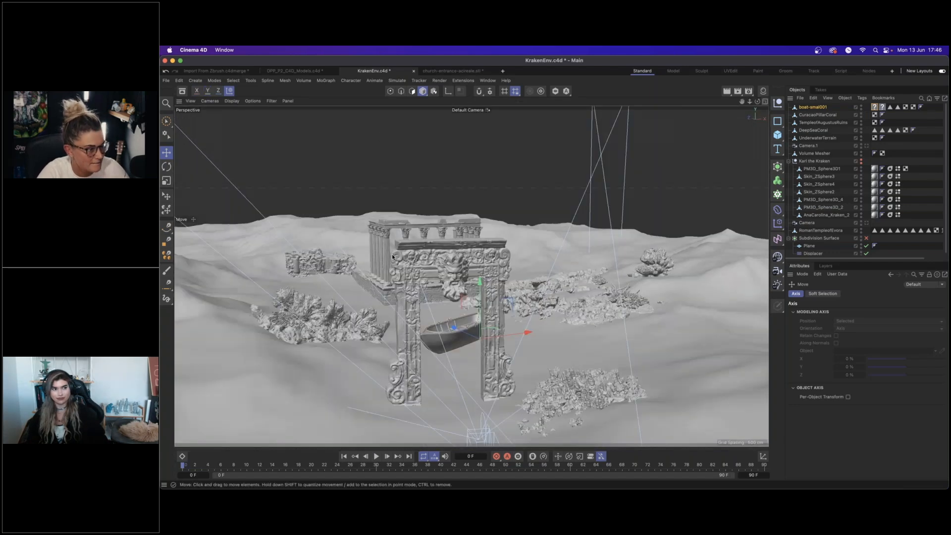
{"action": "left_click", "coordinate": [867, 148]}
{"action": "left_click_drag", "start_coordinate": [548, 366], "coordinate": [527, 348]}
{"action": "key", "text": "r"}
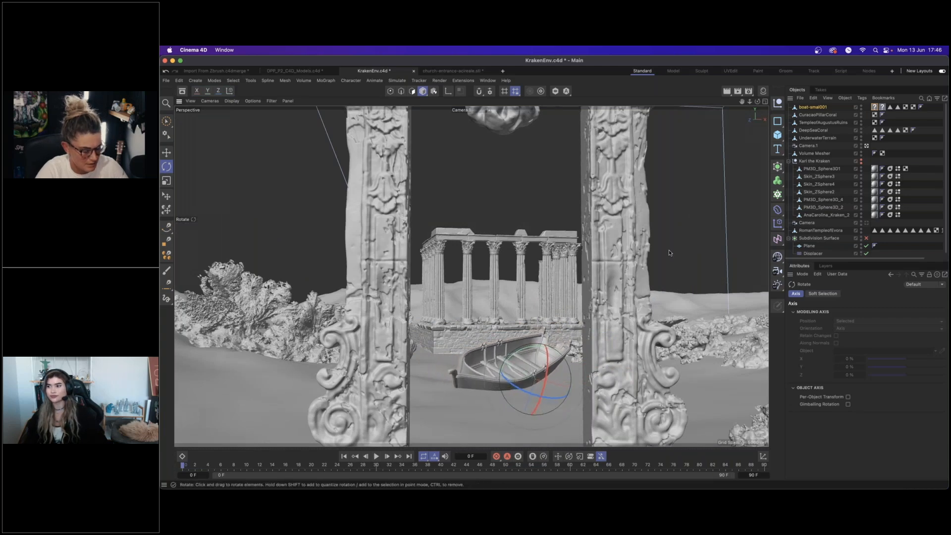
Scale the boat down slightly and shift it toward the left pillar within the archway opening.
{"action": "key", "text": "t"}
{"action": "left_click_drag", "start_coordinate": [554, 366], "coordinate": [512, 361]}
{"action": "key", "text": "e"}
{"action": "key", "text": "w"}
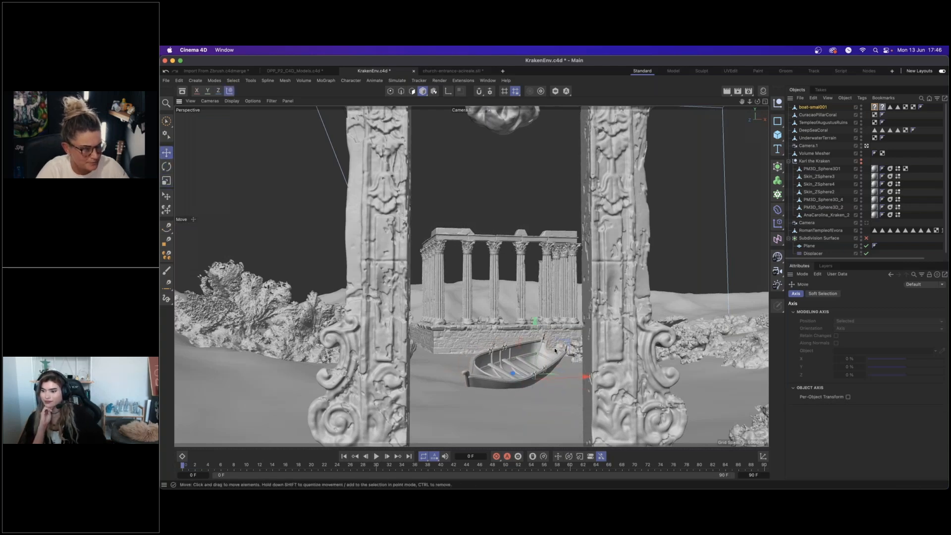
{"action": "left_click_drag", "start_coordinate": [564, 347], "coordinate": [504, 328]}
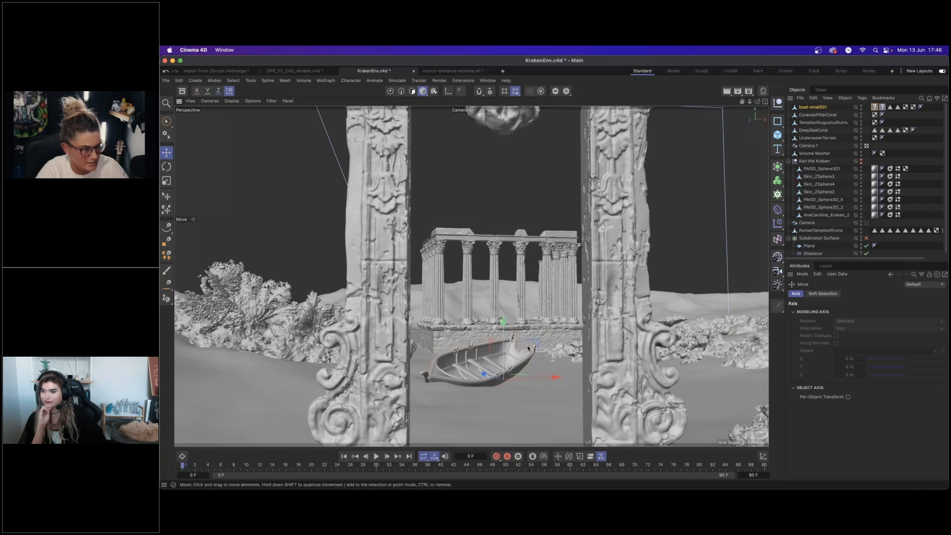
Rotate the boat slightly and lower it a little toward the seabed.
{"action": "key", "text": "r"}
{"action": "left_click_drag", "start_coordinate": [516, 357], "coordinate": [483, 365]}
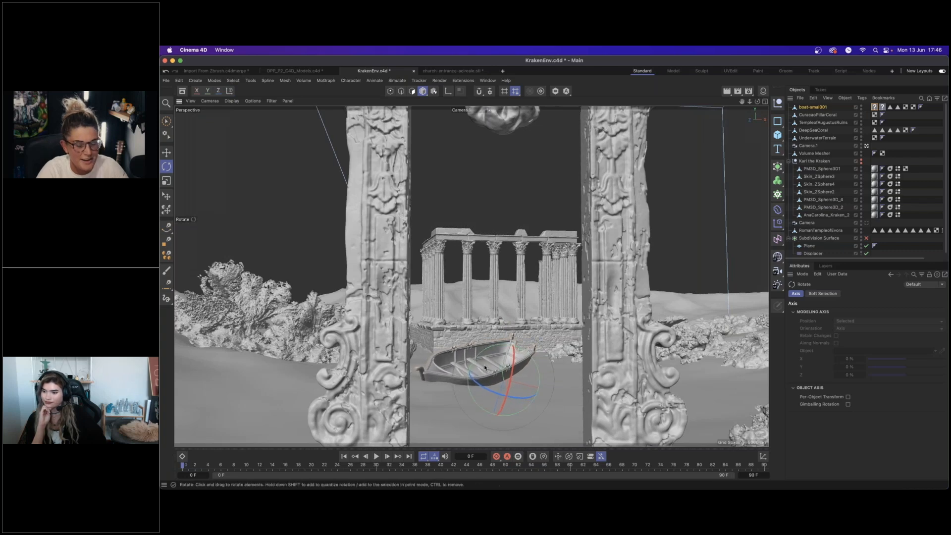
{"action": "key", "text": "e"}
{"action": "left_click_drag", "start_coordinate": [501, 329], "coordinate": [501, 333]}
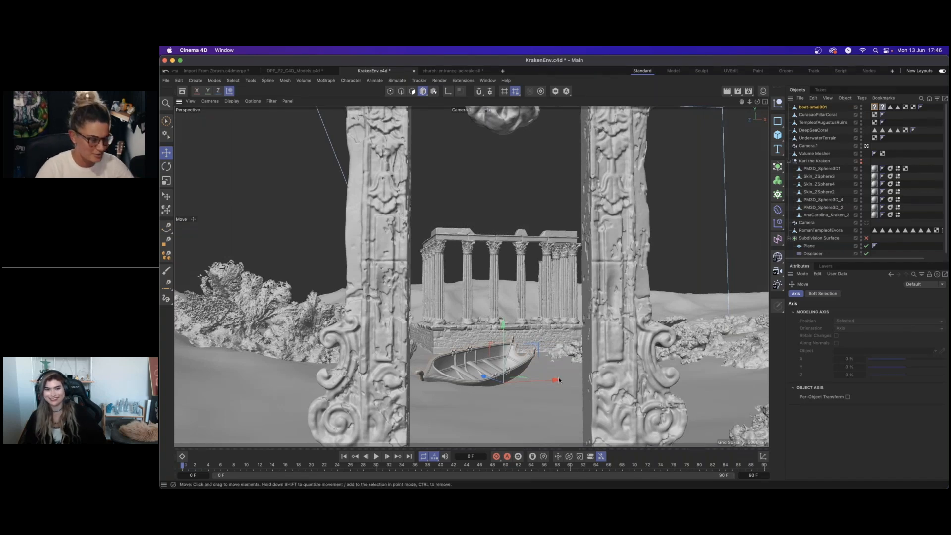
Scale the boat down further and reposition it on the terrain between the archway and the temple.
{"action": "key", "text": "t"}
{"action": "left_click_drag", "start_coordinate": [539, 365], "coordinate": [510, 338]}
{"action": "key", "text": "e"}
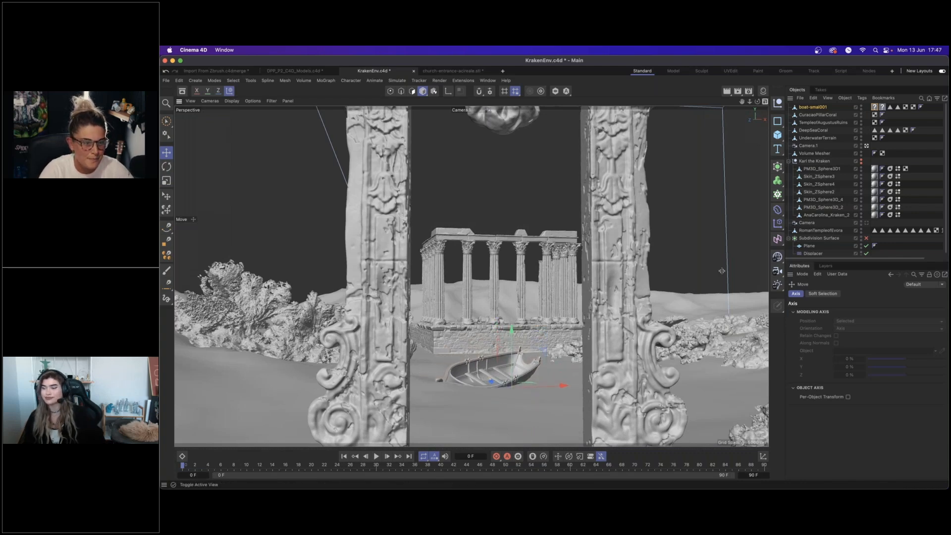
{"action": "middle_click", "coordinate": [722, 271]}
{"action": "left_click_drag", "start_coordinate": [716, 173], "coordinate": [716, 181]}
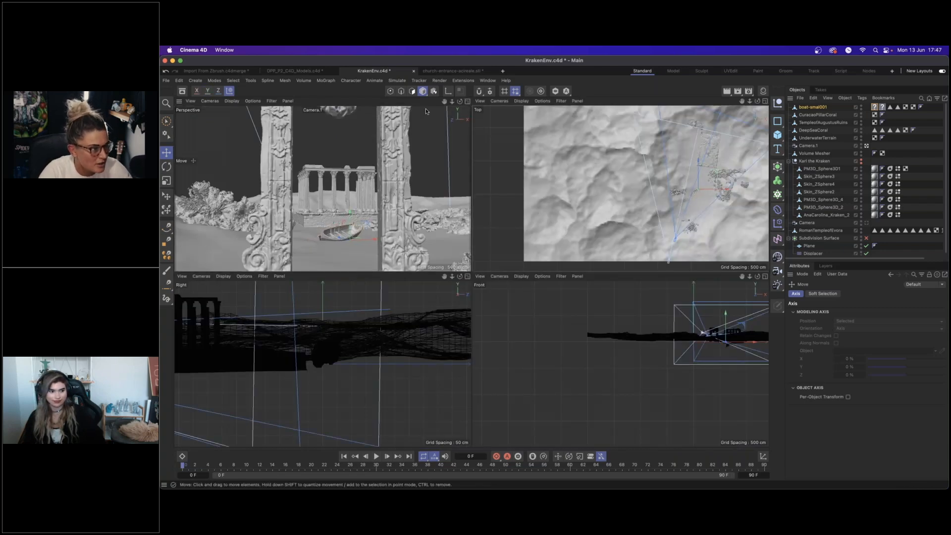
{"action": "left_click_drag", "start_coordinate": [350, 218], "coordinate": [349, 219]}
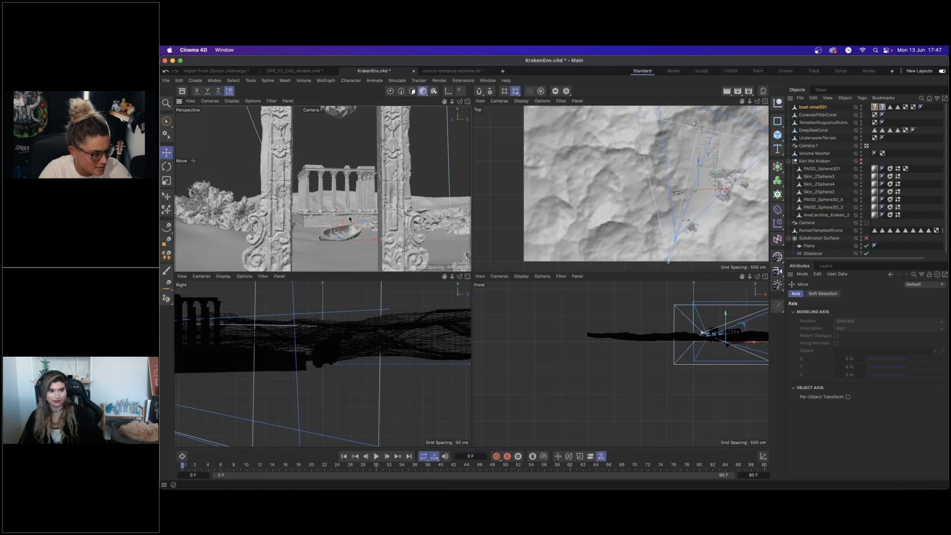
Adjust the boat's tilt and nudge it to rest on the seabed in the middle of the Camera.1 view.
{"action": "key", "text": "r"}
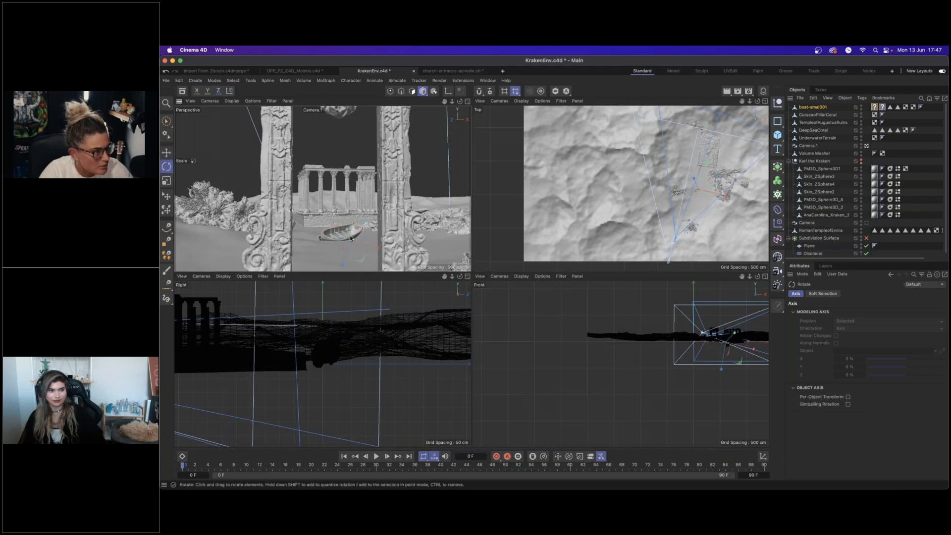
{"action": "key", "text": "e"}
{"action": "left_click_drag", "start_coordinate": [350, 224], "coordinate": [362, 242]}
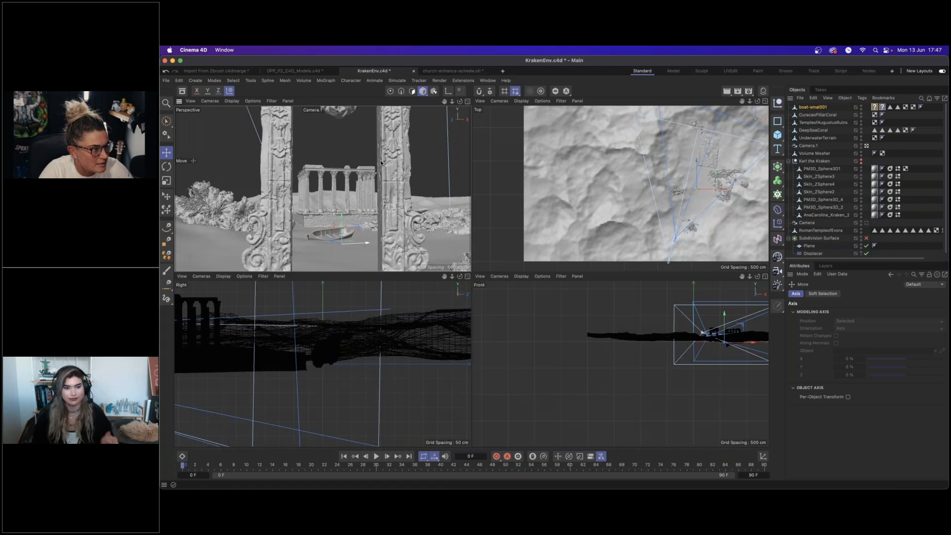
{"action": "left_click", "coordinate": [469, 102]}
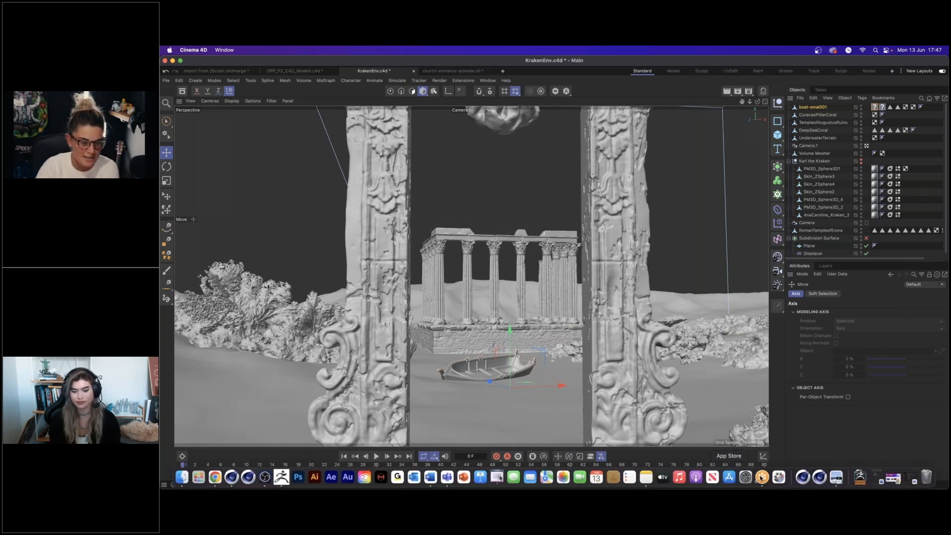
Switch to Word to view the Kraken Model Links document and its linked MyMiniFactory Human skull page in Chrome.
{"action": "mouse_move", "coordinate": [491, 488]}
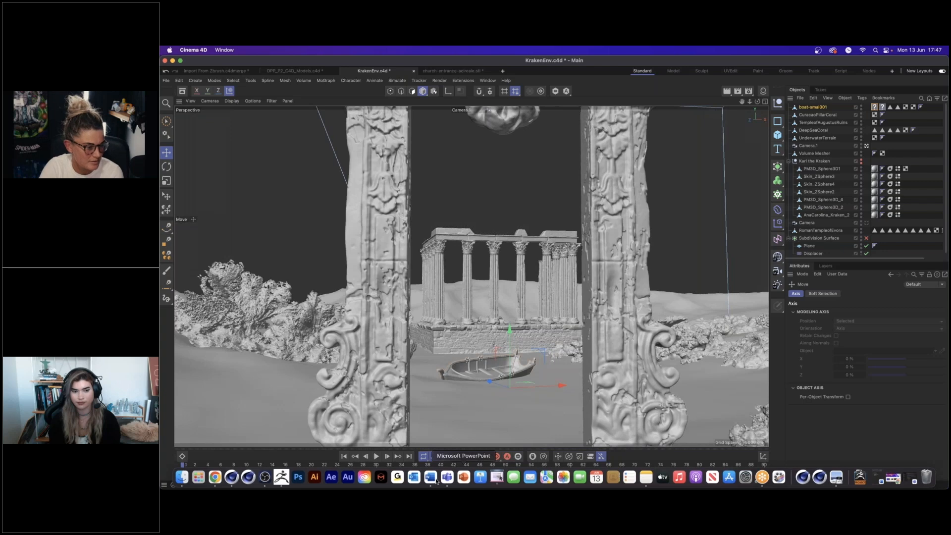
{"action": "left_click", "coordinate": [429, 479]}
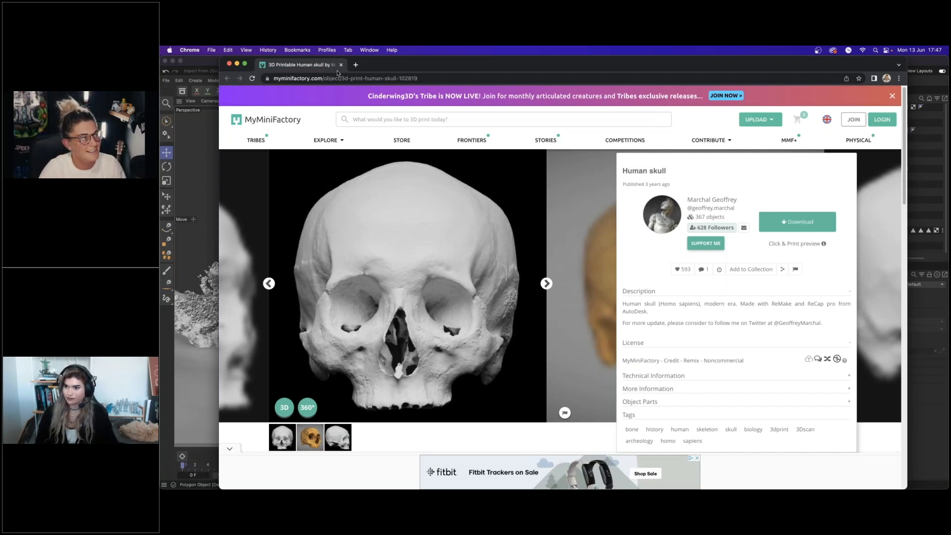
{"action": "left_click_drag", "start_coordinate": [843, 74], "coordinate": [950, 90]}
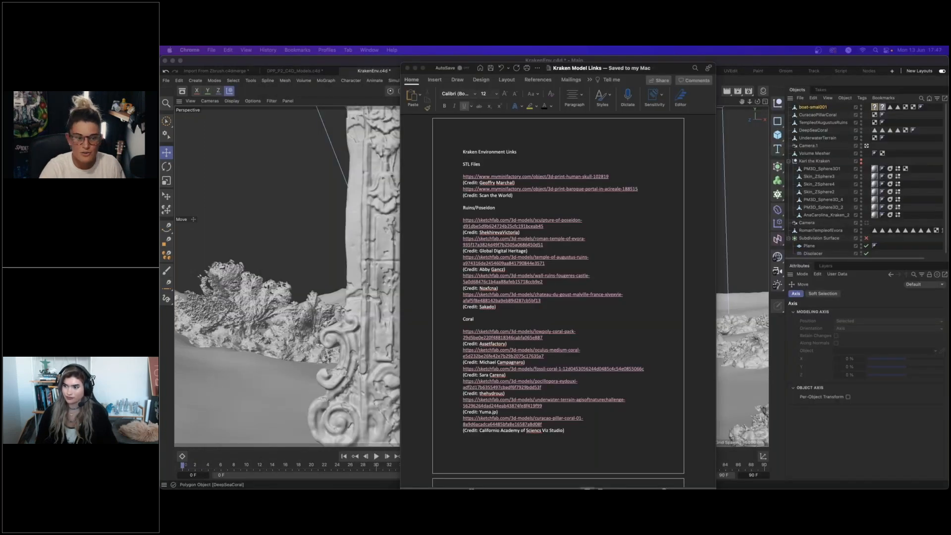
{"action": "left_click_drag", "start_coordinate": [541, 72], "coordinate": [950, 90]}
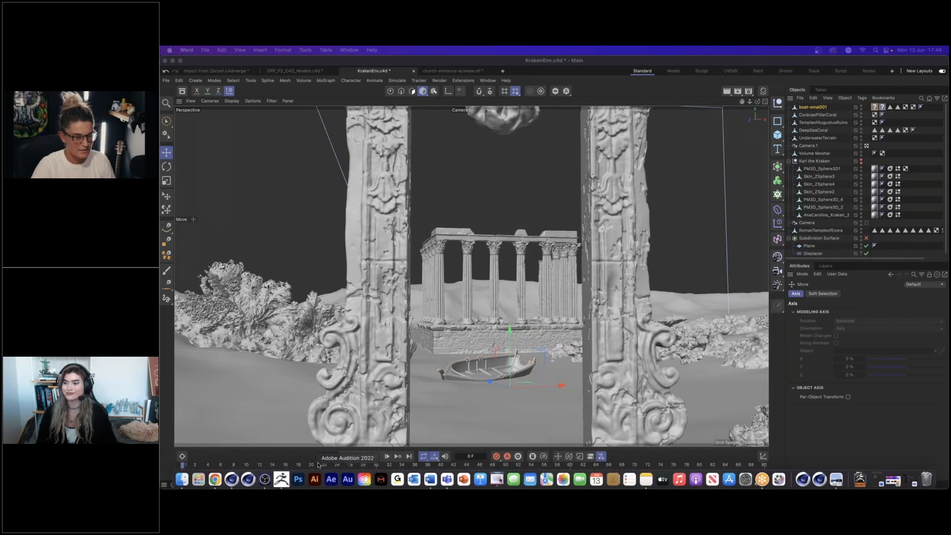
Import the skull model crane.stl into Cinema 4D at scale 1 in centimeters with the default preset.
{"action": "mouse_move", "coordinate": [241, 487]}
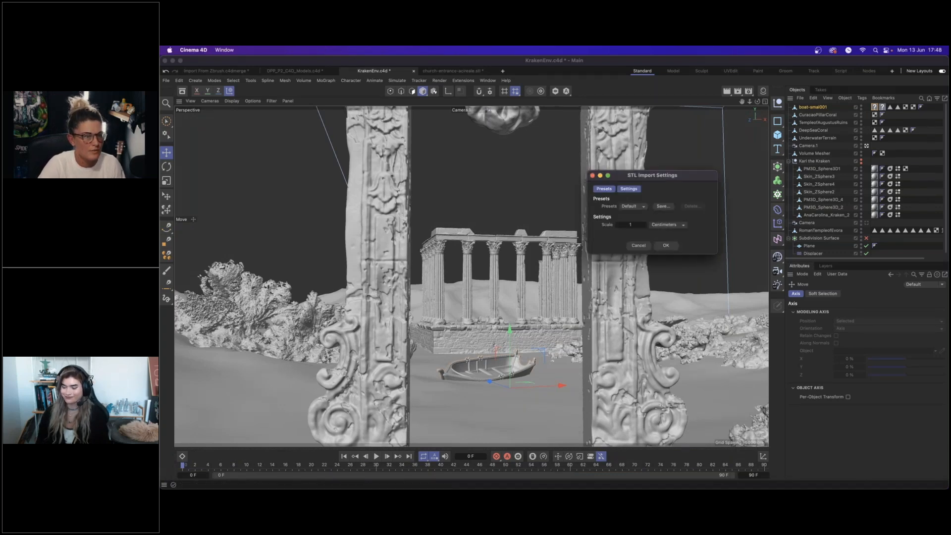
{"action": "left_click", "coordinate": [440, 56]}
Return to the KrakenEnv.c4d scene and save the project.
{"action": "left_click", "coordinate": [374, 71]}
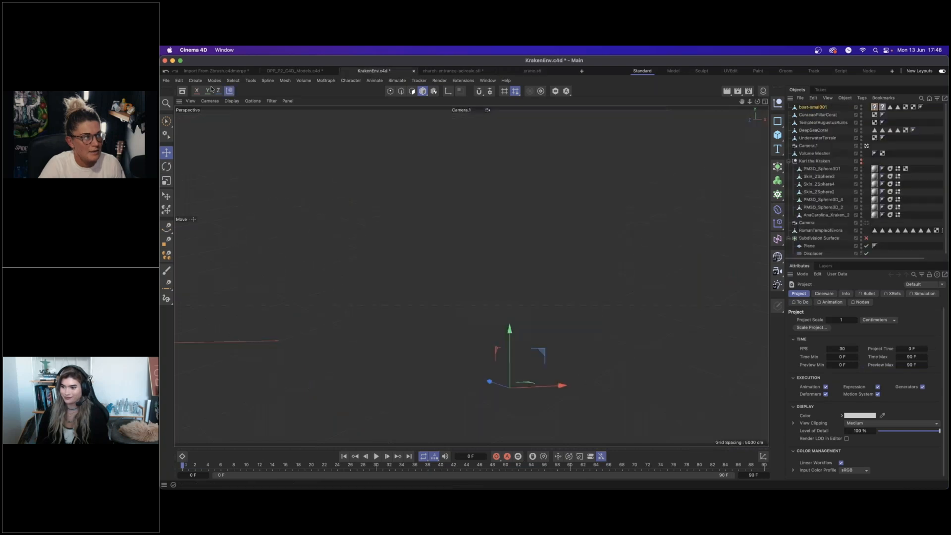
{"action": "left_click", "coordinate": [166, 80]}
{"action": "left_click", "coordinate": [184, 167]}
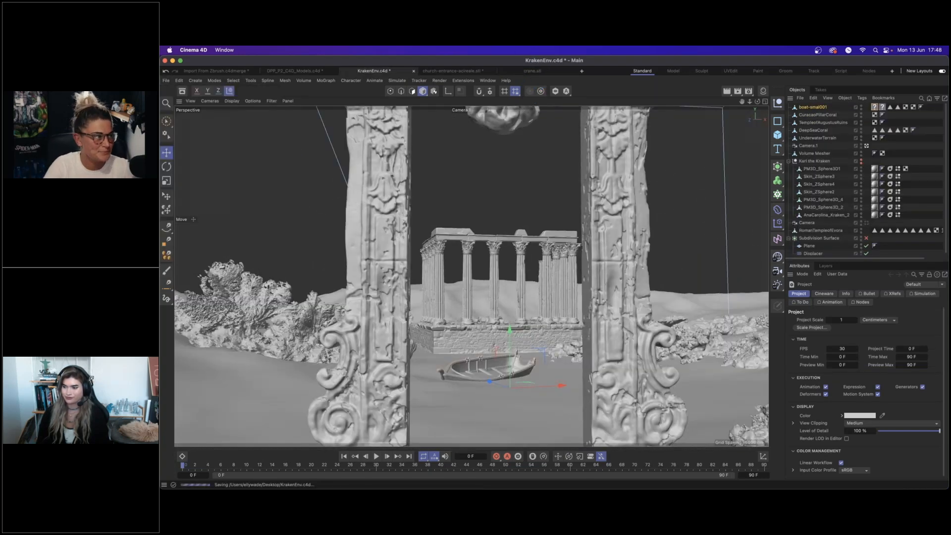
In crane.stl, move the skull's axis from the world origin to the centre of the skull mesh, using the Top and Front views.
{"action": "left_click", "coordinate": [538, 73]}
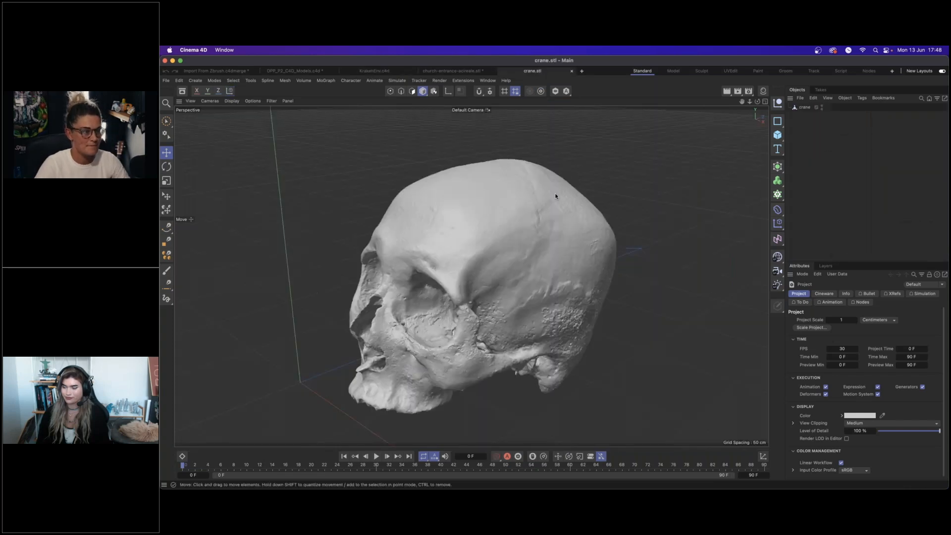
{"action": "scroll", "coordinate": [484, 263], "scroll_direction": "down", "scroll_amount": 5}
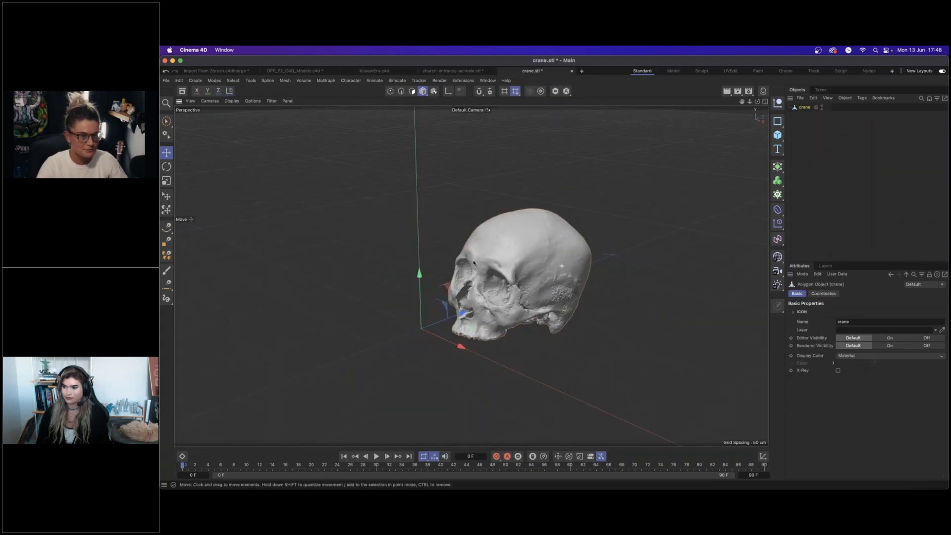
{"action": "left_click", "coordinate": [765, 102]}
{"action": "scroll", "coordinate": [718, 208], "scroll_direction": "down", "scroll_amount": 5}
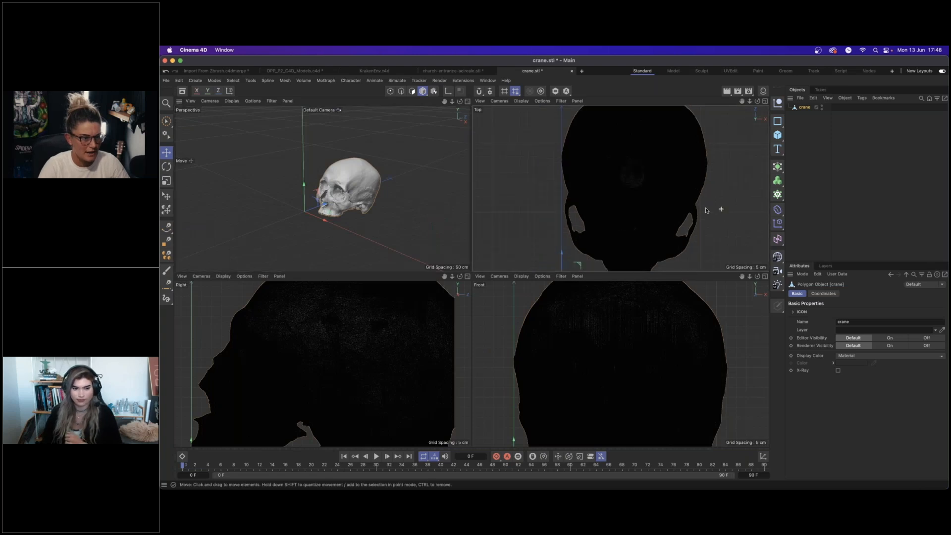
{"action": "key", "text": "l"}
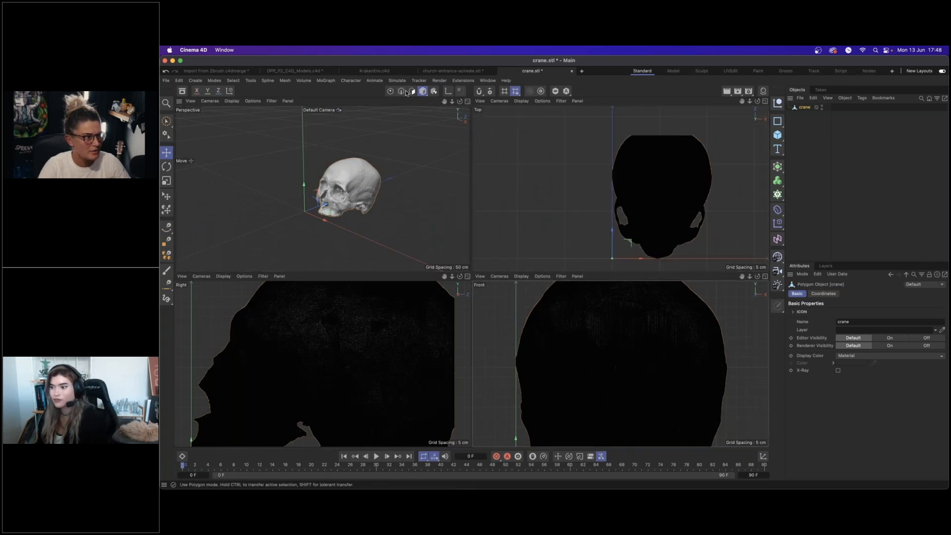
{"action": "scroll", "coordinate": [647, 364], "scroll_direction": "down", "scroll_amount": 3}
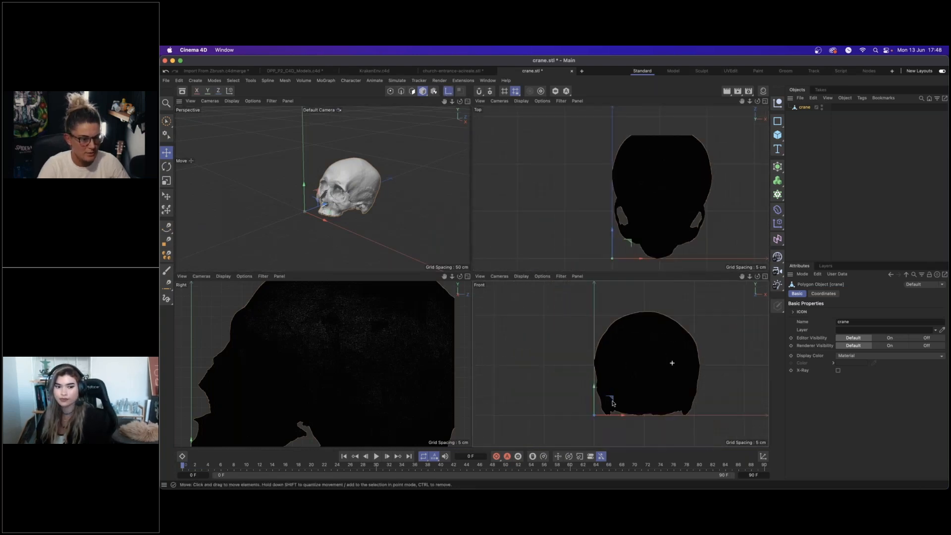
{"action": "left_click_drag", "start_coordinate": [613, 399], "coordinate": [663, 357]}
{"action": "left_click_drag", "start_coordinate": [661, 231], "coordinate": [662, 192]}
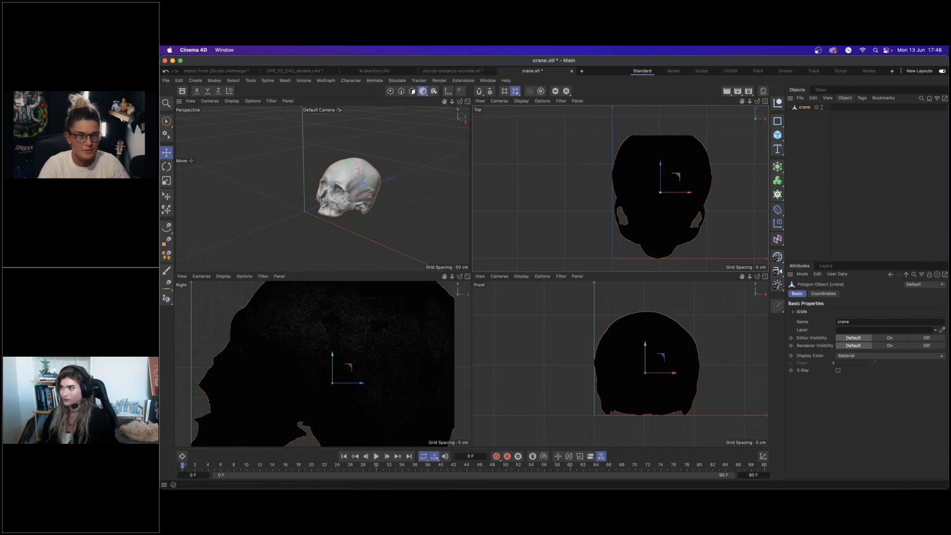
Copy the skull into the KrakenEnv.c4d scene and rename it Skull.
{"action": "left_click", "coordinate": [374, 70]}
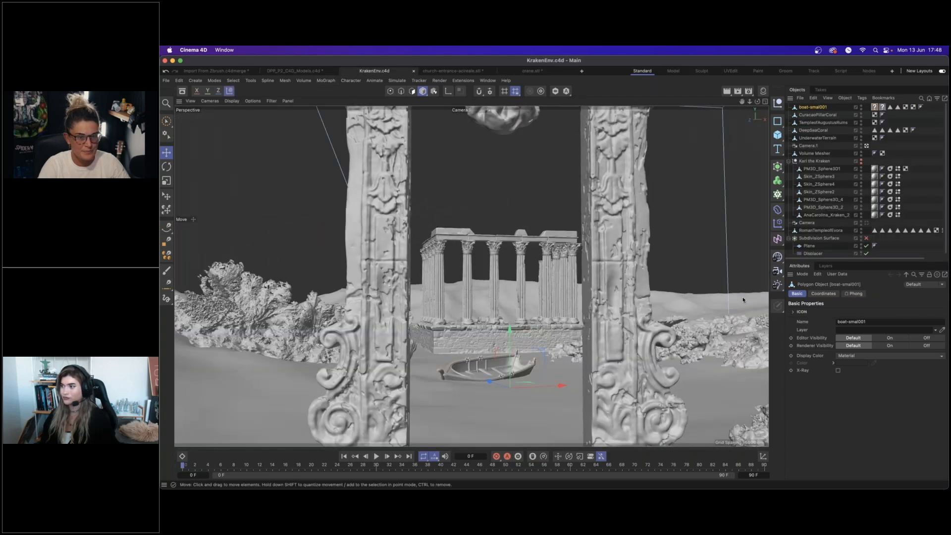
{"action": "left_click_drag", "start_coordinate": [544, 349], "coordinate": [544, 350]}
{"action": "key", "text": "super+v"}
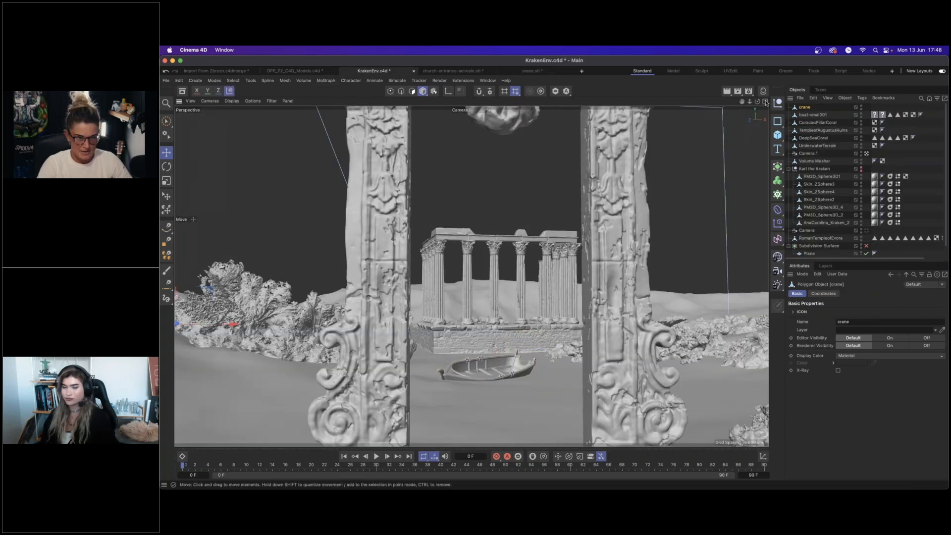
{"action": "key", "text": "F5"}
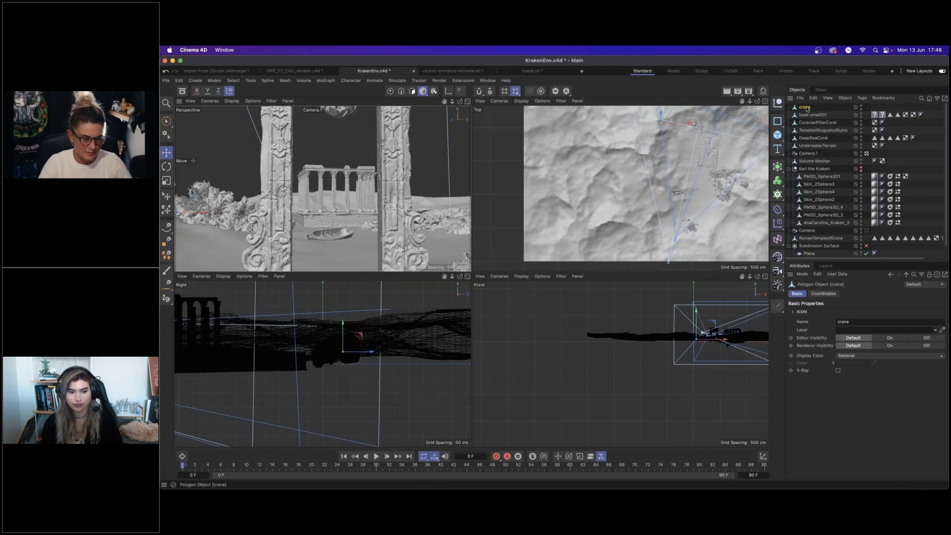
{"action": "double_click", "coordinate": [831, 106]}
{"action": "type", "text": "Skull"}
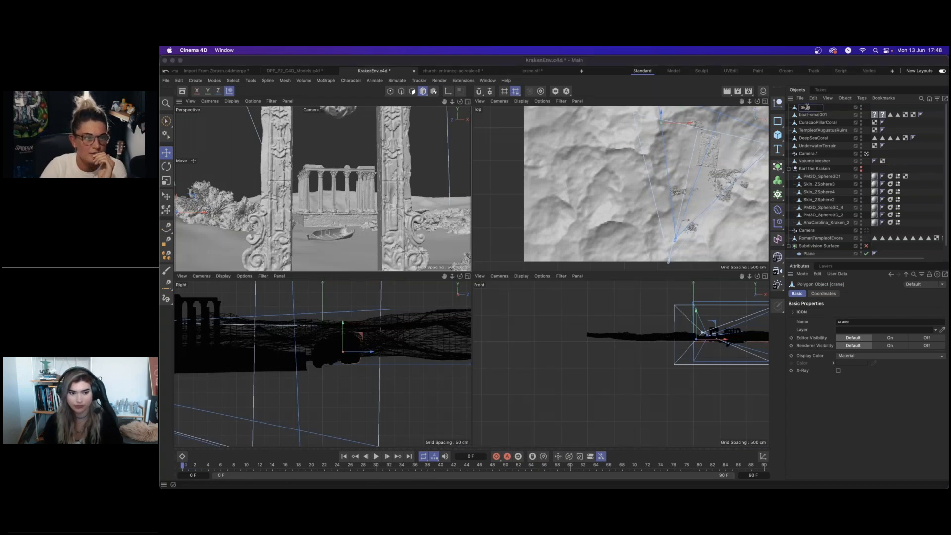
{"action": "key", "text": "Return"}
Move the skull into the Camera.1 view beside the boat and scale it down toward the boat's proportions.
{"action": "left_click_drag", "start_coordinate": [680, 110], "coordinate": [707, 186]}
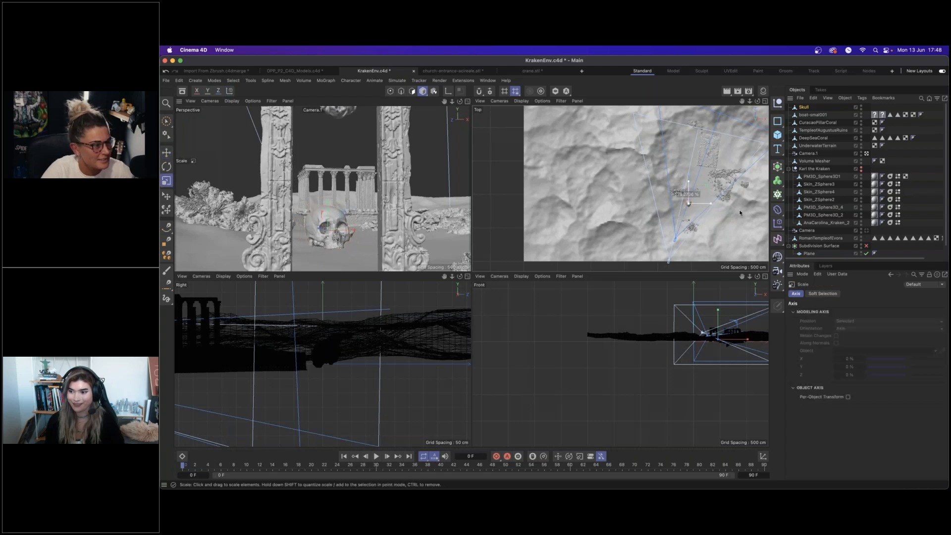
{"action": "key", "text": "t"}
{"action": "left_click_drag", "start_coordinate": [711, 207], "coordinate": [698, 213]}
{"action": "key", "text": "e"}
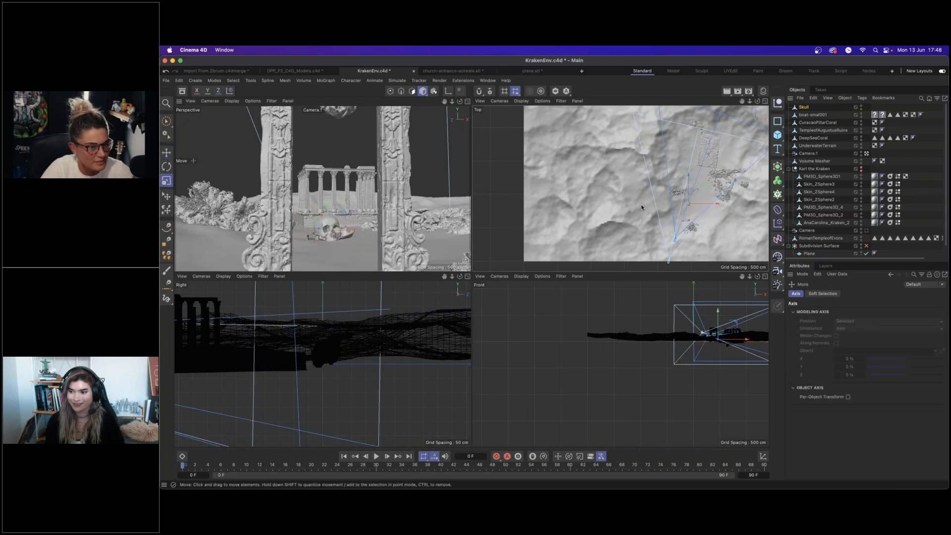
{"action": "scroll", "coordinate": [695, 199], "scroll_direction": "up", "scroll_amount": 5}
{"action": "left_click_drag", "start_coordinate": [705, 176], "coordinate": [713, 174]}
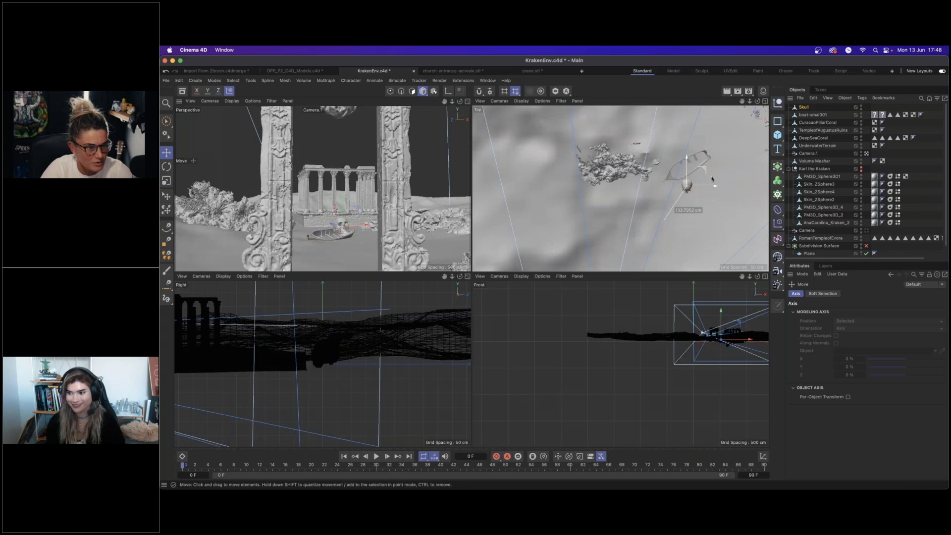
Scale the skull down further in several passes until it is small compared with the boat.
{"action": "key", "text": "t"}
{"action": "left_click_drag", "start_coordinate": [695, 207], "coordinate": [576, 207]}
{"action": "key", "text": "e"}
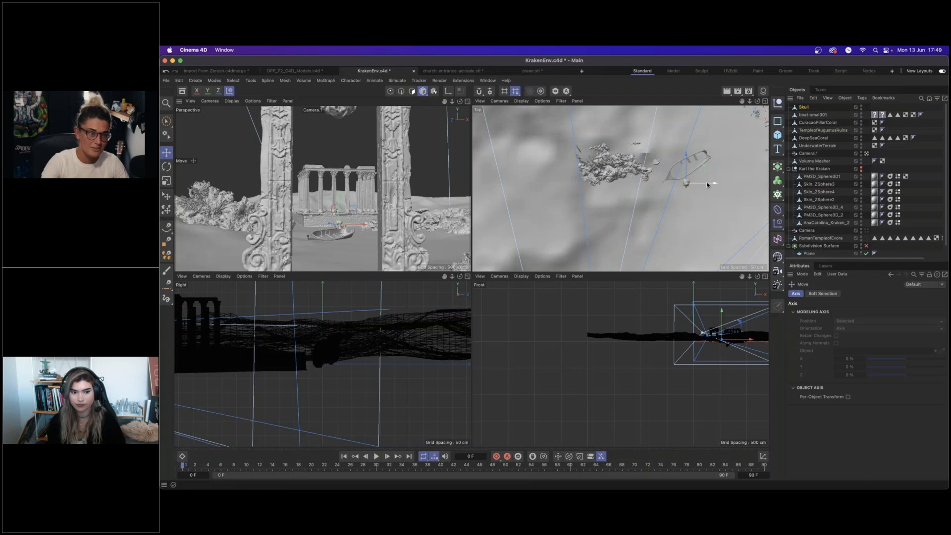
{"action": "key", "text": "t"}
{"action": "left_click_drag", "start_coordinate": [739, 191], "coordinate": [637, 188]}
{"action": "key", "text": "e"}
{"action": "key", "text": "t"}
{"action": "left_click_drag", "start_coordinate": [716, 184], "coordinate": [686, 186]}
{"action": "key", "text": "e"}
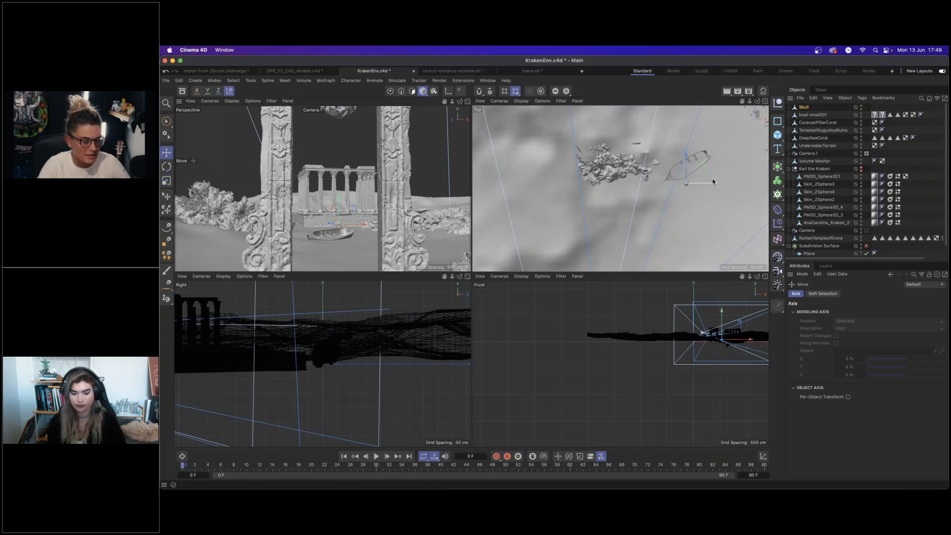
Place the skull on the seabed just in front of the boat's near end and rotate it to a new angle.
{"action": "scroll", "coordinate": [738, 176], "scroll_direction": "up", "scroll_amount": 5}
{"action": "right_click_drag", "start_coordinate": [742, 174], "coordinate": [744, 174], "text": "alt"}
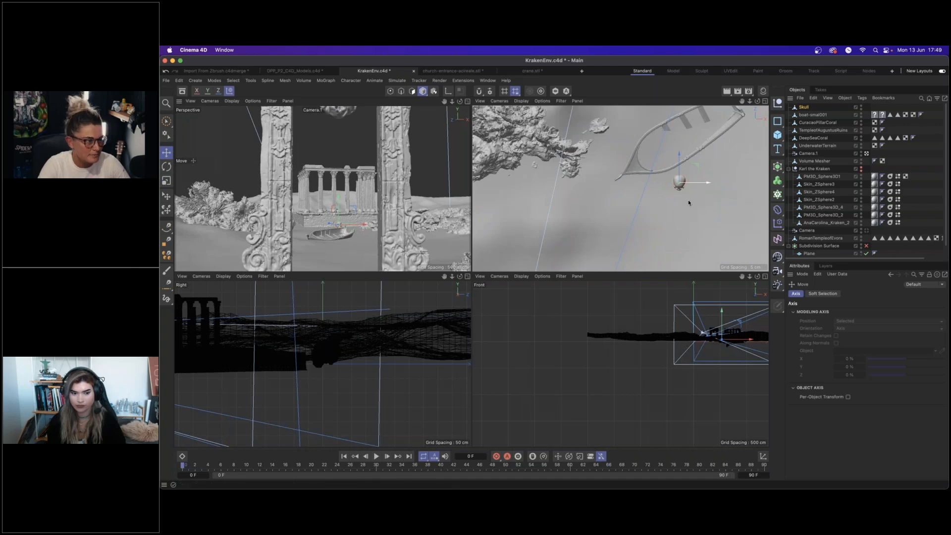
{"action": "left_click_drag", "start_coordinate": [354, 211], "coordinate": [342, 228]}
{"action": "left_click_drag", "start_coordinate": [679, 167], "coordinate": [662, 183]}
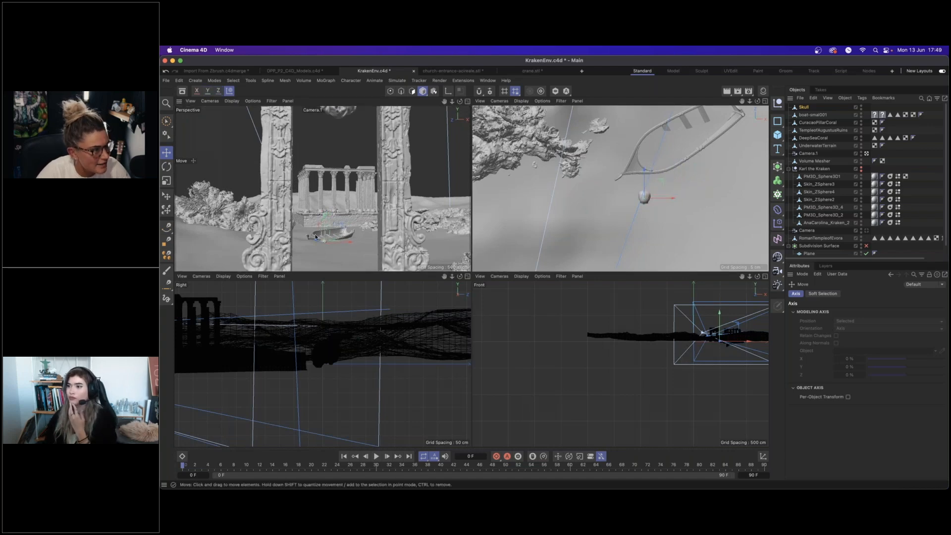
{"action": "left_click_drag", "start_coordinate": [324, 224], "coordinate": [303, 235]}
{"action": "key", "text": "r"}
{"action": "key", "text": "e"}
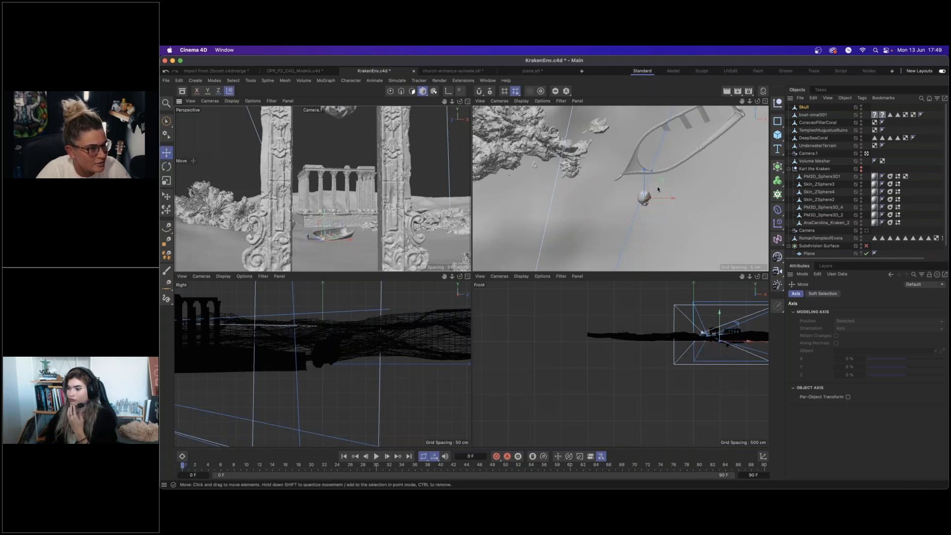
{"action": "left_click_drag", "start_coordinate": [337, 224], "coordinate": [337, 226]}
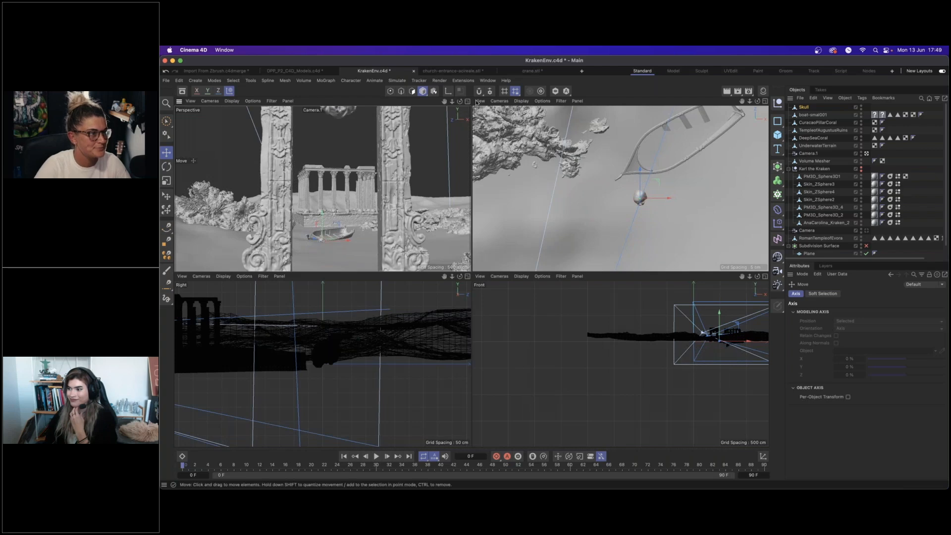
Leave the Camera.1 view, duplicate the skull onto the open seabed beside the boat and rotate the copy.
{"action": "left_click", "coordinate": [867, 154]}
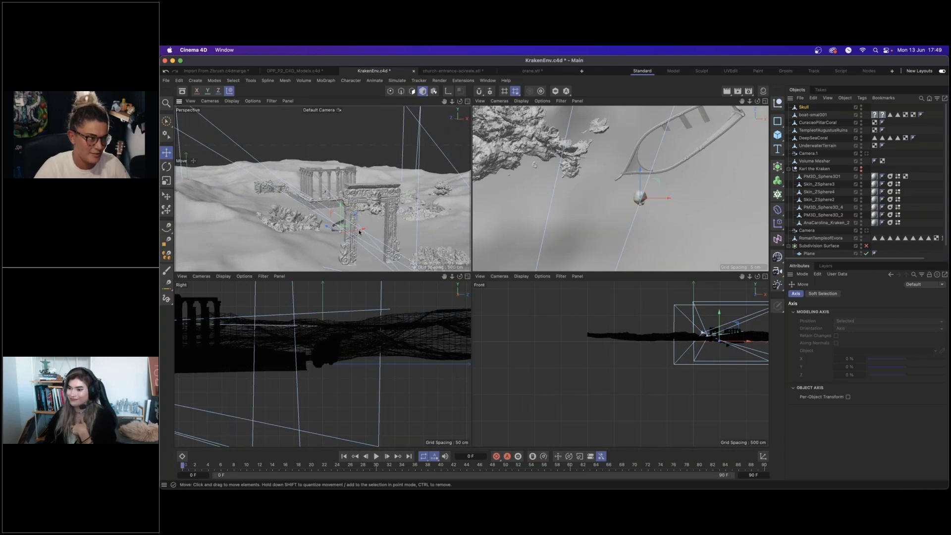
{"action": "left_click_drag", "start_coordinate": [374, 240], "coordinate": [402, 258], "text": "alt"}
{"action": "middle_click_drag", "start_coordinate": [301, 212], "coordinate": [337, 221], "text": "alt"}
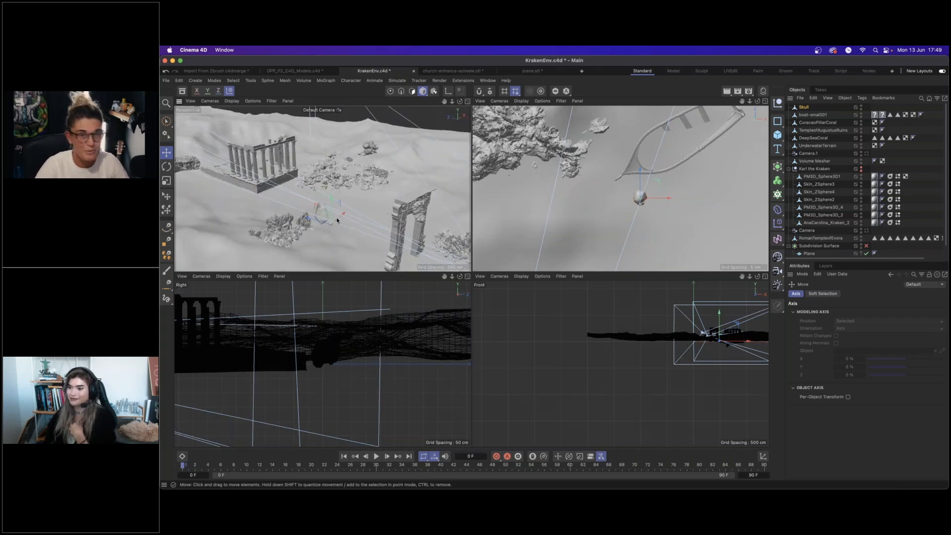
{"action": "right_click_drag", "start_coordinate": [334, 217], "coordinate": [380, 202], "text": "alt"}
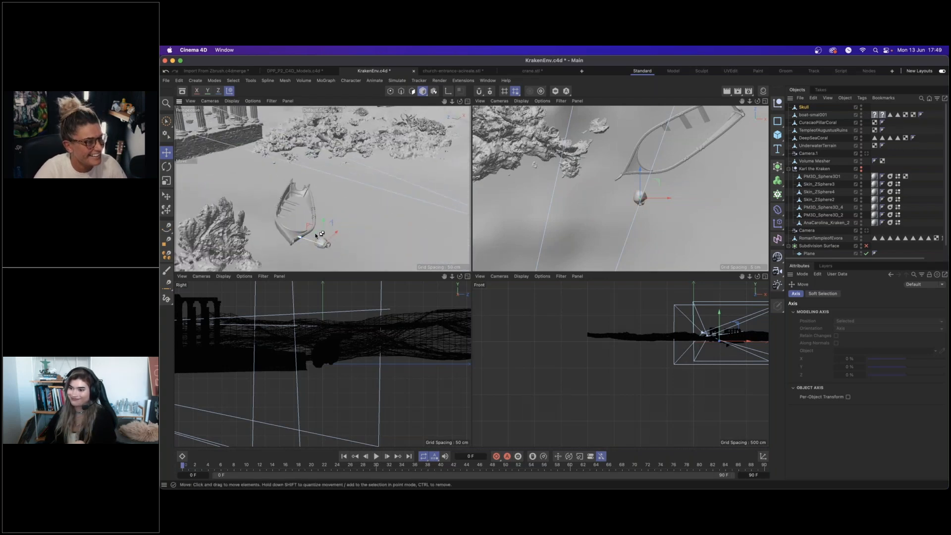
{"action": "left_click_drag", "start_coordinate": [357, 229], "coordinate": [384, 230], "text": "ctrl"}
{"action": "key", "text": "r"}
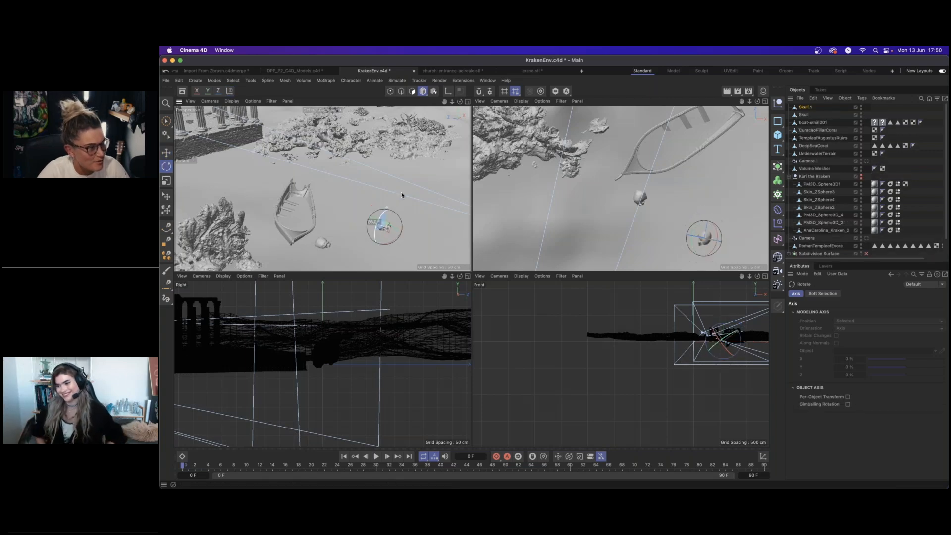
{"action": "left_click_drag", "start_coordinate": [398, 194], "coordinate": [381, 209]}
{"action": "key", "text": "e"}
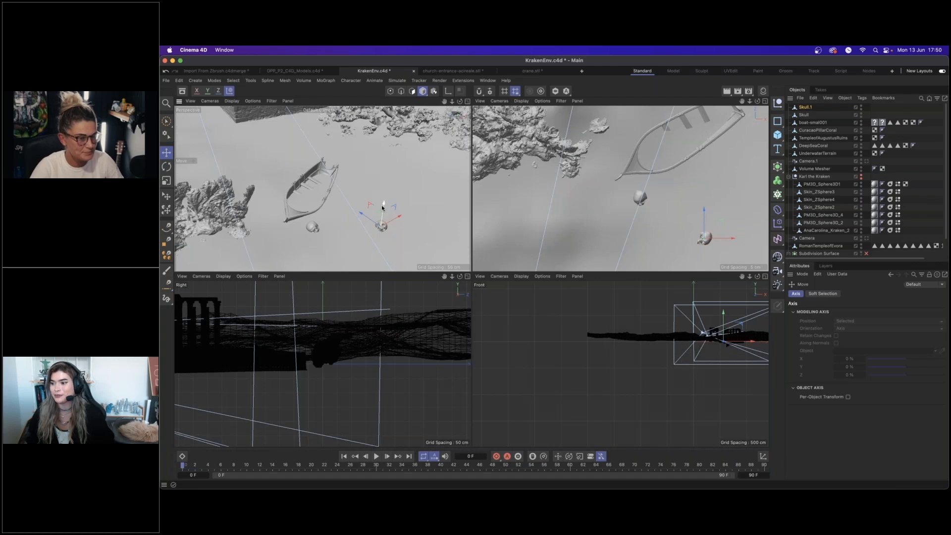
Maximise the perspective view, look through Camera.1 and deselect the duplicated skull.
{"action": "left_click", "coordinate": [468, 101]}
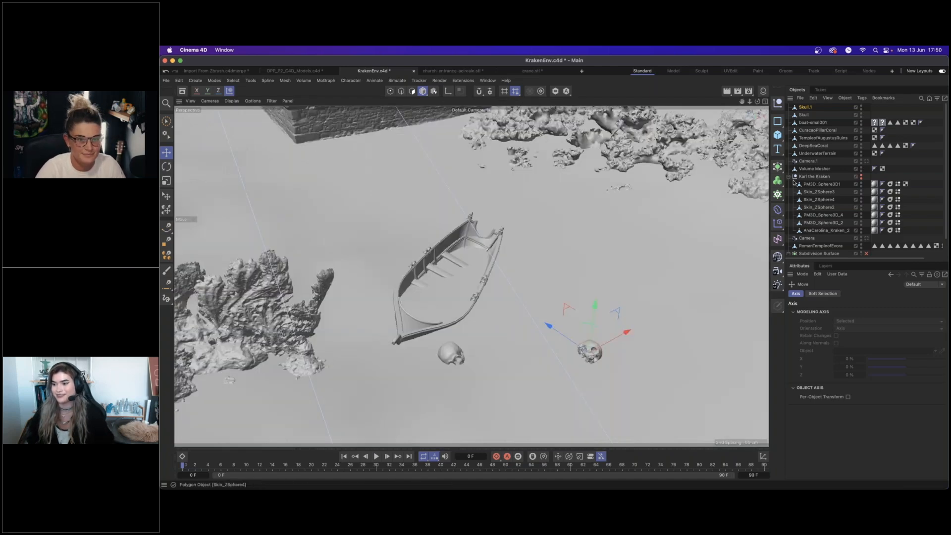
{"action": "left_click", "coordinate": [867, 161]}
{"action": "key", "text": "r"}
{"action": "key", "text": "e"}
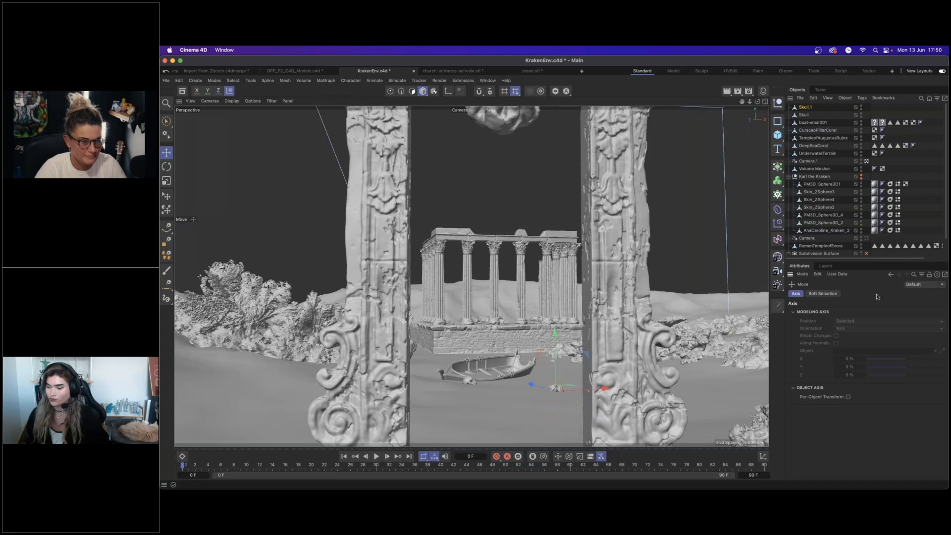
{"action": "left_click", "coordinate": [921, 196]}
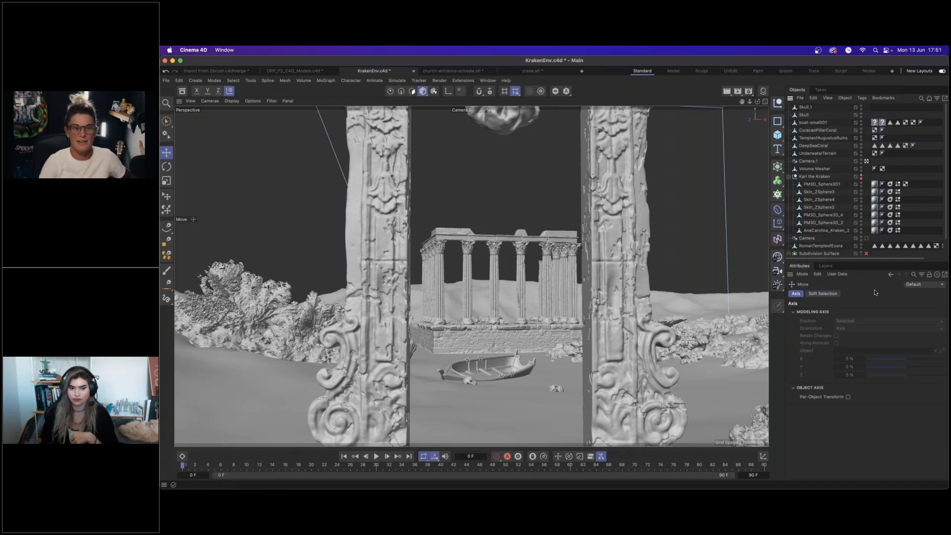
Leave Camera.1 and examine the layout of the ruins, corals, boat and arch across the terrain from above.
{"action": "left_click_drag", "start_coordinate": [491, 275], "coordinate": [697, 323], "text": "alt"}
{"action": "left_click", "coordinate": [867, 161]}
{"action": "right_click_drag", "start_coordinate": [663, 306], "coordinate": [589, 226], "text": "alt"}
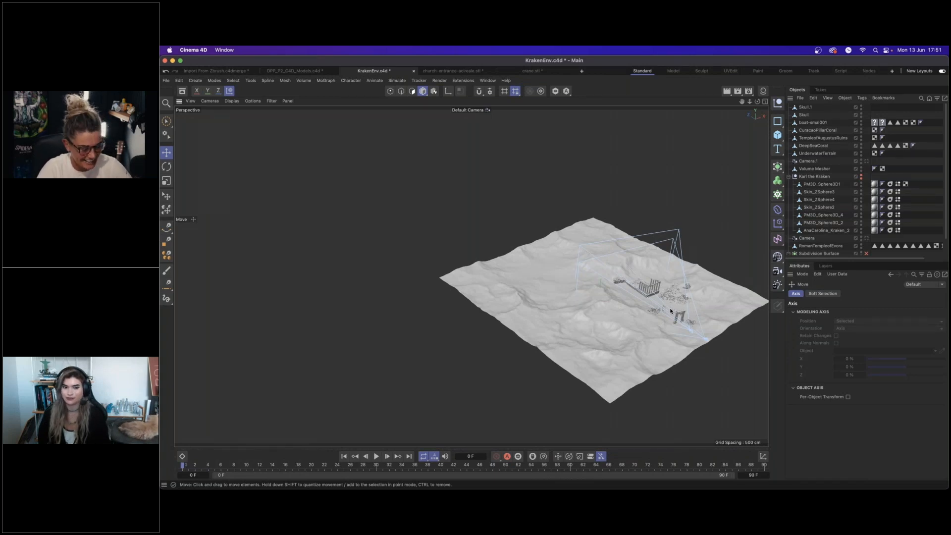
{"action": "scroll", "coordinate": [671, 311], "scroll_direction": "up", "scroll_amount": 10}
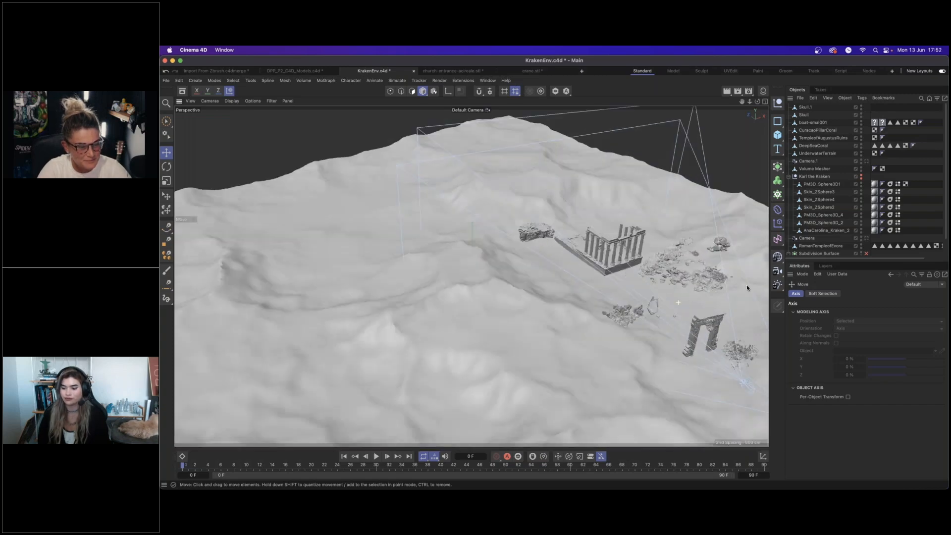
{"action": "scroll", "coordinate": [747, 288], "scroll_direction": "up", "scroll_amount": 4}
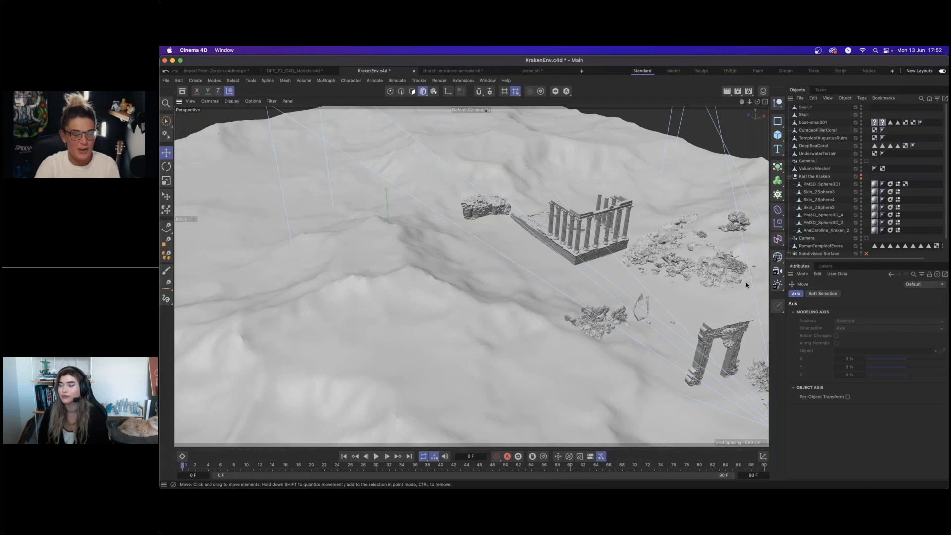
{"action": "middle_click_drag", "start_coordinate": [689, 325], "coordinate": [664, 309], "text": "alt"}
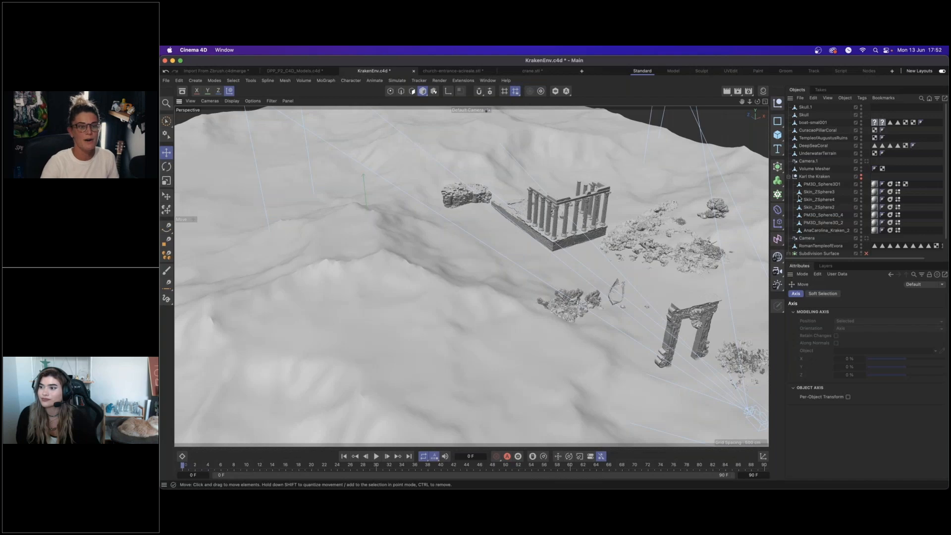
{"action": "left_click", "coordinate": [777, 194]}
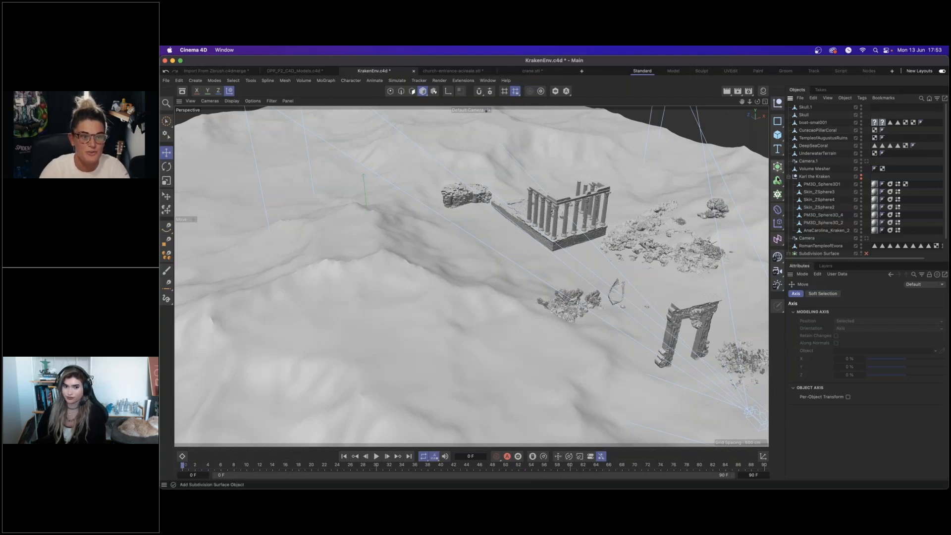
{"action": "left_click", "coordinate": [779, 197]}
{"action": "left_click", "coordinate": [815, 223]}
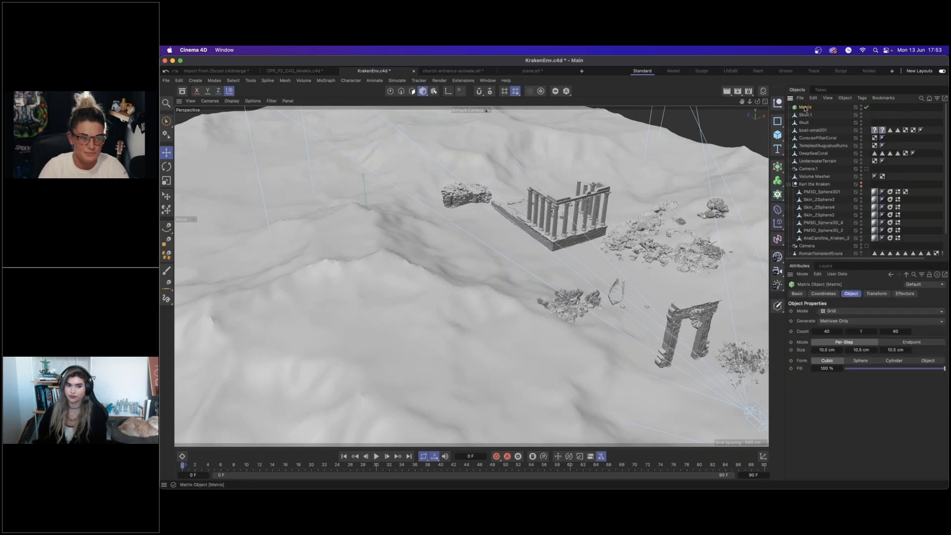
{"action": "key", "text": "Delete"}
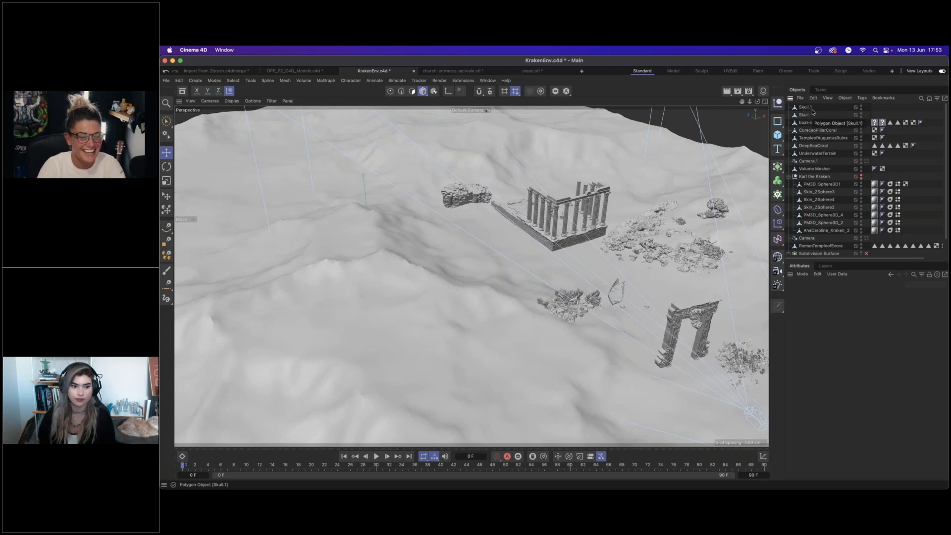
Switch the perspective view back to Camera.1.
{"action": "left_click", "coordinate": [867, 161]}
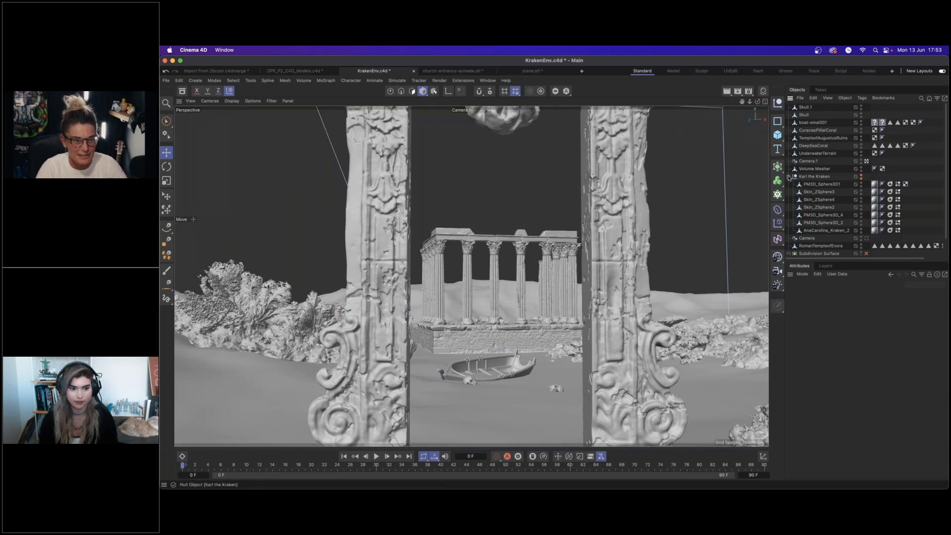
Collapse the Karl the Kraken hierarchy and pull the Camera.1 view back to frame the whole arch.
{"action": "left_click", "coordinate": [789, 177]}
{"action": "right_click_drag", "start_coordinate": [572, 347], "coordinate": [538, 348], "text": "alt"}
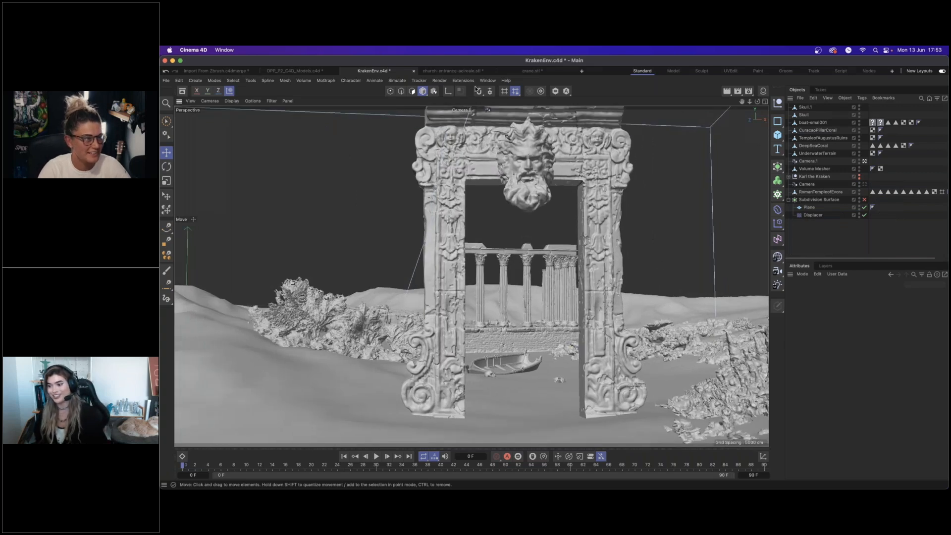
{"action": "left_click", "coordinate": [451, 72]}
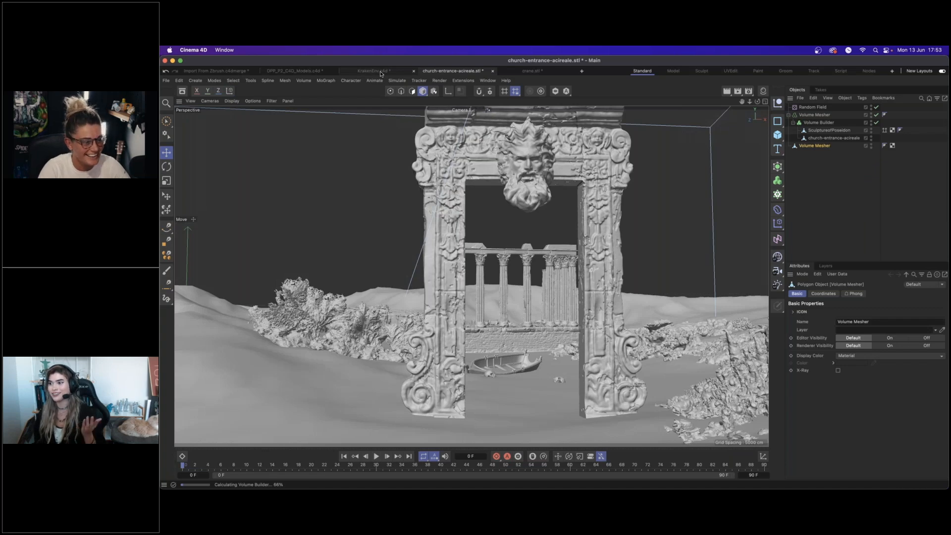
{"action": "left_click", "coordinate": [379, 70]}
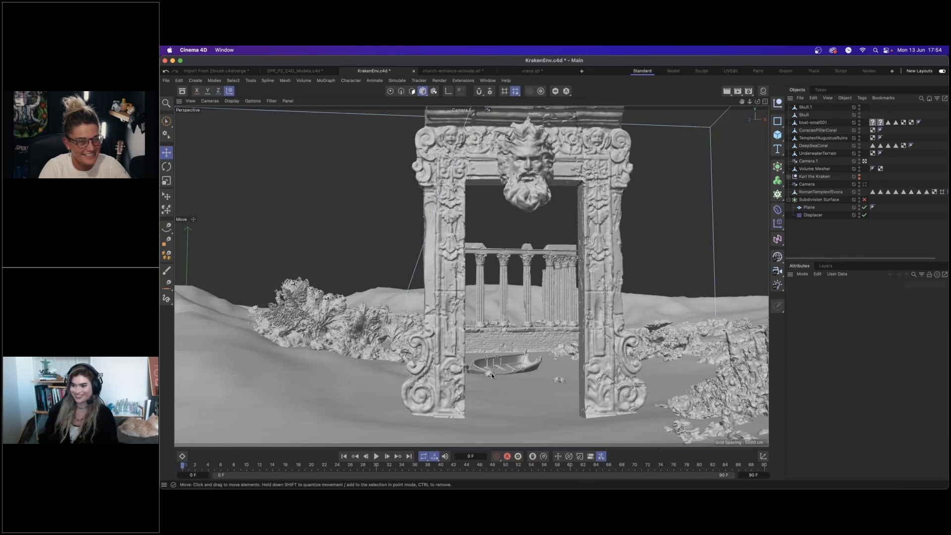
Leave the Camera.1 view, add a Cloner and make the duplicated skull, Skull.1, its child.
{"action": "left_click", "coordinate": [864, 161]}
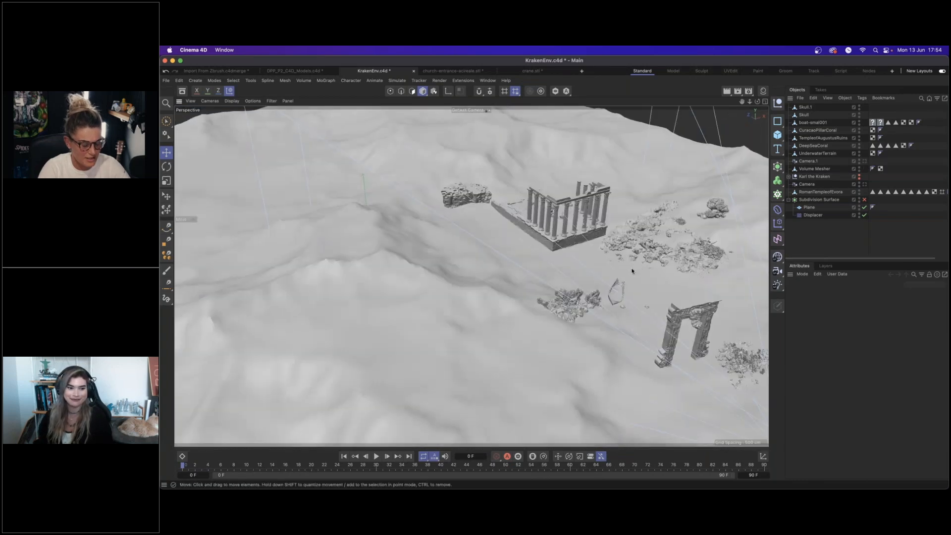
{"action": "scroll", "coordinate": [643, 271], "scroll_direction": "down", "scroll_amount": 3}
{"action": "middle_click_drag", "start_coordinate": [633, 268], "coordinate": [603, 308], "text": "alt"}
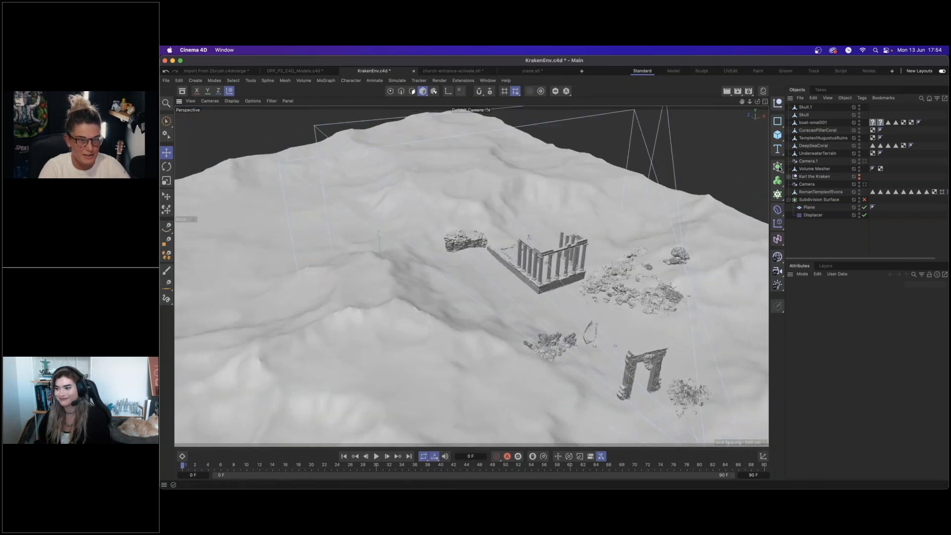
{"action": "left_click", "coordinate": [778, 195]}
{"action": "left_click", "coordinate": [805, 123]}
{"action": "left_click", "coordinate": [807, 115], "text": "shift"}
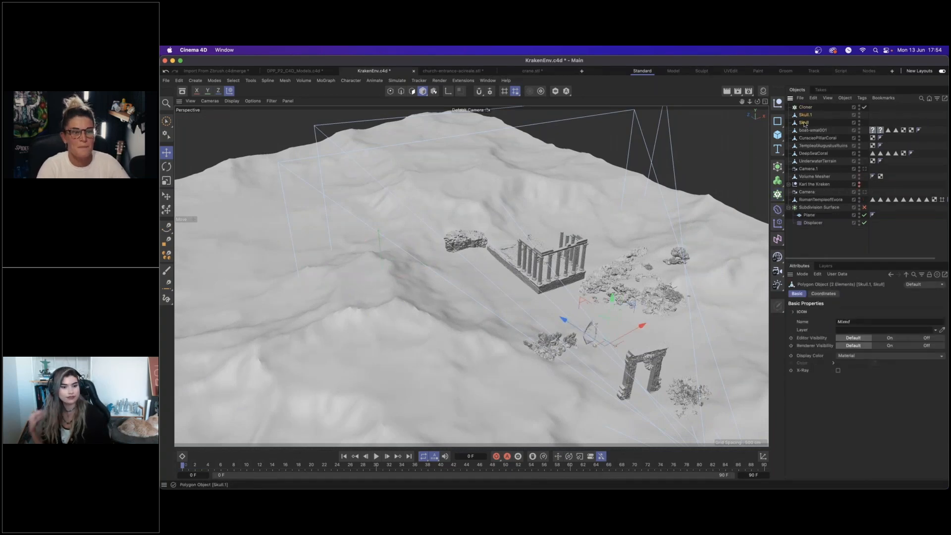
{"action": "left_click", "coordinate": [805, 115]}
{"action": "left_click_drag", "start_coordinate": [804, 117], "coordinate": [806, 107]}
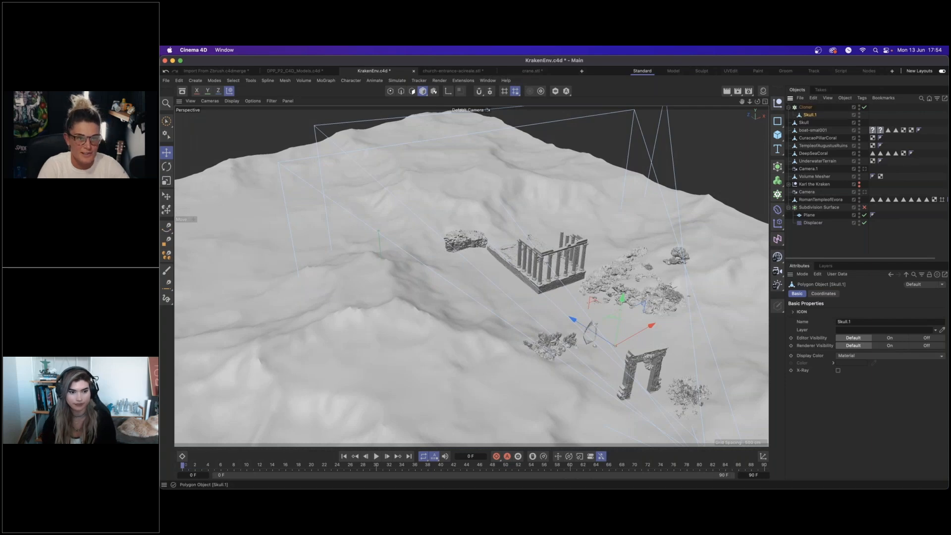
Switch the Cloner from a grid to Object mode and assign the terrain's Plane as its distribution object.
{"action": "left_click", "coordinate": [806, 107]}
{"action": "left_click_drag", "start_coordinate": [377, 237], "coordinate": [378, 195]}
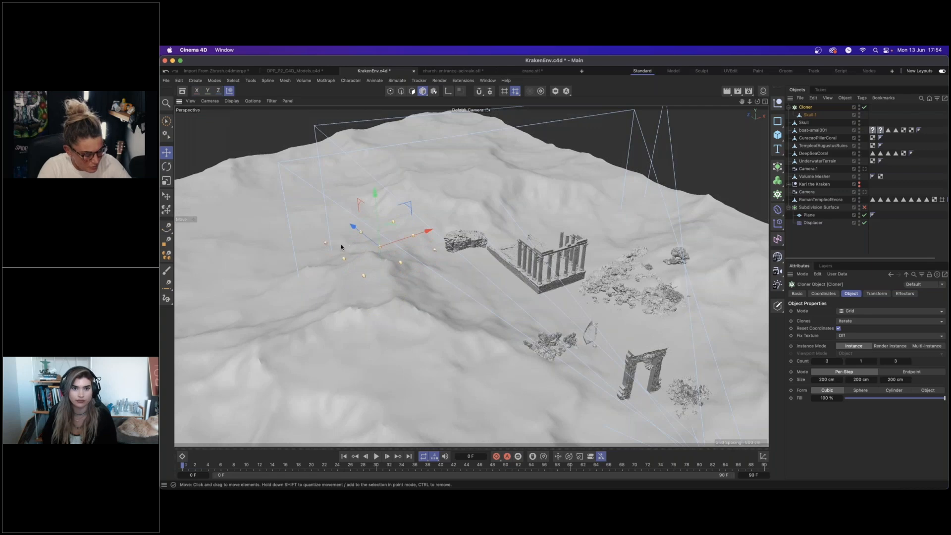
{"action": "scroll", "coordinate": [371, 235], "scroll_direction": "up", "scroll_amount": 10}
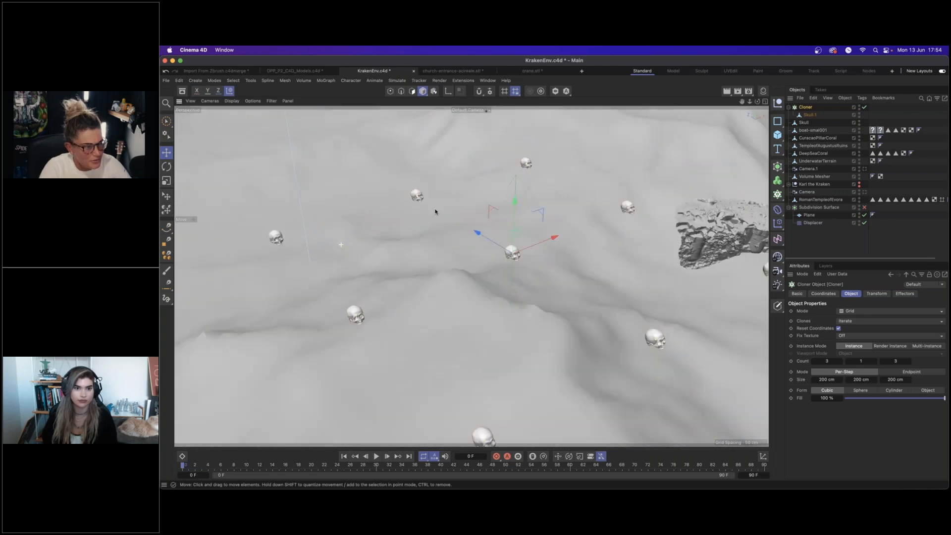
{"action": "right_click_drag", "start_coordinate": [436, 211], "coordinate": [322, 215], "text": "alt"}
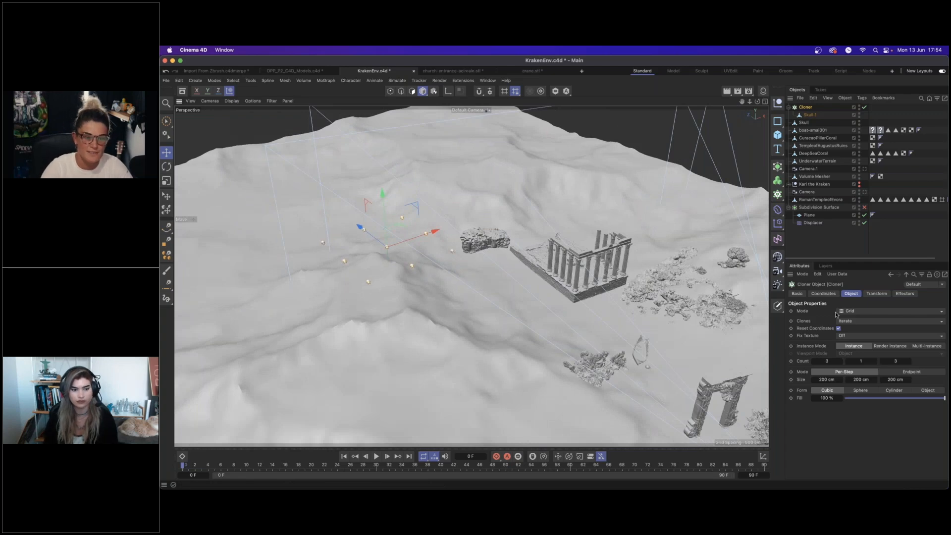
{"action": "left_click", "coordinate": [857, 313]}
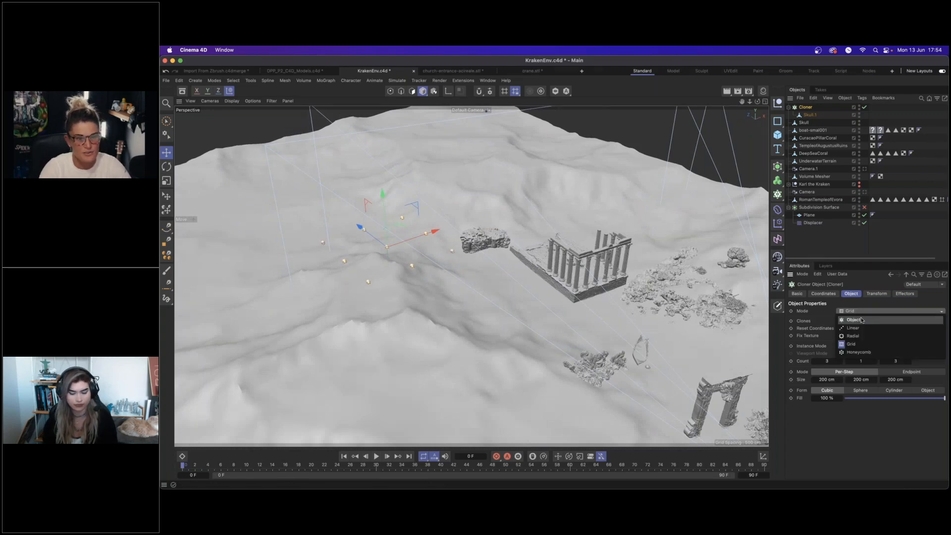
{"action": "left_click", "coordinate": [862, 321]}
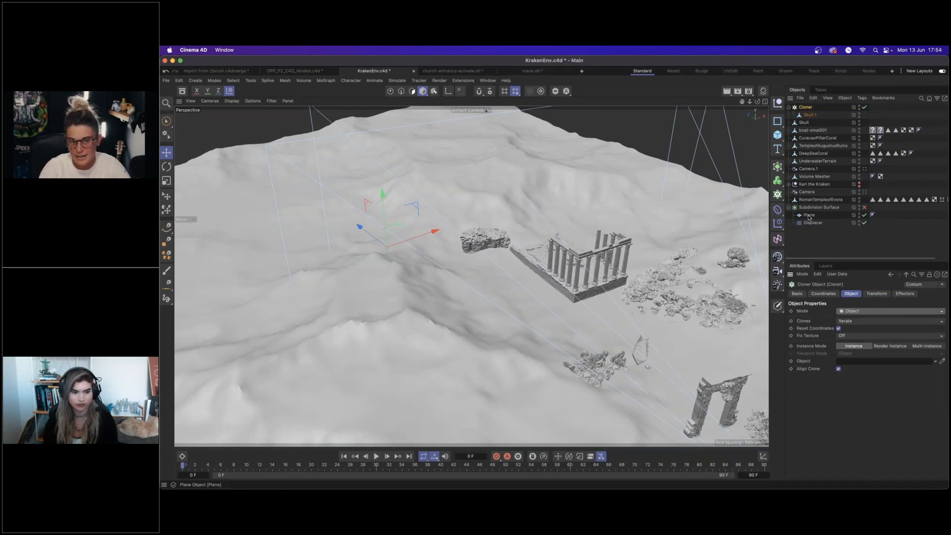
{"action": "left_click_drag", "start_coordinate": [810, 217], "coordinate": [882, 361]}
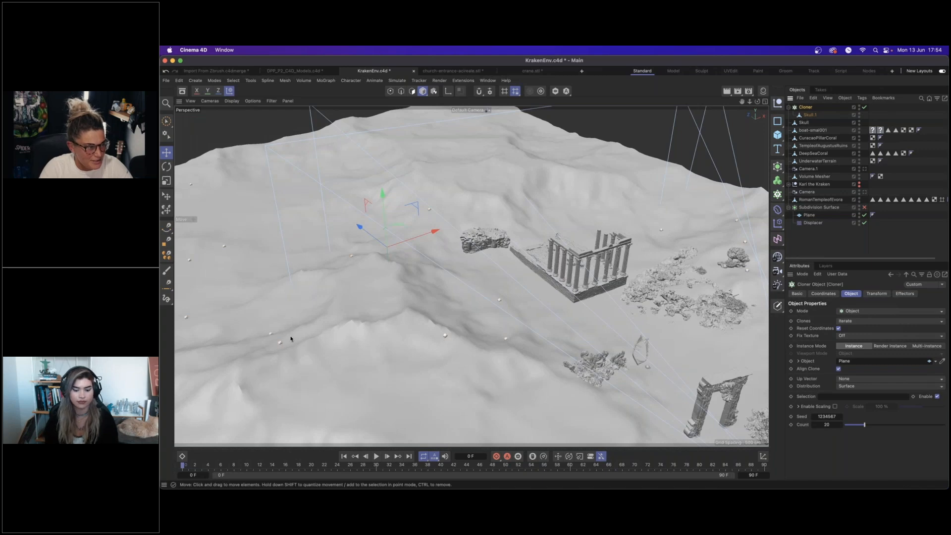
Set the Cloner's count to 200 to scatter more skulls over the terrain.
{"action": "left_click", "coordinate": [826, 424]}
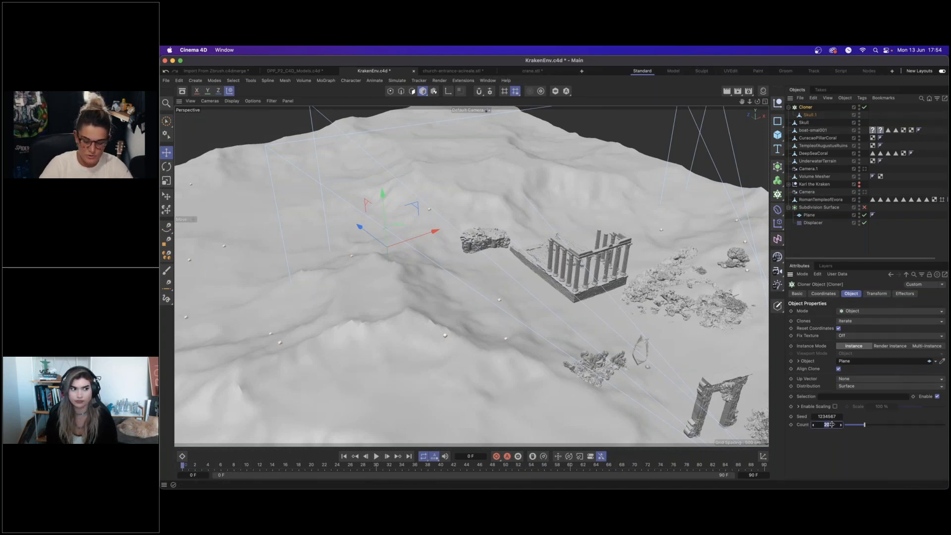
{"action": "type", "text": "200"}
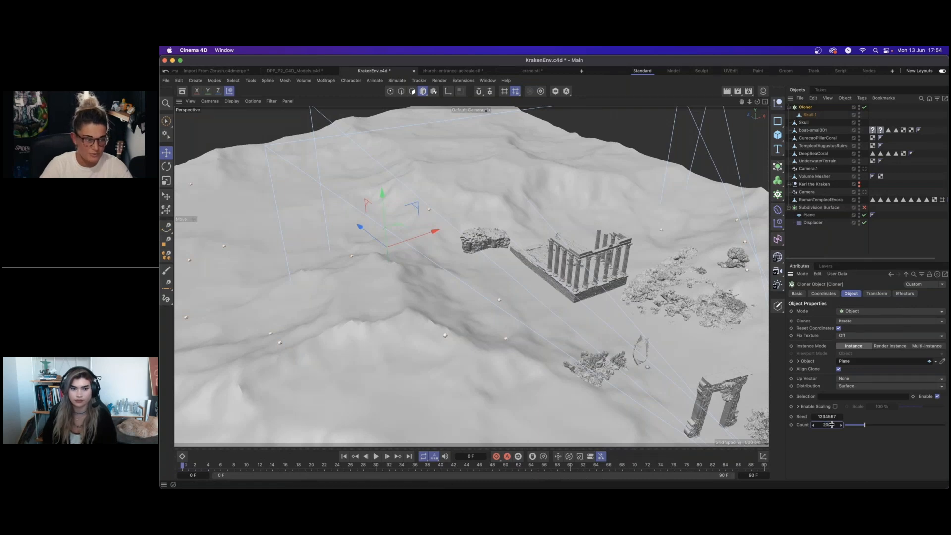
{"action": "key", "text": "Return"}
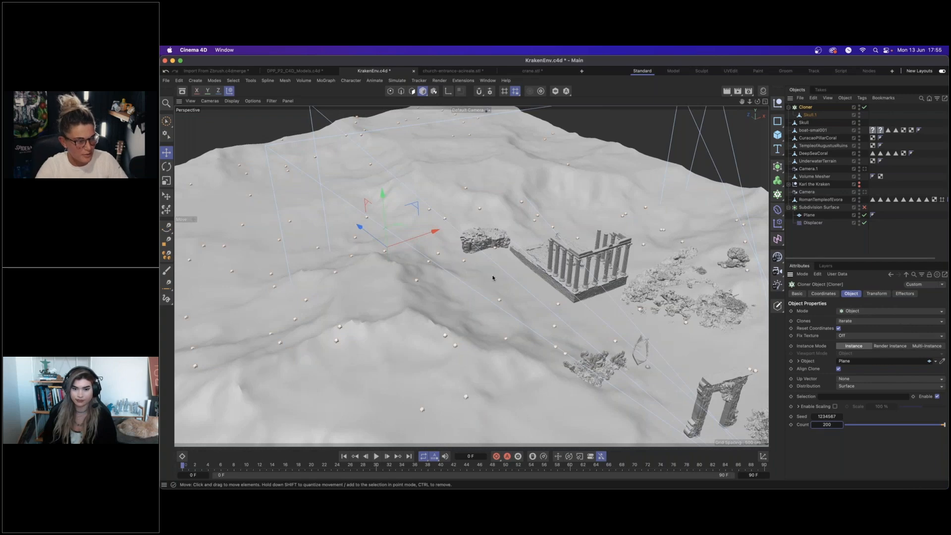
{"action": "scroll", "coordinate": [540, 294], "scroll_direction": "up", "scroll_amount": 3}
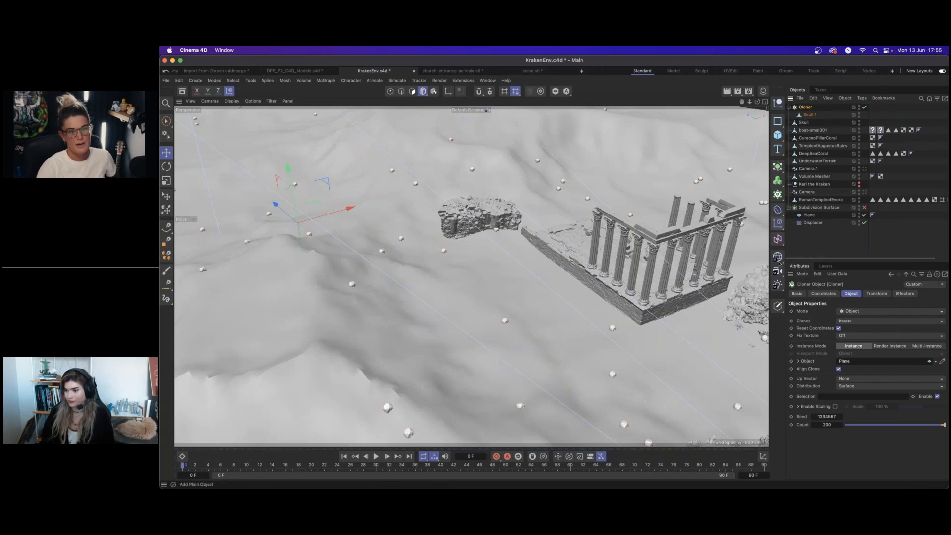
{"action": "left_click", "coordinate": [777, 240]}
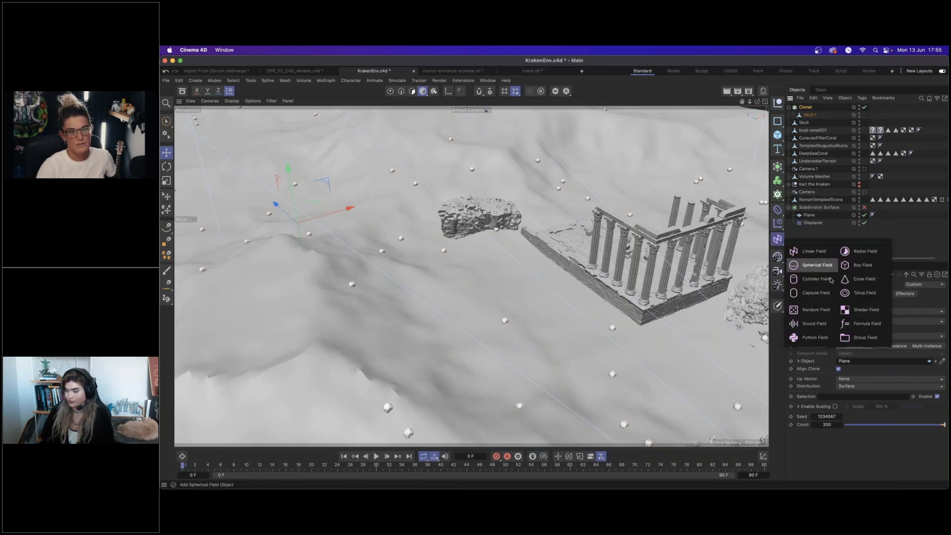
{"action": "left_click", "coordinate": [816, 309]}
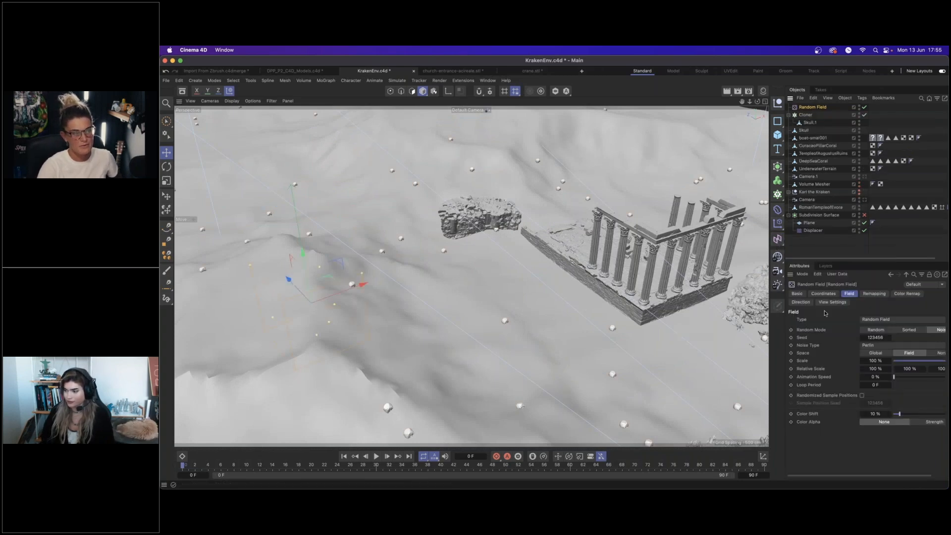
{"action": "key", "text": "Delete"}
Add a Random effector to the Cloner and turn off its position variation.
{"action": "left_click", "coordinate": [807, 108]}
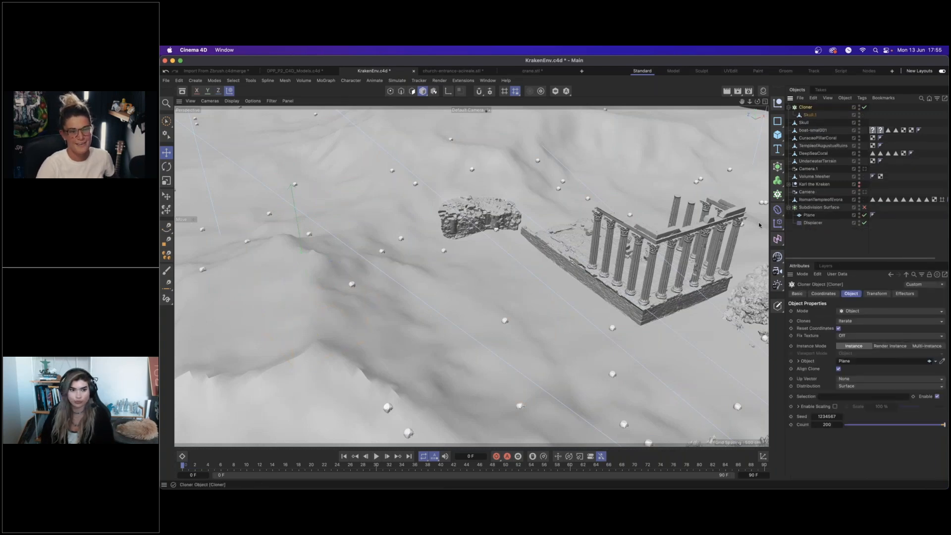
{"action": "left_click", "coordinate": [778, 233]}
{"action": "left_click", "coordinate": [847, 277]}
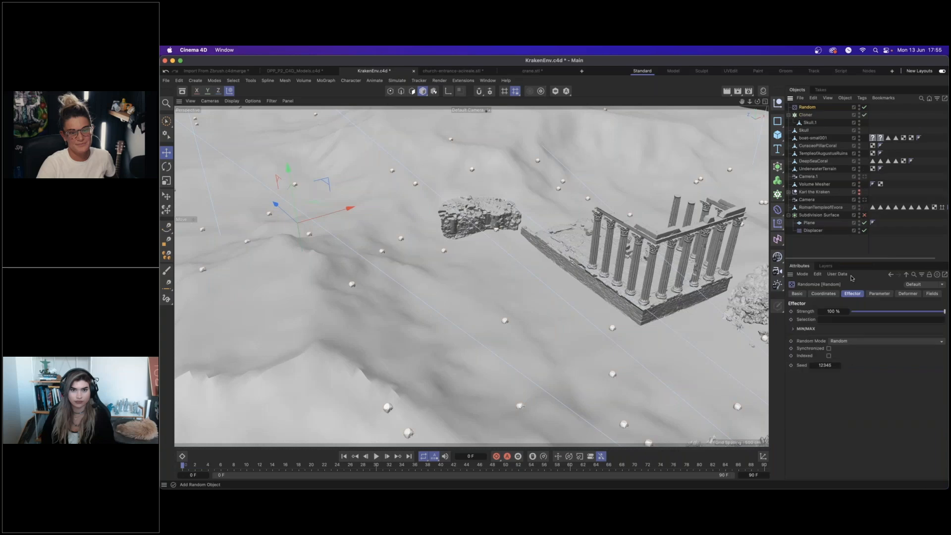
{"action": "left_click", "coordinate": [880, 293]}
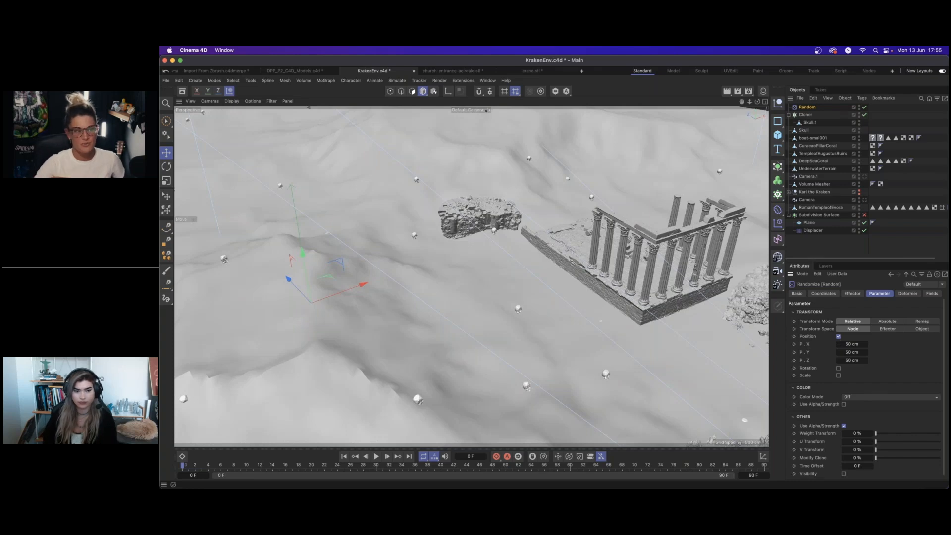
{"action": "left_click", "coordinate": [838, 336]}
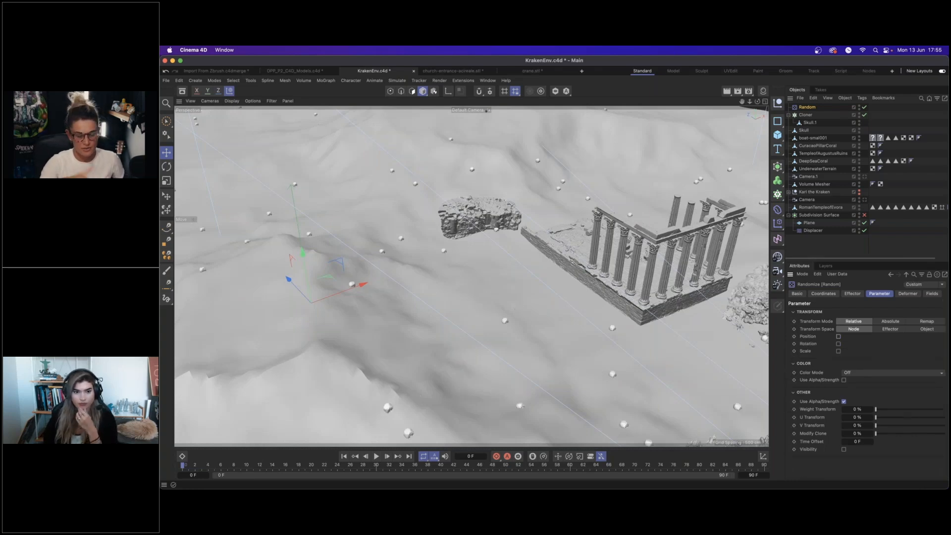
Randomize the skull clones' rotation by about 108° heading, 85° pitch and 92° bank, and their uniform scale by 0.3.
{"action": "left_click", "coordinate": [838, 344]}
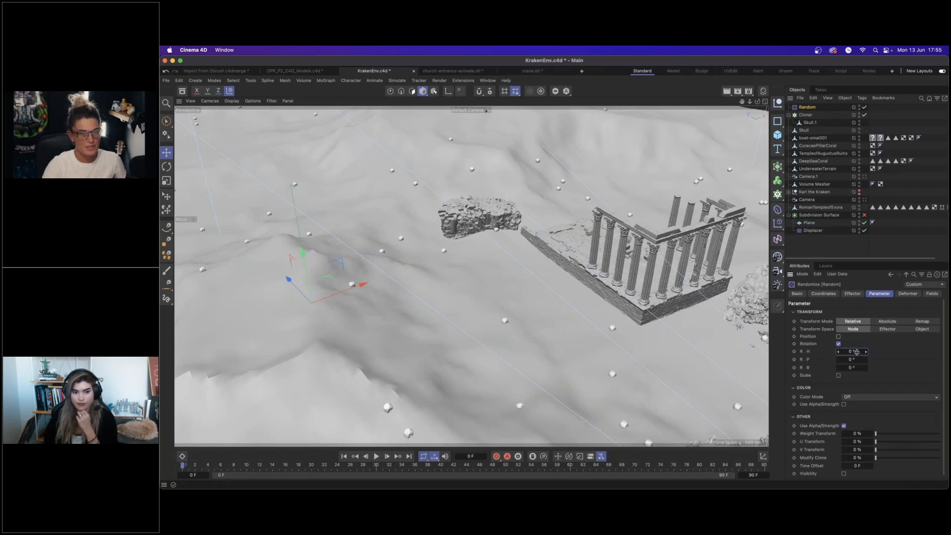
{"action": "left_click_drag", "start_coordinate": [854, 352], "coordinate": [853, 368]}
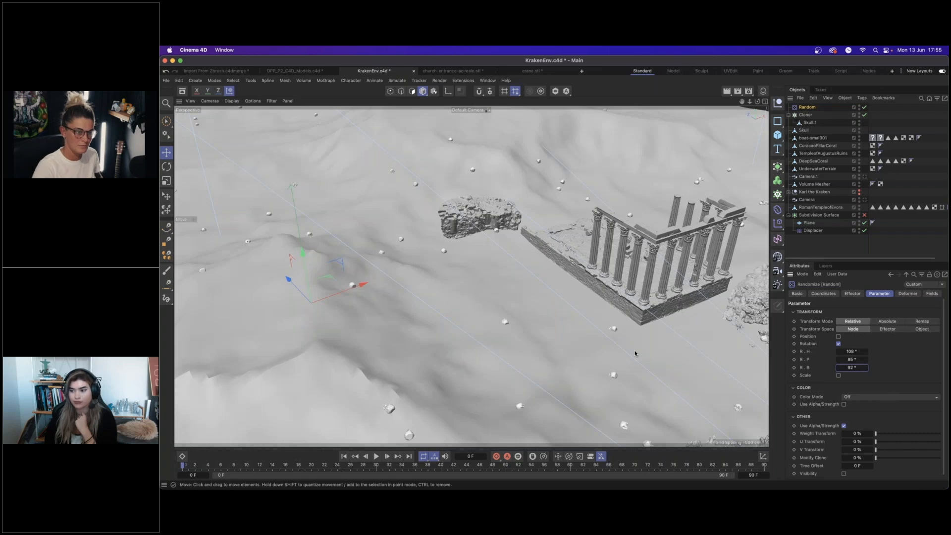
{"action": "left_click", "coordinate": [838, 375]}
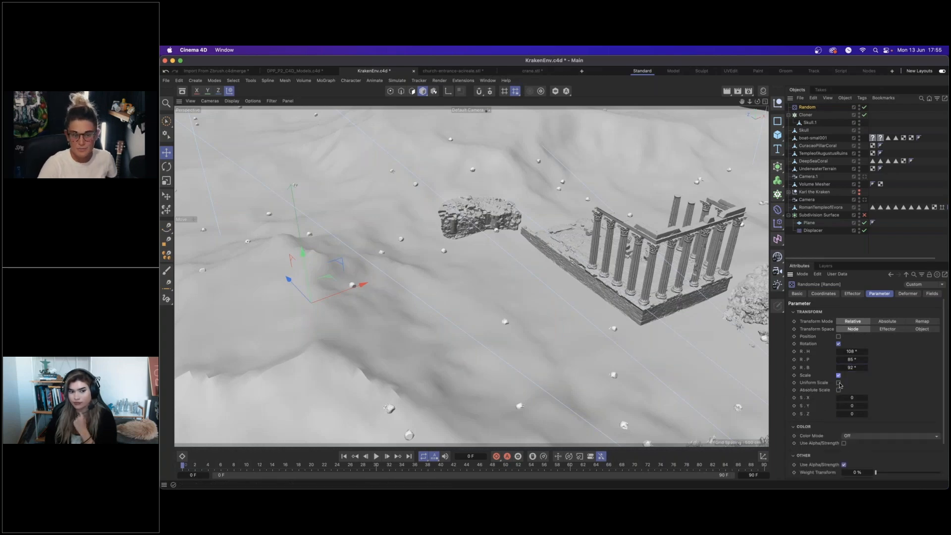
{"action": "left_click", "coordinate": [852, 398]}
{"action": "type", "text": "0.3"}
{"action": "key", "text": "Return"}
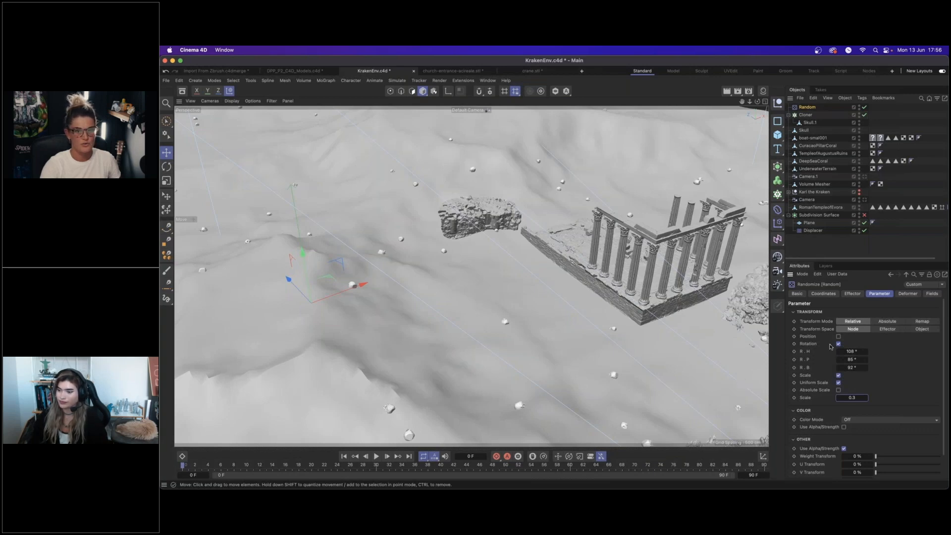
Review the Cloner's effector list and the Random effector's parameters, and disable the skull Cloner.
{"action": "left_click", "coordinate": [806, 115]}
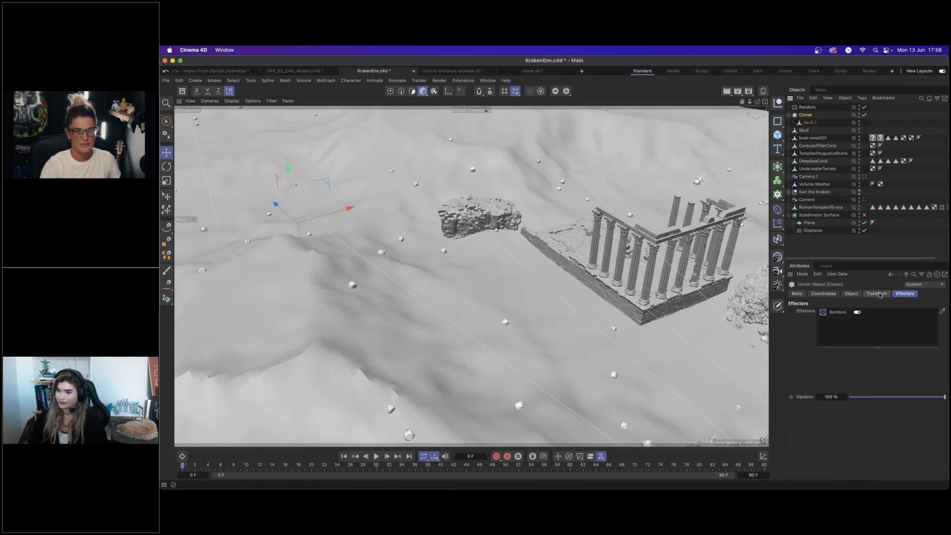
{"action": "left_click", "coordinate": [807, 107]}
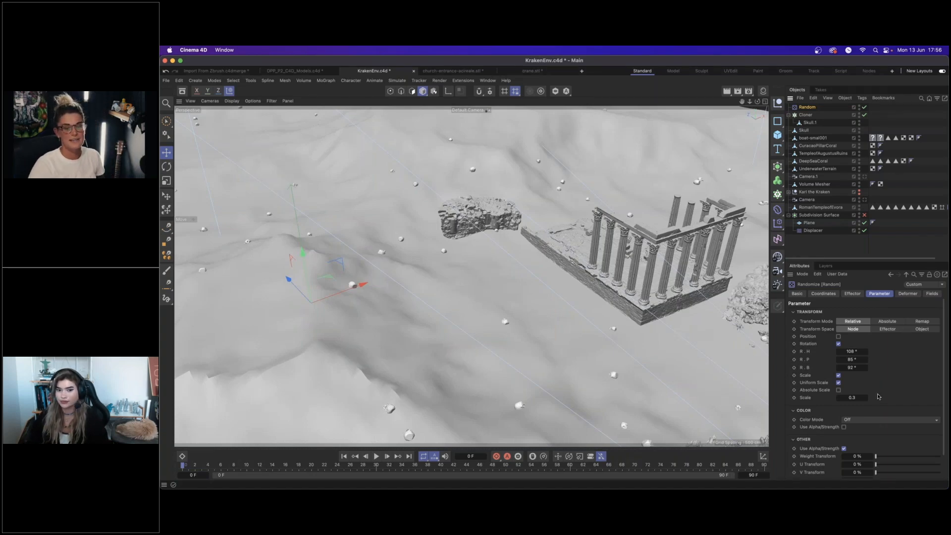
{"action": "scroll", "coordinate": [878, 394], "scroll_direction": "down", "scroll_amount": 2}
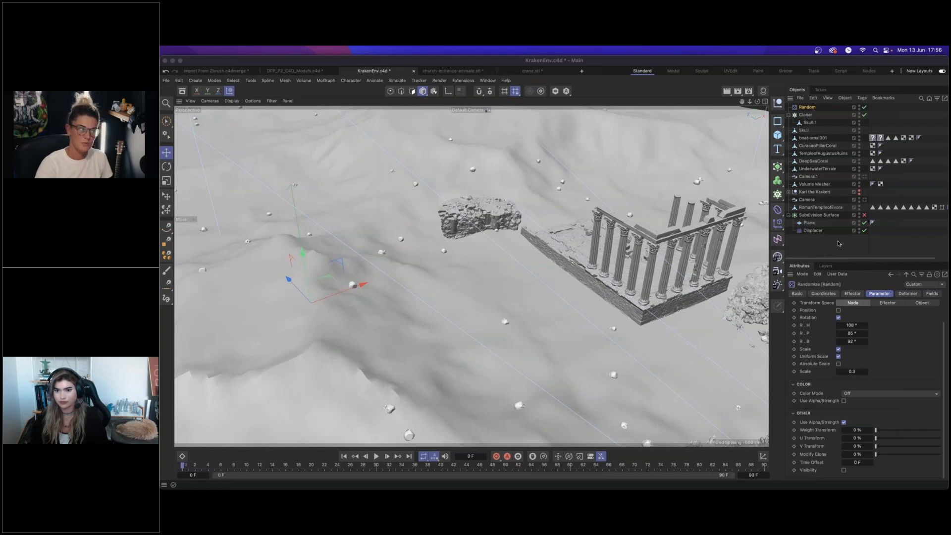
{"action": "left_click", "coordinate": [865, 115]}
Try a short Scatter Pen stroke of the Skull object on the seabed beside the boat, and undo it.
{"action": "left_click", "coordinate": [663, 179]}
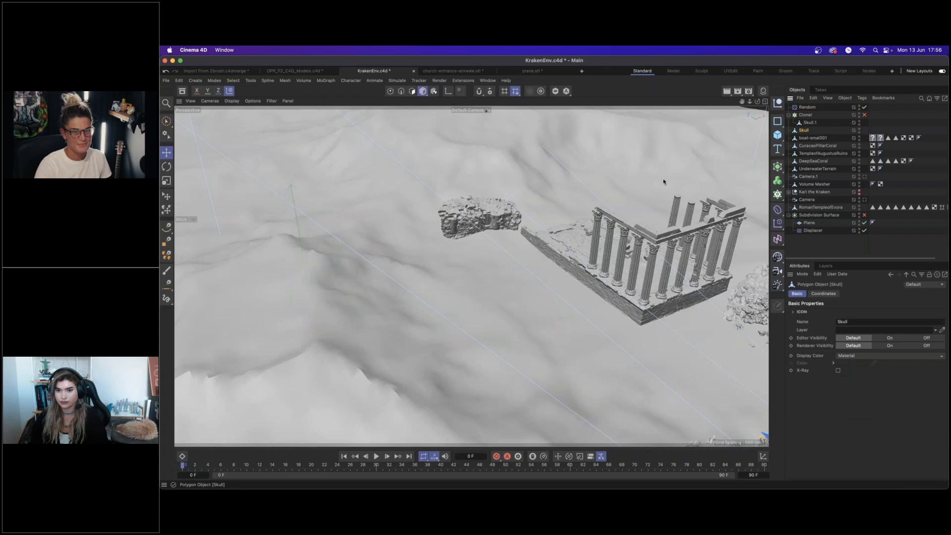
{"action": "middle_click_drag", "start_coordinate": [625, 349], "coordinate": [571, 323], "text": "alt"}
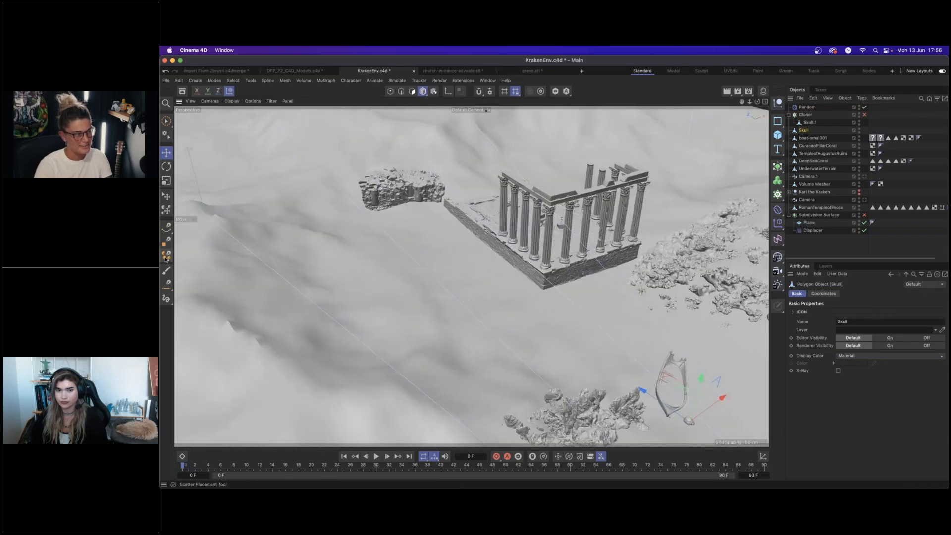
{"action": "left_click", "coordinate": [167, 256]}
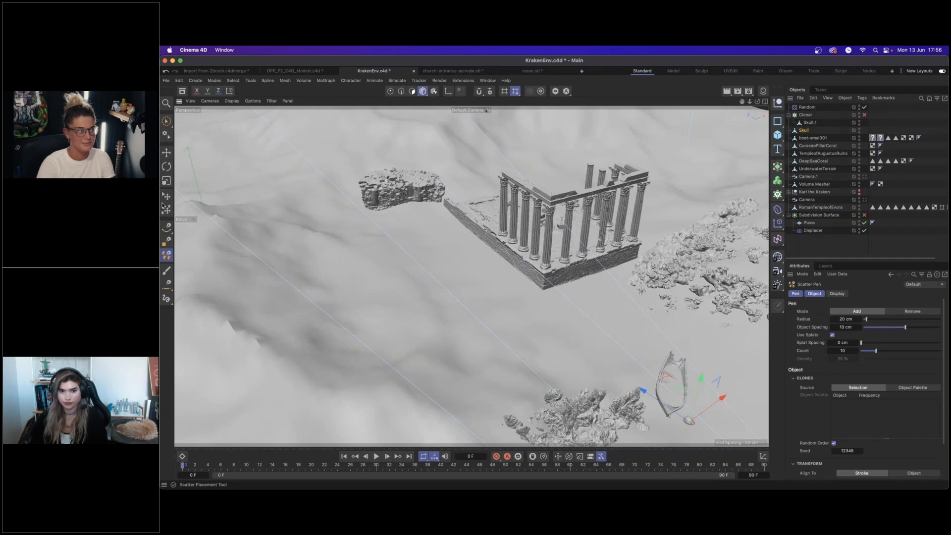
{"action": "left_click", "coordinate": [165, 207]}
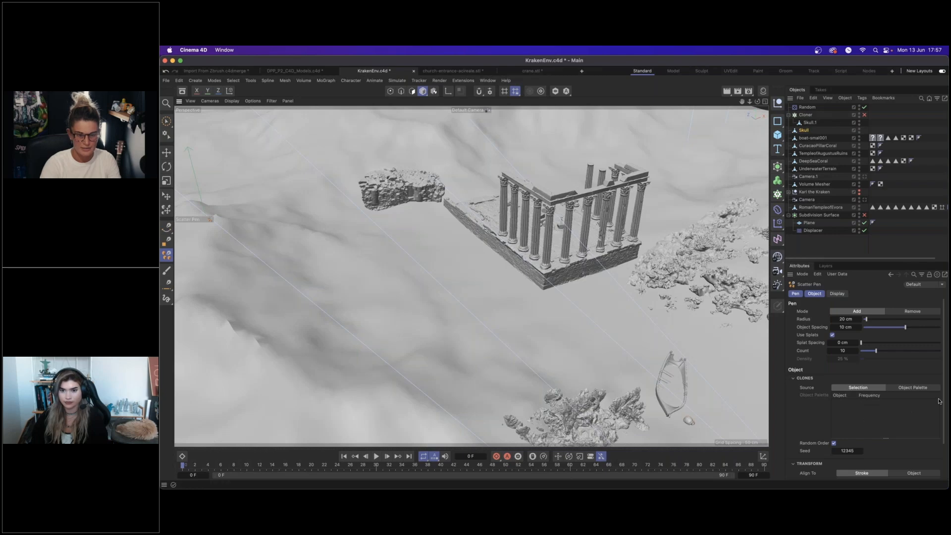
{"action": "left_click_drag", "start_coordinate": [945, 387], "coordinate": [947, 425]}
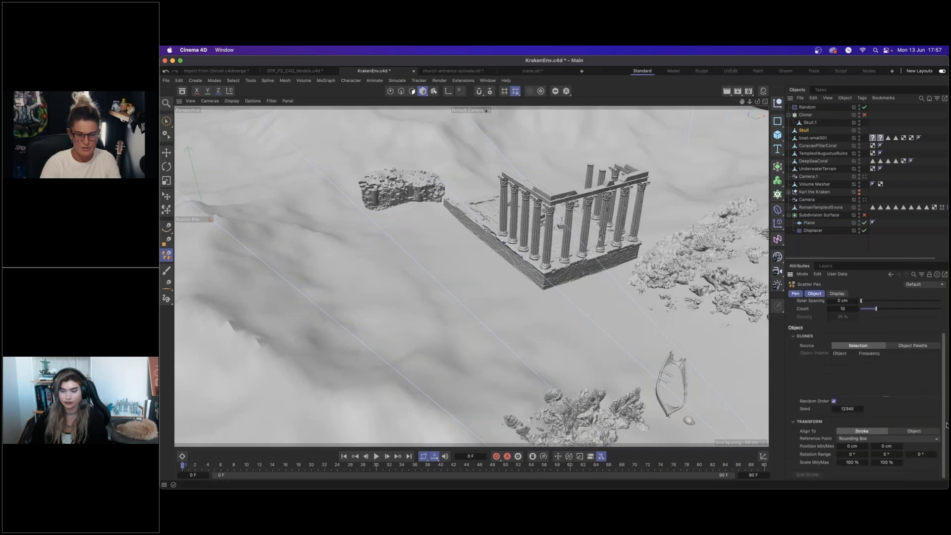
{"action": "scroll", "coordinate": [947, 390], "scroll_direction": "up", "scroll_amount": 3}
{"action": "left_click_drag", "start_coordinate": [644, 359], "coordinate": [601, 328]}
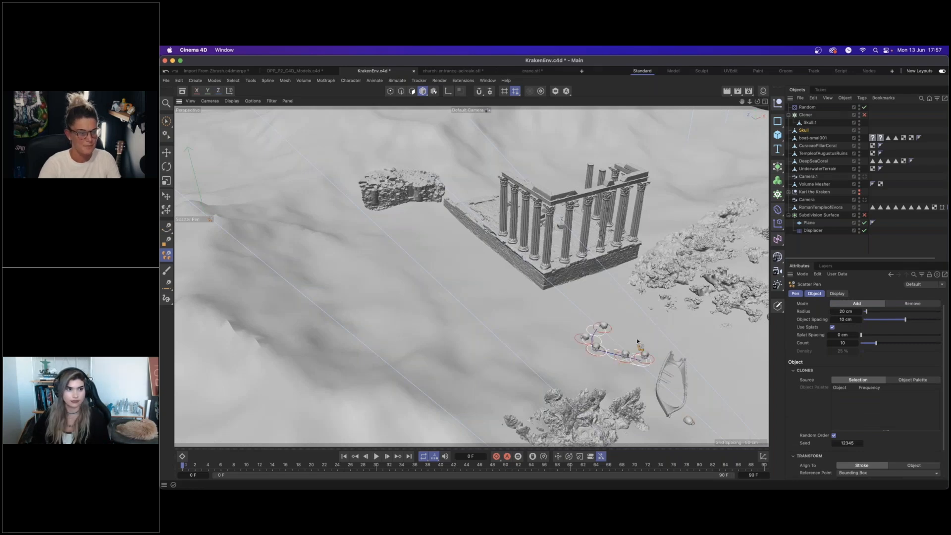
{"action": "left_click_drag", "start_coordinate": [651, 364], "coordinate": [652, 365]}
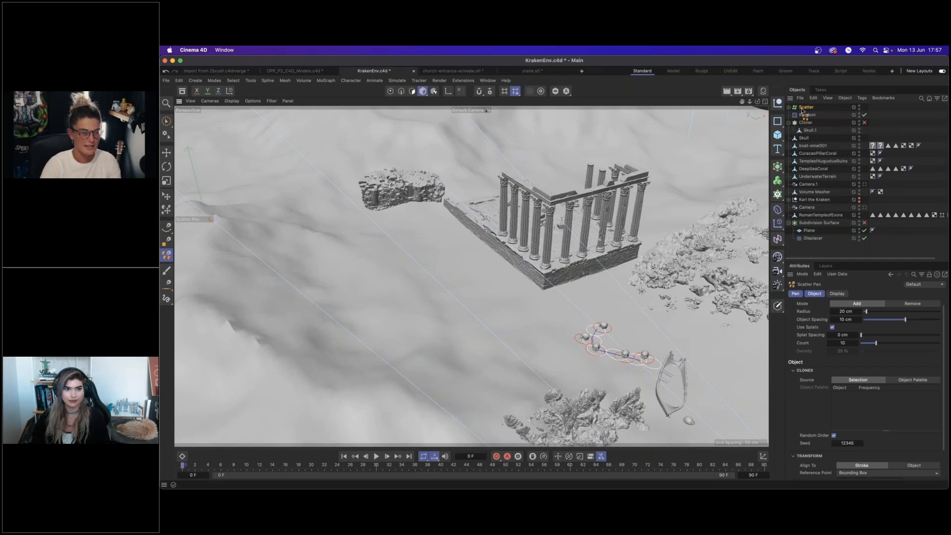
{"action": "key", "text": "super+z"}
Paint a long winding trail of skulls with the Scatter Pen from the gate past the boat to the temple ruins.
{"action": "middle_click_drag", "start_coordinate": [669, 344], "coordinate": [615, 282], "text": "alt"}
{"action": "middle_click_drag", "start_coordinate": [677, 325], "coordinate": [637, 319], "text": "alt"}
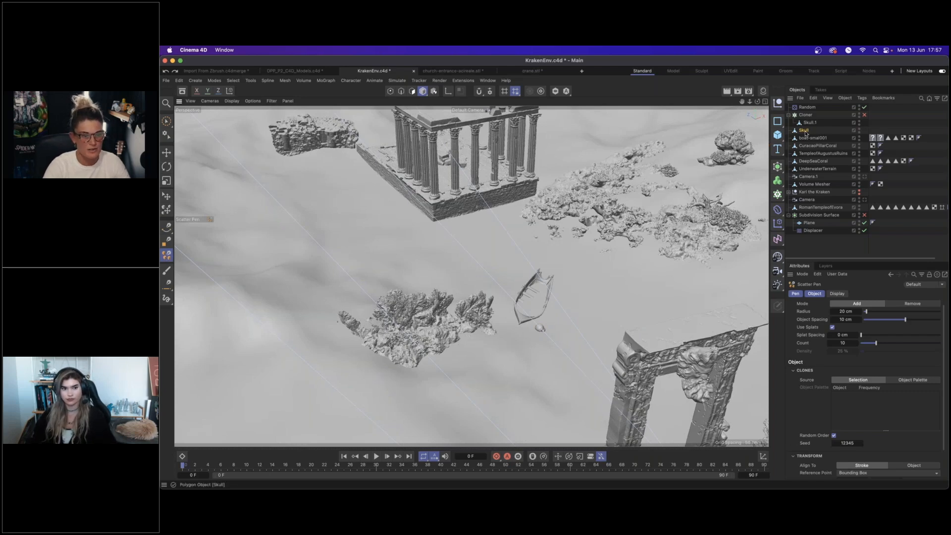
{"action": "mouse_move", "coordinate": [604, 343]}
{"action": "left_mouse_down"}
{"action": "mouse_move", "coordinate": [616, 317]}
{"action": "mouse_move", "coordinate": [575, 262]}
{"action": "mouse_move", "coordinate": [453, 259]}
{"action": "left_mouse_up"}
{"action": "left_click_drag", "start_coordinate": [366, 221], "coordinate": [312, 186]}
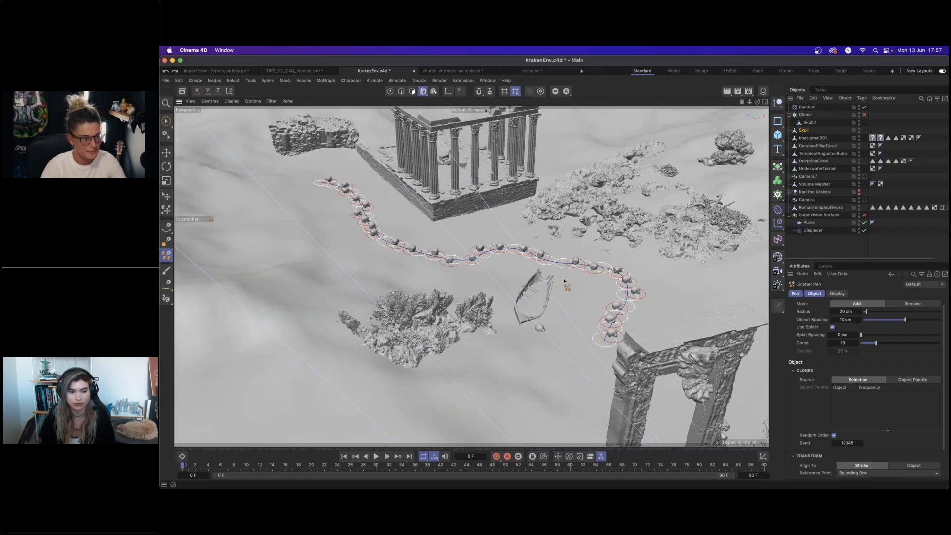
{"action": "mouse_move", "coordinate": [564, 281]}
{"action": "left_mouse_down", "text": "alt"}
{"action": "mouse_move", "coordinate": [561, 270]}
{"action": "mouse_move", "coordinate": [579, 293]}
{"action": "left_mouse_up", "text": "alt"}
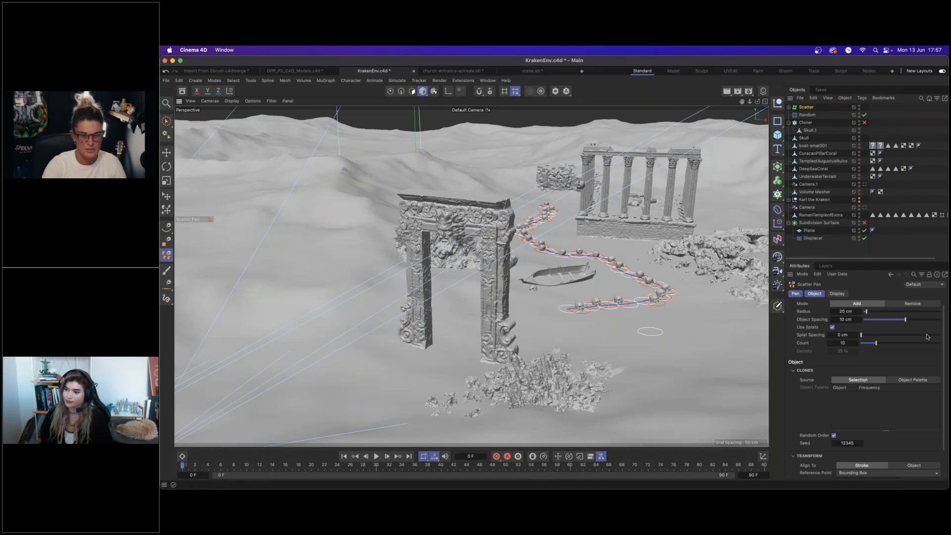
{"action": "left_click_drag", "start_coordinate": [944, 338], "coordinate": [944, 377]}
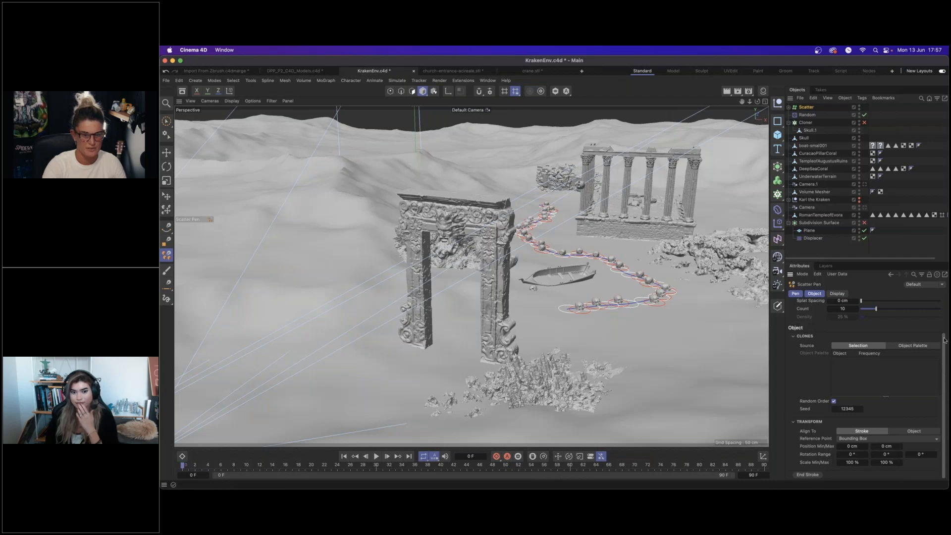
{"action": "scroll", "coordinate": [945, 340], "scroll_direction": "up", "scroll_amount": 3}
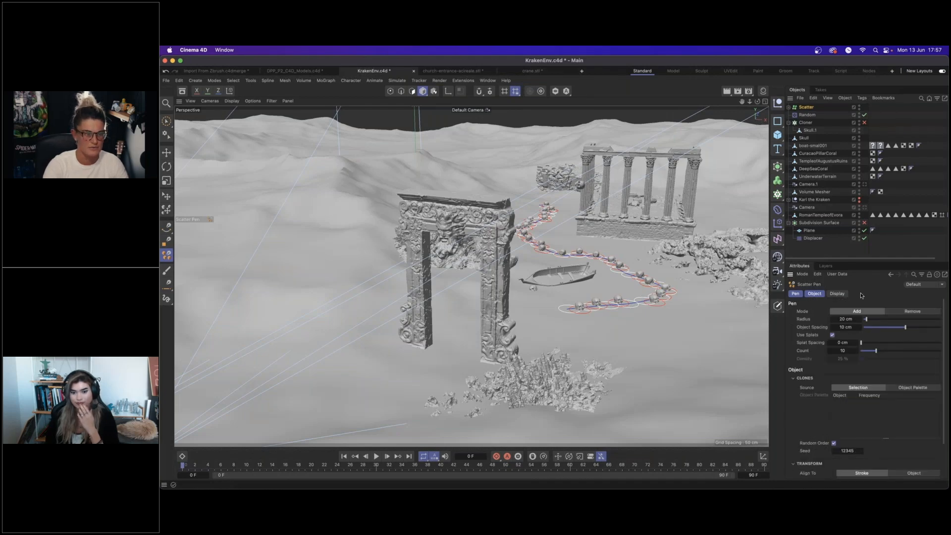
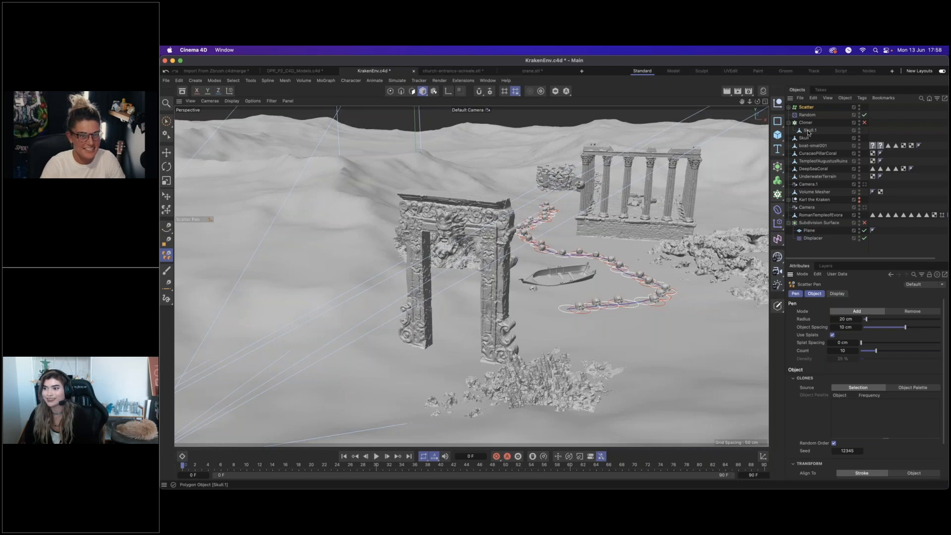
Take Skull.1 out of the Cloner and delete the Cloner, Random and Scatter objects.
{"action": "left_click_drag", "start_coordinate": [808, 132], "coordinate": [808, 134]}
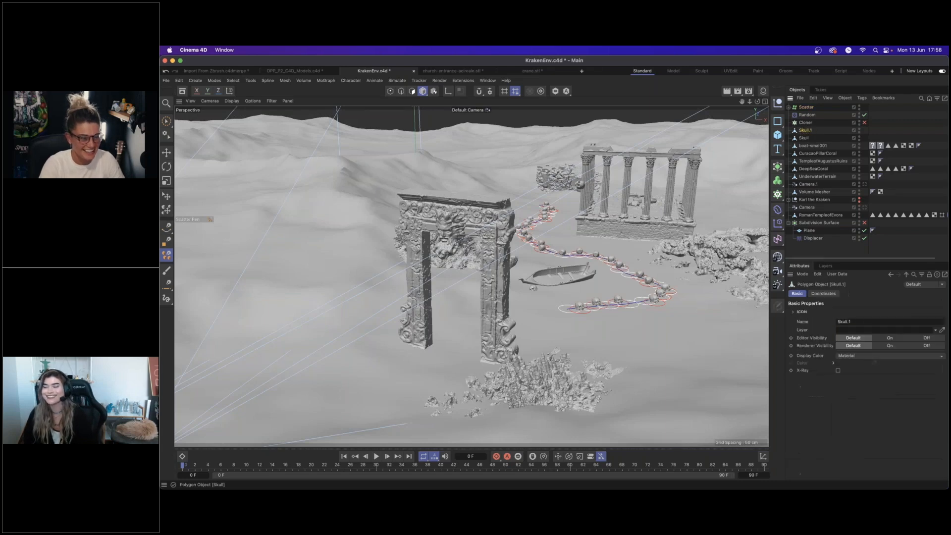
{"action": "left_click", "coordinate": [808, 123]}
{"action": "left_click", "coordinate": [807, 107], "text": "shift"}
{"action": "key", "text": "Delete"}
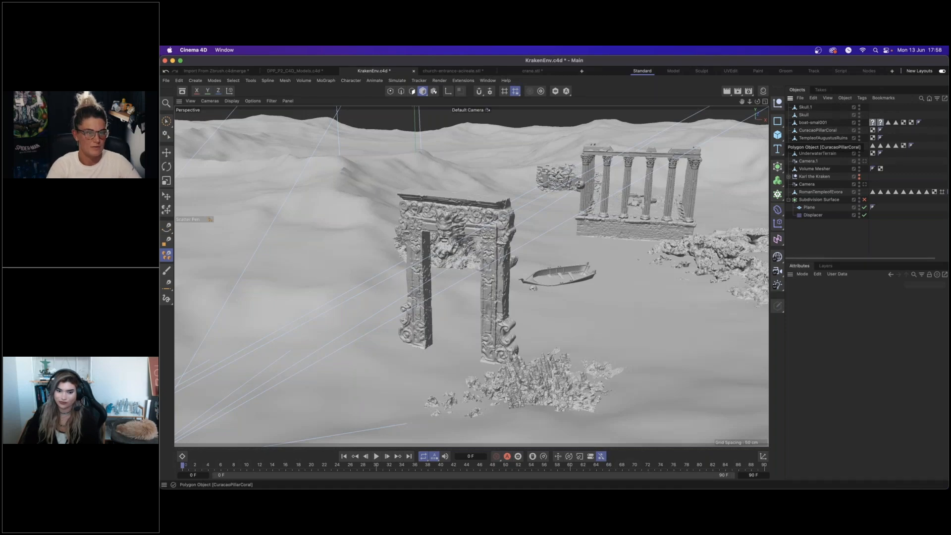
Move Skull.1 down onto the seabed between the boat and the gate.
{"action": "middle_click_drag", "start_coordinate": [570, 287], "coordinate": [567, 287], "text": "alt"}
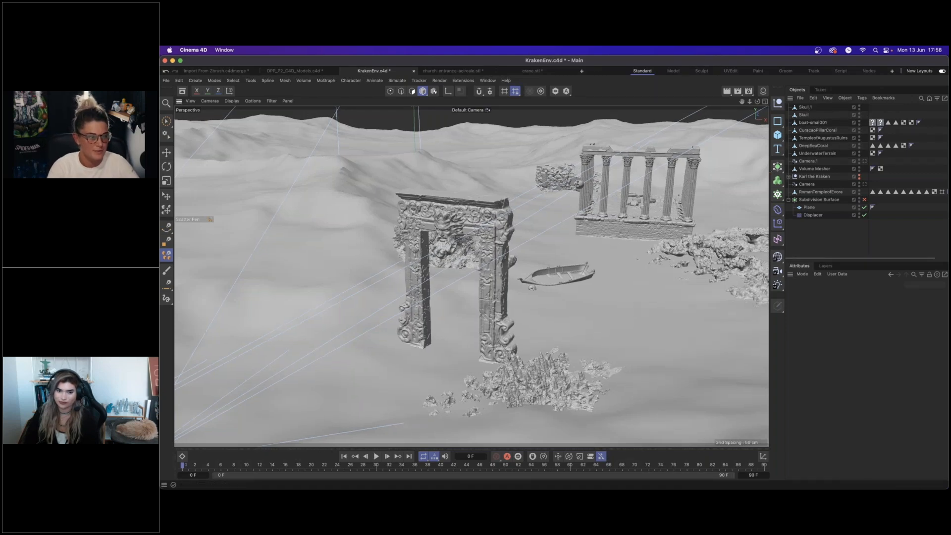
{"action": "left_click", "coordinate": [167, 153]}
{"action": "left_click_drag", "start_coordinate": [521, 277], "coordinate": [615, 186], "text": "alt"}
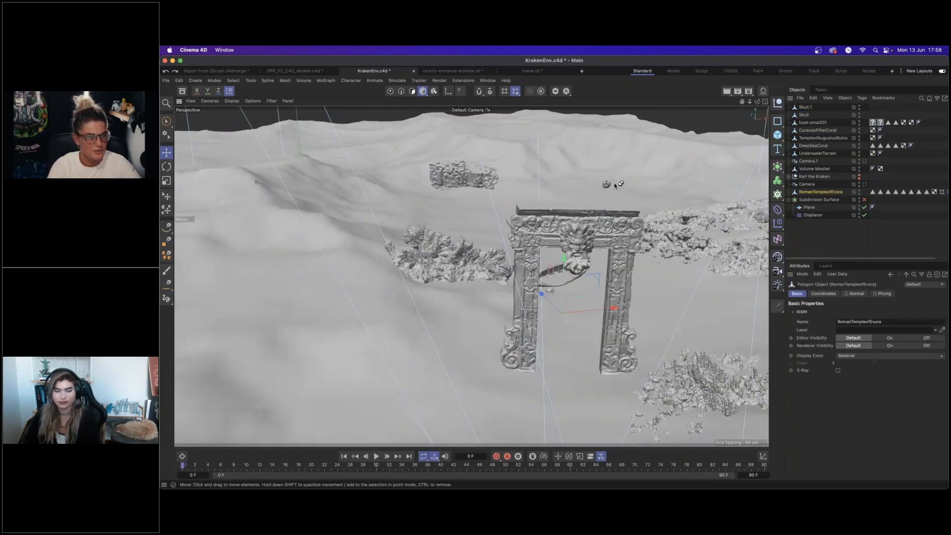
{"action": "key", "text": "super+z"}
{"action": "left_click", "coordinate": [606, 184]}
{"action": "left_click_drag", "start_coordinate": [610, 133], "coordinate": [596, 242]}
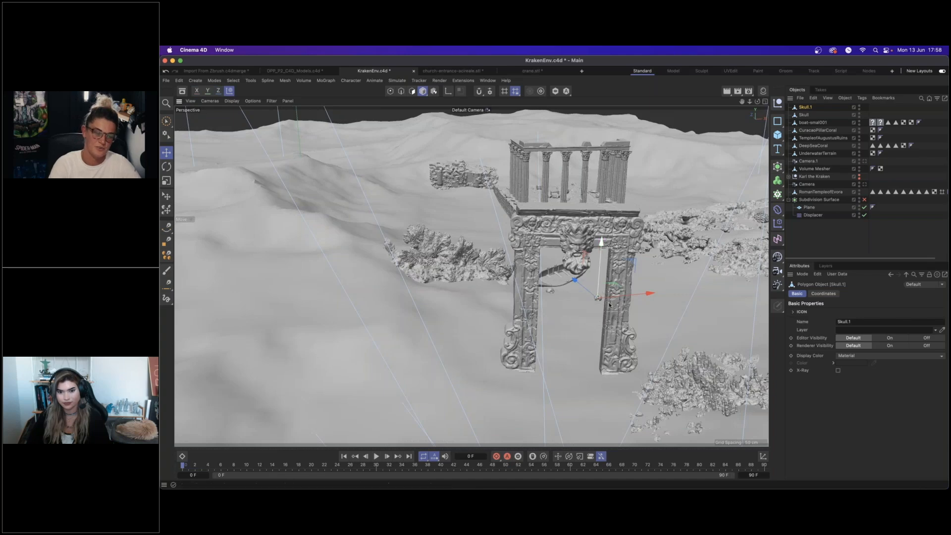
{"action": "left_click_drag", "start_coordinate": [594, 299], "coordinate": [630, 327], "text": "alt"}
{"action": "left_click_drag", "start_coordinate": [585, 270], "coordinate": [559, 238]}
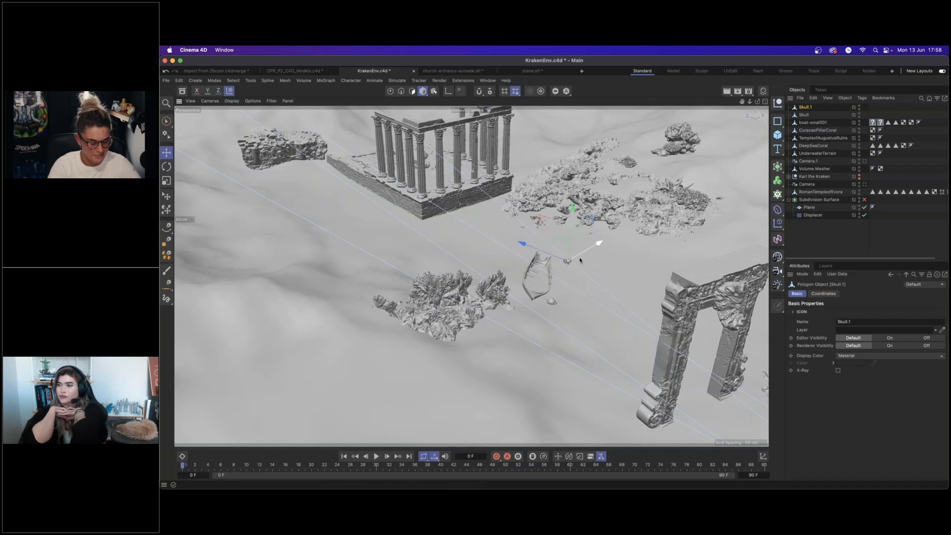
{"action": "left_click_drag", "start_coordinate": [584, 265], "coordinate": [615, 302]}
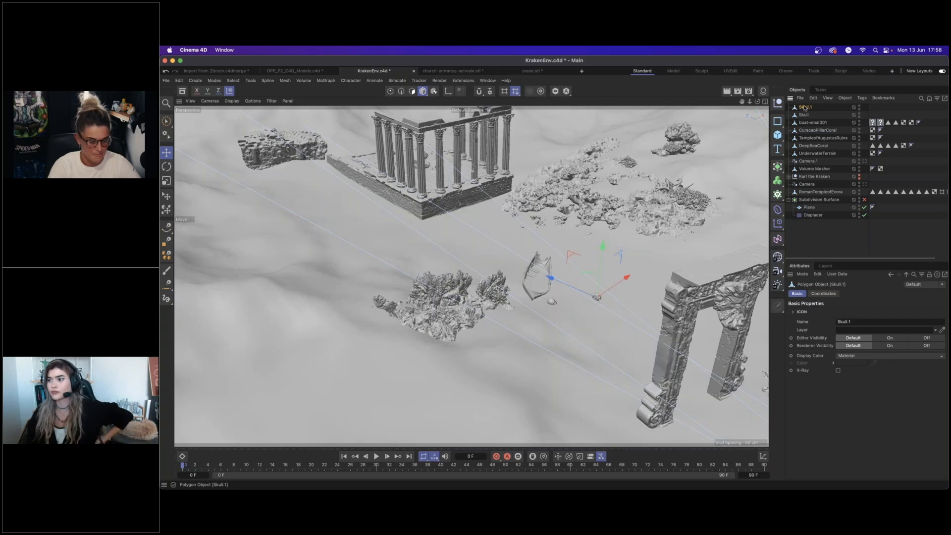
Duplicate Skull.1, move and rotate the copy beside the boat, and view the scene through Camera.1.
{"action": "key", "text": "super+v"}
{"action": "left_click_drag", "start_coordinate": [602, 280], "coordinate": [530, 257]}
{"action": "key", "text": "r"}
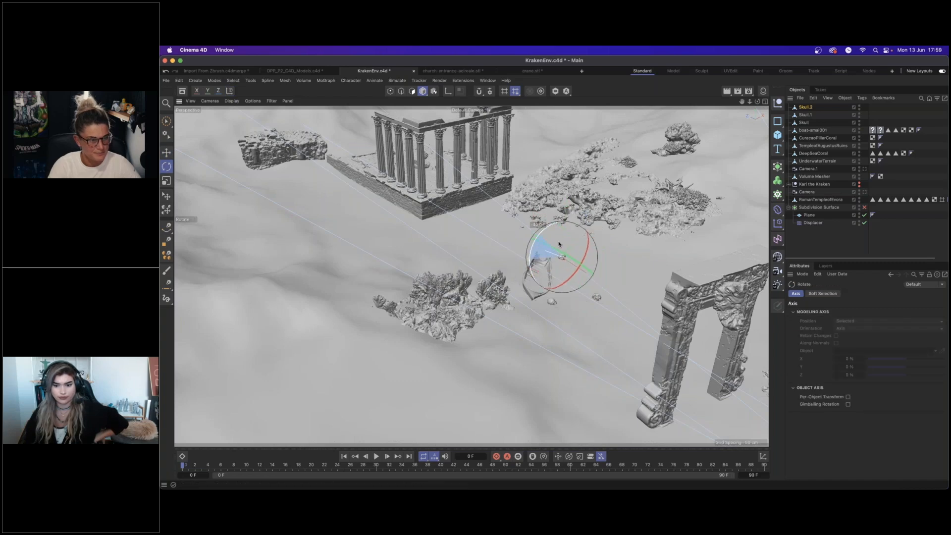
{"action": "key", "text": "e"}
{"action": "left_click", "coordinate": [865, 169]}
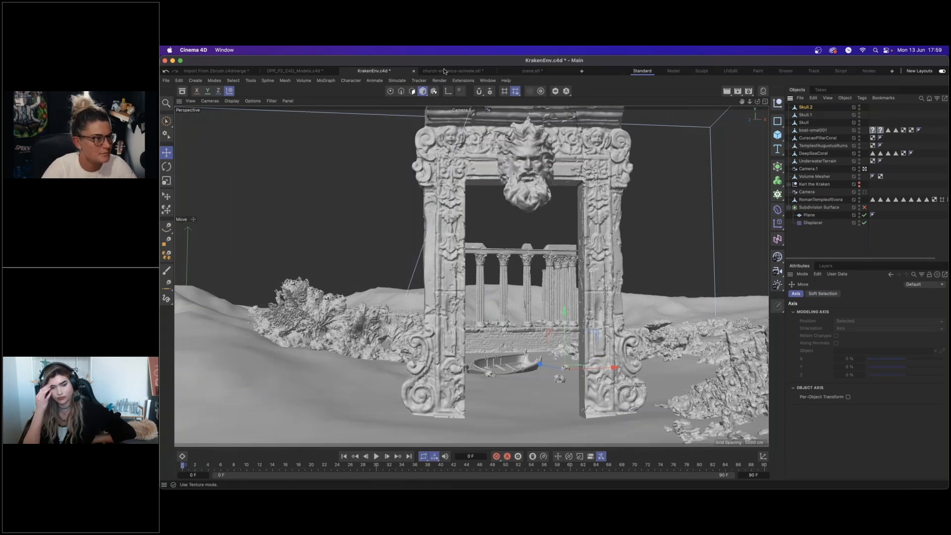
Copy FossilCoral from DPP_P2_C4D_Models.c4d into KrakenEnv.c4d.
{"action": "left_click", "coordinate": [308, 71]}
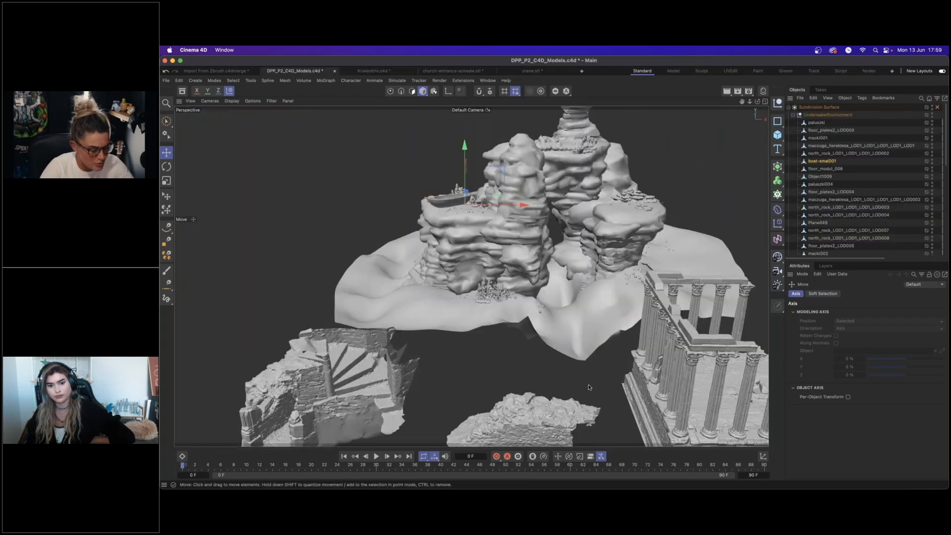
{"action": "scroll", "coordinate": [585, 385], "scroll_direction": "down", "scroll_amount": 3}
{"action": "middle_click_drag", "start_coordinate": [544, 338], "coordinate": [521, 315], "text": "alt"}
{"action": "left_click", "coordinate": [430, 310]}
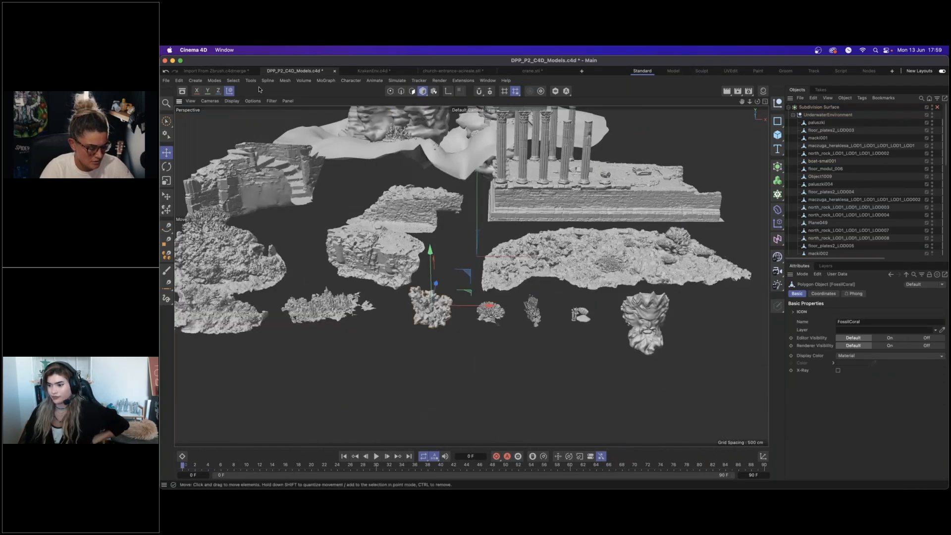
{"action": "left_click", "coordinate": [374, 71]}
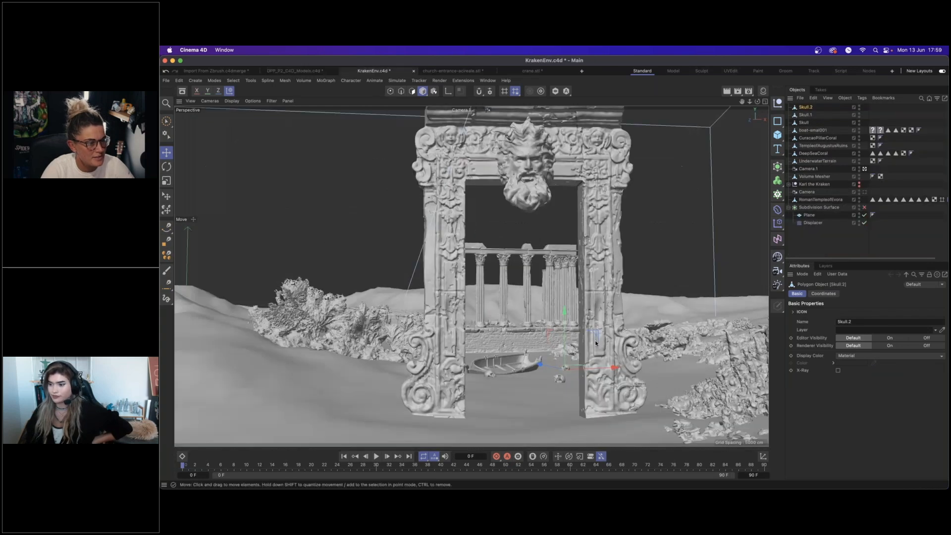
Using the four-view layout, move FossilCoral down to the seabed and into the foreground left of the gate.
{"action": "left_click", "coordinate": [765, 103]}
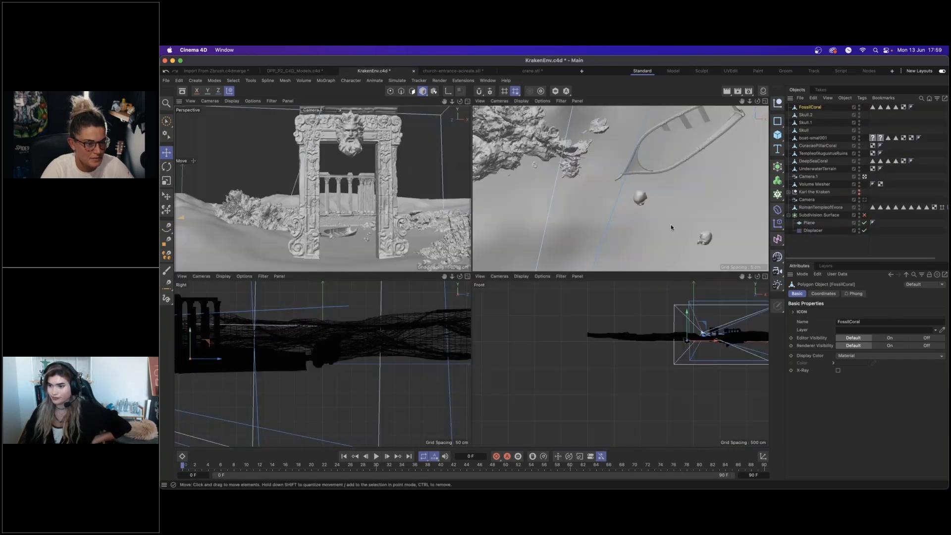
{"action": "left_click_drag", "start_coordinate": [698, 335], "coordinate": [749, 331]}
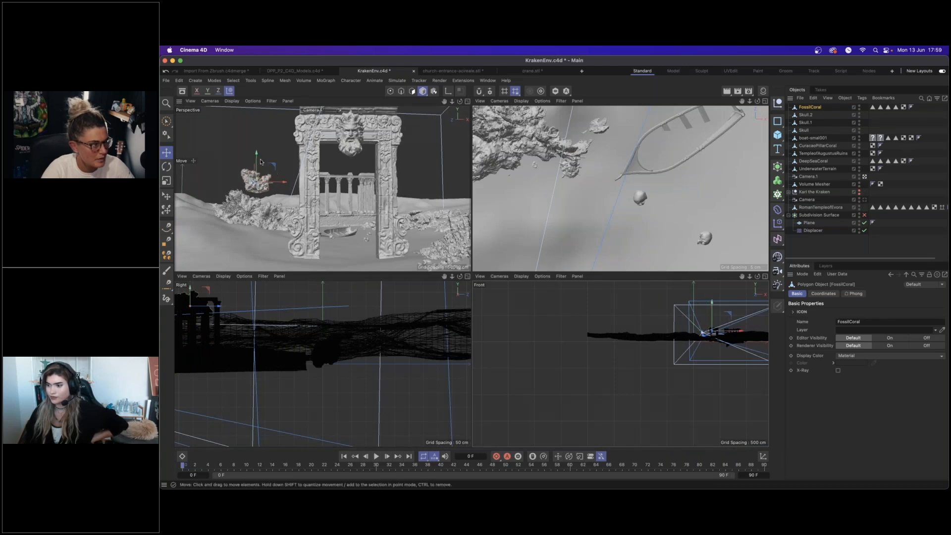
{"action": "left_click_drag", "start_coordinate": [257, 176], "coordinate": [256, 205]}
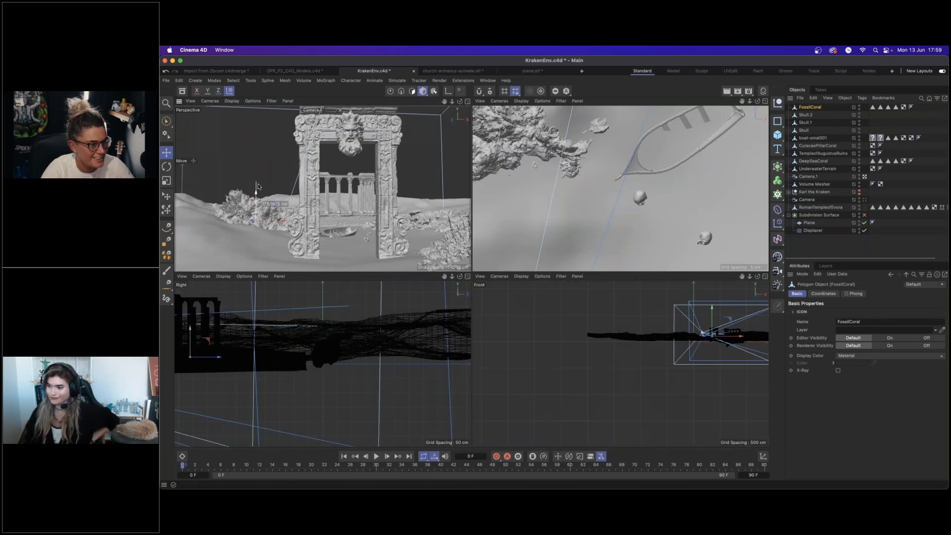
{"action": "scroll", "coordinate": [576, 171], "scroll_direction": "down", "scroll_amount": 3}
{"action": "scroll", "coordinate": [653, 168], "scroll_direction": "down", "scroll_amount": 5}
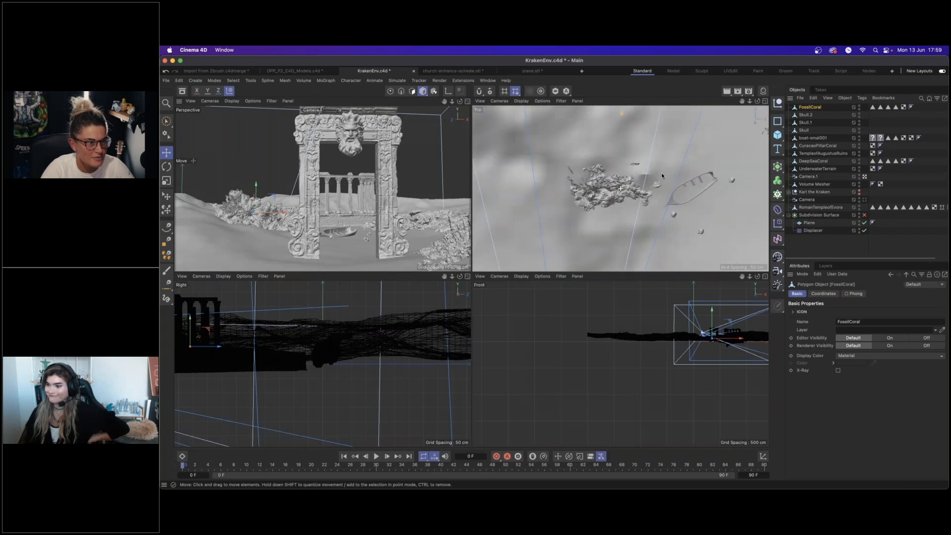
{"action": "left_click_drag", "start_coordinate": [685, 129], "coordinate": [665, 184]}
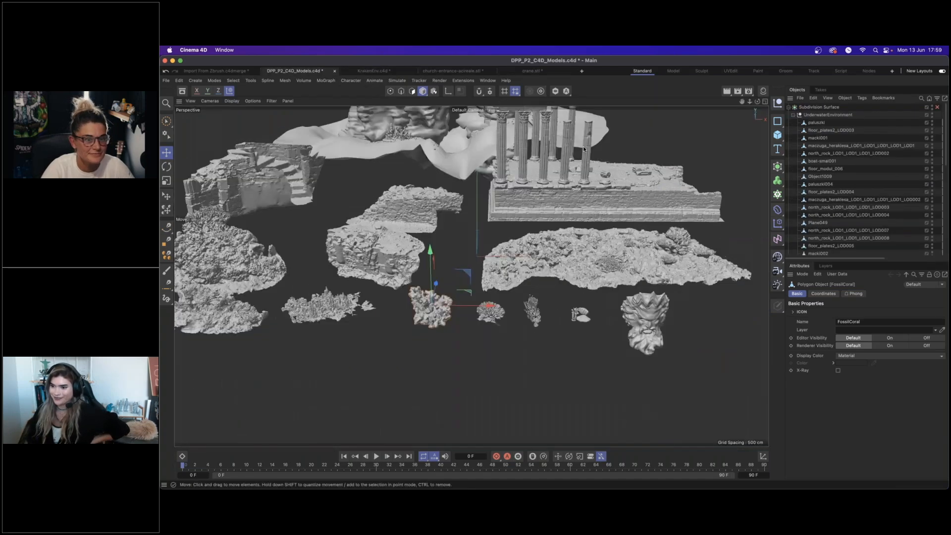
Copy TallCoral from DPP_P2_C4D_Models.c4d into KrakenEnv.c4d.
{"action": "left_click", "coordinate": [789, 107]}
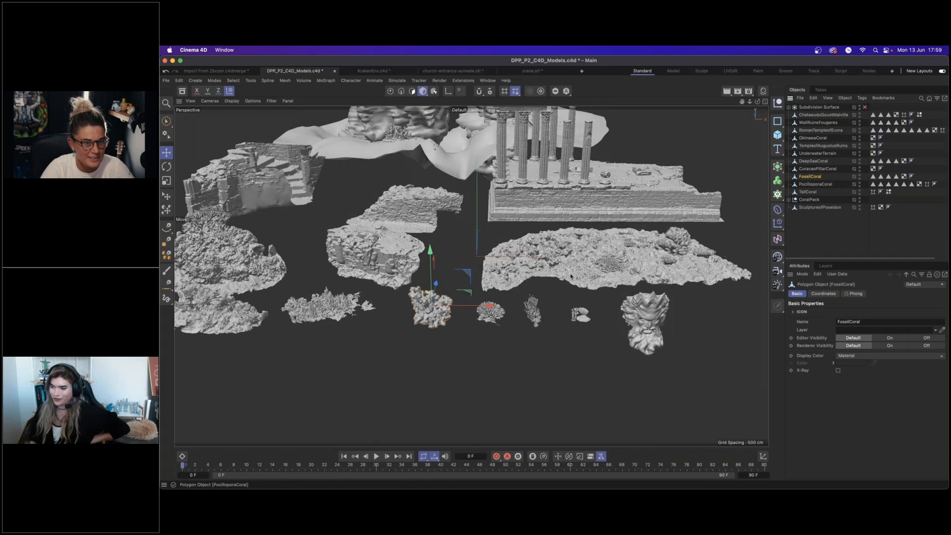
{"action": "left_click", "coordinate": [810, 185]}
{"action": "left_click", "coordinate": [535, 323]}
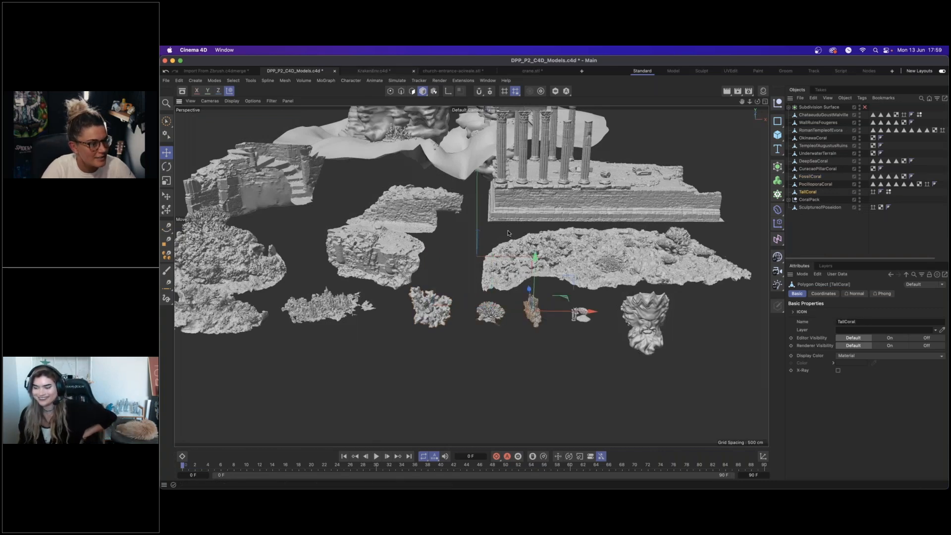
{"action": "left_click", "coordinate": [374, 71]}
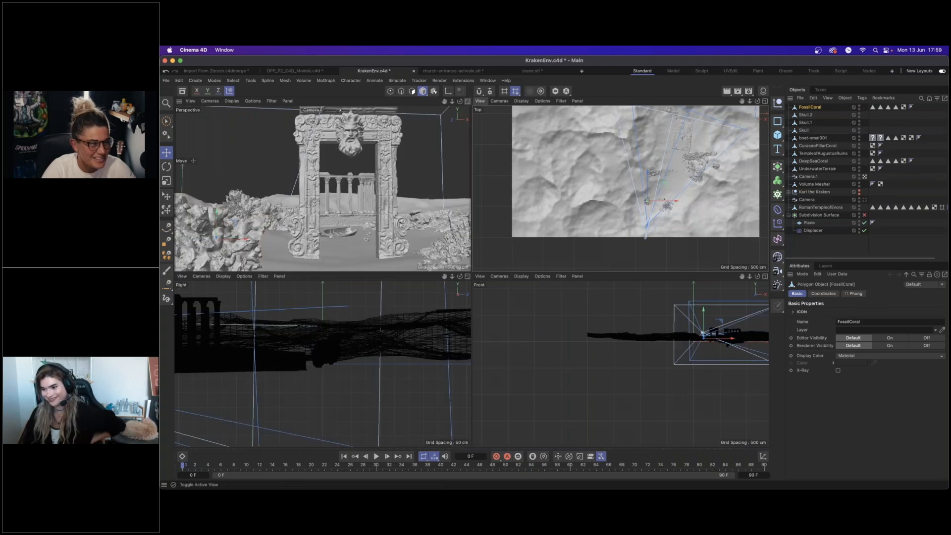
Move TallCoral onto the seabed in front of the gate's right pillar and raise it until the whole coral shows.
{"action": "left_click", "coordinate": [467, 101]}
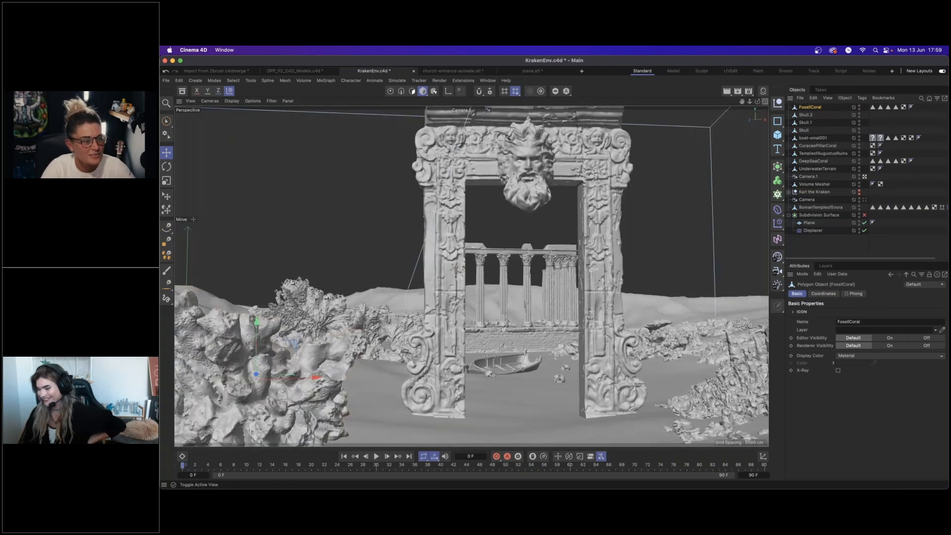
{"action": "left_click", "coordinate": [766, 101]}
{"action": "left_click_drag", "start_coordinate": [673, 170], "coordinate": [678, 189]}
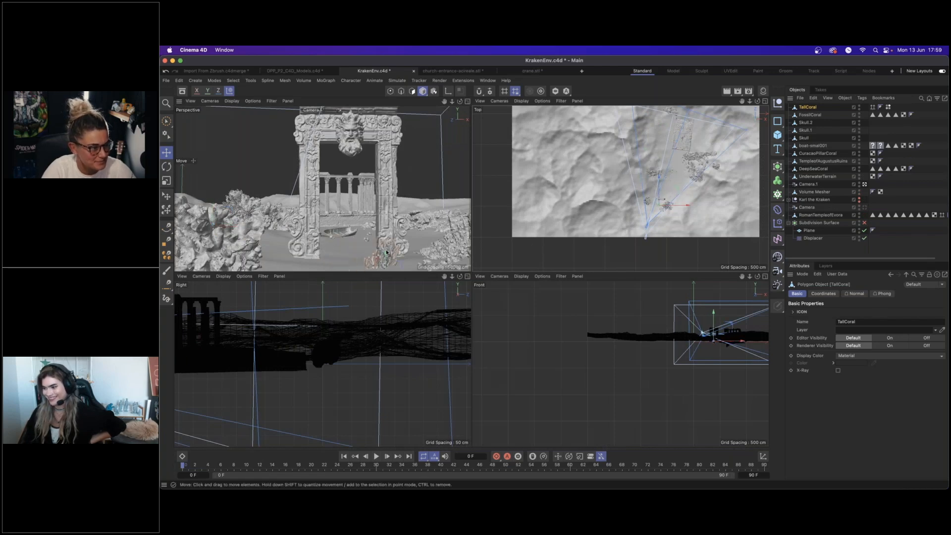
{"action": "left_click_drag", "start_coordinate": [387, 253], "coordinate": [394, 212]}
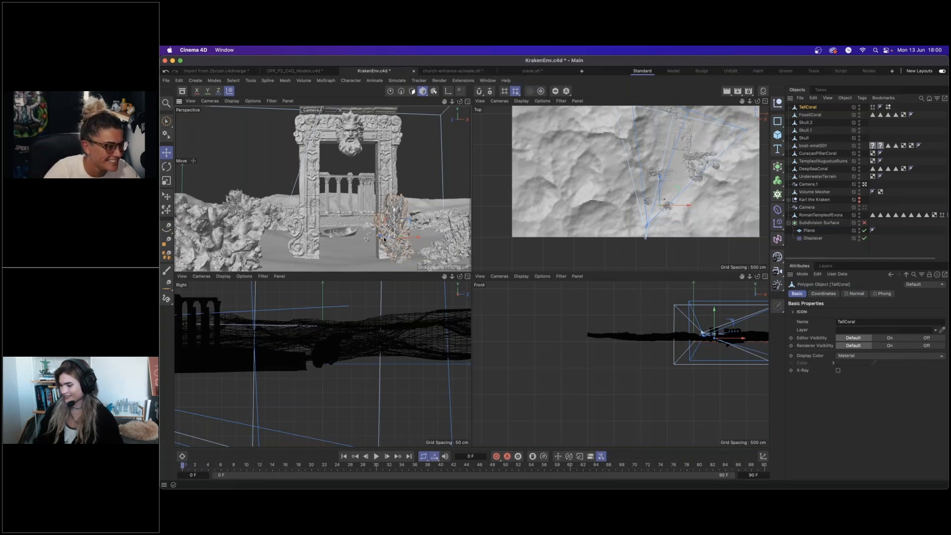
{"action": "left_click_drag", "start_coordinate": [384, 240], "coordinate": [398, 200]}
{"action": "left_click", "coordinate": [367, 244]}
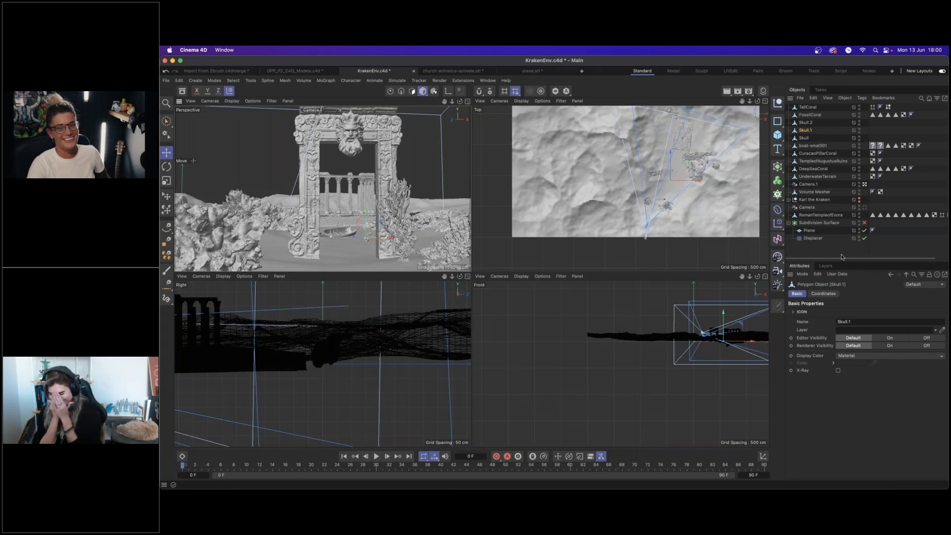
Make Karl the Kraken visible again and reframe Camera.1 so the kraken is centred in the gate opening.
{"action": "left_click", "coordinate": [859, 199]}
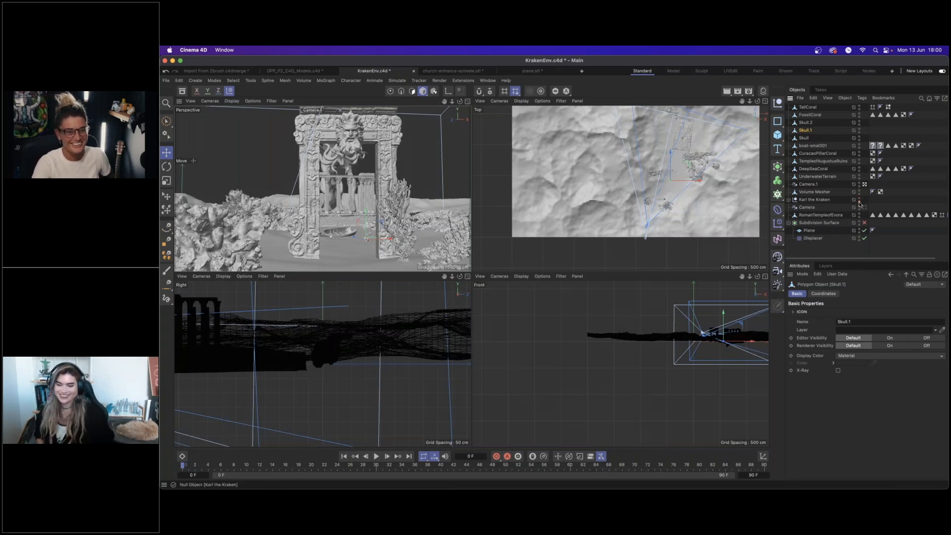
{"action": "left_click", "coordinate": [468, 101]}
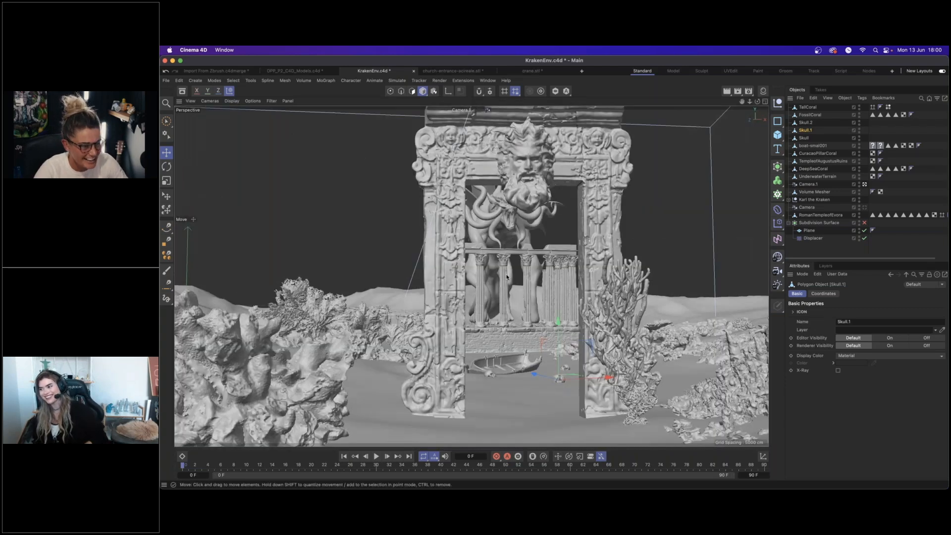
{"action": "left_click_drag", "start_coordinate": [502, 275], "coordinate": [518, 257], "text": "alt"}
{"action": "right_click_drag", "start_coordinate": [501, 272], "coordinate": [629, 252], "text": "alt"}
{"action": "mouse_move", "coordinate": [539, 264]}
{"action": "right_mouse_down", "text": "alt"}
{"action": "mouse_move", "coordinate": [549, 258]}
{"action": "mouse_move", "coordinate": [537, 260]}
{"action": "right_mouse_up", "text": "alt"}
{"action": "mouse_move", "coordinate": [537, 260]}
{"action": "left_mouse_down", "text": "alt"}
{"action": "mouse_move", "coordinate": [553, 262]}
{"action": "mouse_move", "coordinate": [534, 265]}
{"action": "left_mouse_up", "text": "alt"}
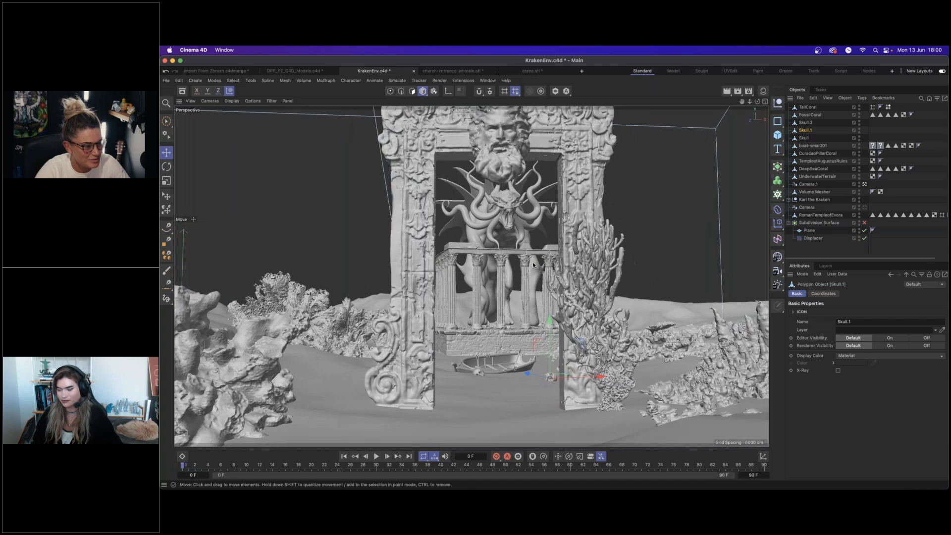
Raise FossilCoral in the left foreground and save the KrakenEnv.c4d project.
{"action": "left_click", "coordinate": [276, 396]}
{"action": "left_click_drag", "start_coordinate": [230, 359], "coordinate": [218, 283]}
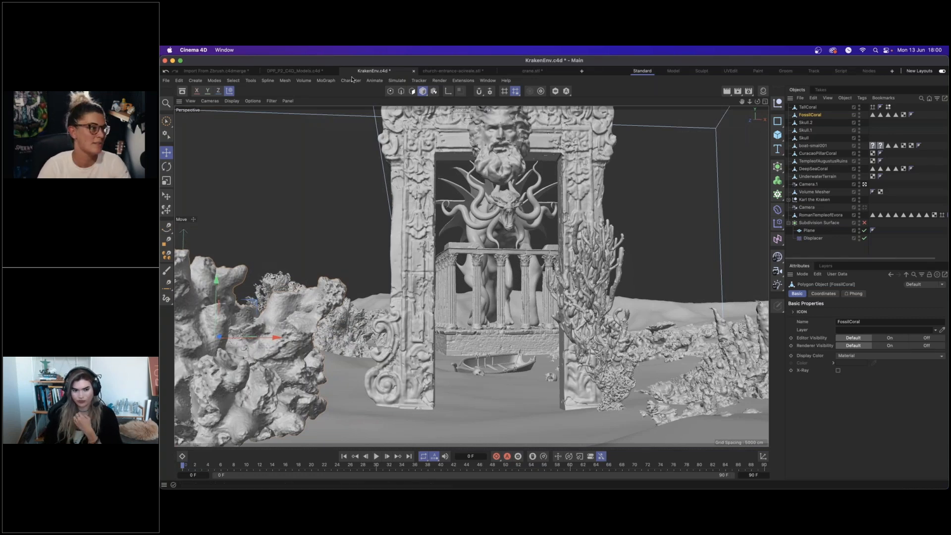
{"action": "left_click", "coordinate": [166, 80]}
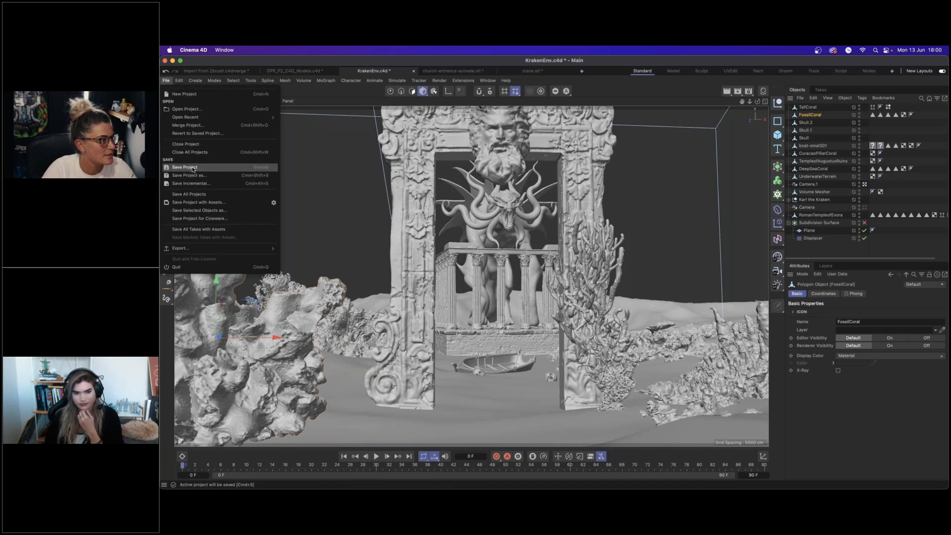
{"action": "left_click", "coordinate": [193, 168]}
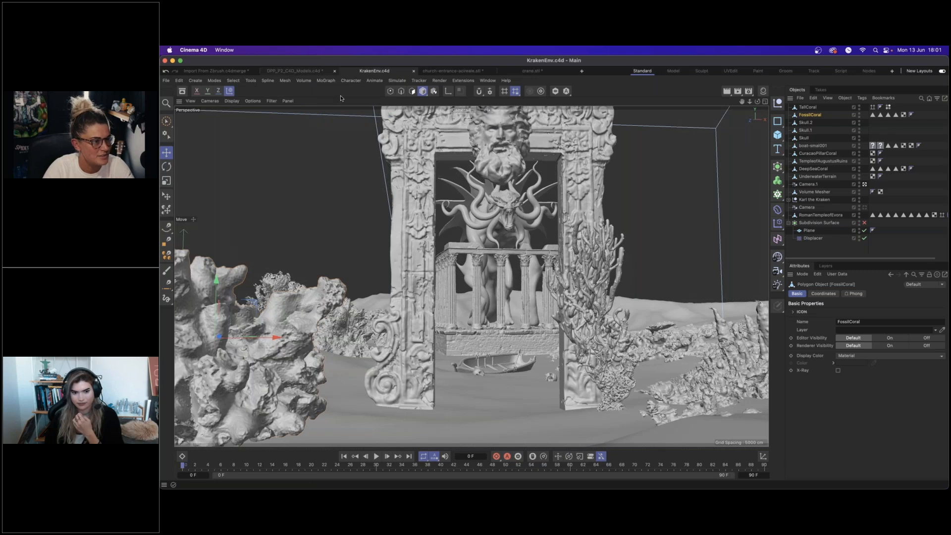
Copy OkinawaCoral from DPP_P2_C4D_Models.c4d into KrakenEnv.c4d.
{"action": "left_click", "coordinate": [302, 71]}
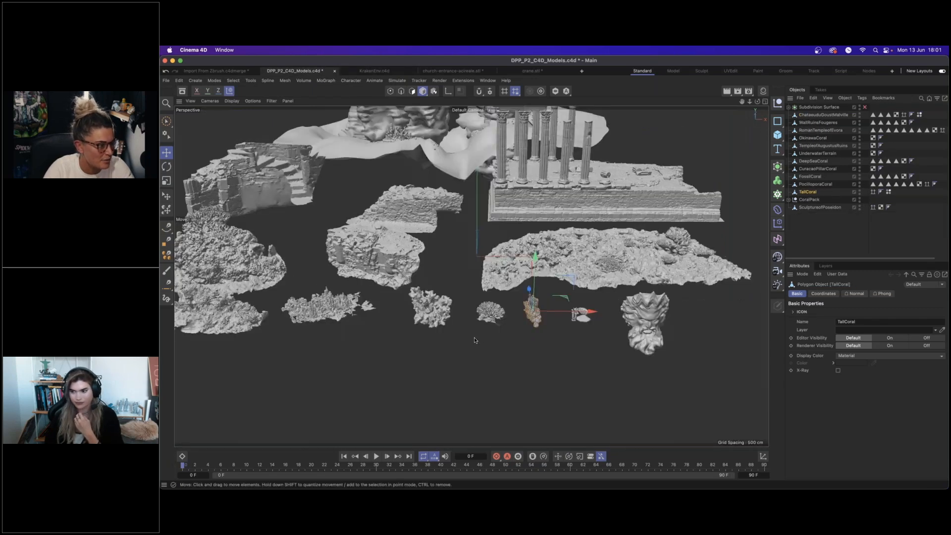
{"action": "middle_click_drag", "start_coordinate": [344, 291], "coordinate": [462, 322], "text": "alt"}
{"action": "left_click", "coordinate": [462, 322]}
{"action": "left_click", "coordinate": [389, 292]}
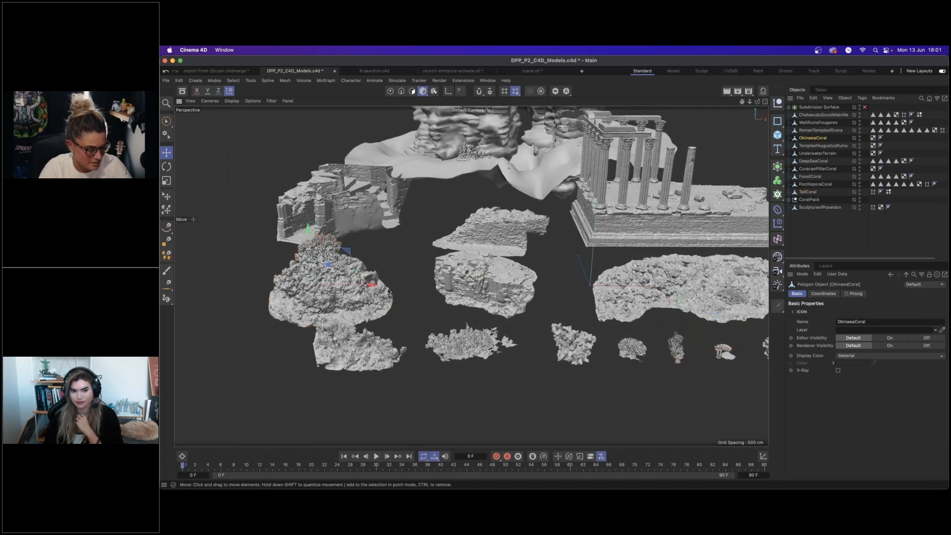
{"action": "left_click", "coordinate": [358, 71]}
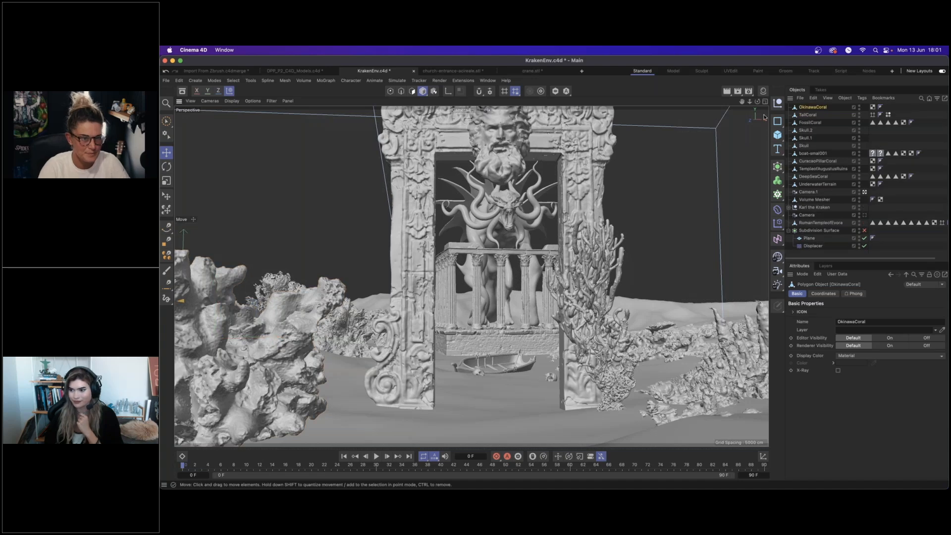
Using the four-view layout, move OkinawaCoral into the background right of the gate, behind the temple ruins.
{"action": "left_click", "coordinate": [765, 101]}
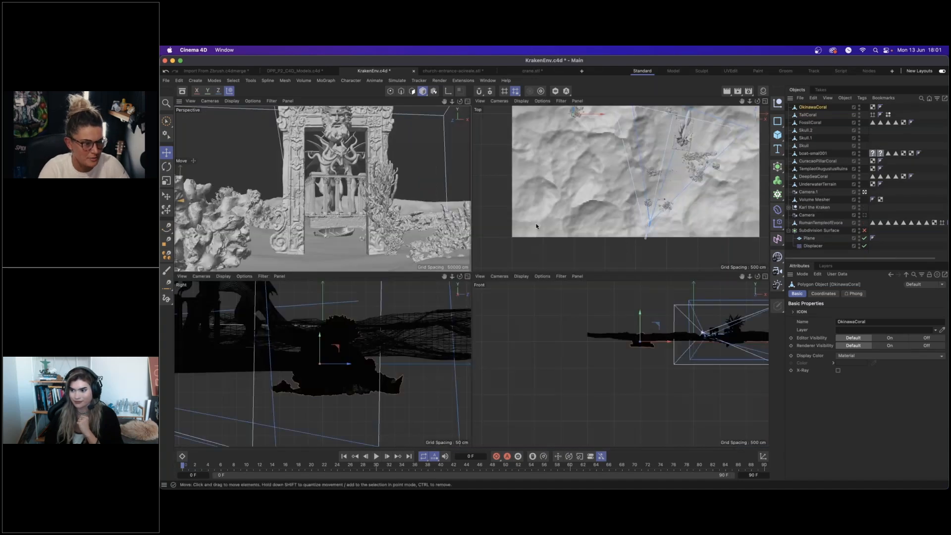
{"action": "left_click_drag", "start_coordinate": [657, 325], "coordinate": [760, 314]}
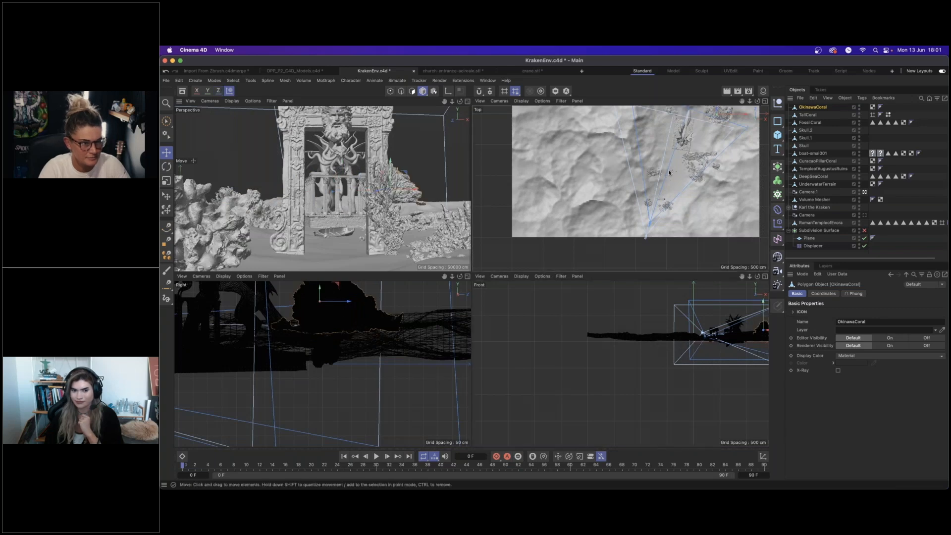
{"action": "middle_click_drag", "start_coordinate": [731, 111], "coordinate": [680, 138]}
{"action": "left_click_drag", "start_coordinate": [680, 139], "coordinate": [660, 132]}
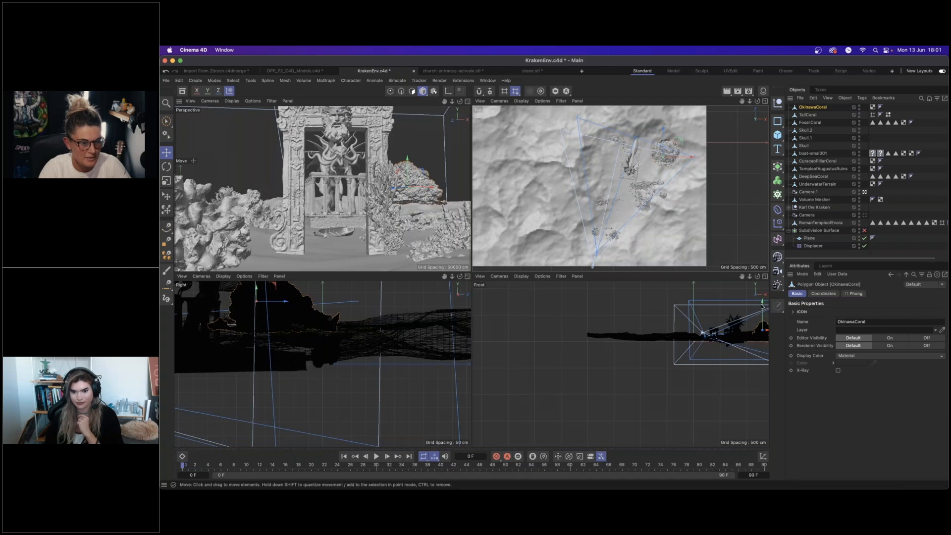
{"action": "left_click_drag", "start_coordinate": [764, 307], "coordinate": [764, 315]}
Rotate OkinawaCoral and settle it on the seabed just right of TallCoral in the camera view, and save the project.
{"action": "left_click_drag", "start_coordinate": [683, 139], "coordinate": [668, 149]}
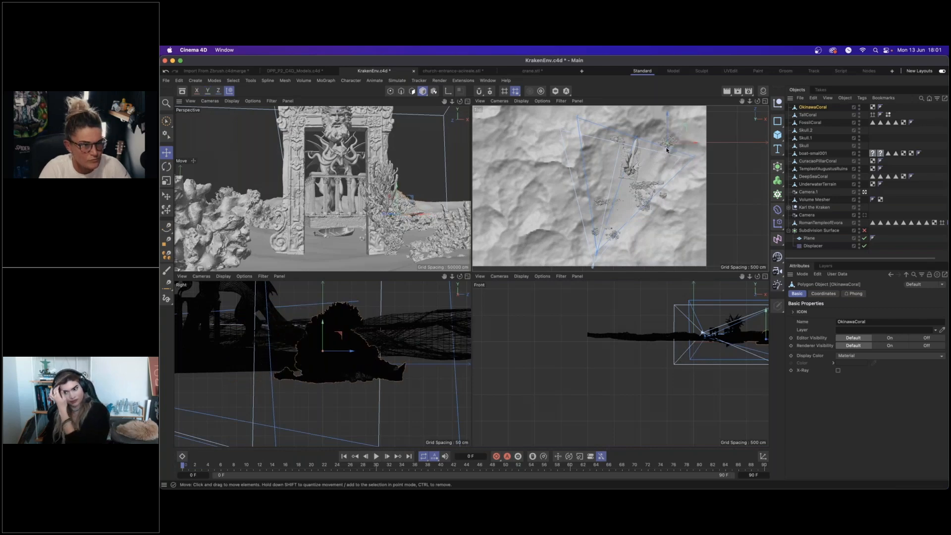
{"action": "key", "text": "r"}
{"action": "key", "text": "e"}
{"action": "left_click_drag", "start_coordinate": [682, 136], "coordinate": [697, 135]}
{"action": "left_click_drag", "start_coordinate": [300, 325], "coordinate": [301, 328]}
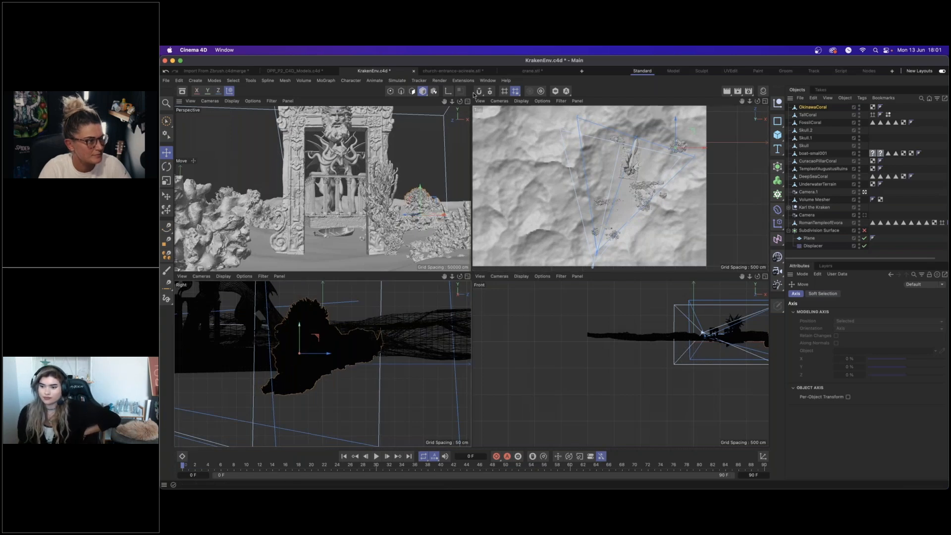
{"action": "left_click", "coordinate": [467, 101]}
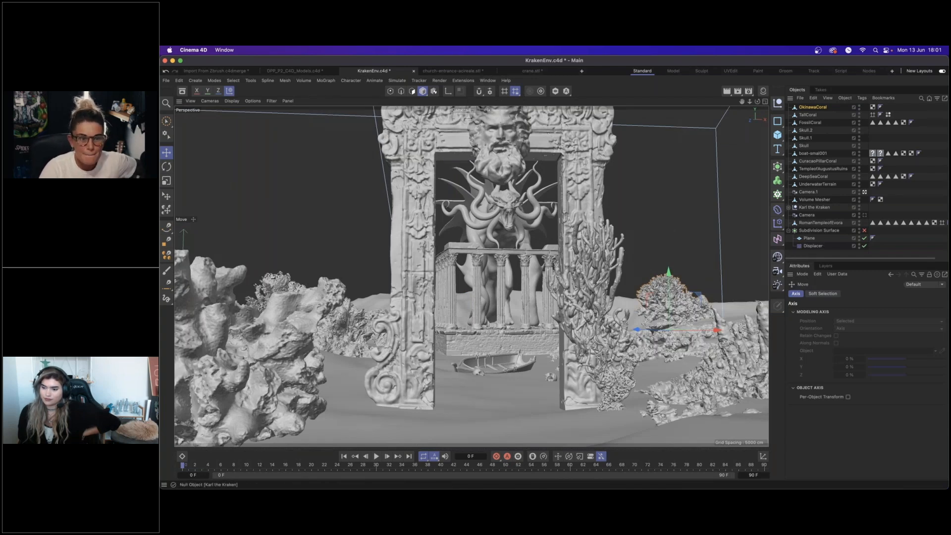
{"action": "left_click", "coordinate": [166, 80]}
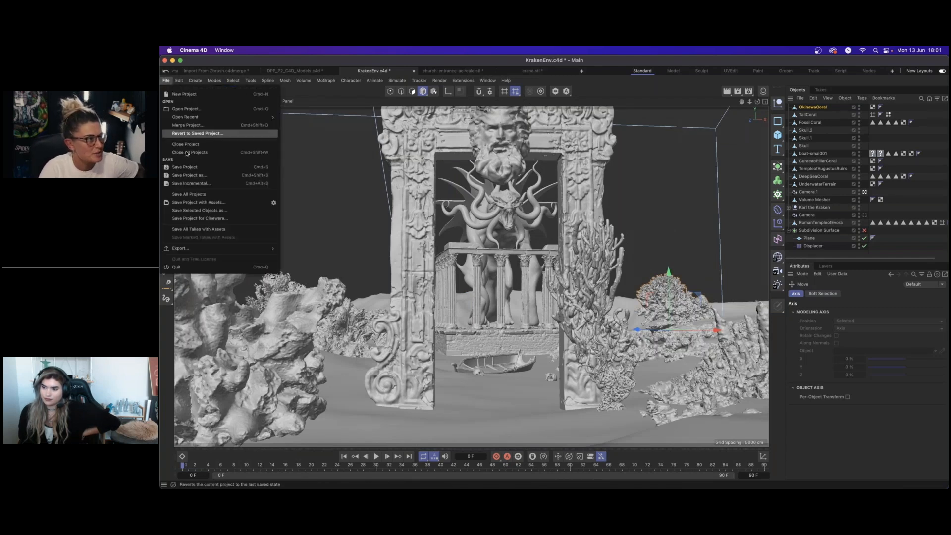
{"action": "left_click", "coordinate": [188, 167]}
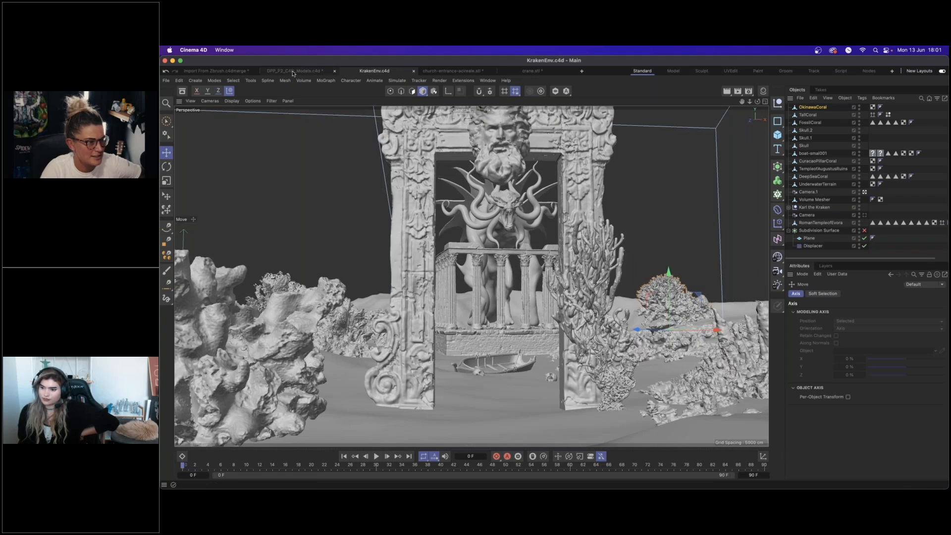
{"action": "left_click", "coordinate": [294, 72]}
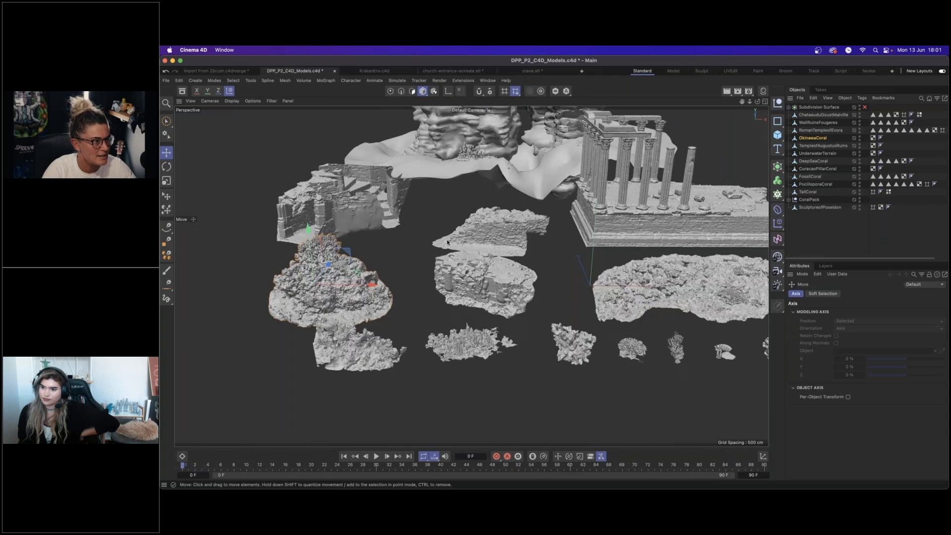
{"action": "left_click", "coordinate": [497, 234]}
{"action": "left_click", "coordinate": [373, 72]}
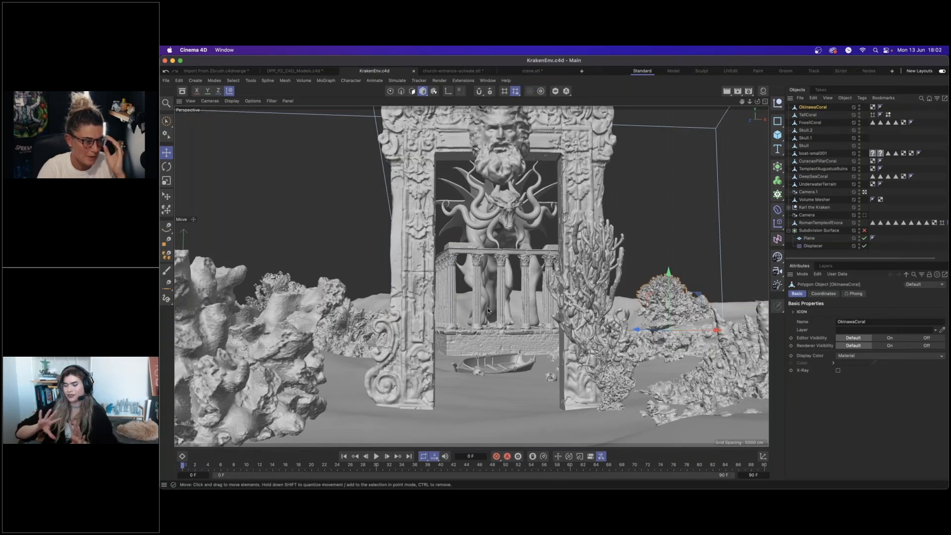
In DPP_P2_C4D_Models.c4d, hide the terrain plane Plane049 inside UnderwaterEnvironment in both editor and render.
{"action": "left_click", "coordinate": [296, 72]}
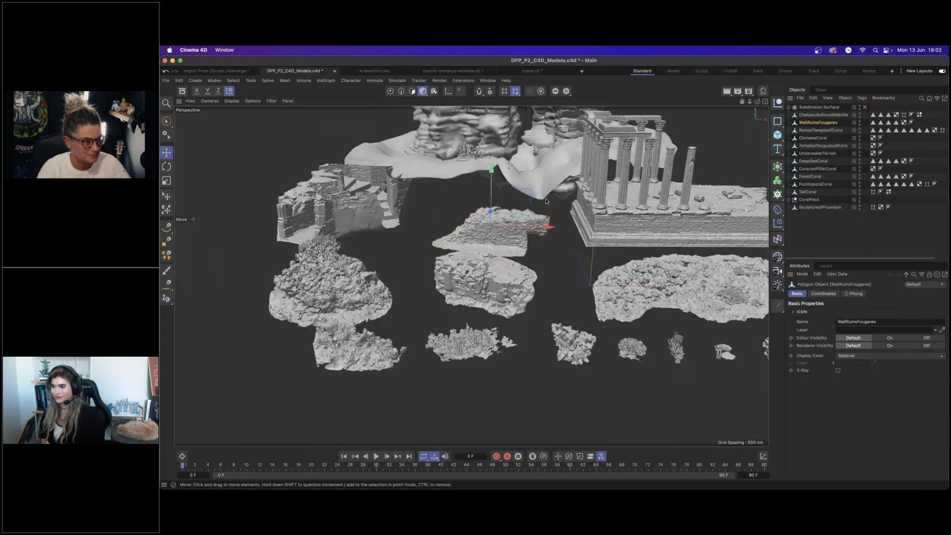
{"action": "middle_click_drag", "start_coordinate": [546, 198], "coordinate": [532, 313], "text": "alt"}
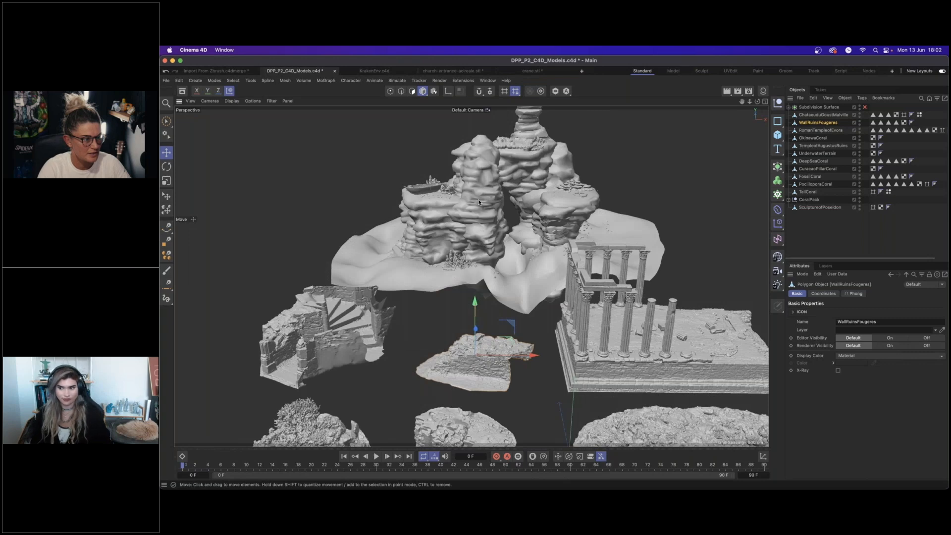
{"action": "left_click", "coordinate": [476, 201]}
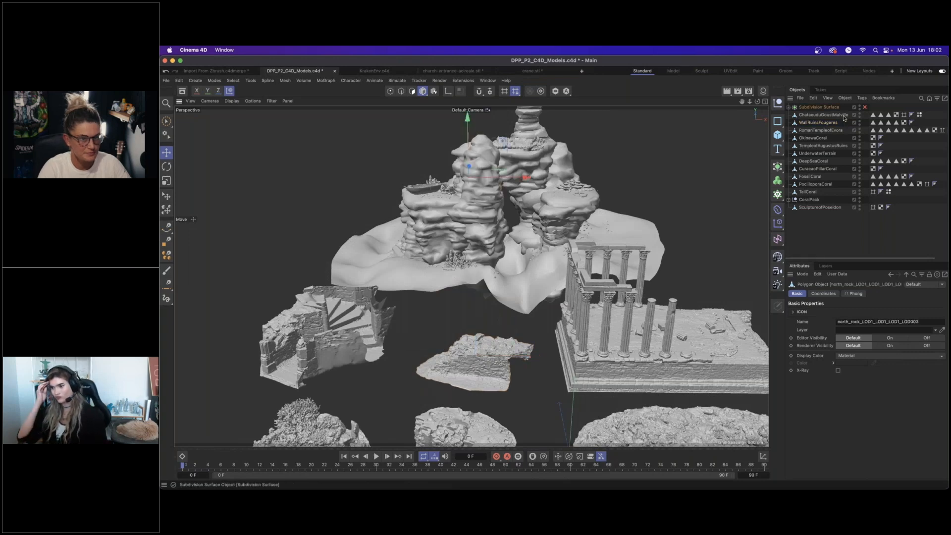
{"action": "left_click", "coordinate": [818, 116]}
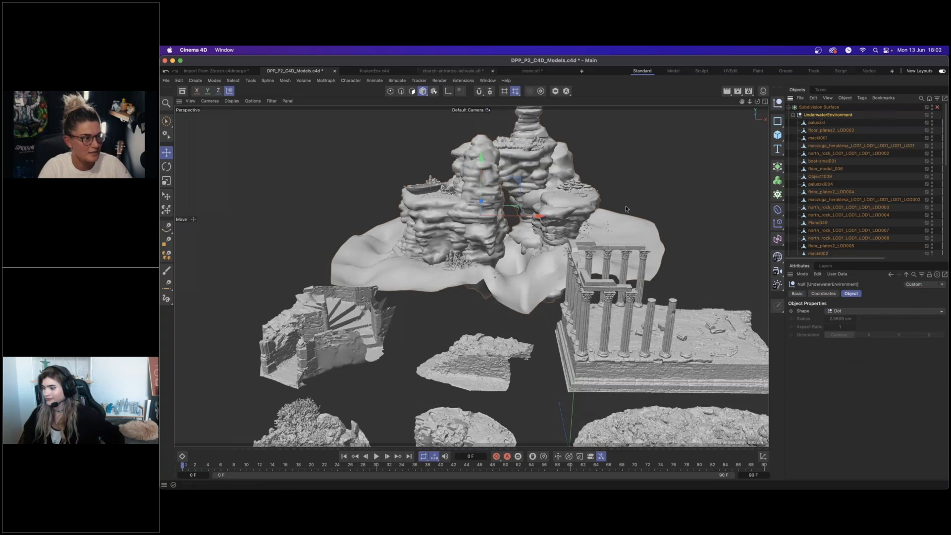
{"action": "left_click", "coordinate": [833, 222]}
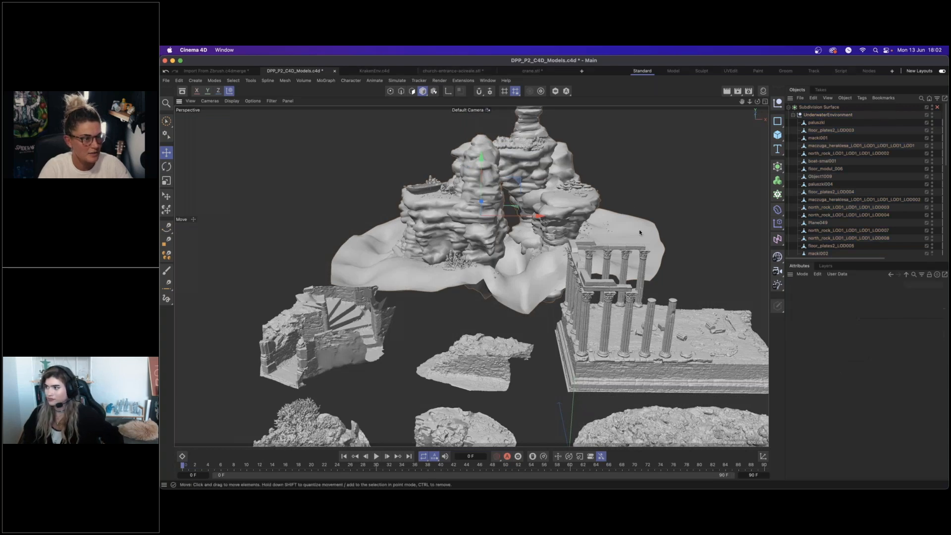
{"action": "left_click", "coordinate": [933, 222], "text": "ctrl"}
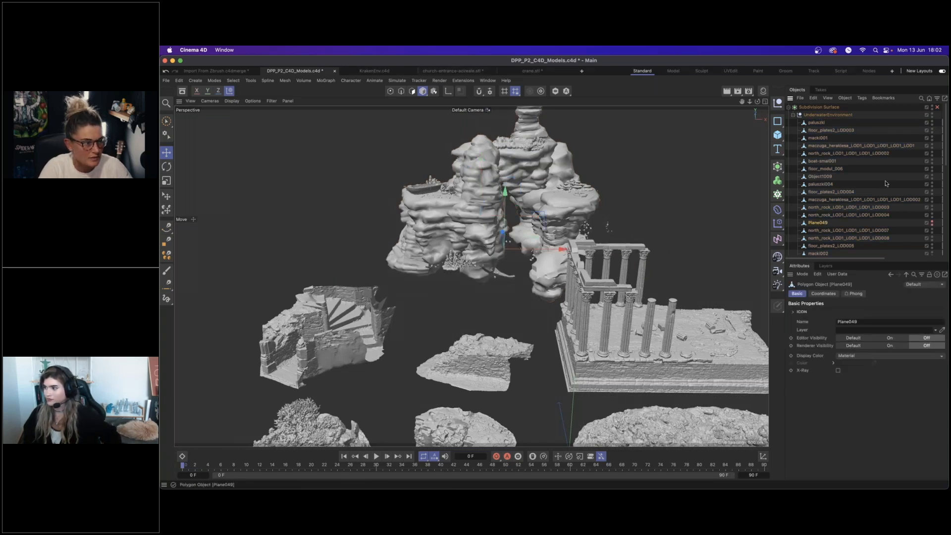
Copy the UnderwaterEnvironment group into KrakenEnv.c4d and leave the Camera.1 view.
{"action": "left_click", "coordinate": [815, 115]}
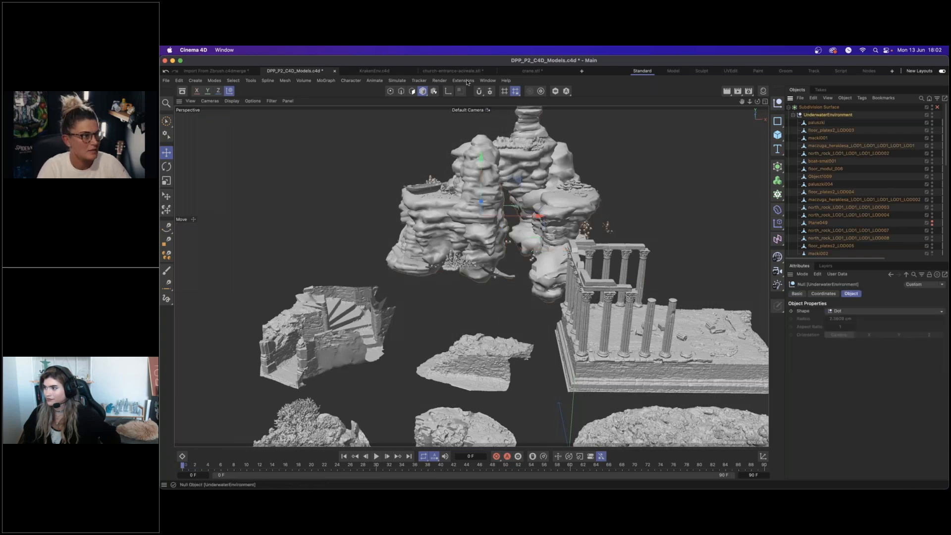
{"action": "left_click", "coordinate": [374, 71]}
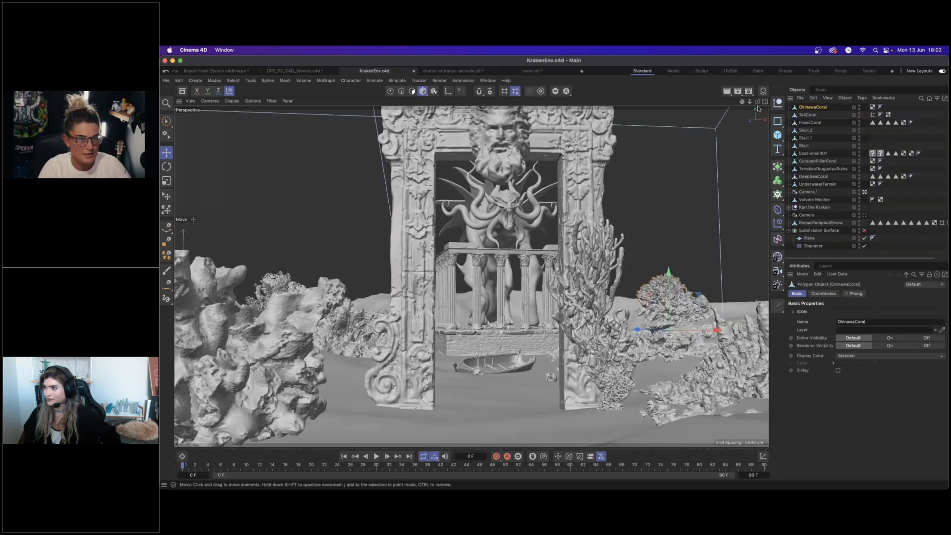
{"action": "left_click", "coordinate": [864, 192]}
{"action": "key", "text": "super+v"}
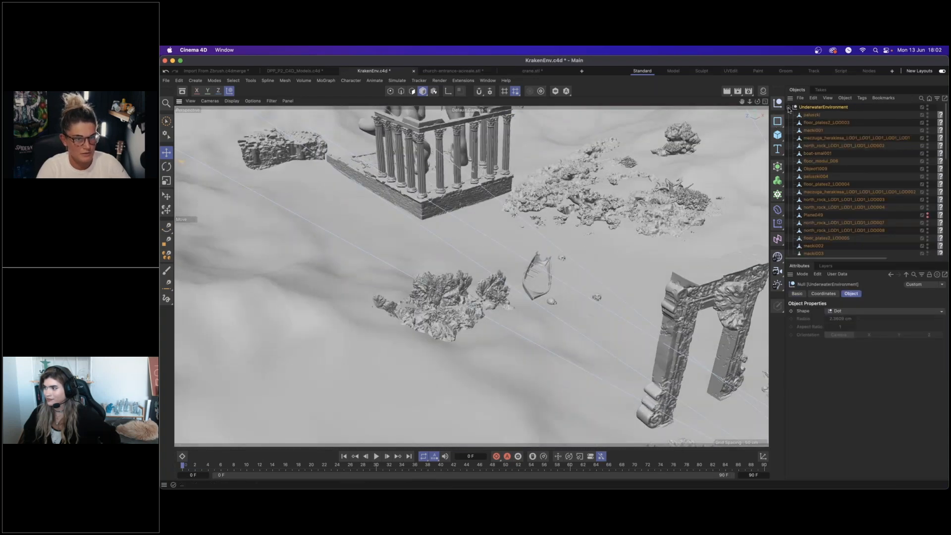
Move the UnderwaterEnvironment rocks onto the terrain in the background beyond the temple and scale them down.
{"action": "right_click_drag", "start_coordinate": [520, 189], "coordinate": [454, 189], "text": "alt"}
{"action": "middle_click_drag", "start_coordinate": [498, 248], "coordinate": [537, 391], "text": "alt"}
{"action": "left_click_drag", "start_coordinate": [249, 216], "coordinate": [349, 277]}
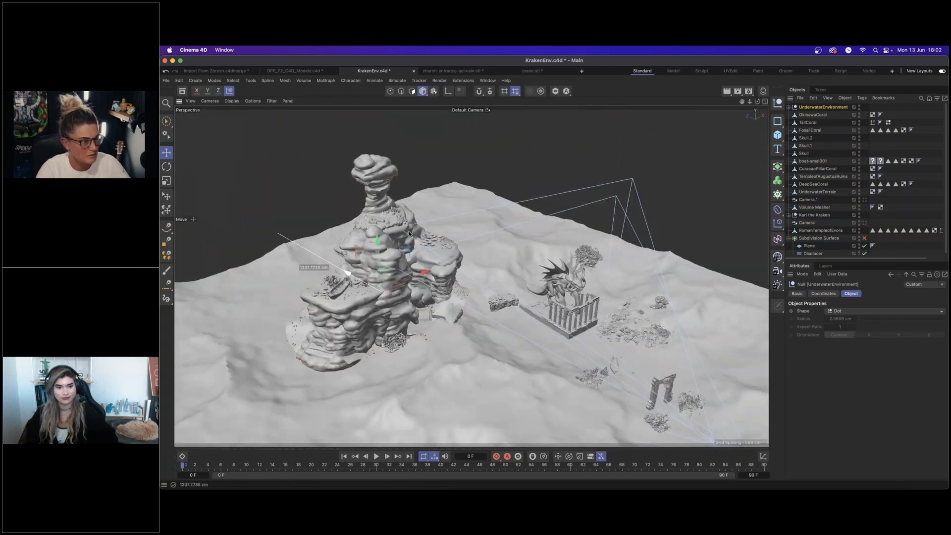
{"action": "left_click_drag", "start_coordinate": [425, 271], "coordinate": [456, 244]}
{"action": "left_click_drag", "start_coordinate": [376, 260], "coordinate": [343, 242]}
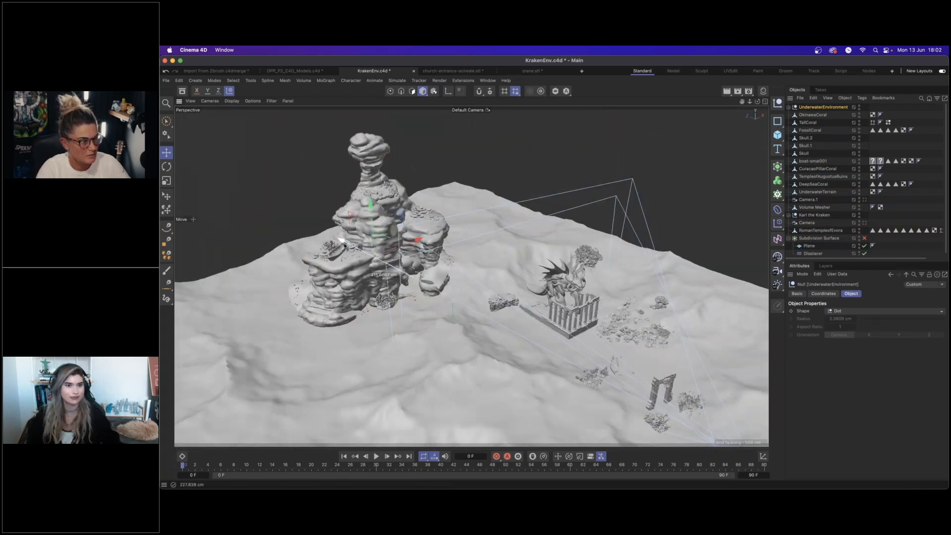
{"action": "key", "text": "t"}
{"action": "left_click_drag", "start_coordinate": [415, 257], "coordinate": [372, 251]}
{"action": "key", "text": "e"}
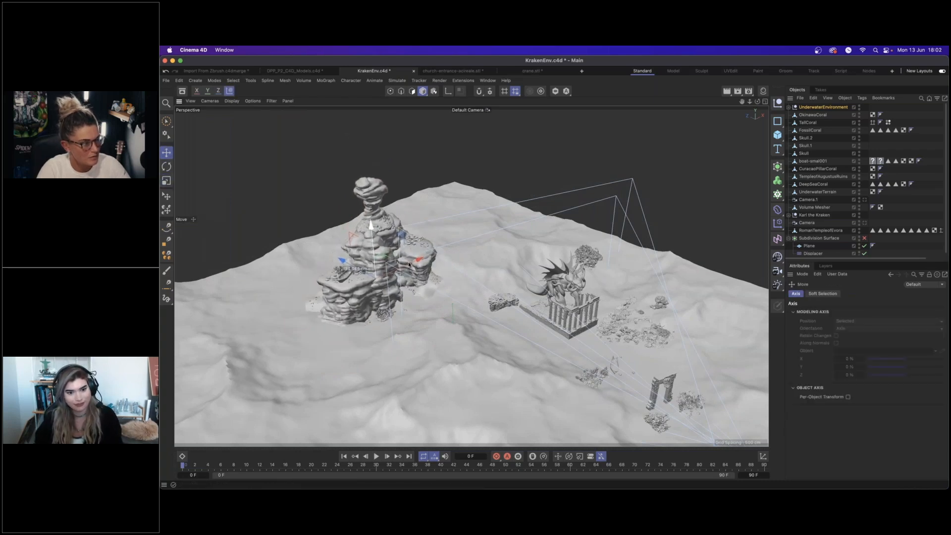
Look through Camera.1 again to judge the UnderwaterEnvironment rocks in the final framing.
{"action": "left_click_drag", "start_coordinate": [421, 305], "coordinate": [450, 264], "text": "alt"}
{"action": "key", "text": "r"}
{"action": "key", "text": "e"}
{"action": "key", "text": "w"}
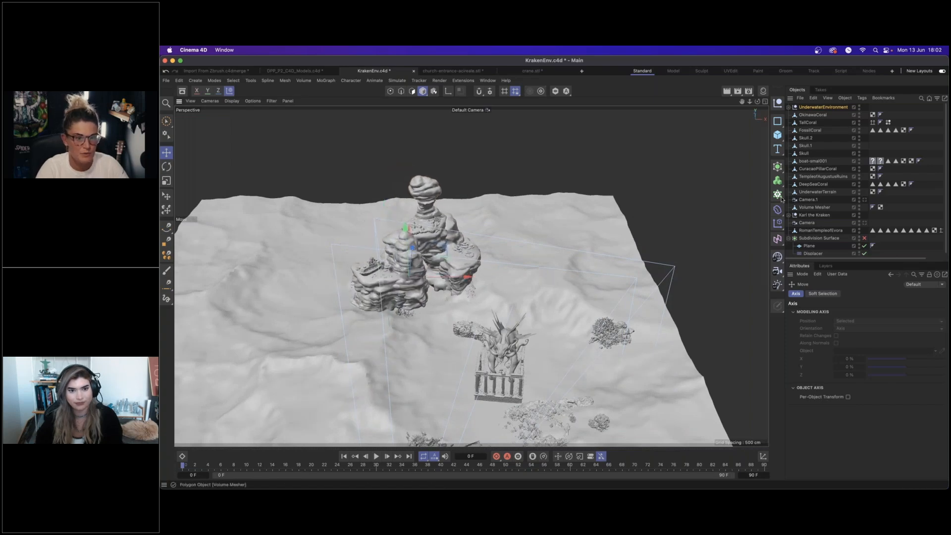
{"action": "left_click", "coordinate": [866, 200]}
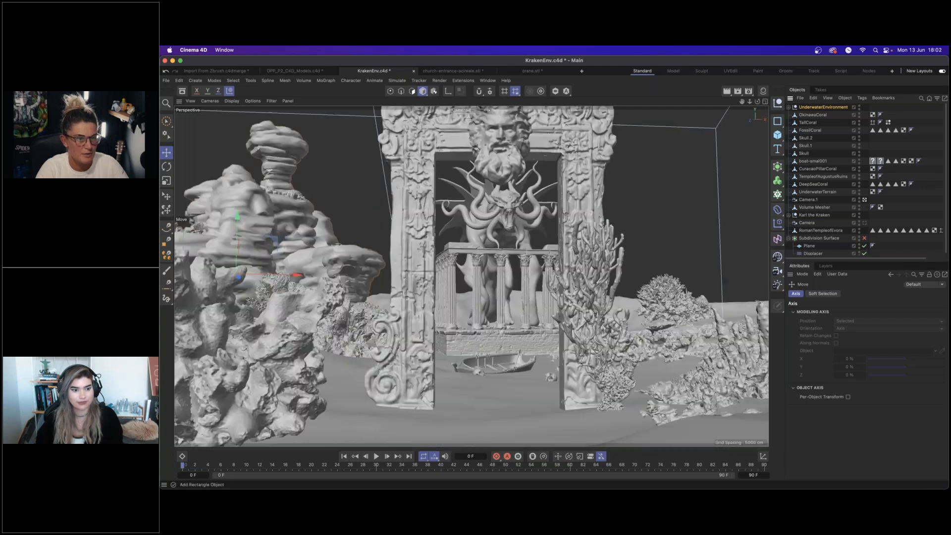
Scale up the UnderwaterEnvironment rocks and move them to the terrain's far edge, using the Top view.
{"action": "left_click", "coordinate": [766, 101]}
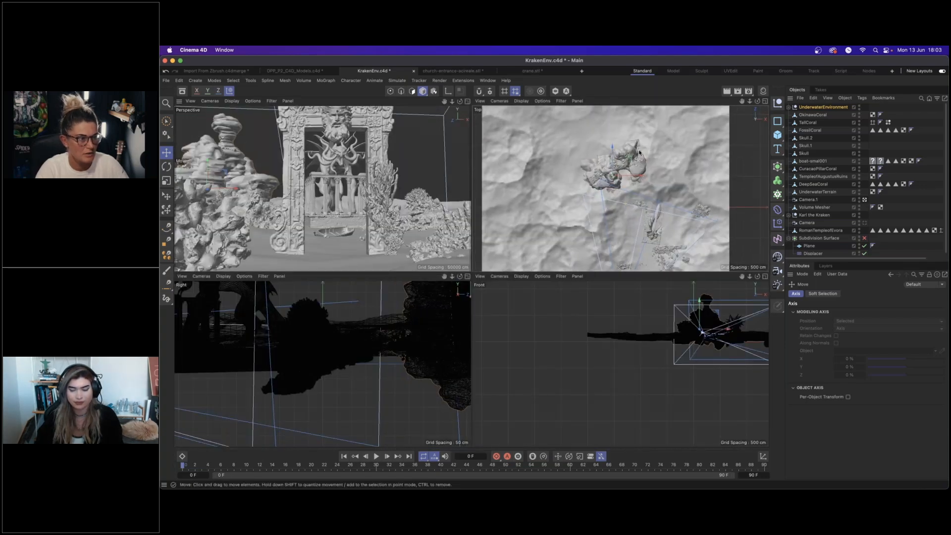
{"action": "scroll", "coordinate": [597, 167], "scroll_direction": "down", "scroll_amount": 5}
{"action": "key", "text": "t"}
{"action": "left_click_drag", "start_coordinate": [598, 167], "coordinate": [662, 110]}
{"action": "key", "text": "e"}
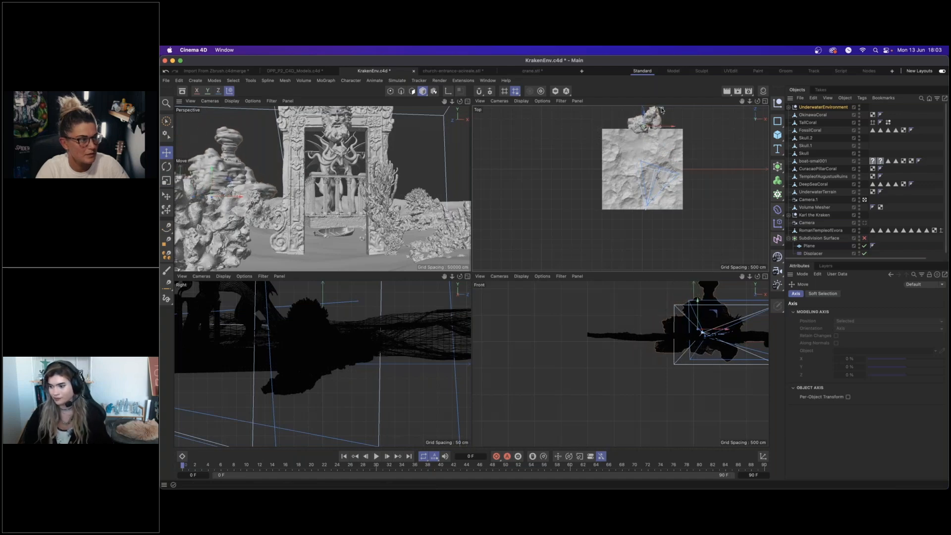
Push the UnderwaterEnvironment rocks further back beyond the terrain's far edge and raise them.
{"action": "middle_click_drag", "start_coordinate": [703, 157], "coordinate": [699, 180], "text": "alt"}
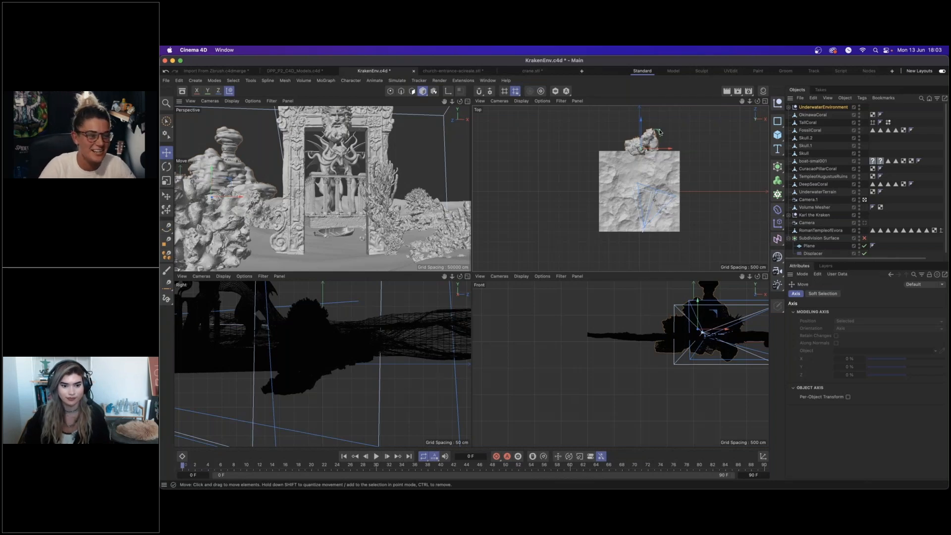
{"action": "left_click_drag", "start_coordinate": [657, 128], "coordinate": [654, 124]}
{"action": "left_click_drag", "start_coordinate": [694, 306], "coordinate": [692, 287]}
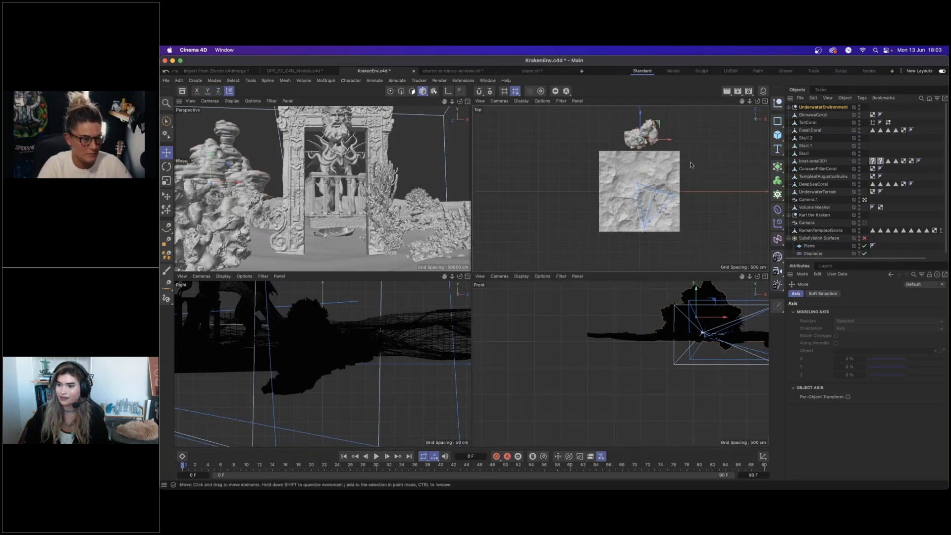
{"action": "scroll", "coordinate": [692, 165], "scroll_direction": "down", "scroll_amount": 3}
{"action": "scroll", "coordinate": [692, 165], "scroll_direction": "down", "scroll_amount": 1}
{"action": "middle_click_drag", "start_coordinate": [692, 165], "coordinate": [683, 184], "text": "alt"}
{"action": "left_click_drag", "start_coordinate": [677, 141], "coordinate": [679, 130]}
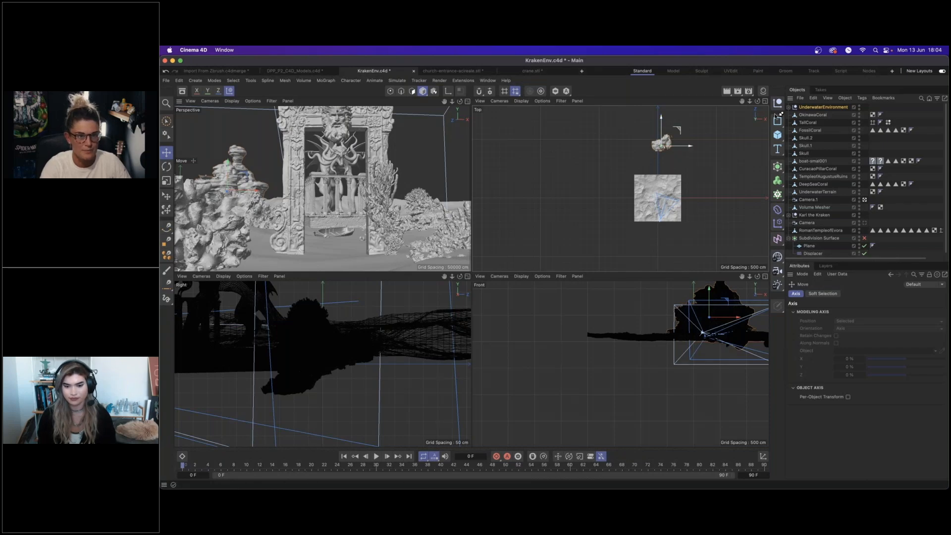
Paste a copy of the UnderwaterEnvironment rocks, rotate it and move it well to the right of the original.
{"action": "key", "text": "super+v"}
{"action": "left_click_drag", "start_coordinate": [680, 130], "coordinate": [705, 146]}
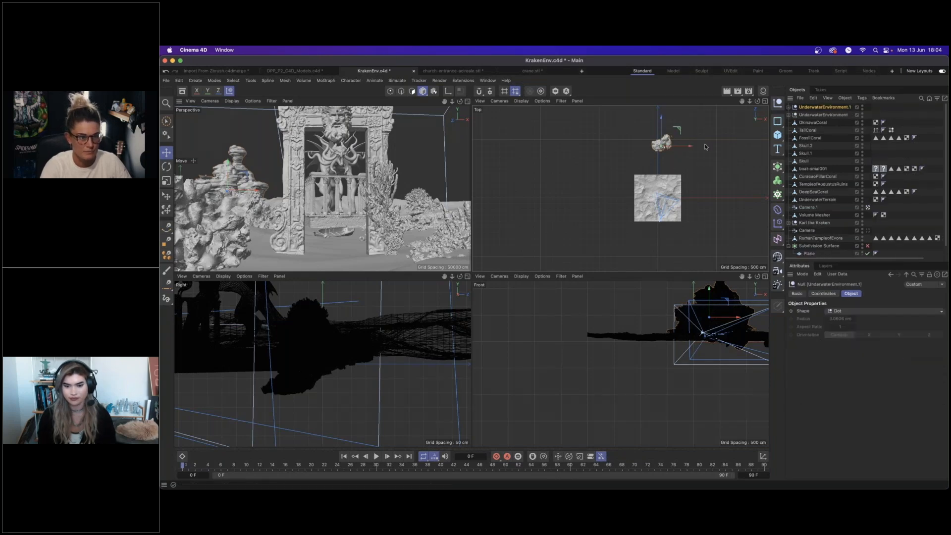
{"action": "key", "text": "r"}
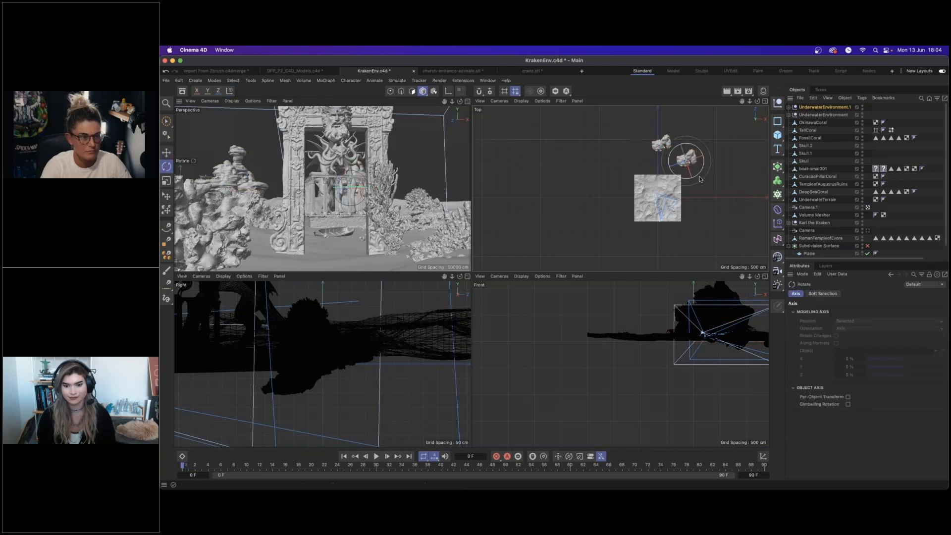
{"action": "left_click_drag", "start_coordinate": [712, 167], "coordinate": [741, 128]}
{"action": "key", "text": "e"}
{"action": "key", "text": "t"}
{"action": "key", "text": "e"}
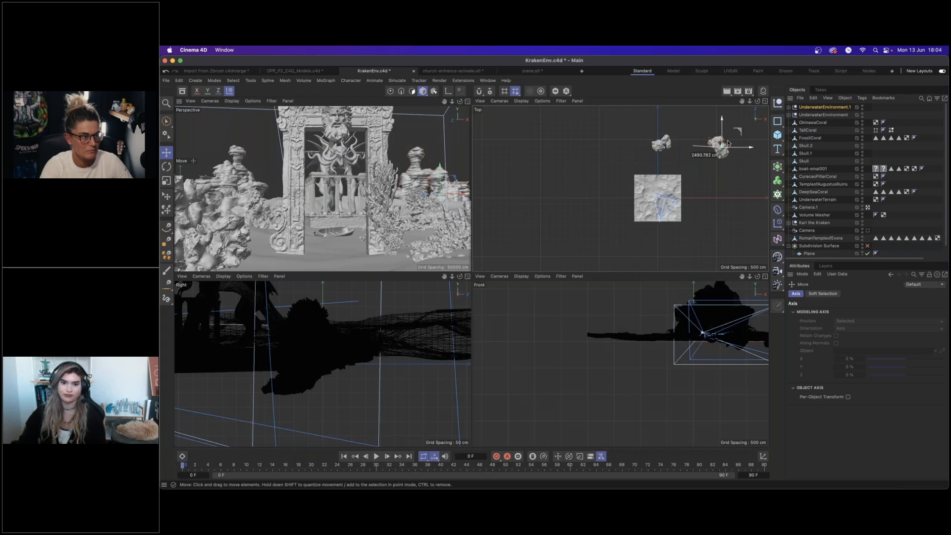
Scale UnderwaterEnvironment.1 down and bring it in just beyond the terrain's far right corner.
{"action": "left_click_drag", "start_coordinate": [740, 129], "coordinate": [725, 145]}
{"action": "key", "text": "t"}
{"action": "left_click_drag", "start_coordinate": [662, 162], "coordinate": [659, 162]}
{"action": "key", "text": "e"}
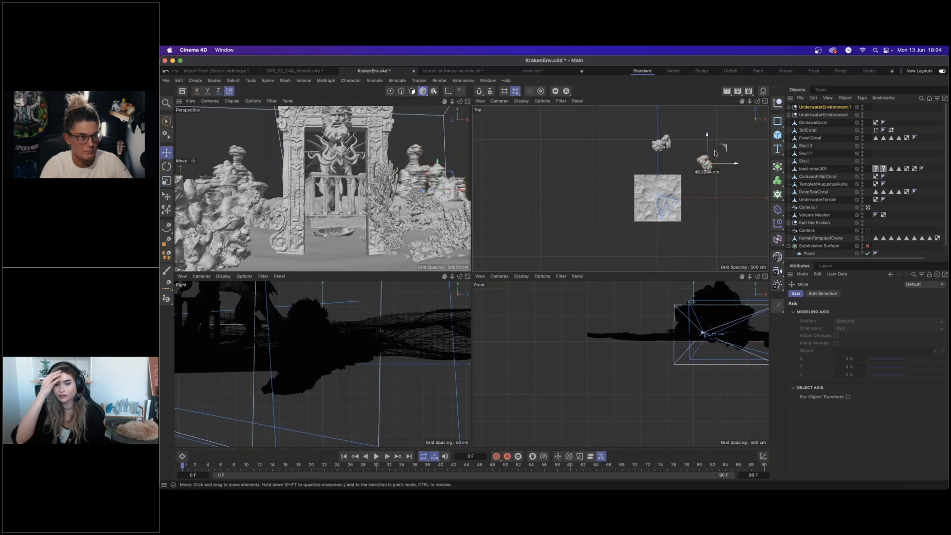
{"action": "left_click_drag", "start_coordinate": [723, 152], "coordinate": [719, 155]}
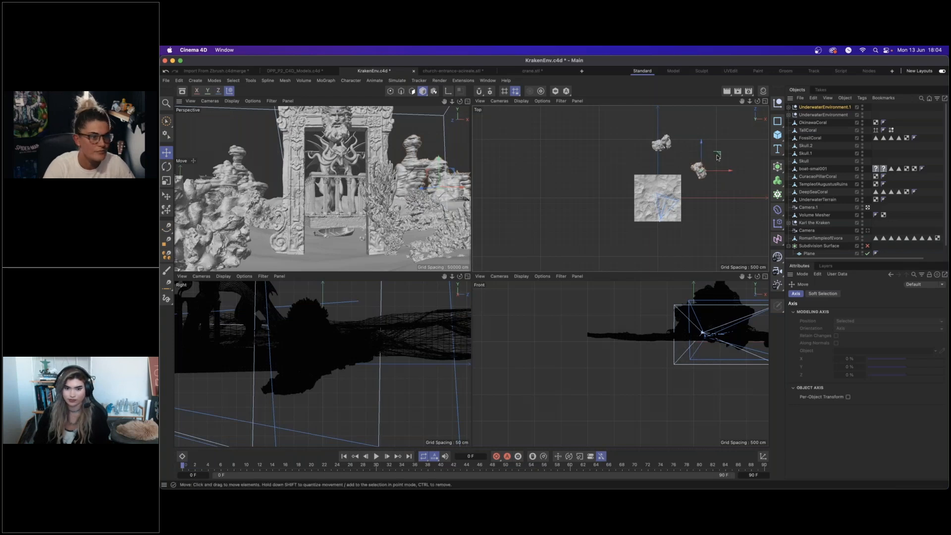
Duplicate the rocks again as UnderwaterEnvironment.2, rotate the copy and place it in the distance behind the original group.
{"action": "mouse_move", "coordinate": [721, 155]}
{"action": "left_mouse_down", "text": "ctrl"}
{"action": "mouse_move", "coordinate": [700, 104]}
{"action": "mouse_move", "coordinate": [725, 161]}
{"action": "left_mouse_up", "text": "ctrl"}
{"action": "middle_click_drag", "start_coordinate": [694, 147], "coordinate": [681, 170], "text": "alt"}
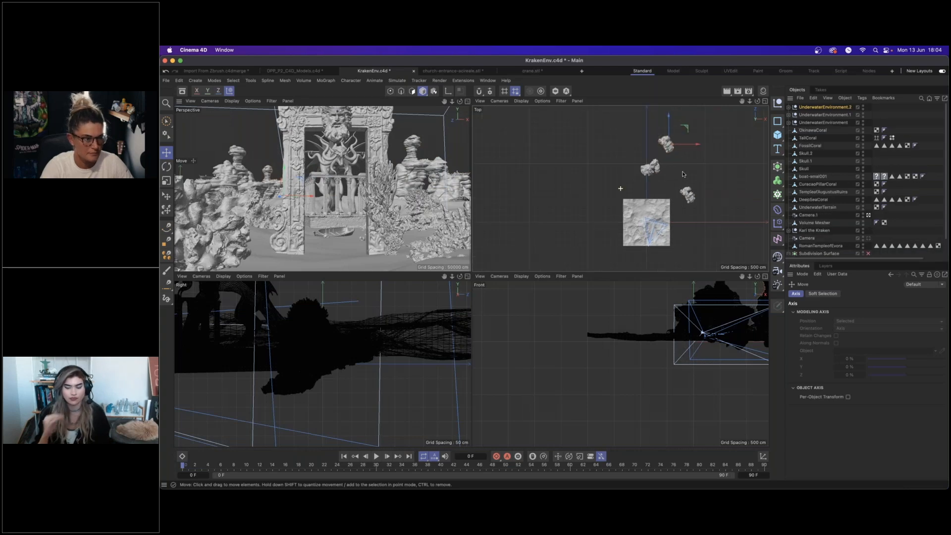
{"action": "key", "text": "r"}
{"action": "left_click_drag", "start_coordinate": [670, 164], "coordinate": [681, 122]}
{"action": "key", "text": "e"}
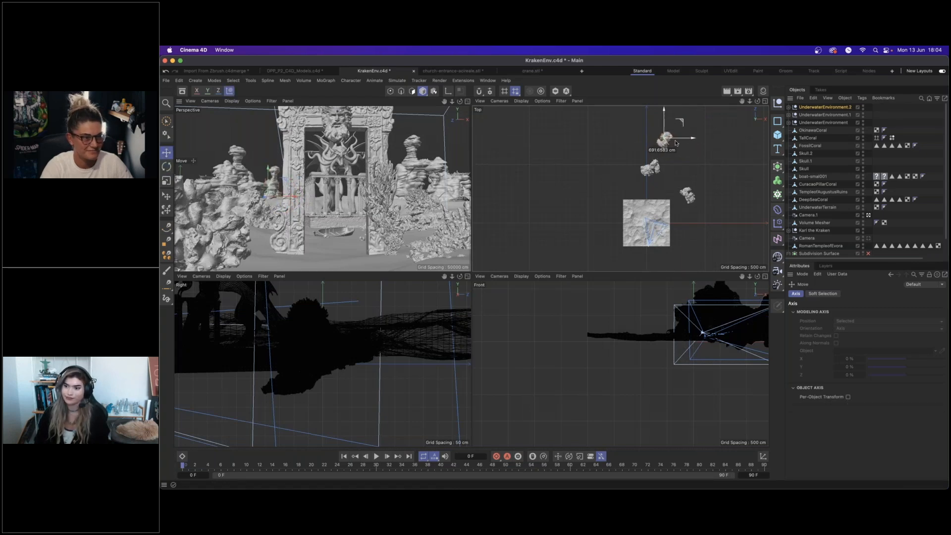
{"action": "key", "text": "r"}
{"action": "left_click_drag", "start_coordinate": [669, 165], "coordinate": [680, 121]}
{"action": "key", "text": "e"}
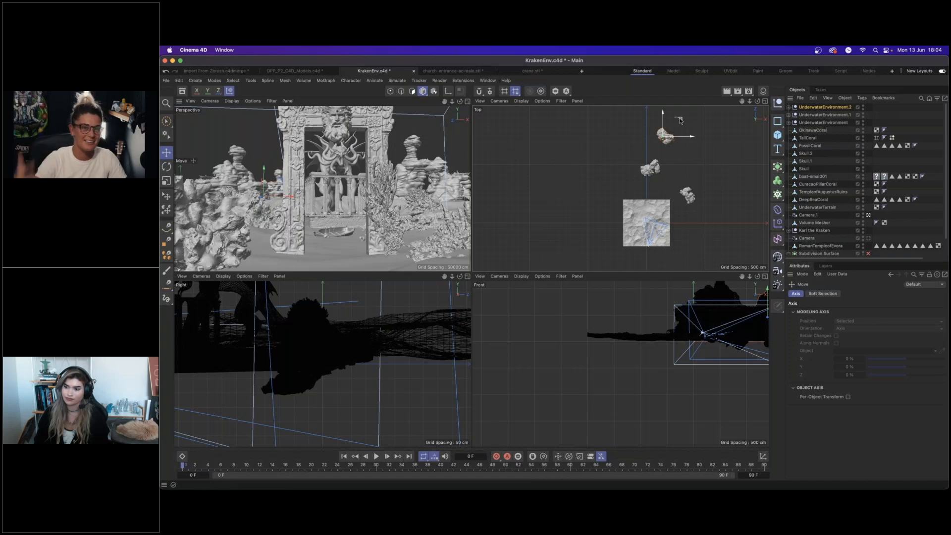
{"action": "left_click_drag", "start_coordinate": [680, 124], "coordinate": [684, 117]}
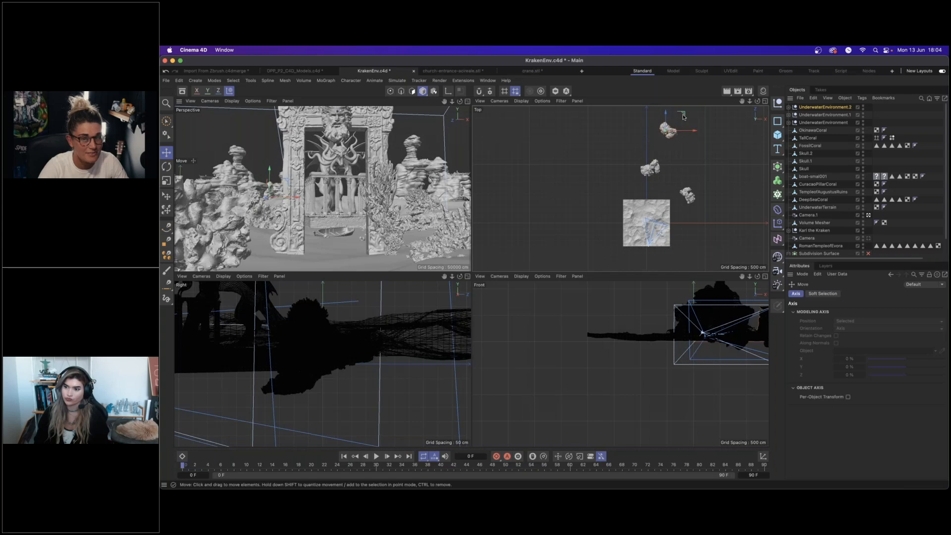
Place a third rock copy, UnderwaterEnvironment.3, between the two previous copies in the background and save the project.
{"action": "left_click_drag", "start_coordinate": [683, 115], "coordinate": [708, 141]}
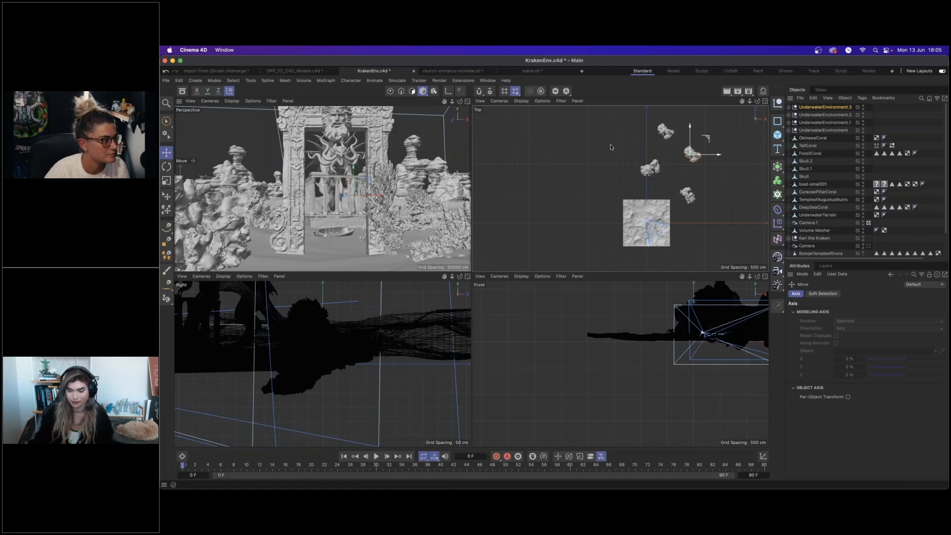
{"action": "left_click", "coordinate": [467, 101]}
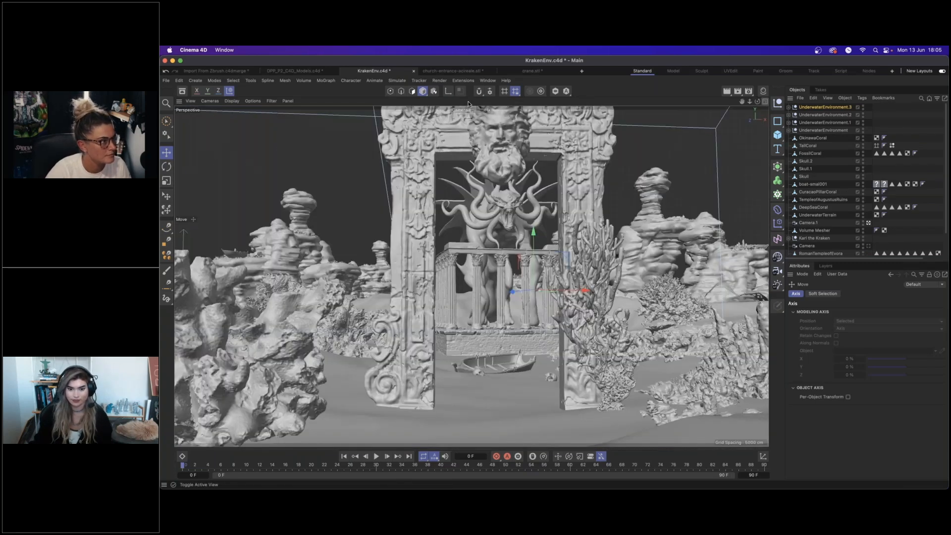
{"action": "left_click", "coordinate": [166, 80]}
{"action": "left_click", "coordinate": [191, 168]}
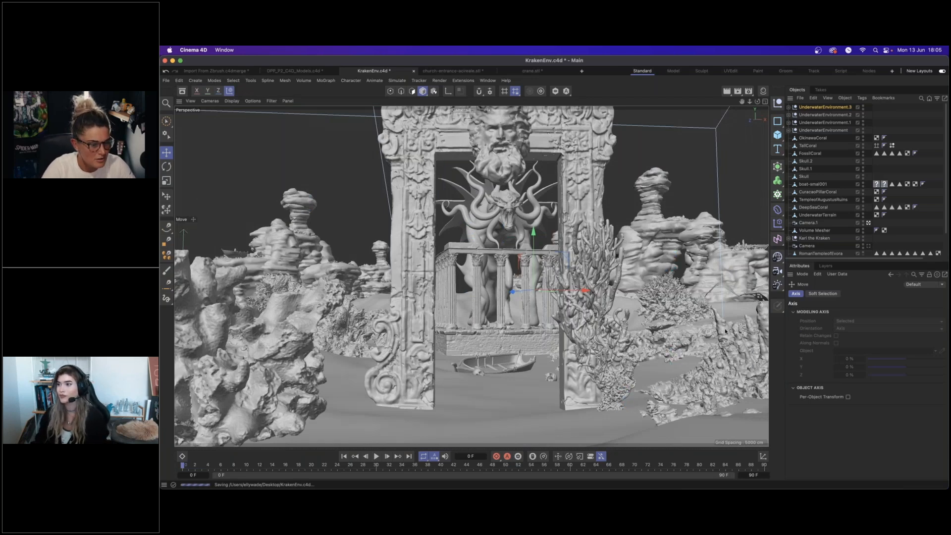
Move TallCoral away from the arch to the right foreground of the camera view.
{"action": "left_click", "coordinate": [629, 401]}
{"action": "left_click", "coordinate": [765, 101]}
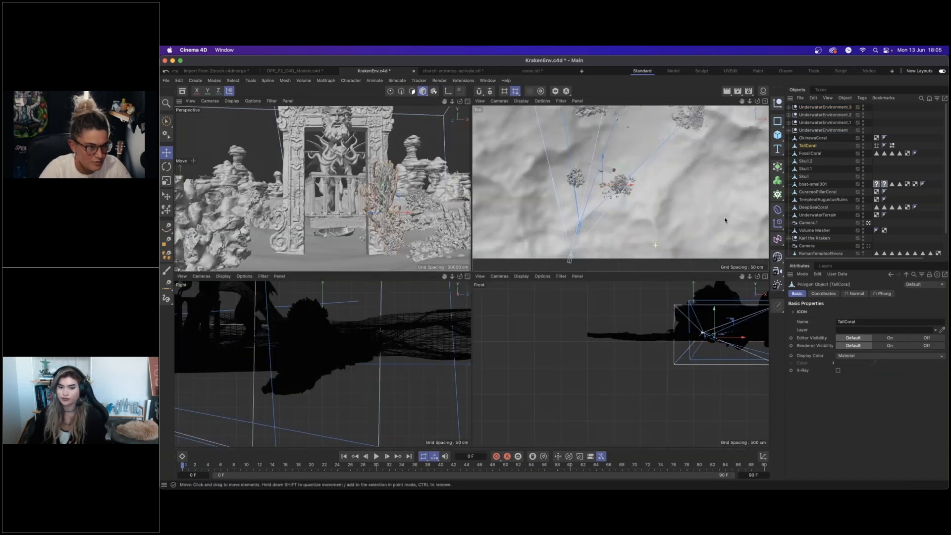
{"action": "left_click_drag", "start_coordinate": [614, 172], "coordinate": [618, 179]}
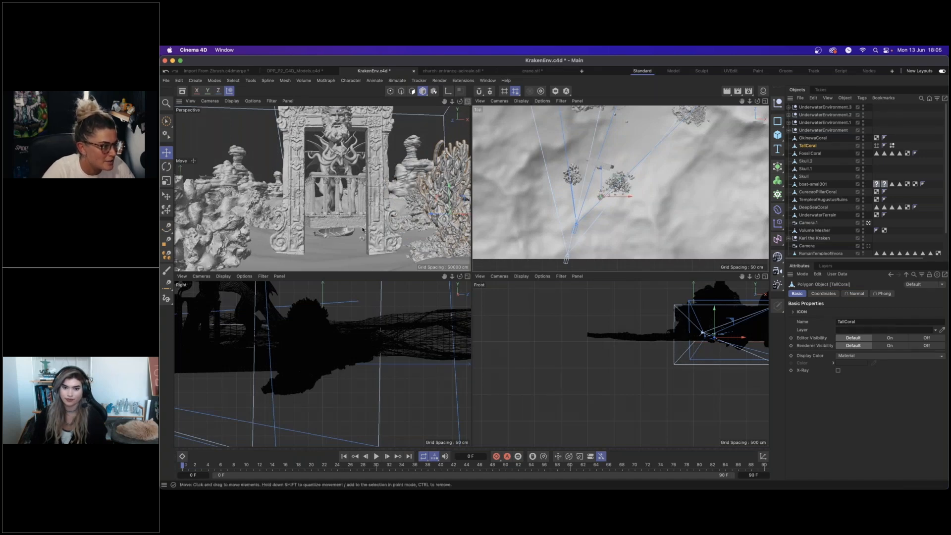
Duplicate Skull and move the copy toward the camera, down to the seabed in front of the arch.
{"action": "left_click", "coordinate": [620, 115]}
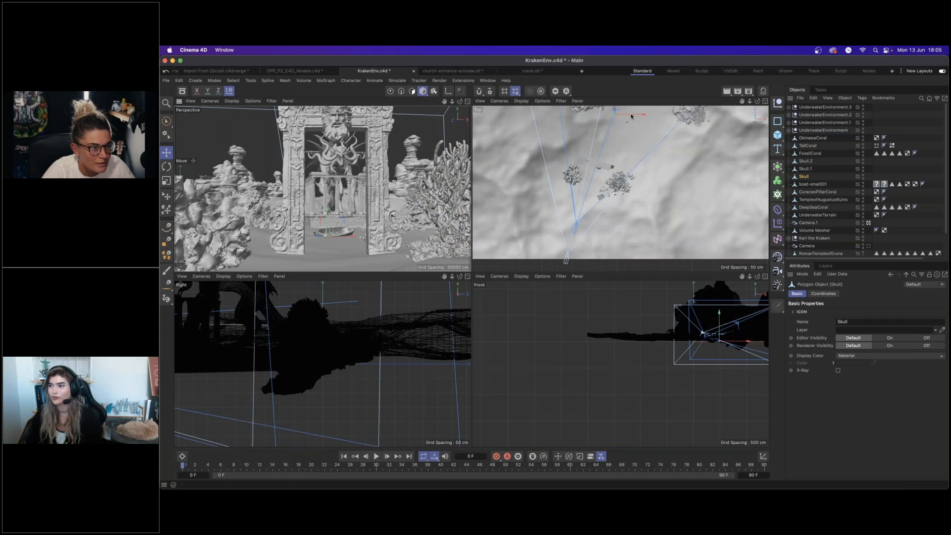
{"action": "left_click_drag", "start_coordinate": [805, 177], "coordinate": [806, 181], "text": "ctrl"}
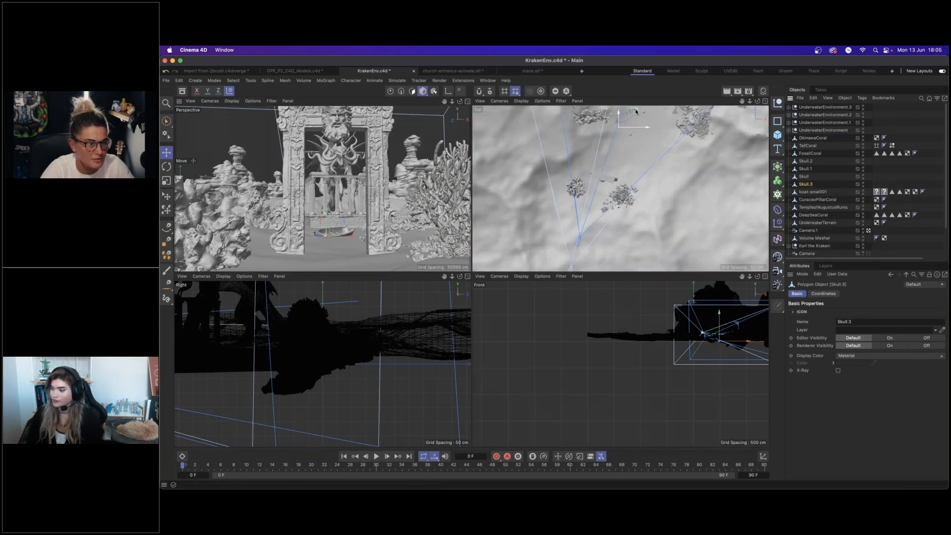
{"action": "left_click_drag", "start_coordinate": [629, 121], "coordinate": [616, 176]}
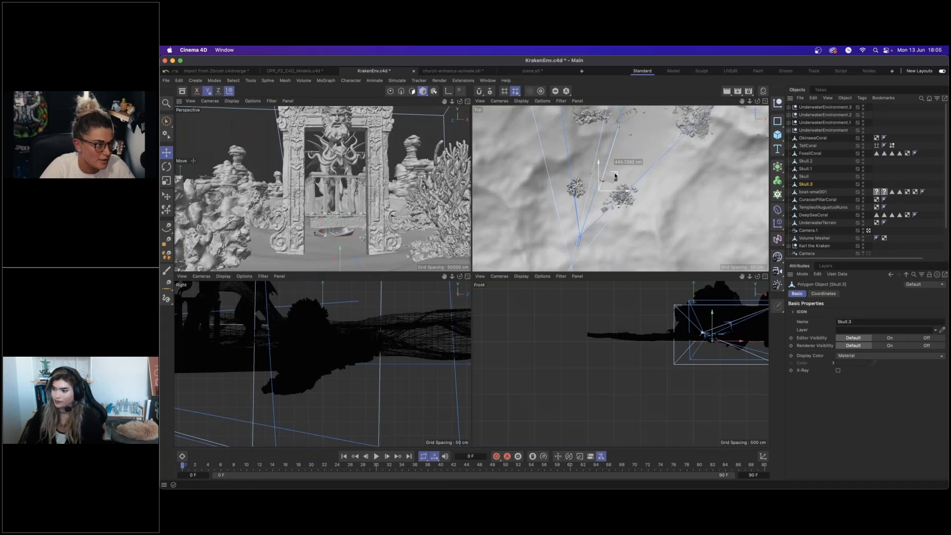
{"action": "left_click_drag", "start_coordinate": [712, 316], "coordinate": [711, 313]}
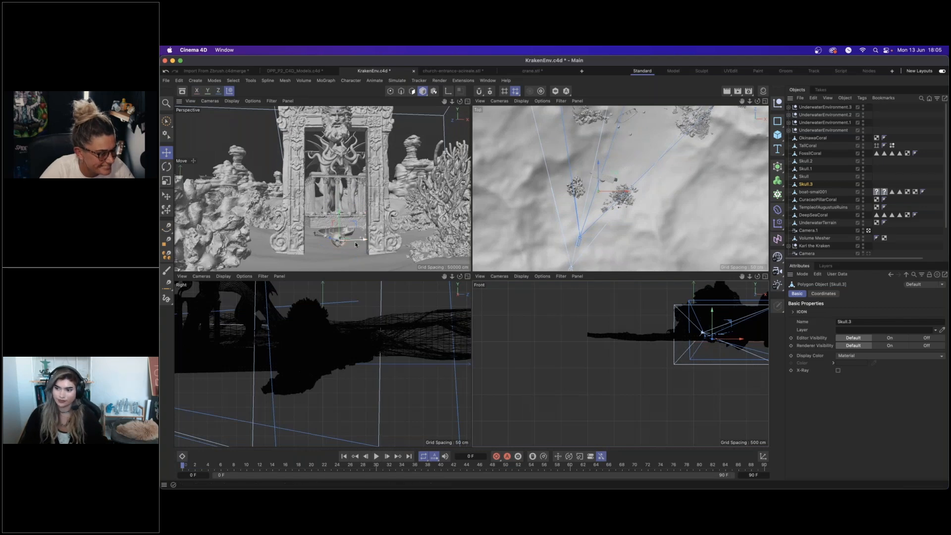
Rotate Skull.3 and settle it on the seabed at the base of the arch's right pillar.
{"action": "key", "text": "r"}
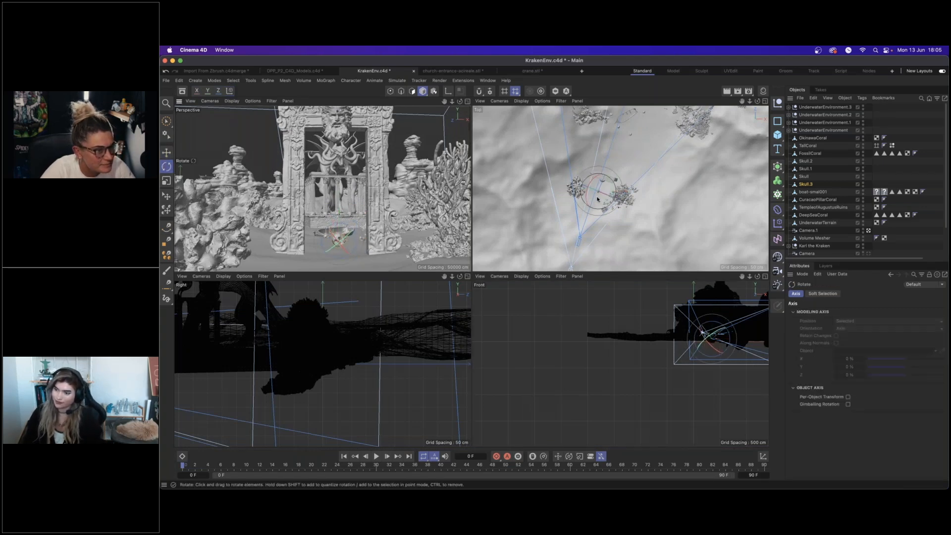
{"action": "scroll", "coordinate": [616, 191], "scroll_direction": "up", "scroll_amount": 5}
{"action": "key", "text": "e"}
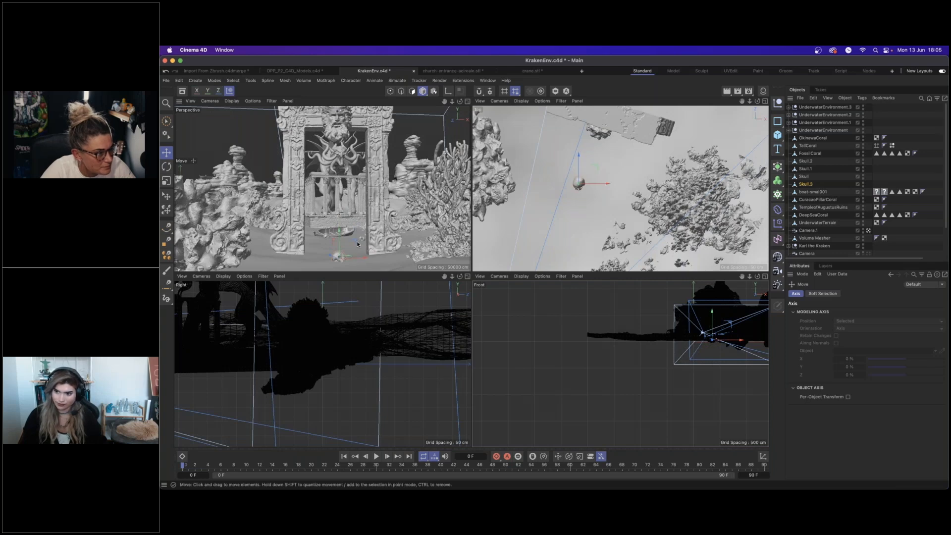
{"action": "left_click_drag", "start_coordinate": [358, 244], "coordinate": [386, 242]}
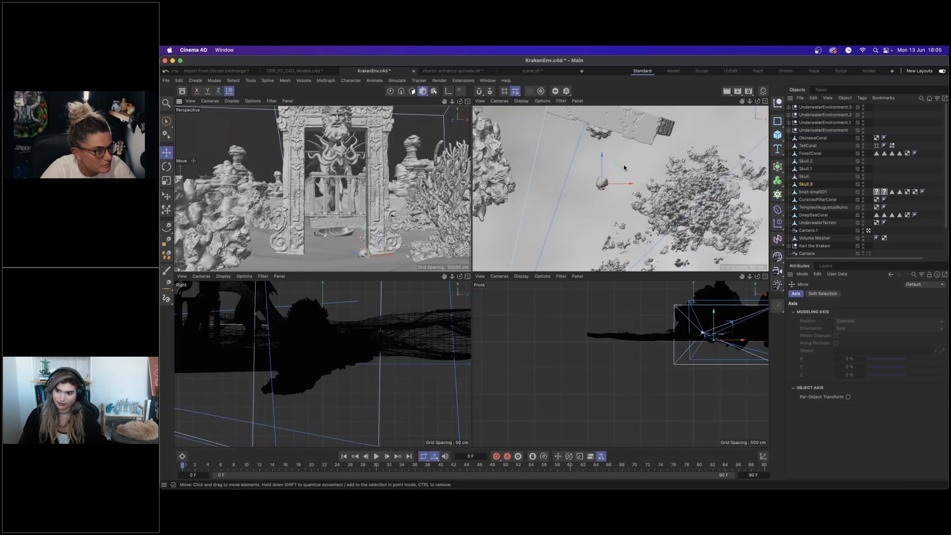
{"action": "left_click_drag", "start_coordinate": [625, 162], "coordinate": [643, 140]}
{"action": "left_click_drag", "start_coordinate": [374, 229], "coordinate": [373, 227]}
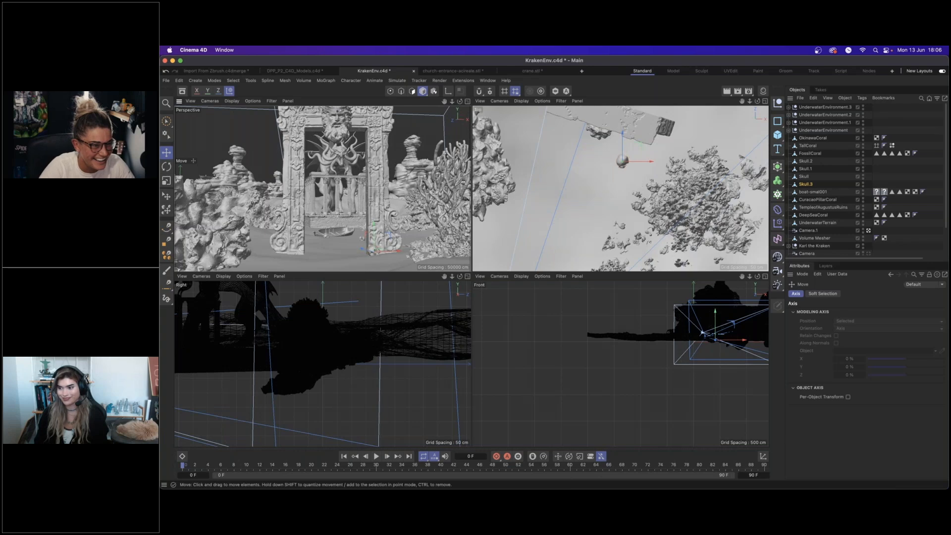
Set the Front view's display to Quick Shading, framed on the area around Skull.3.
{"action": "scroll", "coordinate": [714, 347], "scroll_direction": "up", "scroll_amount": 10}
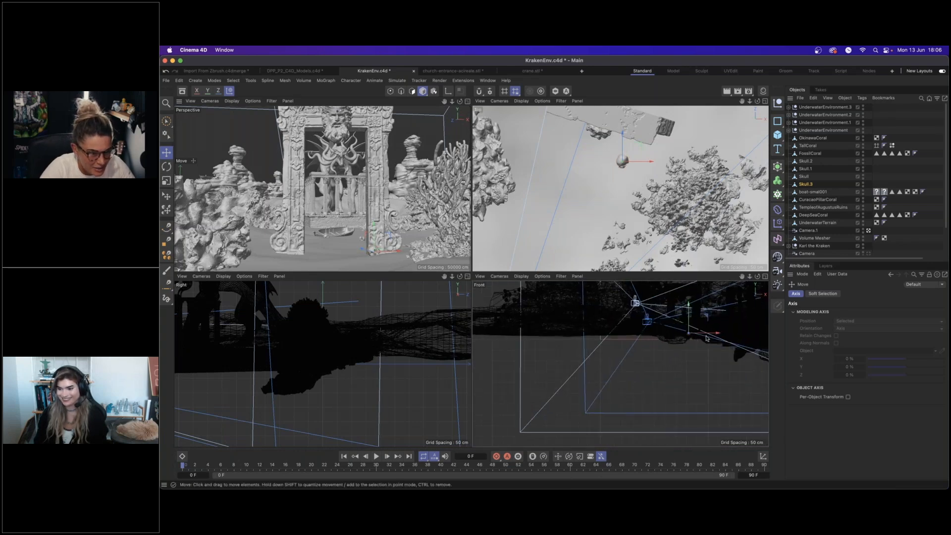
{"action": "middle_click_drag", "start_coordinate": [651, 361], "coordinate": [548, 409], "text": "alt"}
{"action": "left_click", "coordinate": [521, 277]}
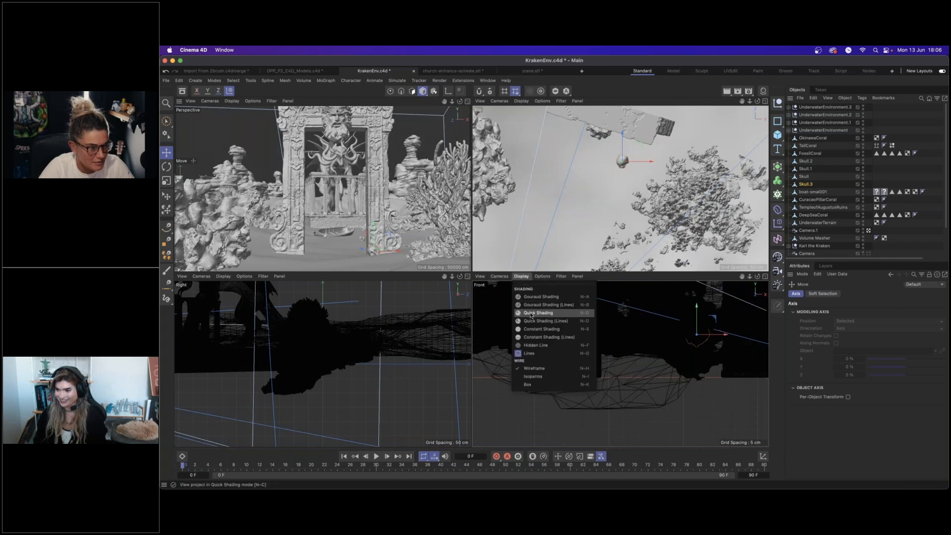
{"action": "left_click", "coordinate": [533, 313]}
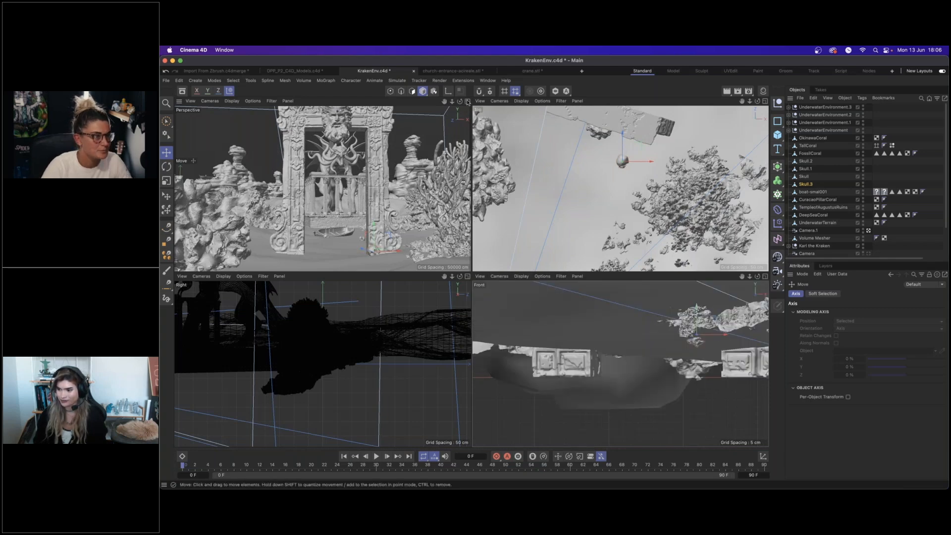
Enlarge the Camera.1 perspective view to fill the viewport and save the project.
{"action": "middle_click", "coordinate": [455, 147]}
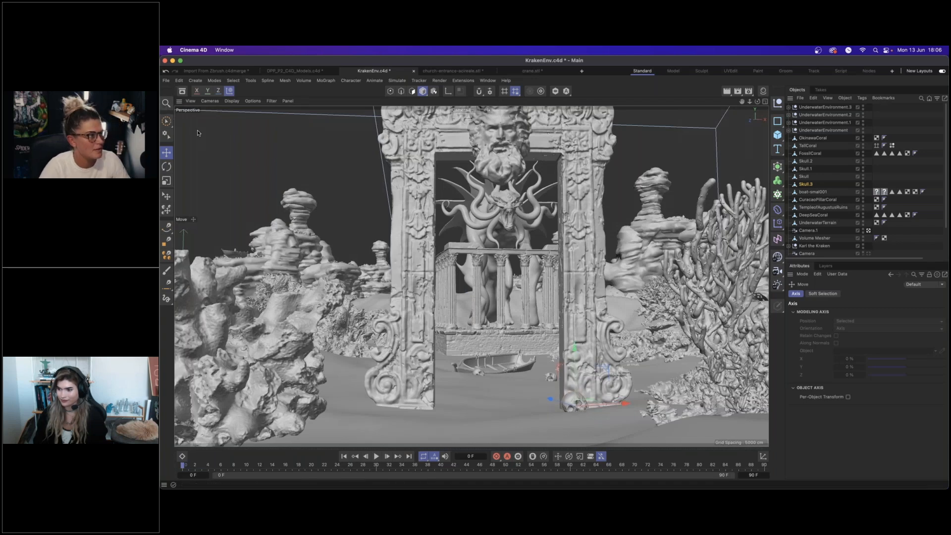
{"action": "left_click", "coordinate": [166, 81]}
{"action": "left_click", "coordinate": [189, 167]}
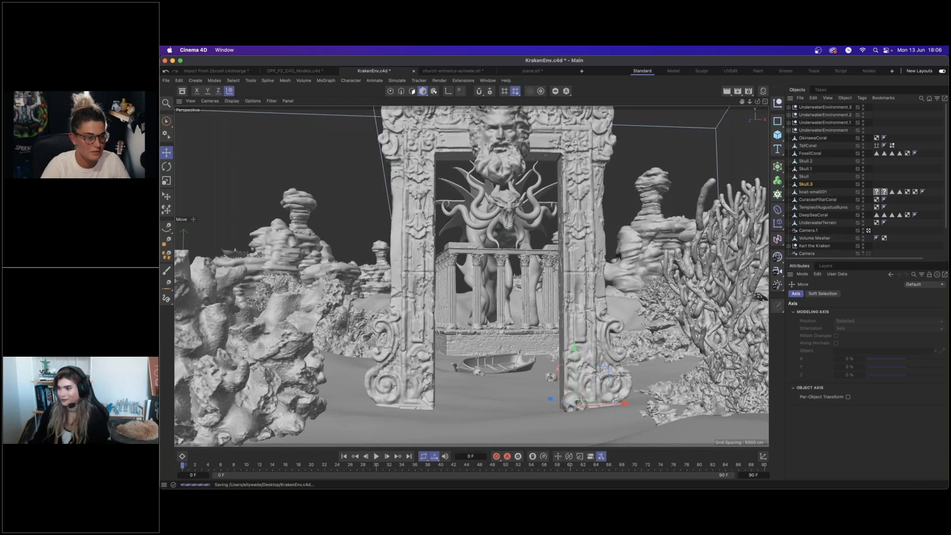
{"action": "left_click", "coordinate": [880, 429]}
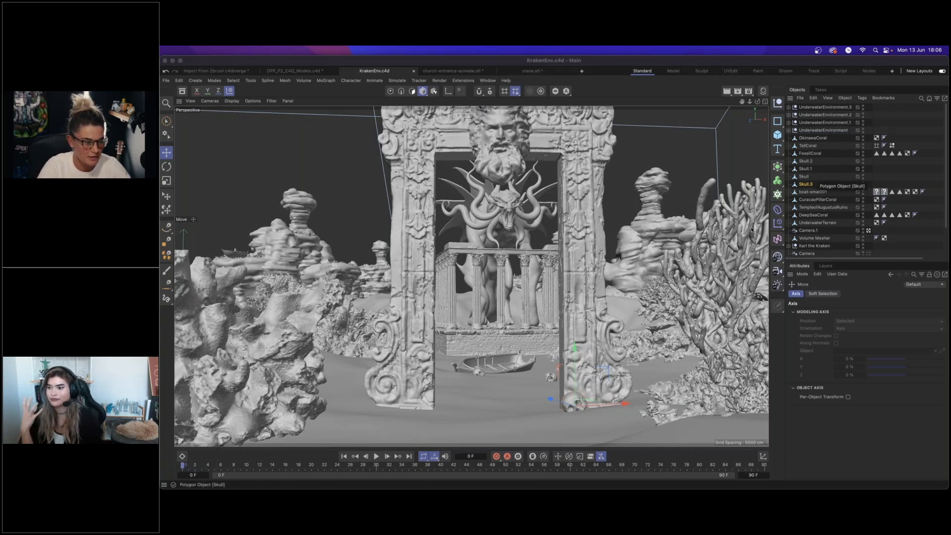
Fine-tune Skull.3's height at the base of the arch's right pillar and save the project.
{"action": "left_click", "coordinate": [575, 353]}
{"action": "left_click_drag", "start_coordinate": [574, 353], "coordinate": [586, 346]}
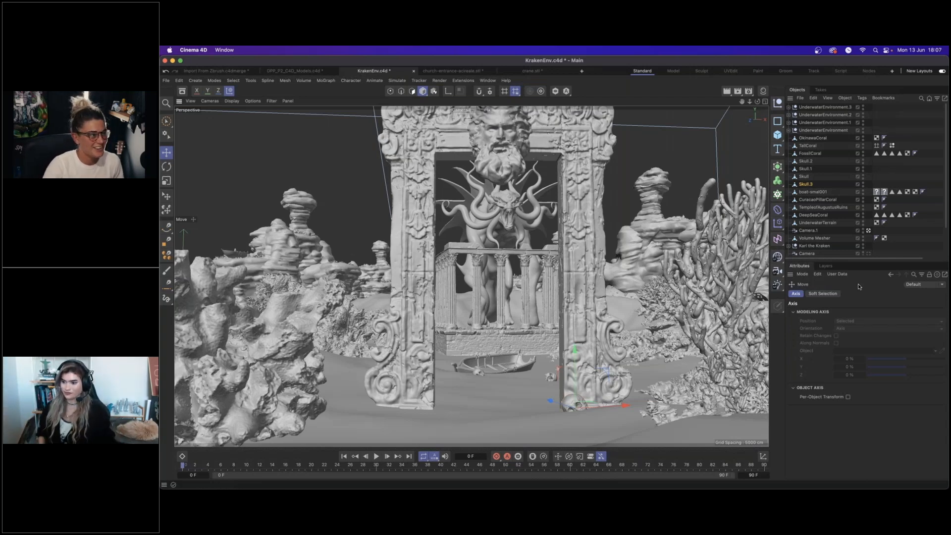
{"action": "left_click", "coordinate": [166, 80]}
{"action": "left_click", "coordinate": [199, 168]}
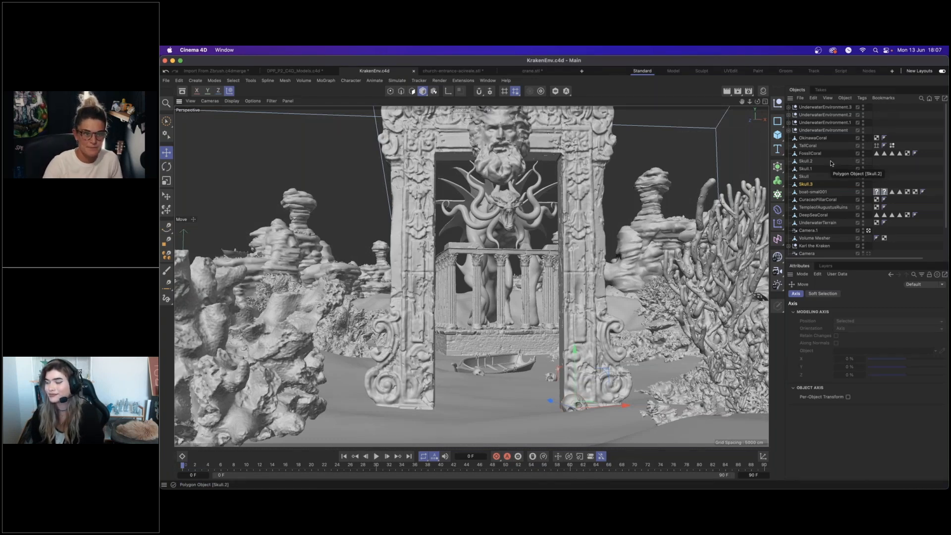
Enable the Subdivision Surface containing the Plane and Displacer, and select it to show its object properties.
{"action": "scroll", "coordinate": [842, 198], "scroll_direction": "down", "scroll_amount": 2}
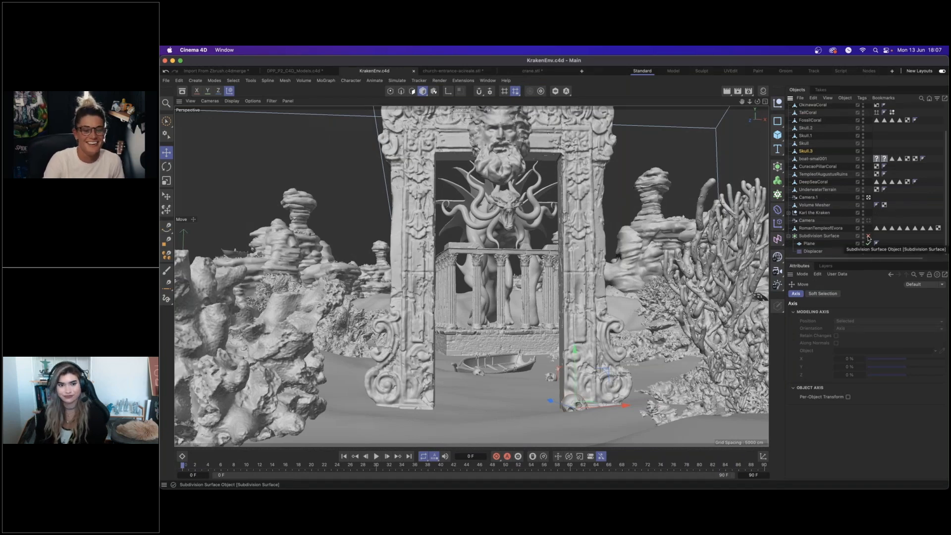
{"action": "left_click", "coordinate": [869, 237]}
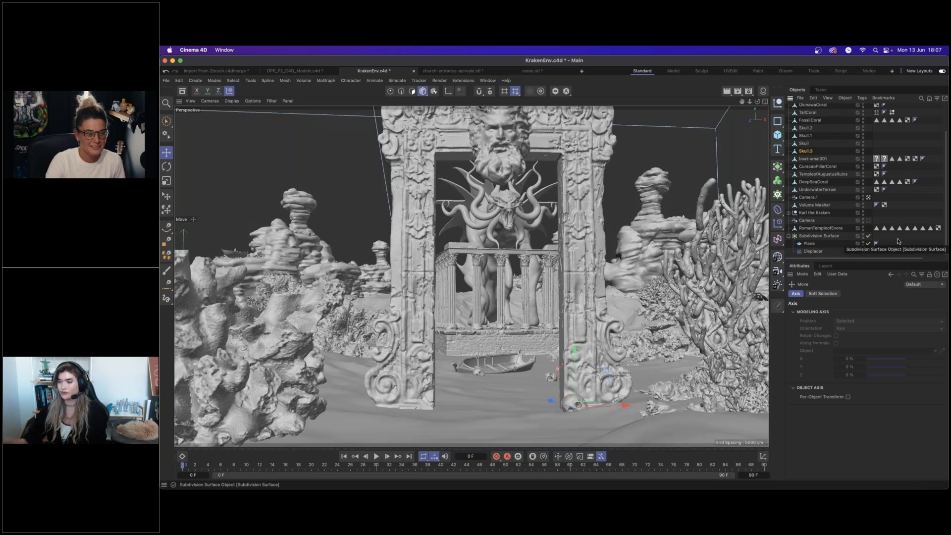
{"action": "left_click", "coordinate": [817, 236]}
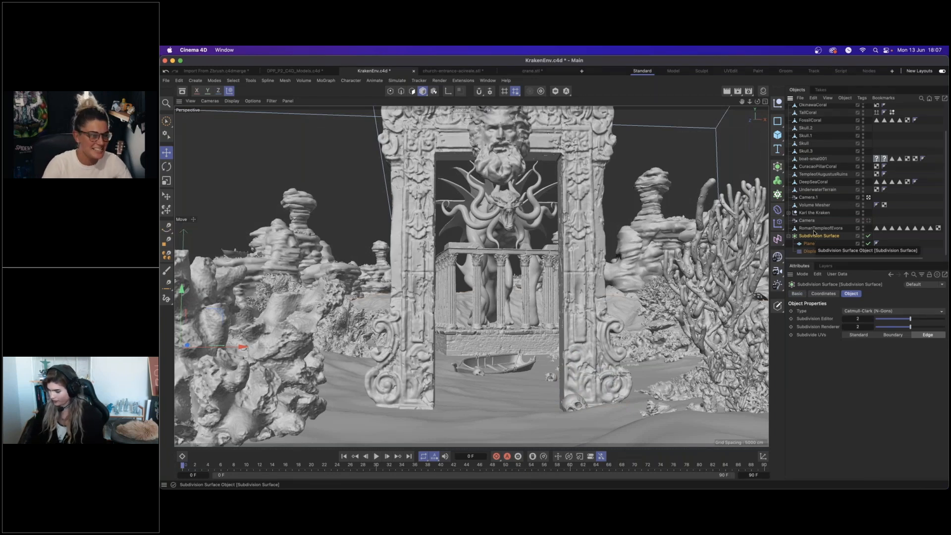
Set the render output size to 1080 × 1350 pixels in the render settings.
{"action": "left_click", "coordinate": [750, 94]}
{"action": "double_click", "coordinate": [842, 126]}
{"action": "type", "text": "1080"}
{"action": "key", "text": "Tab"}
{"action": "type", "text": "1350"}
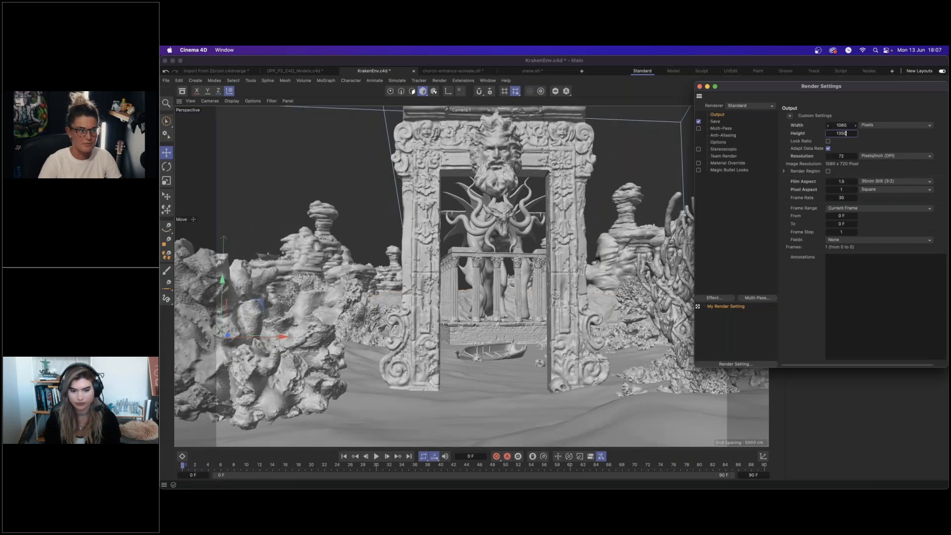
{"action": "key", "text": "Return"}
{"action": "left_click", "coordinate": [575, 200]}
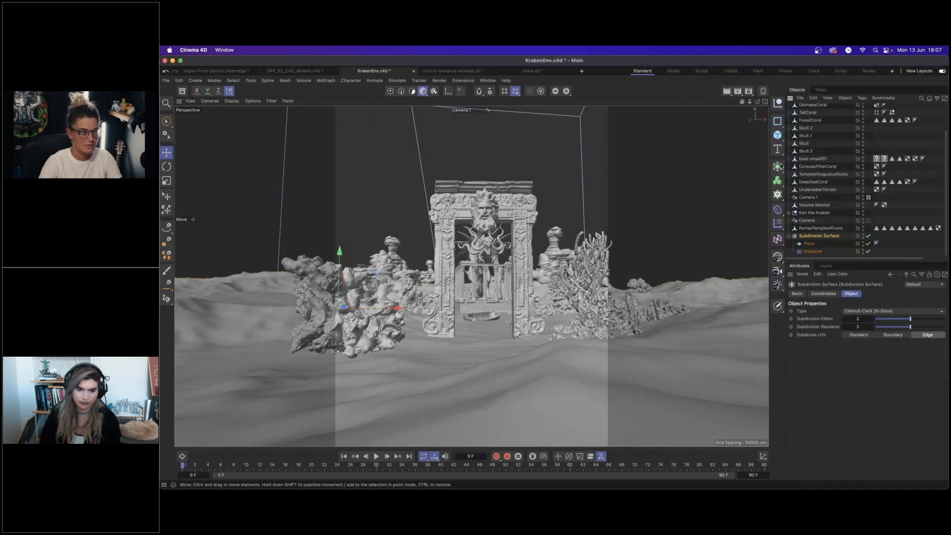
Duplicate Camera.1 and, looking through the copy, move closer to frame the kraken temple and boat through the arch.
{"action": "left_click", "coordinate": [809, 197]}
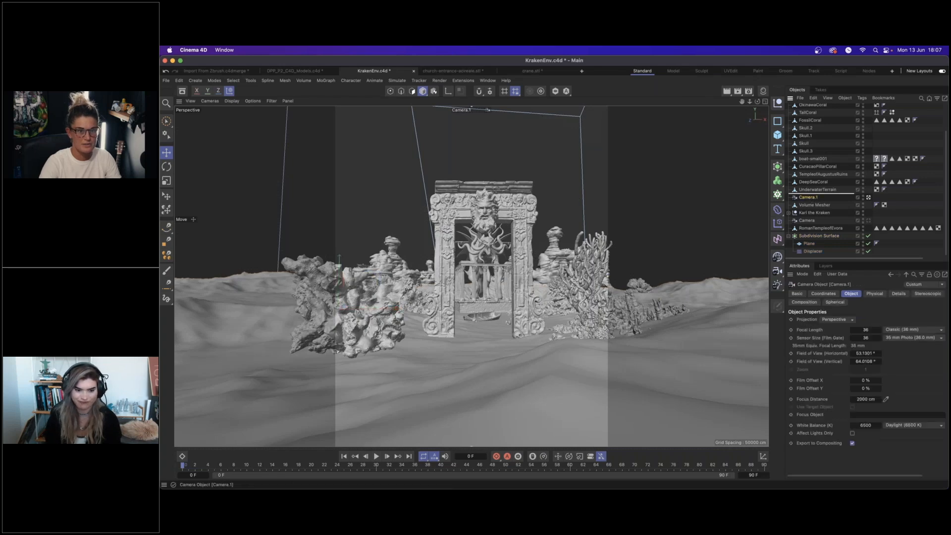
{"action": "key", "text": "super+c"}
{"action": "key", "text": "super+v"}
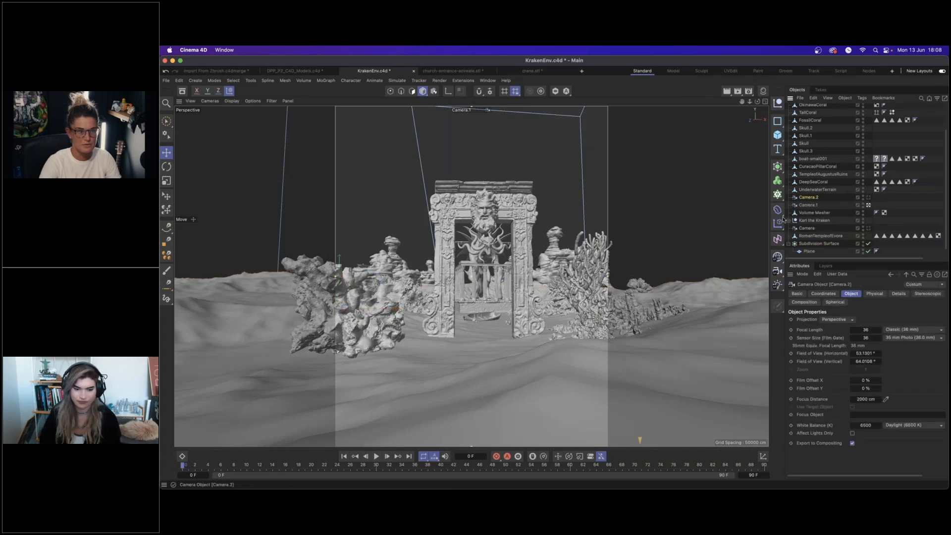
{"action": "scroll", "coordinate": [493, 258], "scroll_direction": "up", "scroll_amount": 10}
{"action": "scroll", "coordinate": [504, 327], "scroll_direction": "down", "scroll_amount": 6}
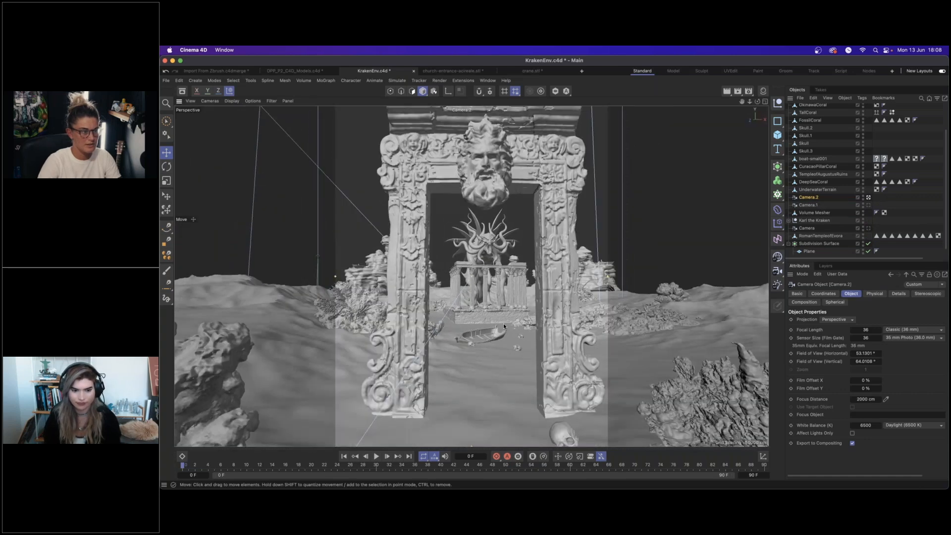
{"action": "scroll", "coordinate": [503, 323], "scroll_direction": "up", "scroll_amount": 5}
{"action": "scroll", "coordinate": [515, 324], "scroll_direction": "up", "scroll_amount": 4}
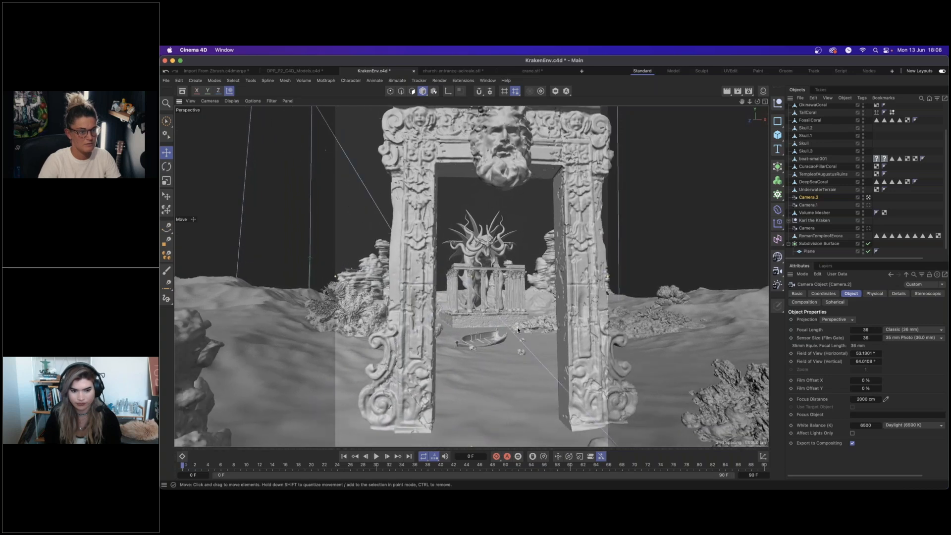
{"action": "left_click_drag", "start_coordinate": [517, 329], "coordinate": [514, 326], "text": "alt"}
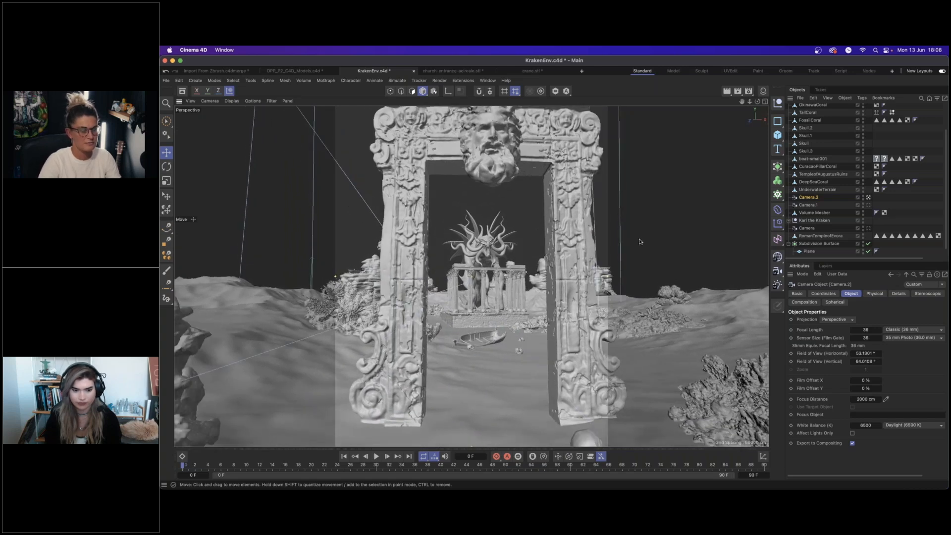
Set the render output size to 1920 × 1080 pixels and switch the view back to Camera.1.
{"action": "left_click", "coordinate": [750, 95]}
{"action": "double_click", "coordinate": [845, 126]}
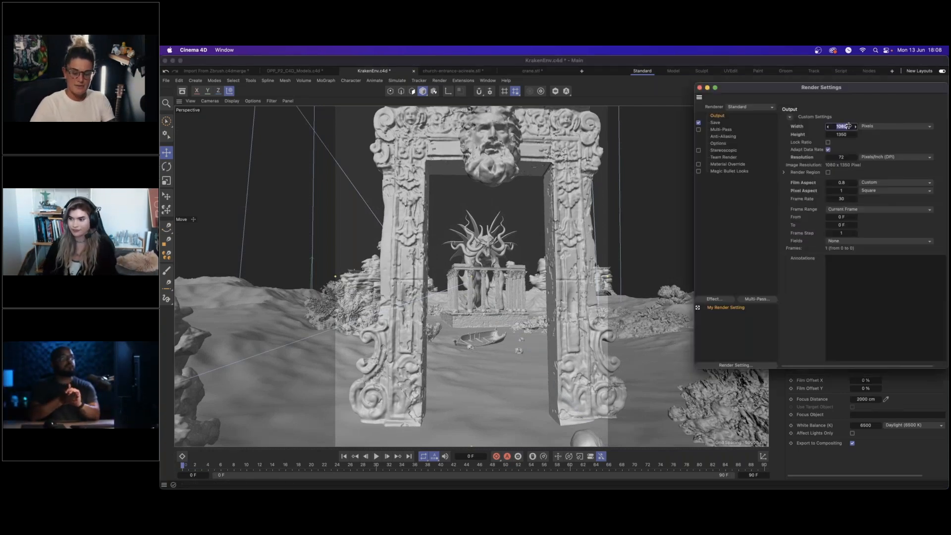
{"action": "type", "text": "1920"}
{"action": "key", "text": "Tab"}
{"action": "type", "text": "1080"}
{"action": "key", "text": "Return"}
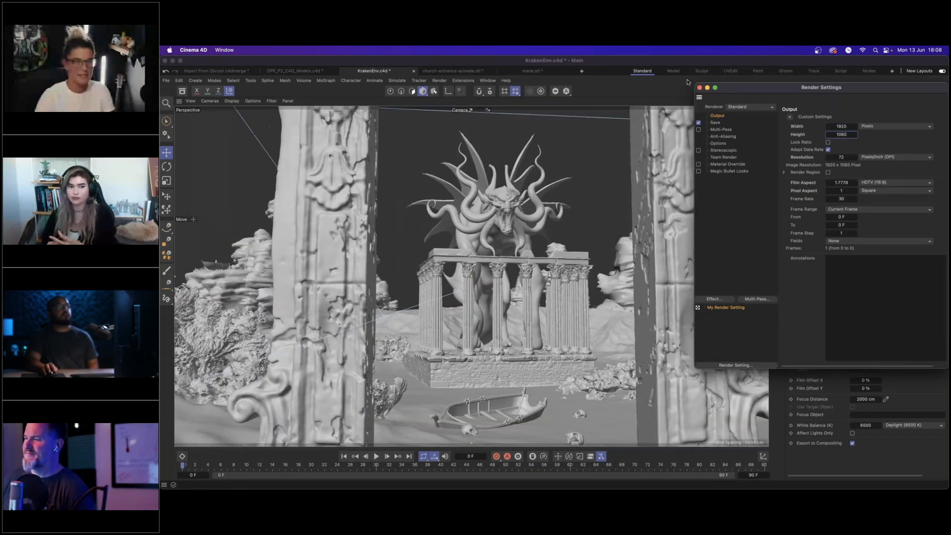
{"action": "left_click", "coordinate": [700, 87]}
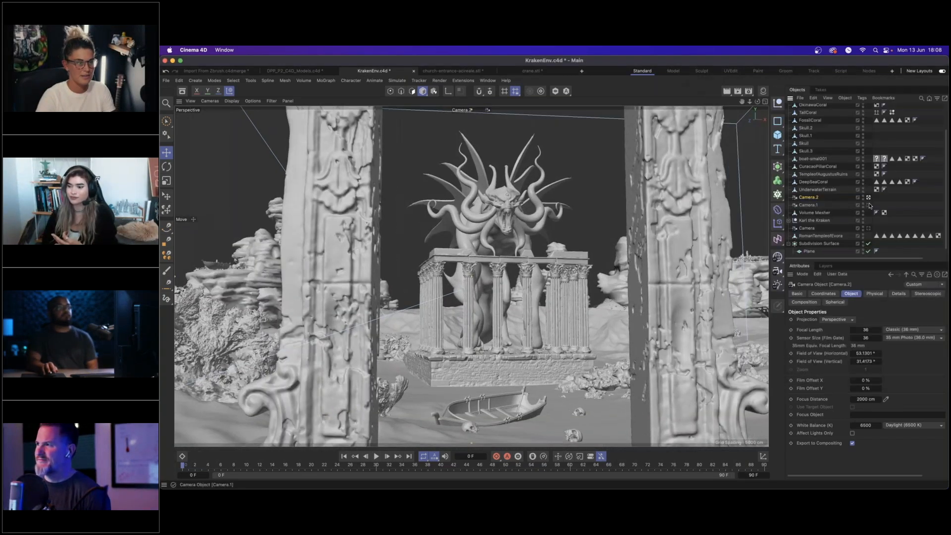
{"action": "left_click", "coordinate": [869, 205]}
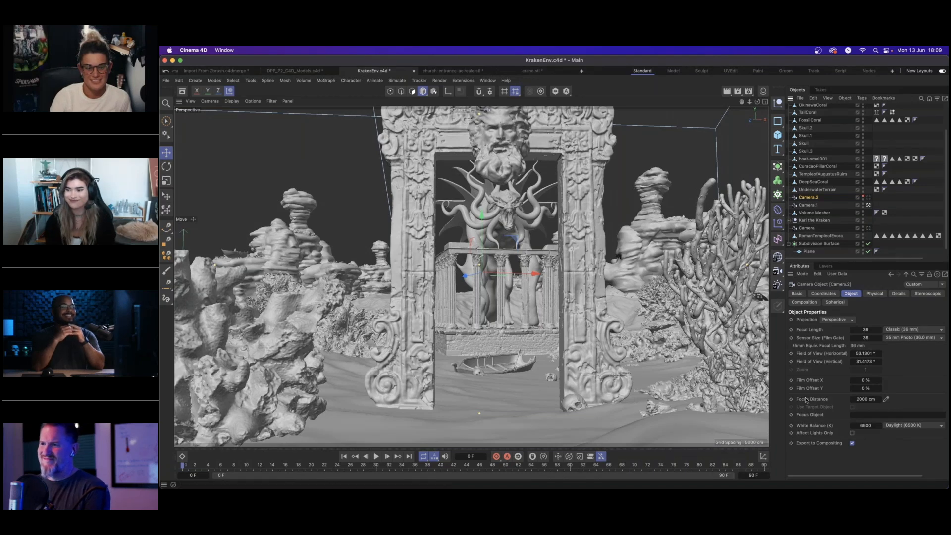
Switch to the GoToWebinar application and quit it.
{"action": "mouse_move", "coordinate": [762, 481]}
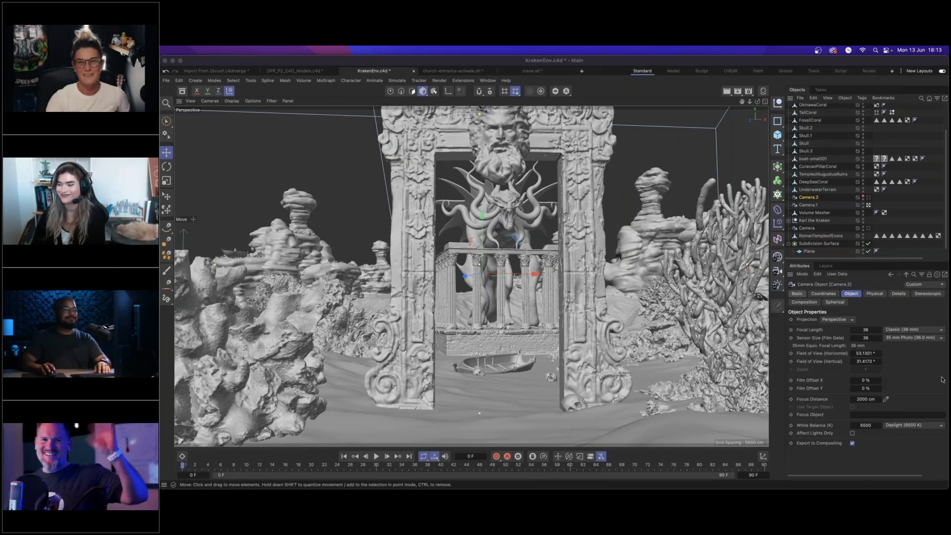
{"action": "right_click", "coordinate": [762, 477]}
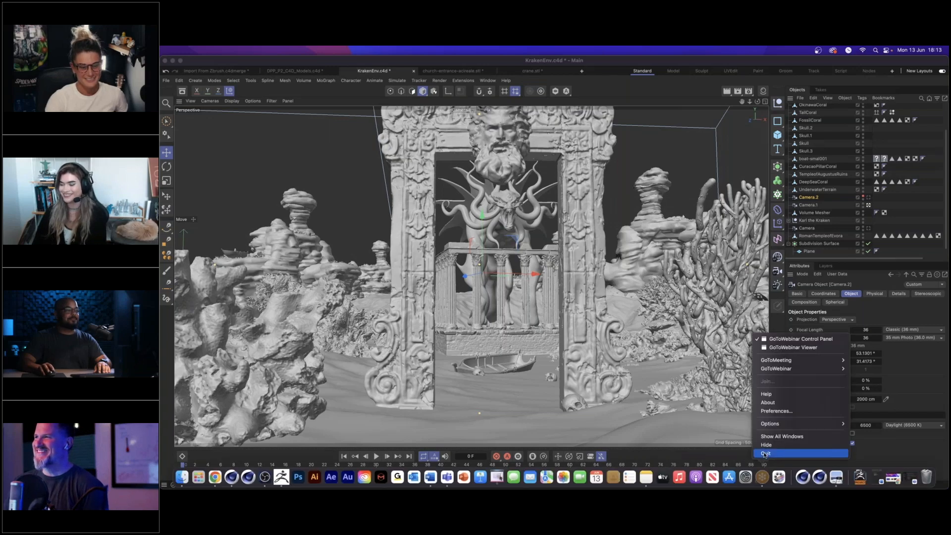
{"action": "left_click", "coordinate": [765, 455]}
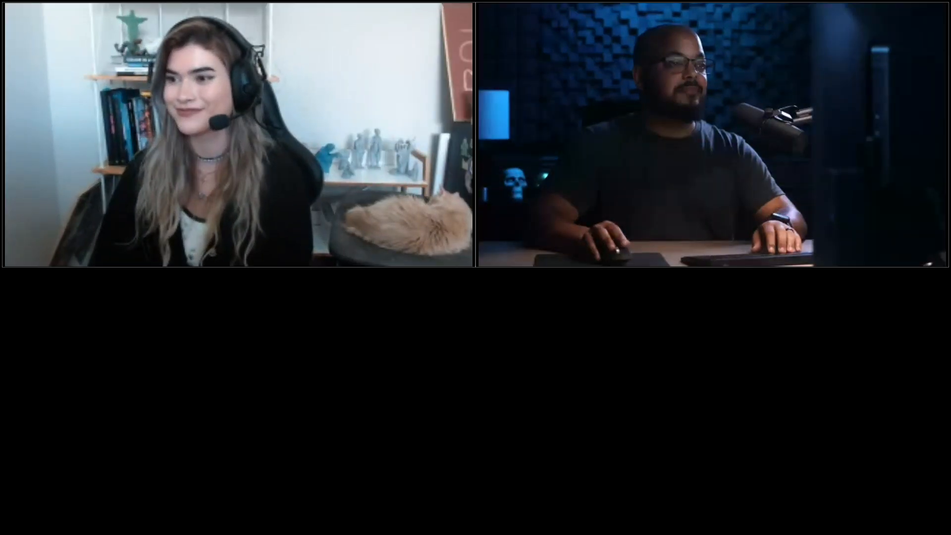